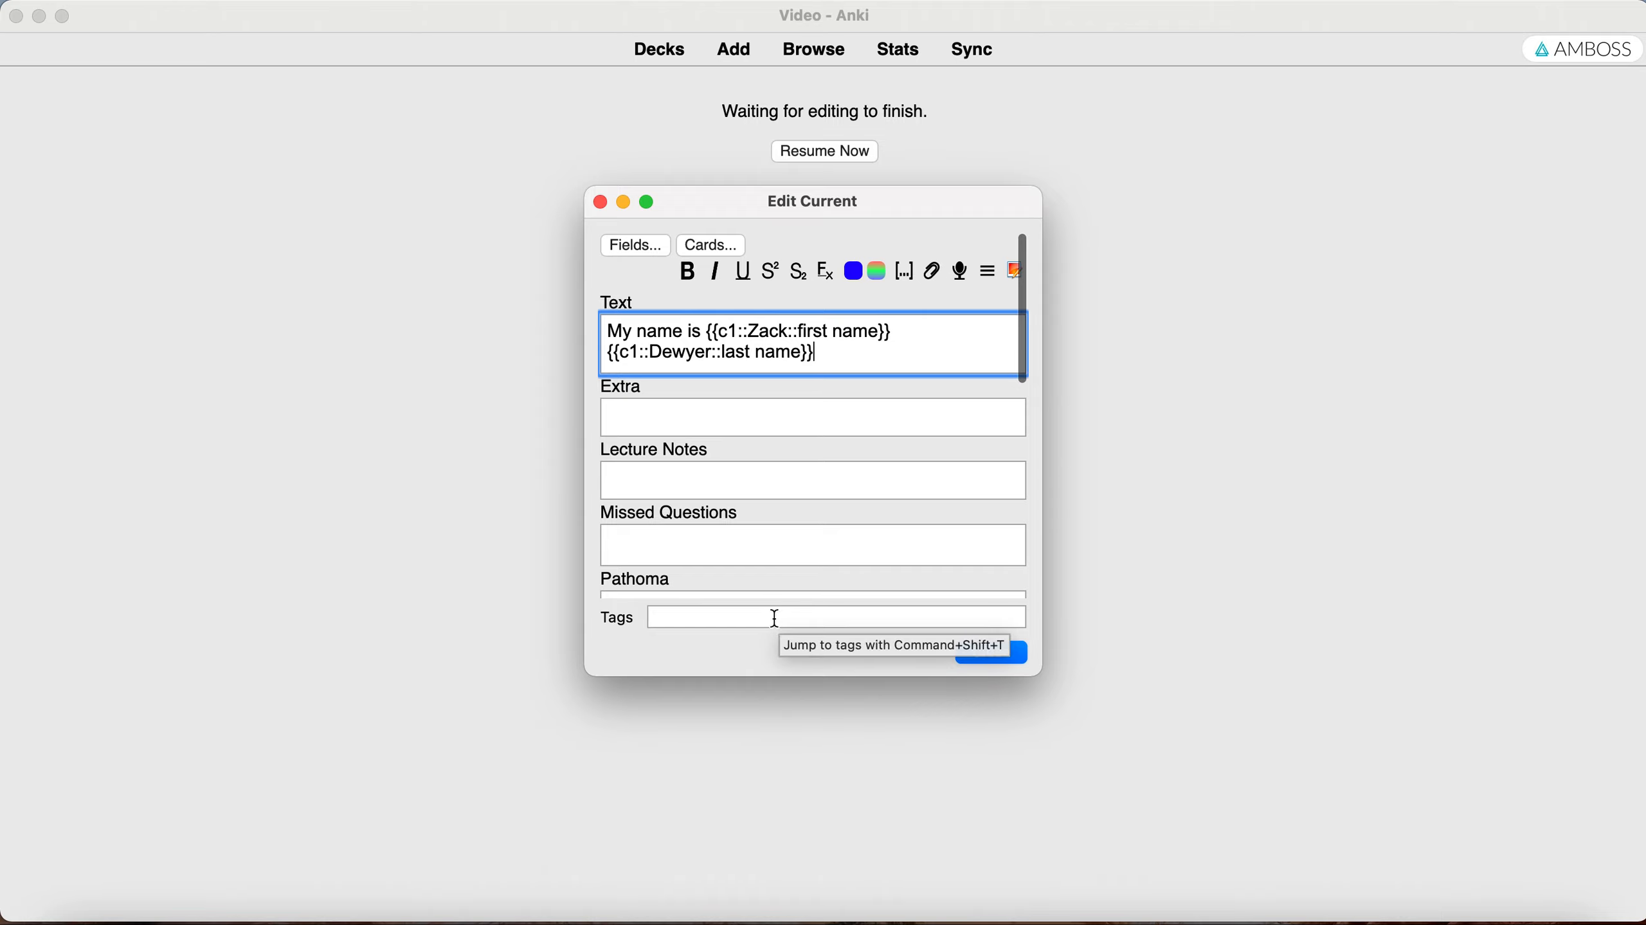
Tag the current note with Test, finish editing and reveal the card's answer.
left_click(663, 615)
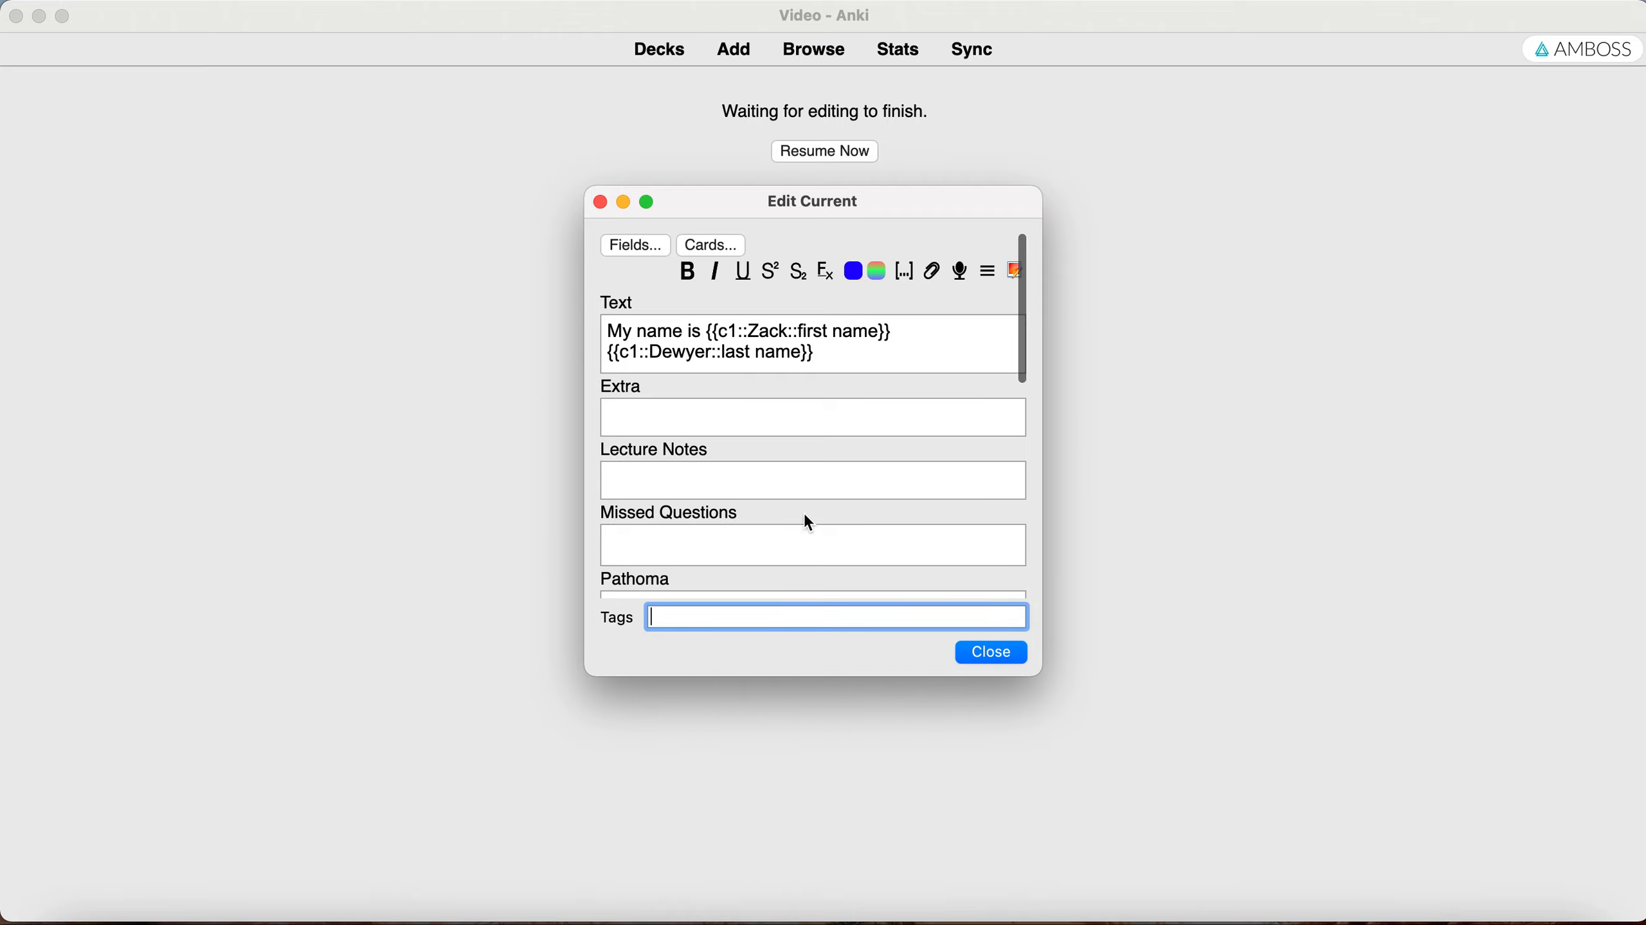
type("Test")
left_click(1000, 657)
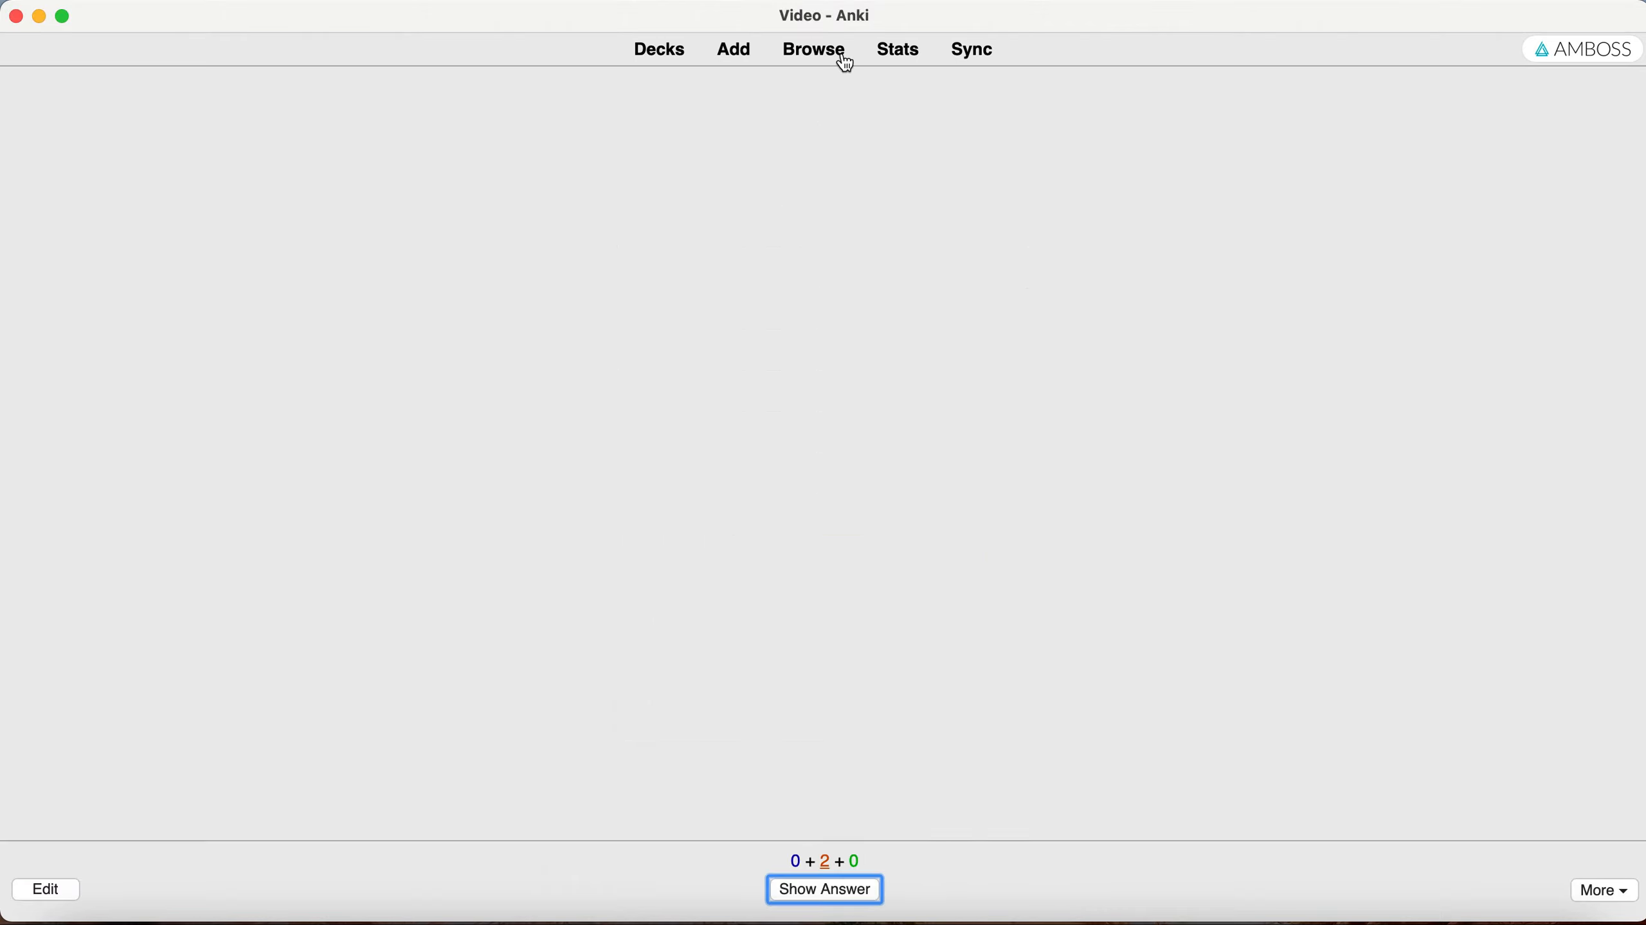
key("space")
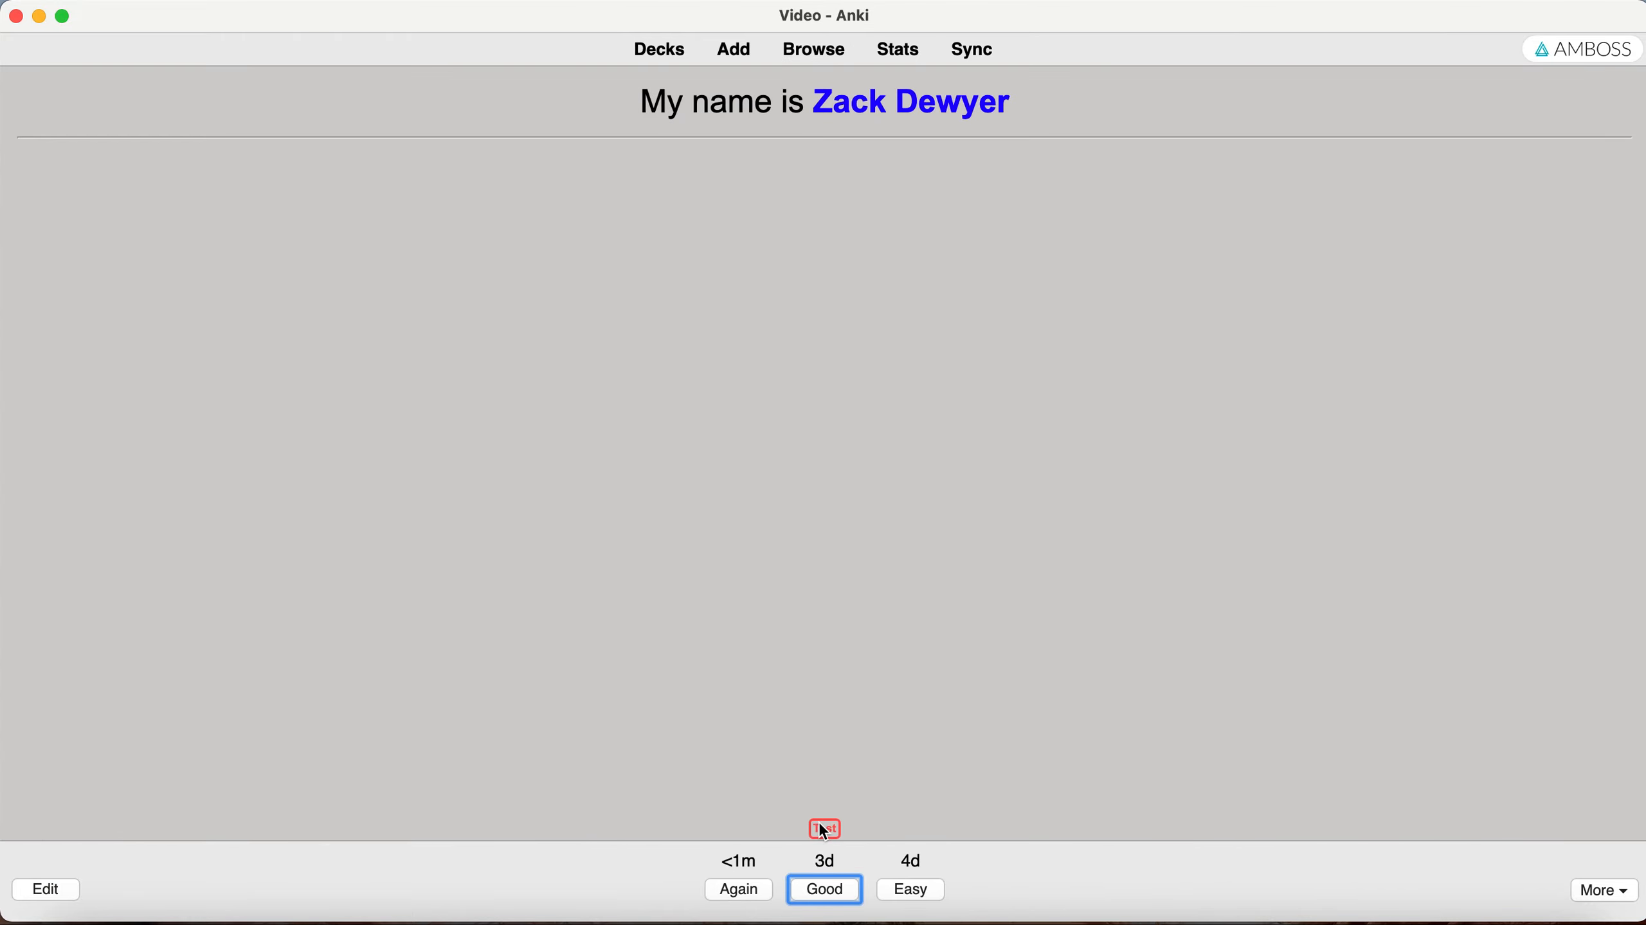
Look up the cards tagged Test in the card browser, and close the browser again.
left_click(813, 49)
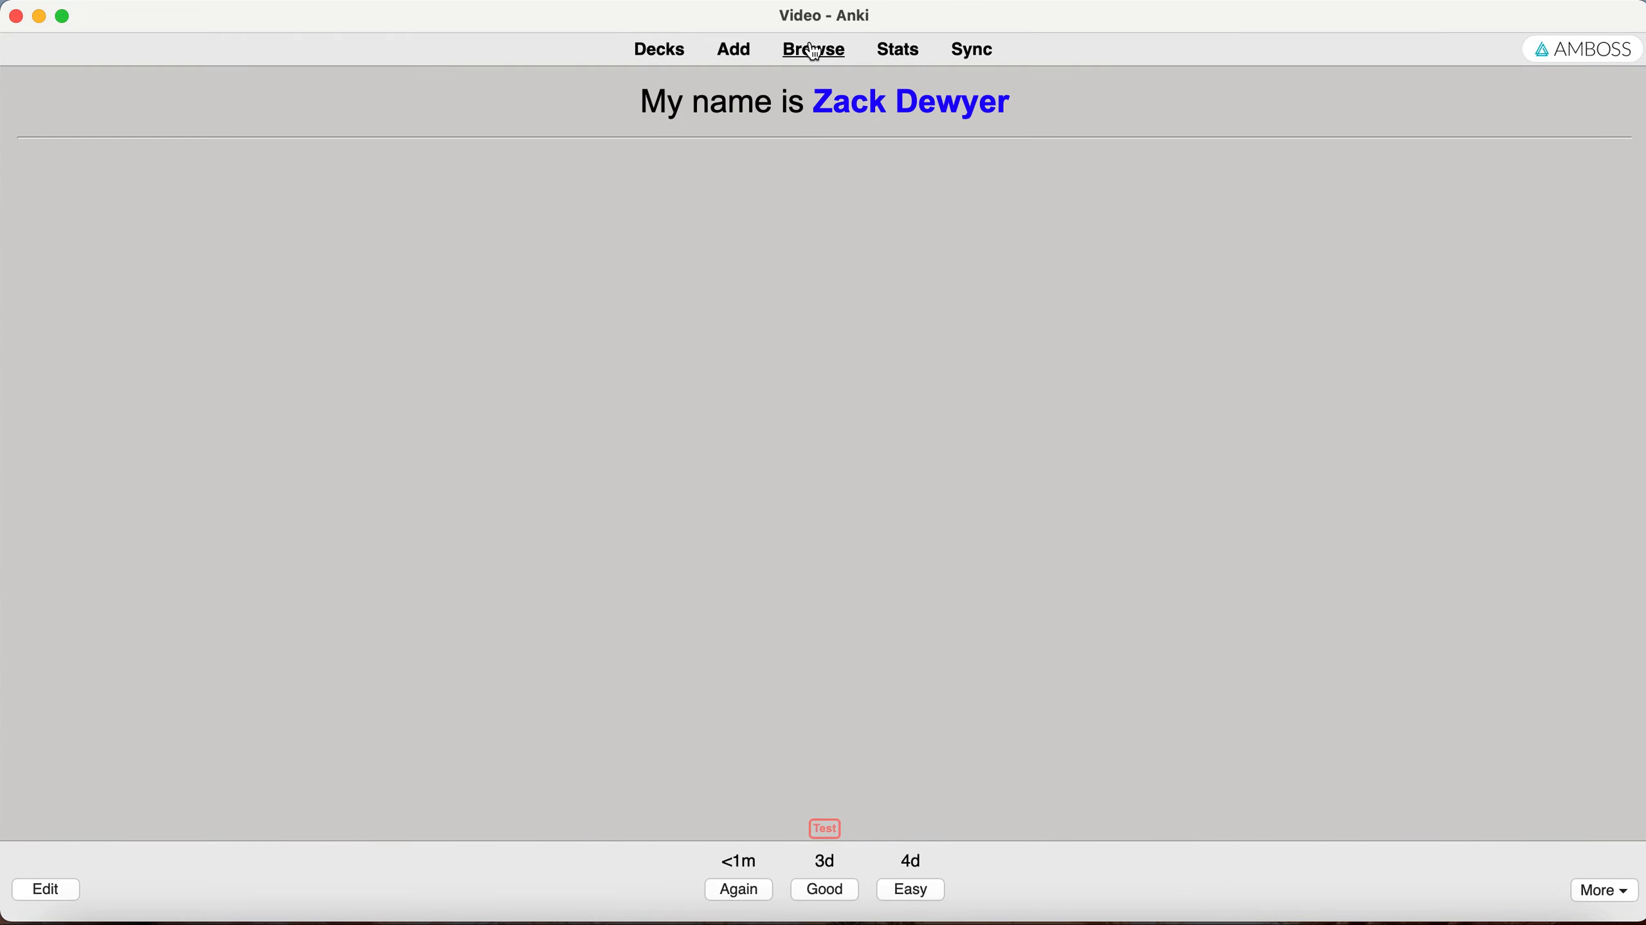
left_click(408, 238)
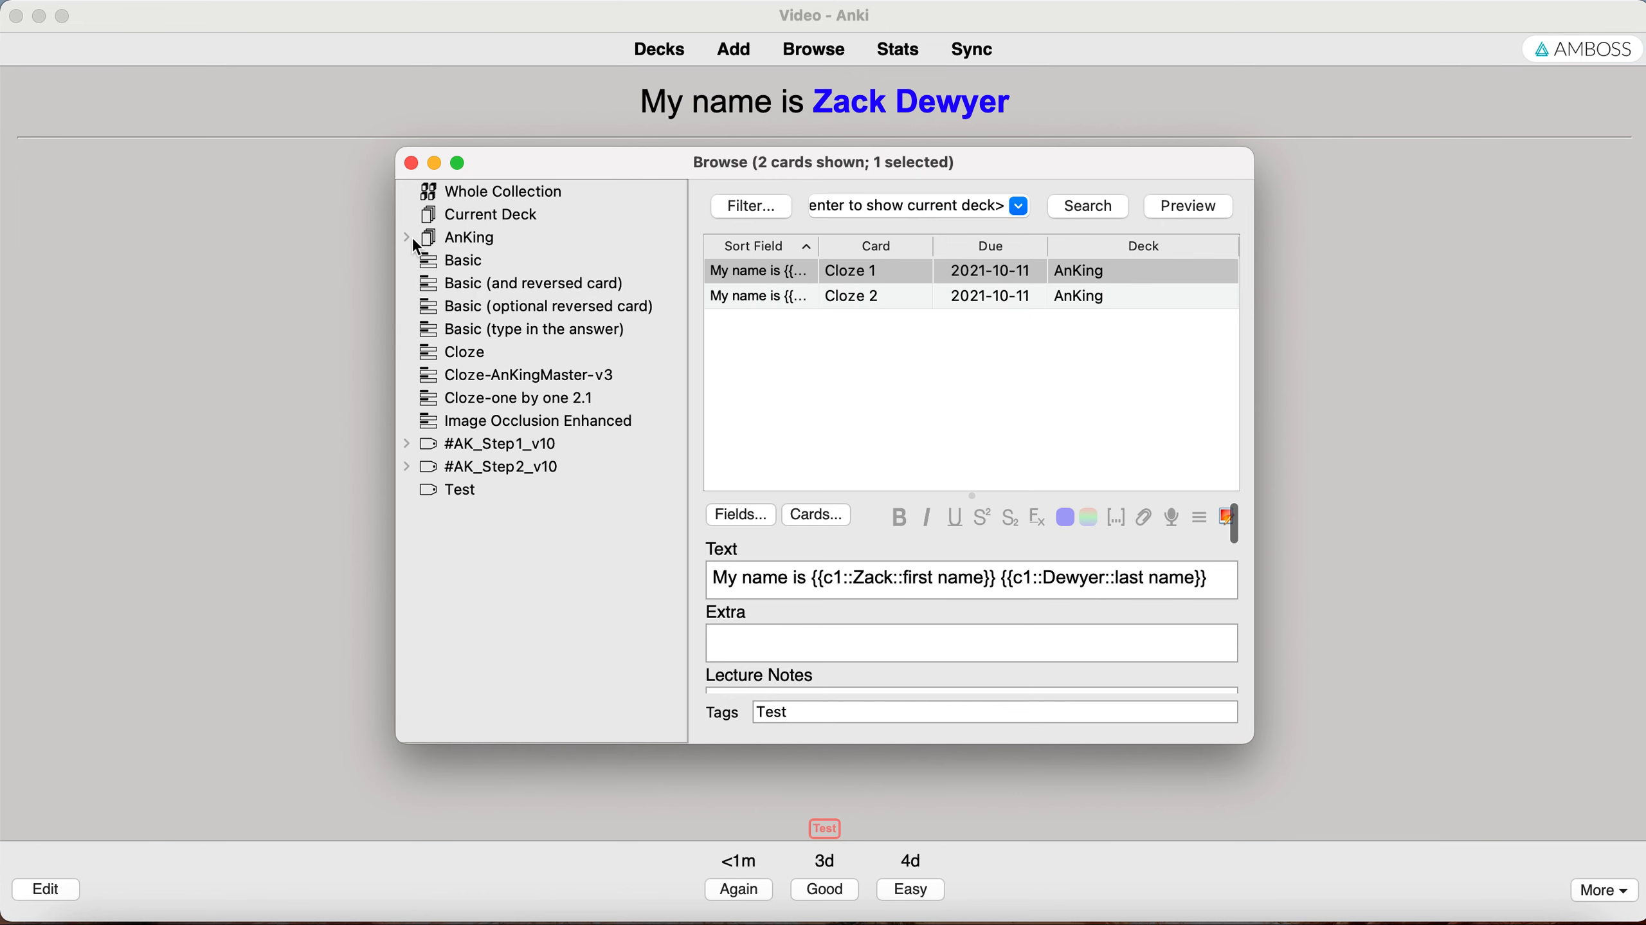
left_click(490, 493)
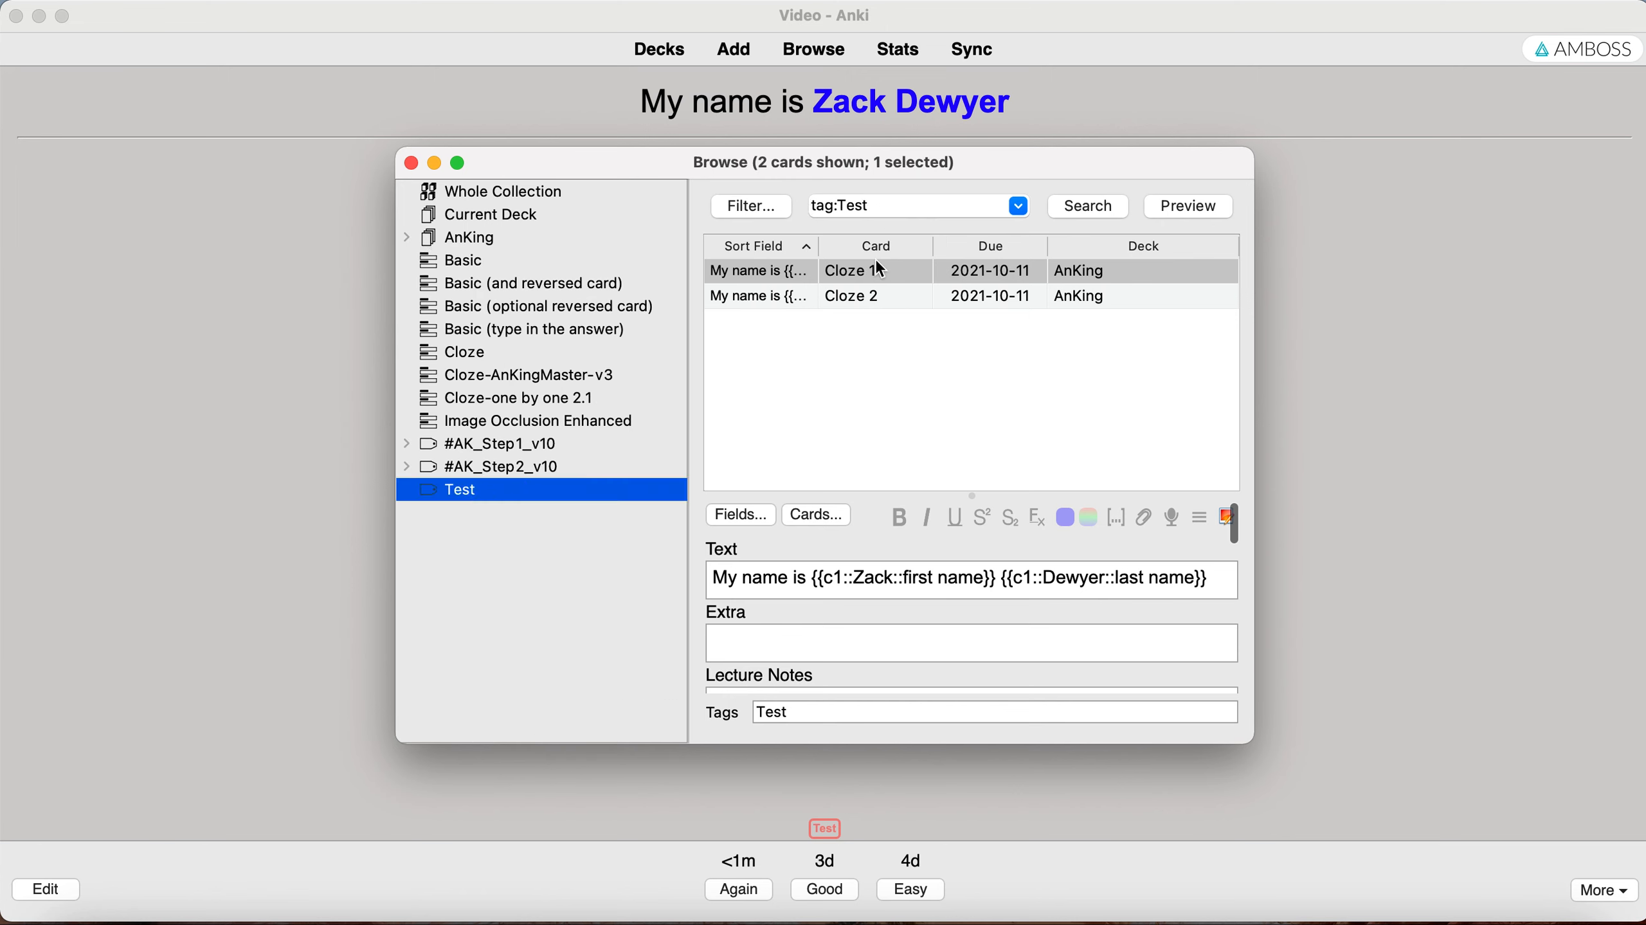
left_click(409, 162)
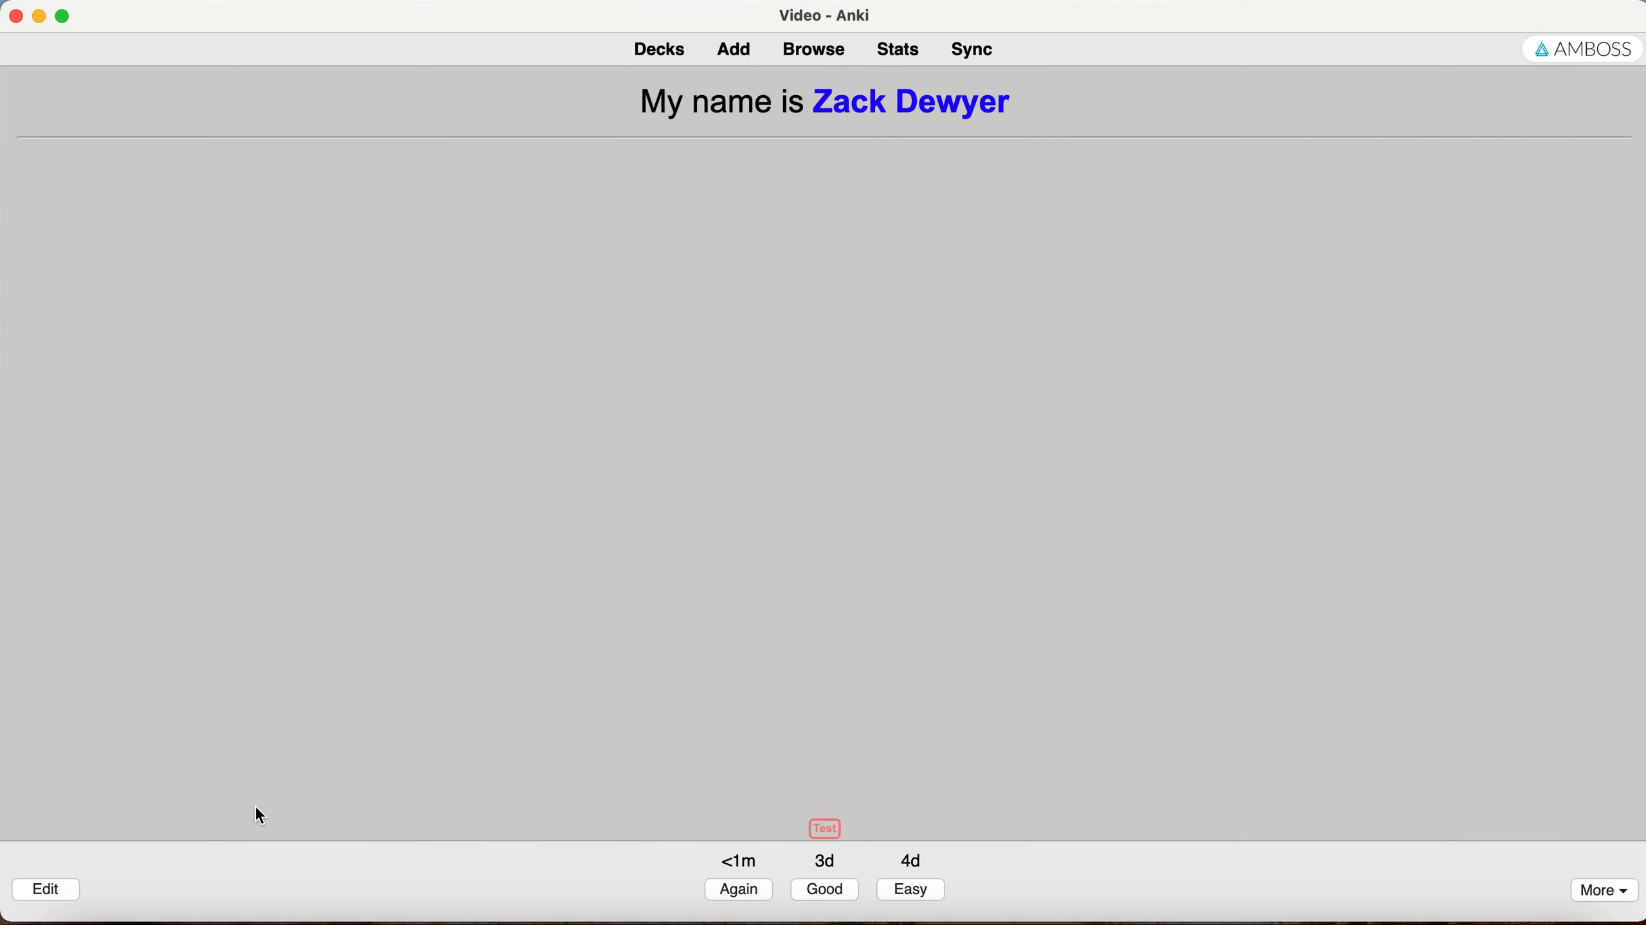
Extend the current note's tag to the nested tag Test::week1, finish editing and reveal the card's answer.
left_click(63, 890)
left_click(784, 619)
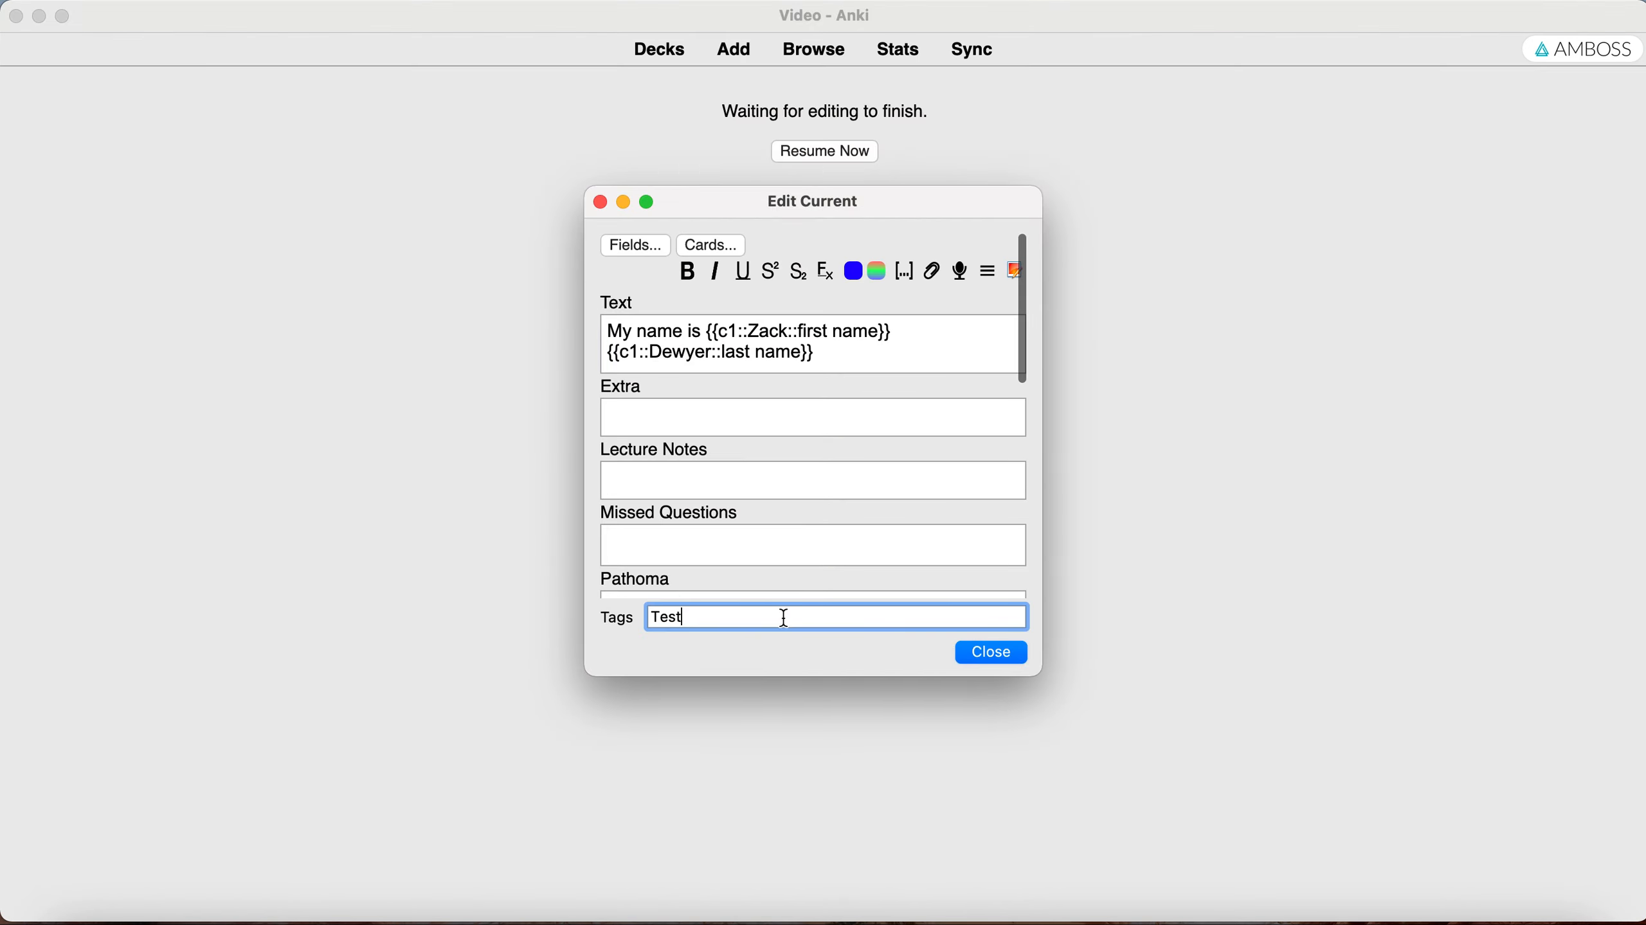
type("::")
type("week1")
left_click(989, 653)
key("space")
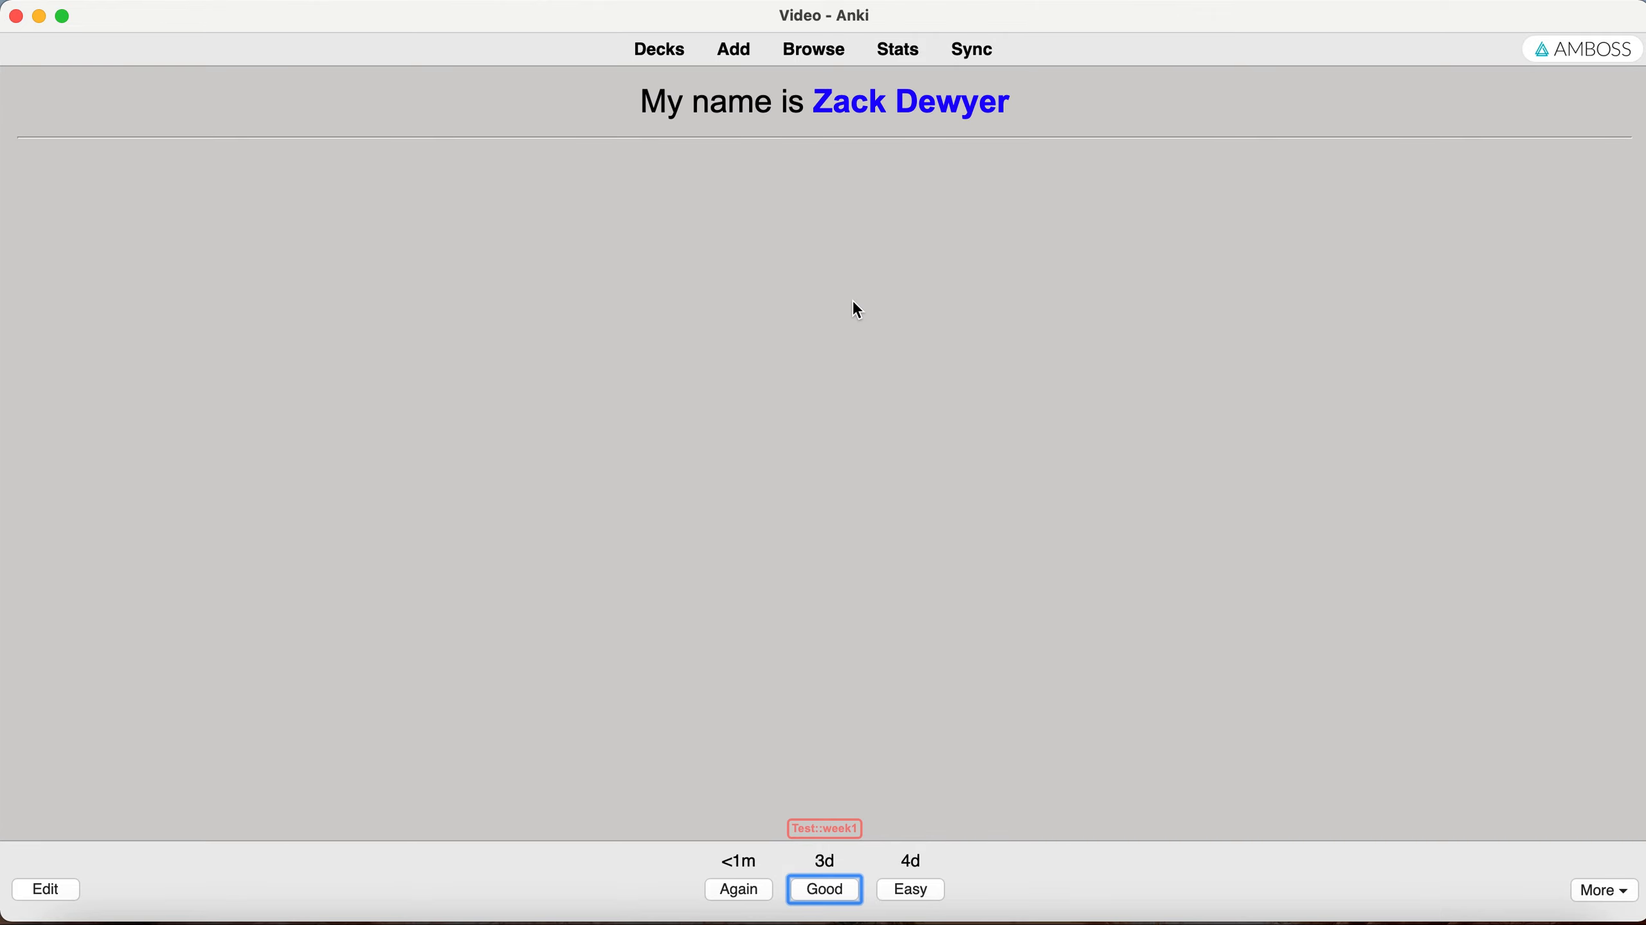
Open the card browser, expand the Test tag and list the cards under its week1 subtag.
left_click(815, 50)
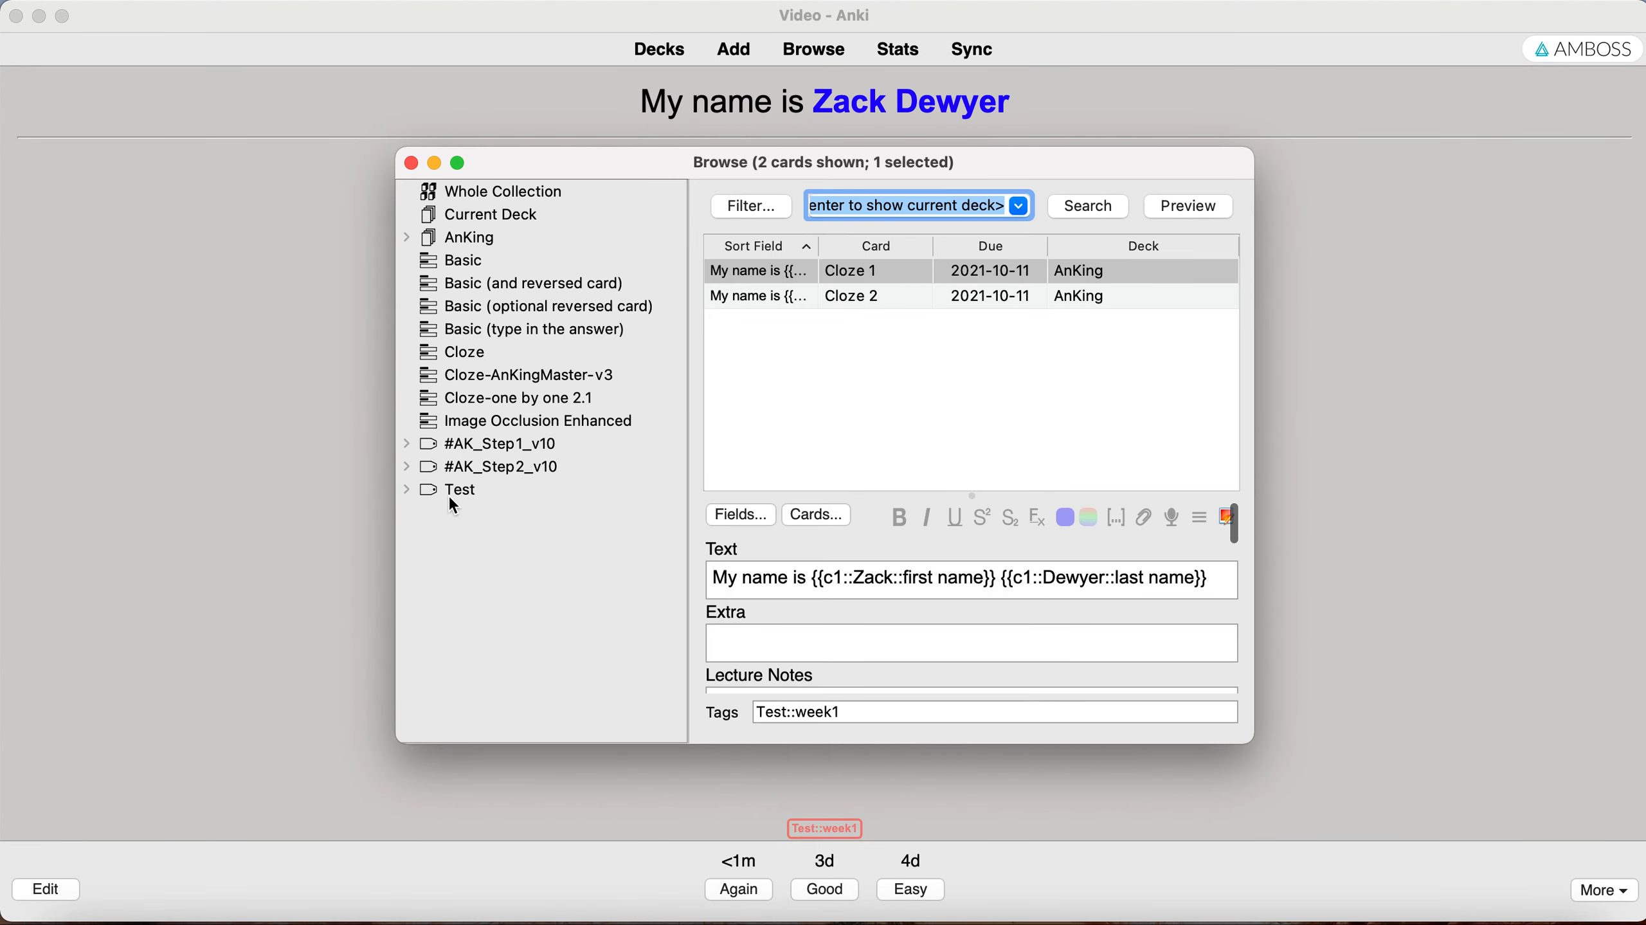
left_click(407, 492)
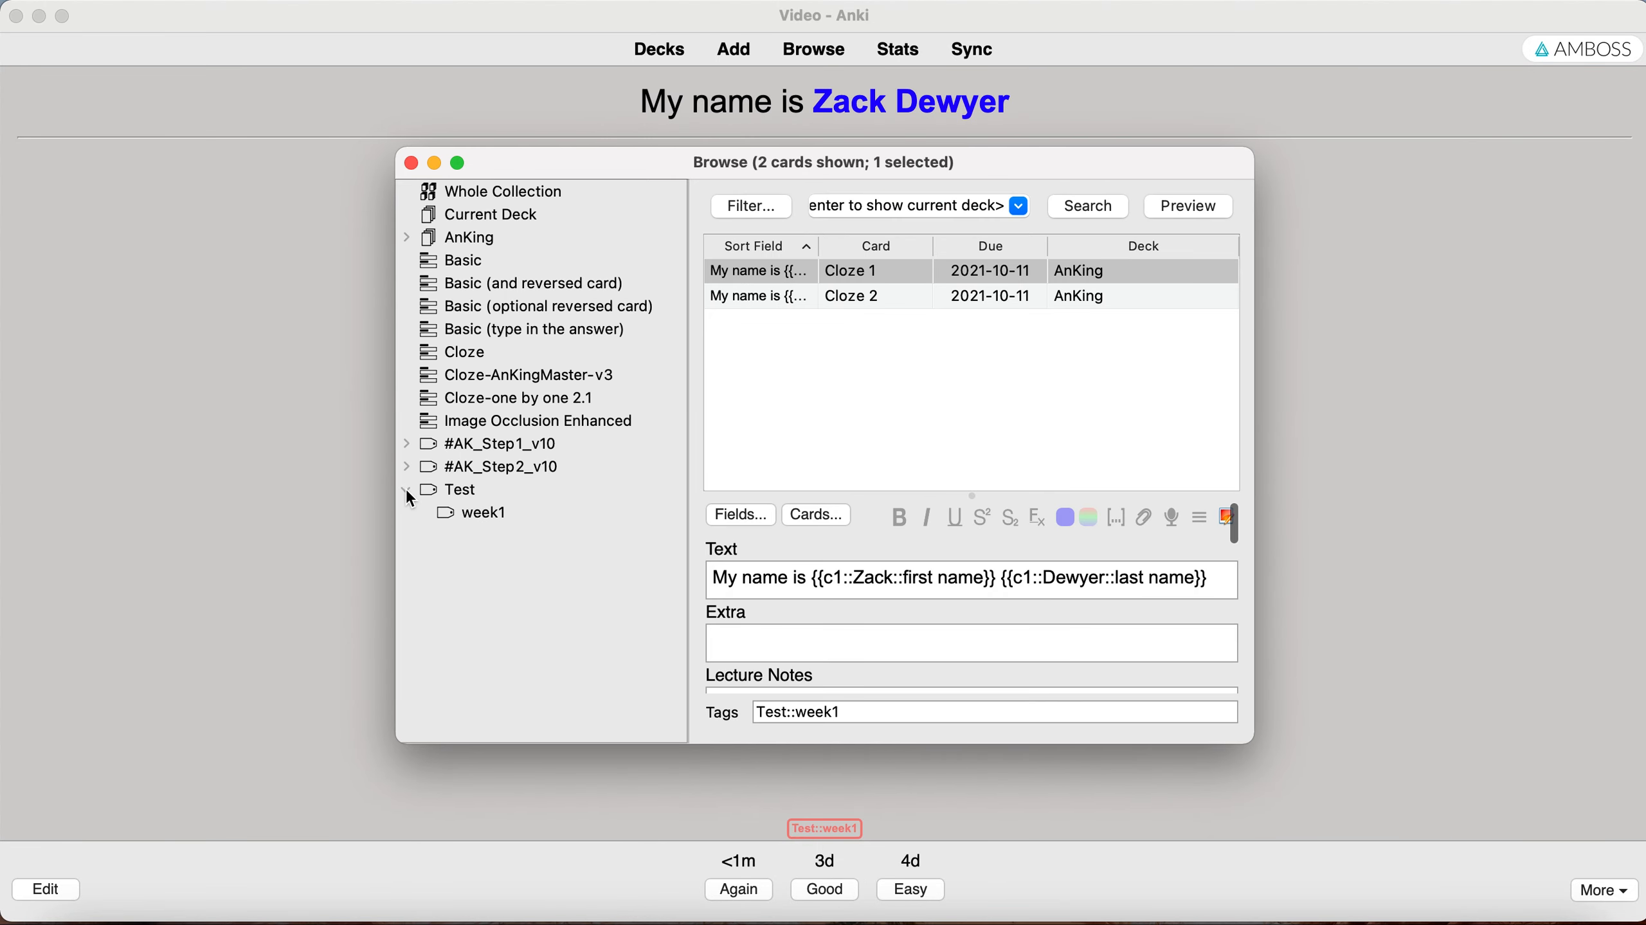
left_click(485, 516)
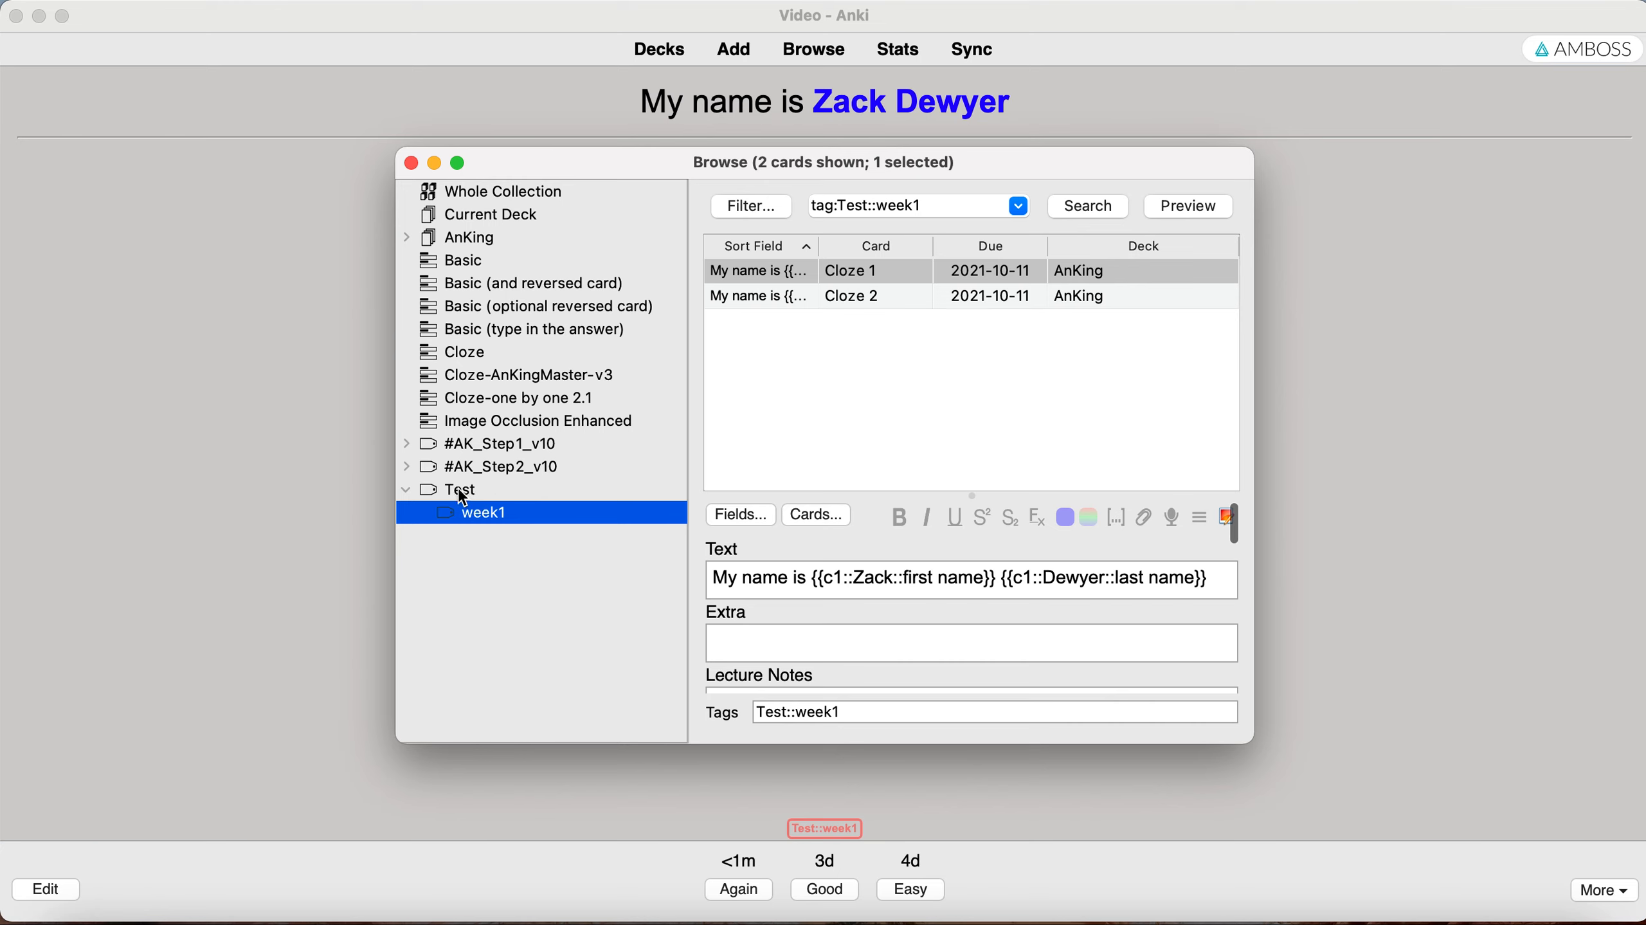
Change the selected note's tag to GI::week1::LEC::Cancer and close the card browser.
left_click_drag(787, 714, 705, 710)
type("GI")
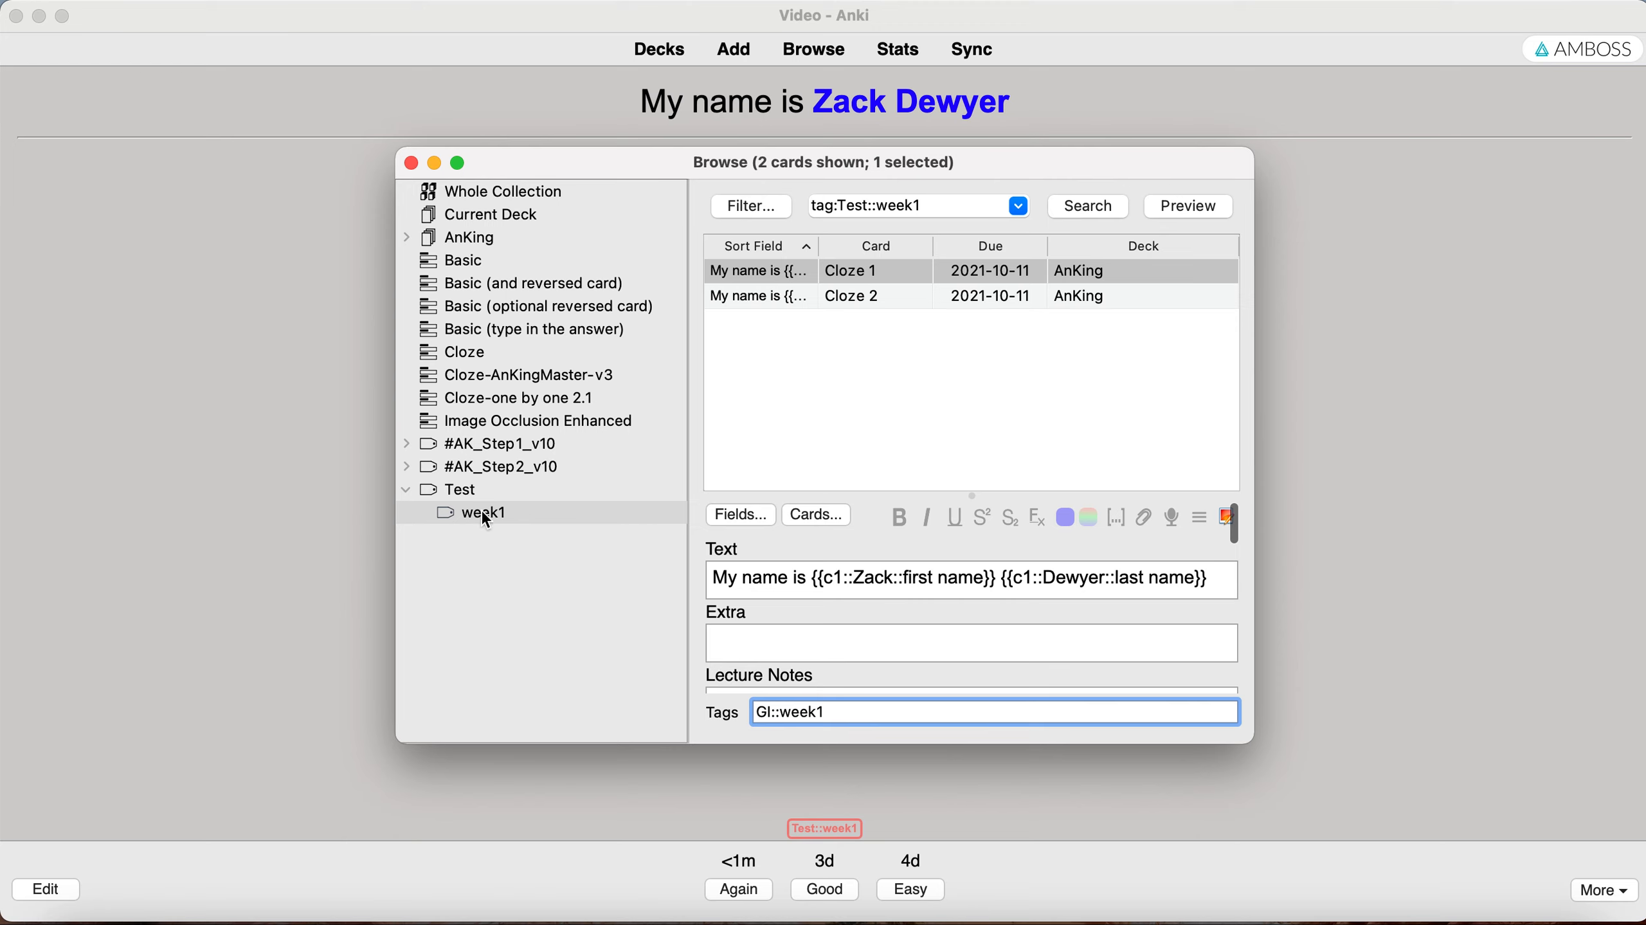
type("::LEC::Cancer")
left_click(409, 163)
Reopen the card browser and check which cards remain under the old Test::week1 tag.
left_click(838, 50)
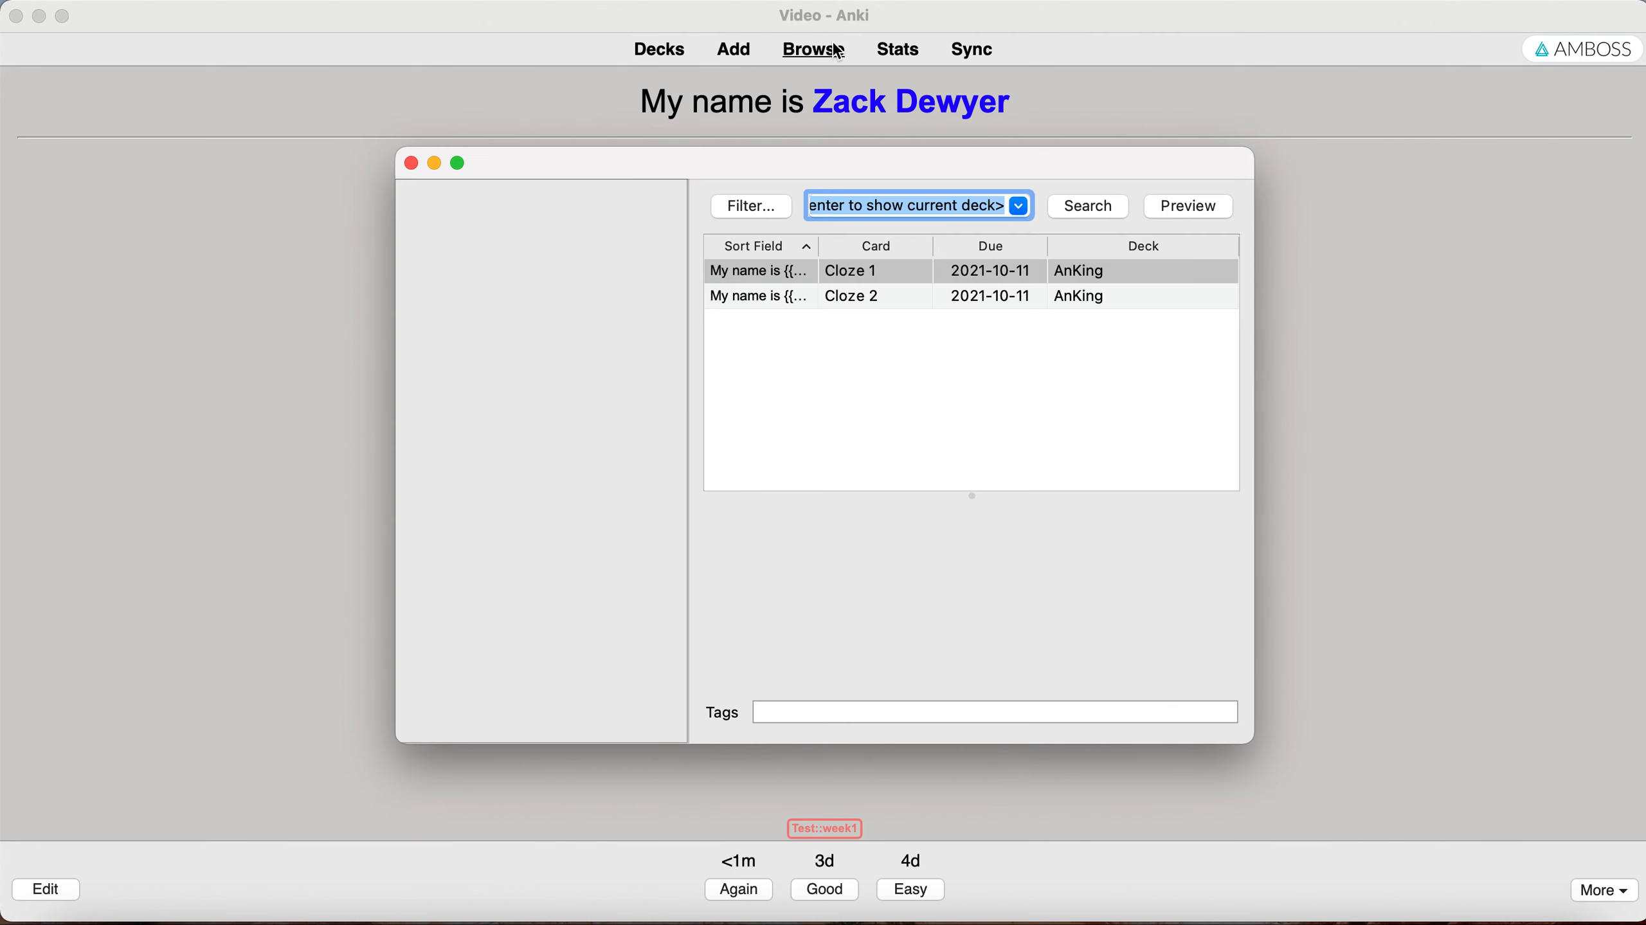
left_click(406, 513)
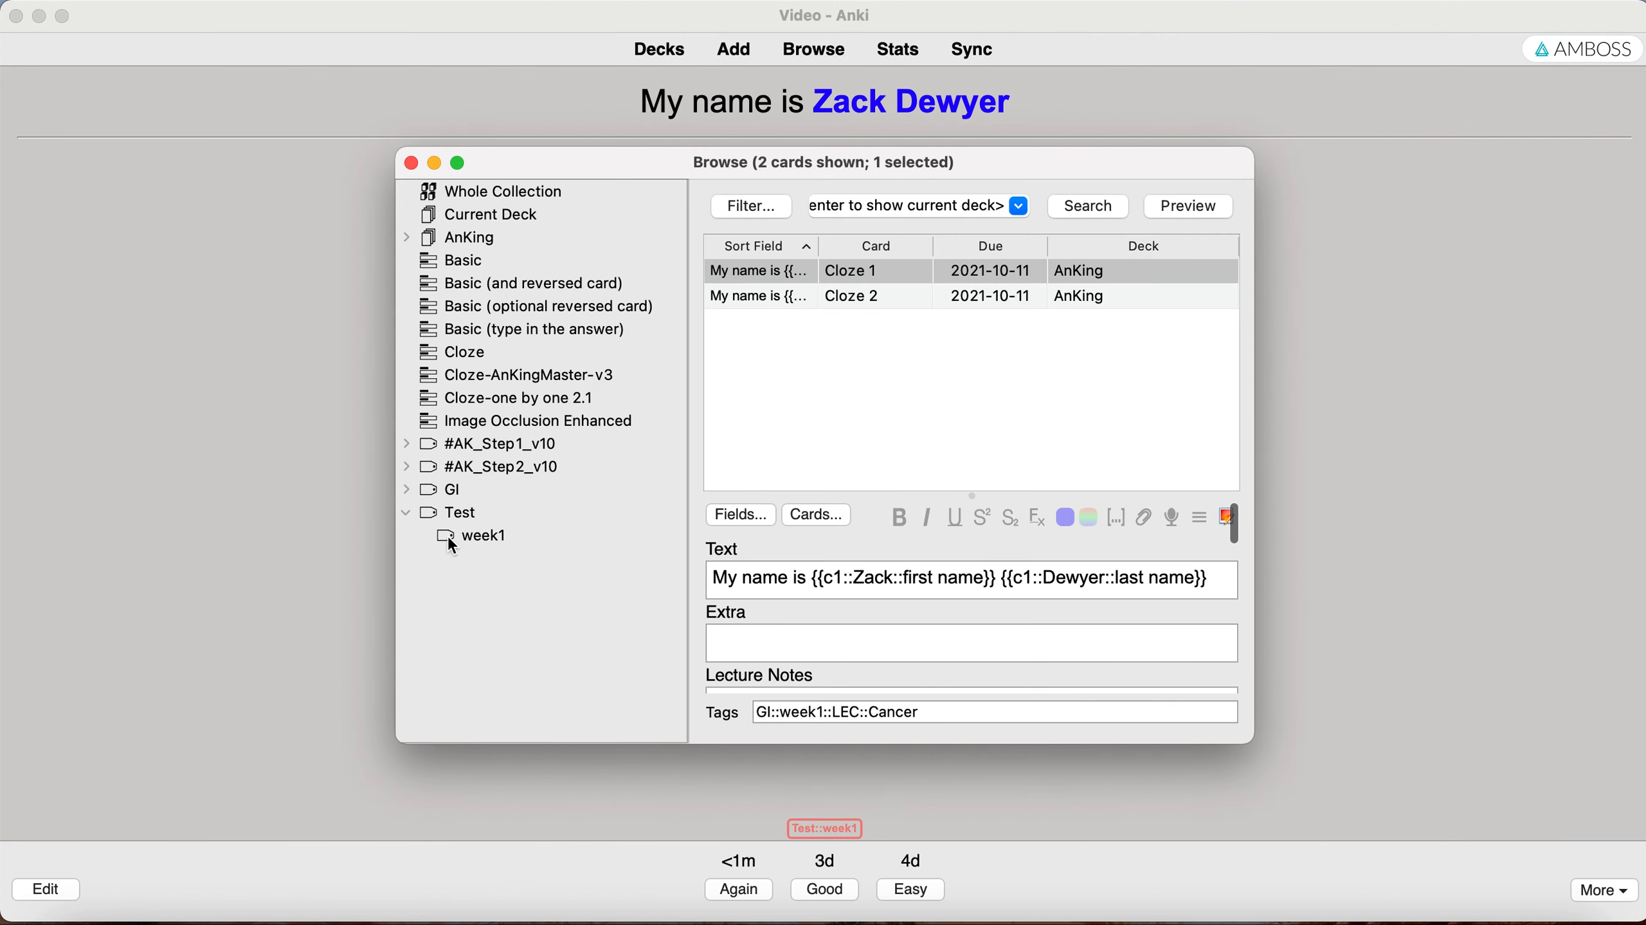
left_click(939, 713)
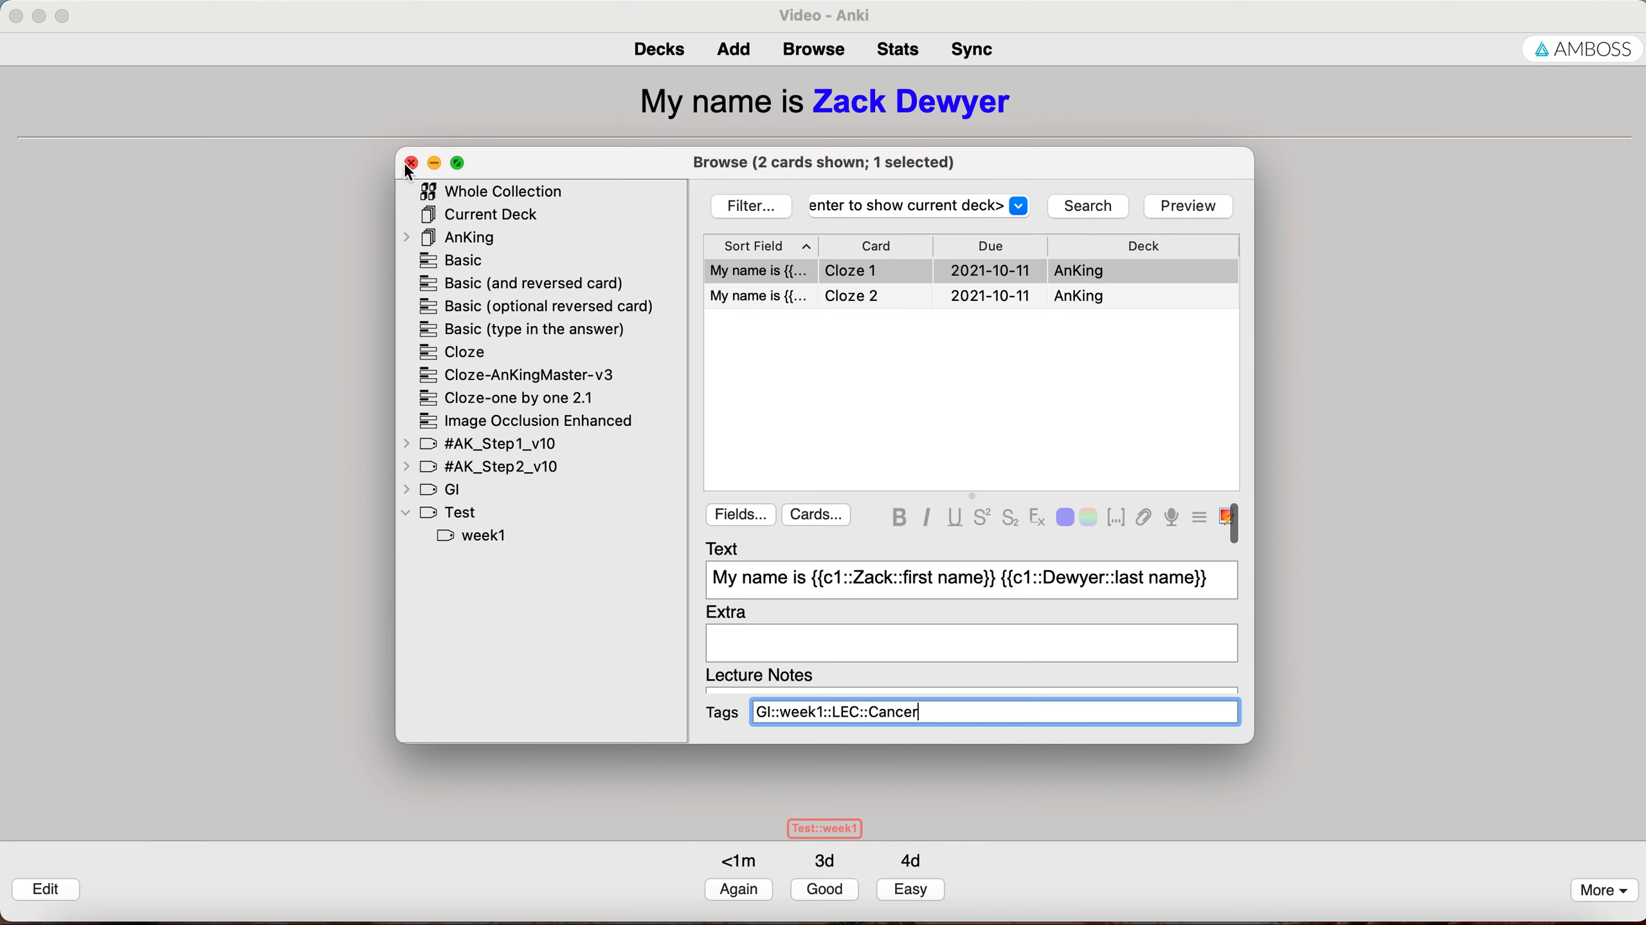
left_click(431, 539)
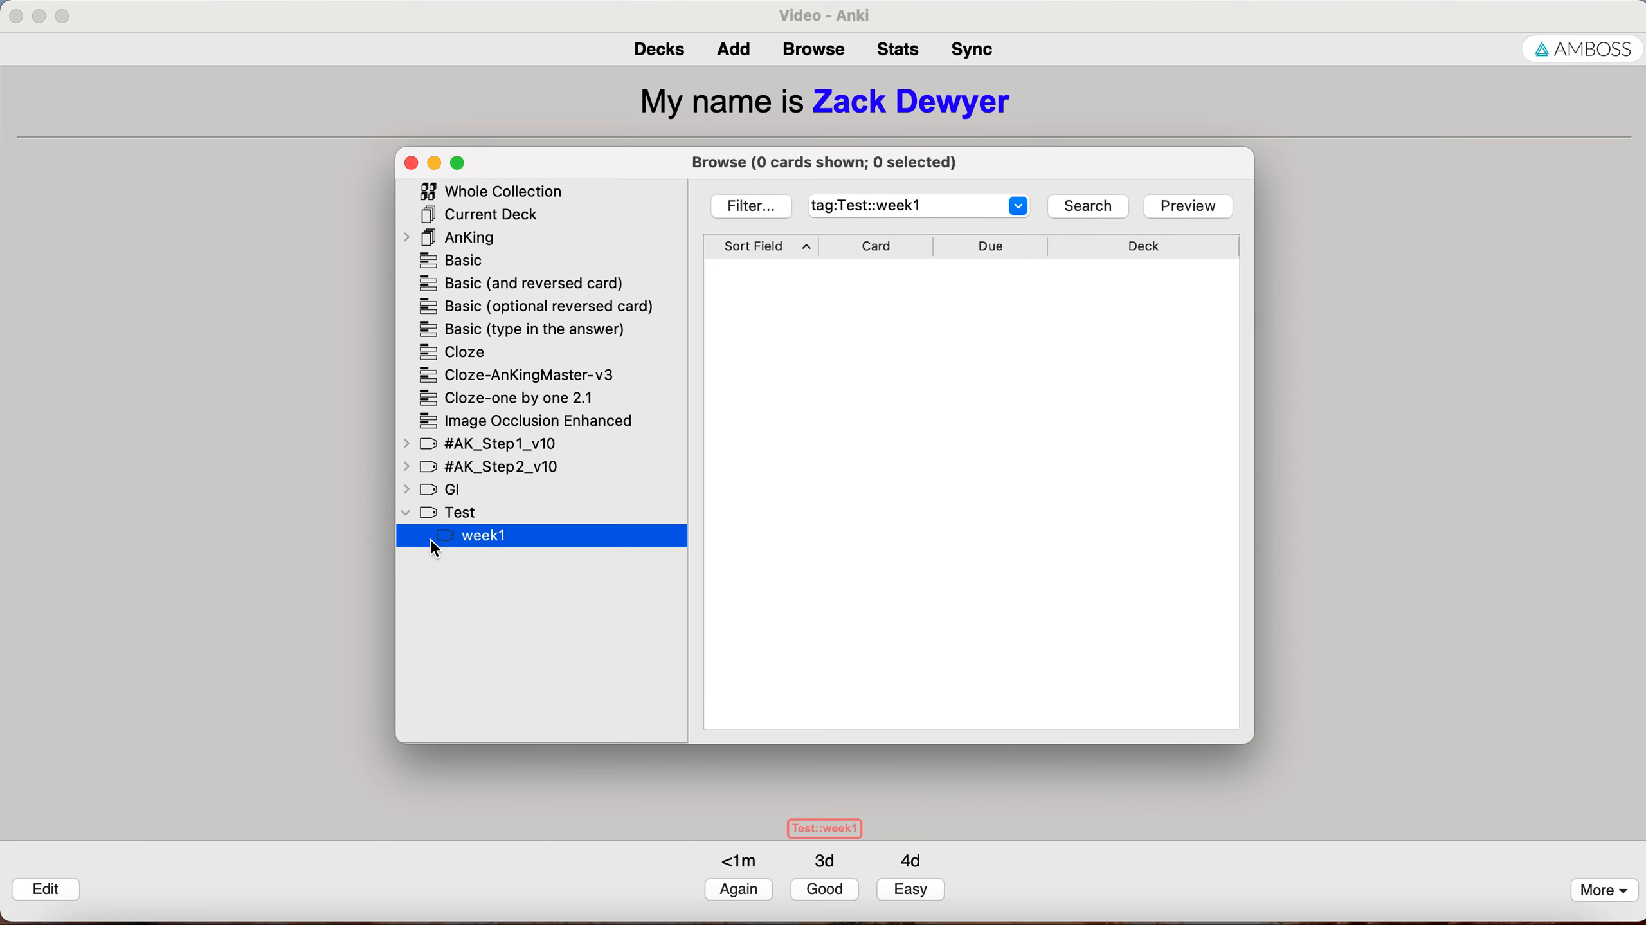
Expand the GI tag hierarchy down to Cancer, list the cards under LEC and GI::week1, and close the browser.
left_click(406, 491)
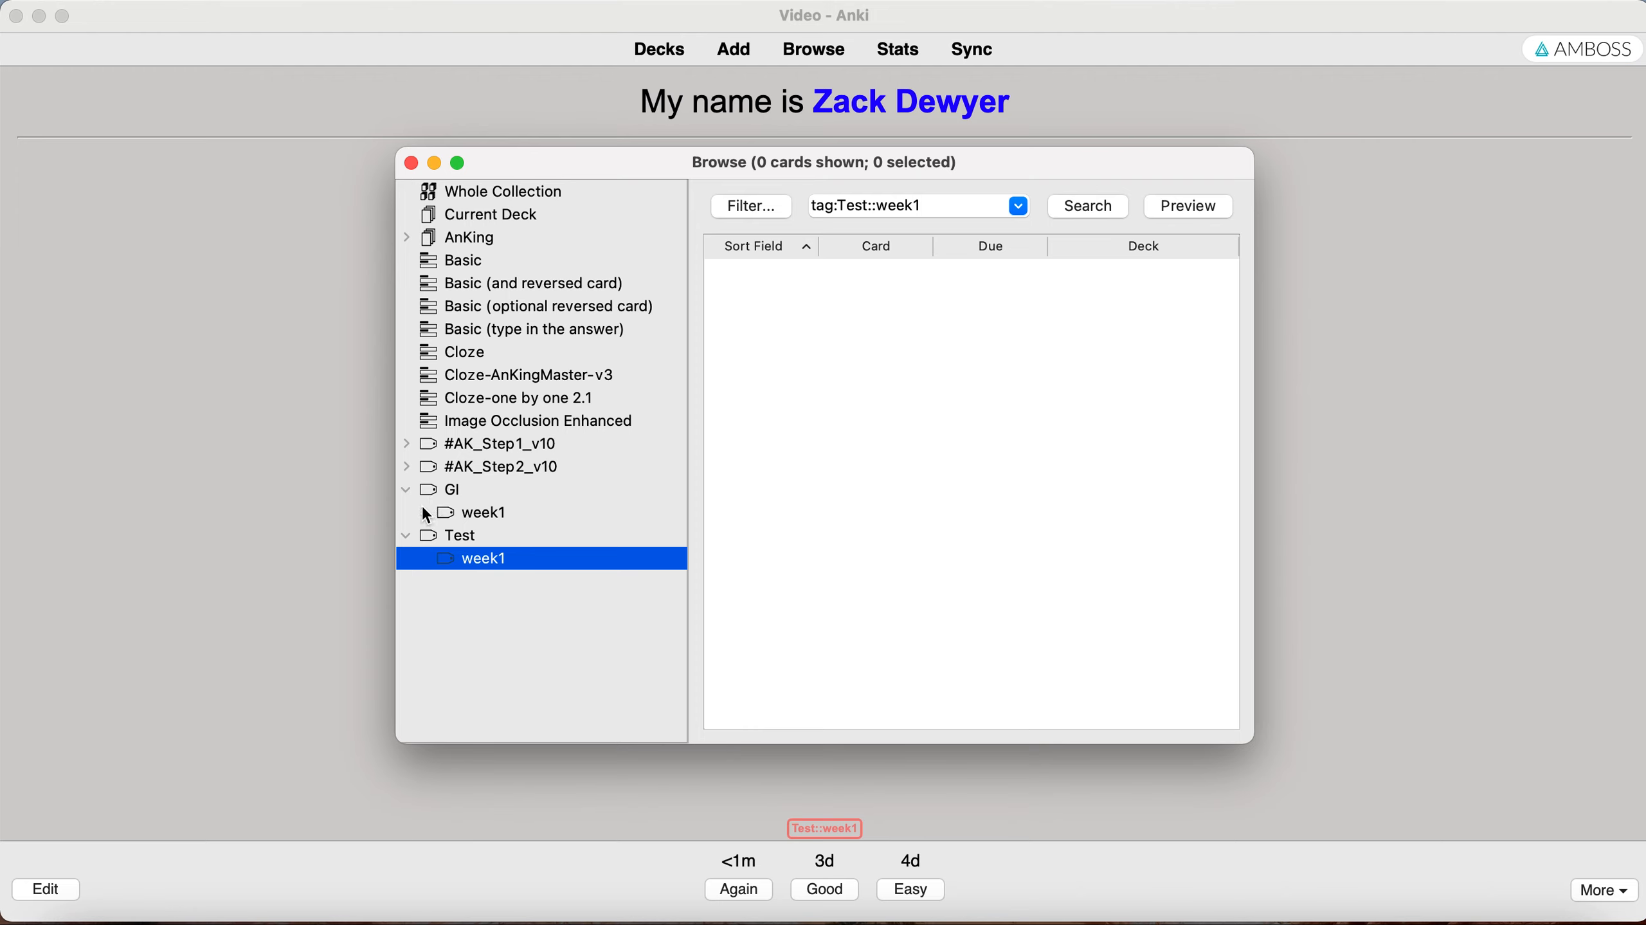
left_click(425, 513)
left_click(441, 537)
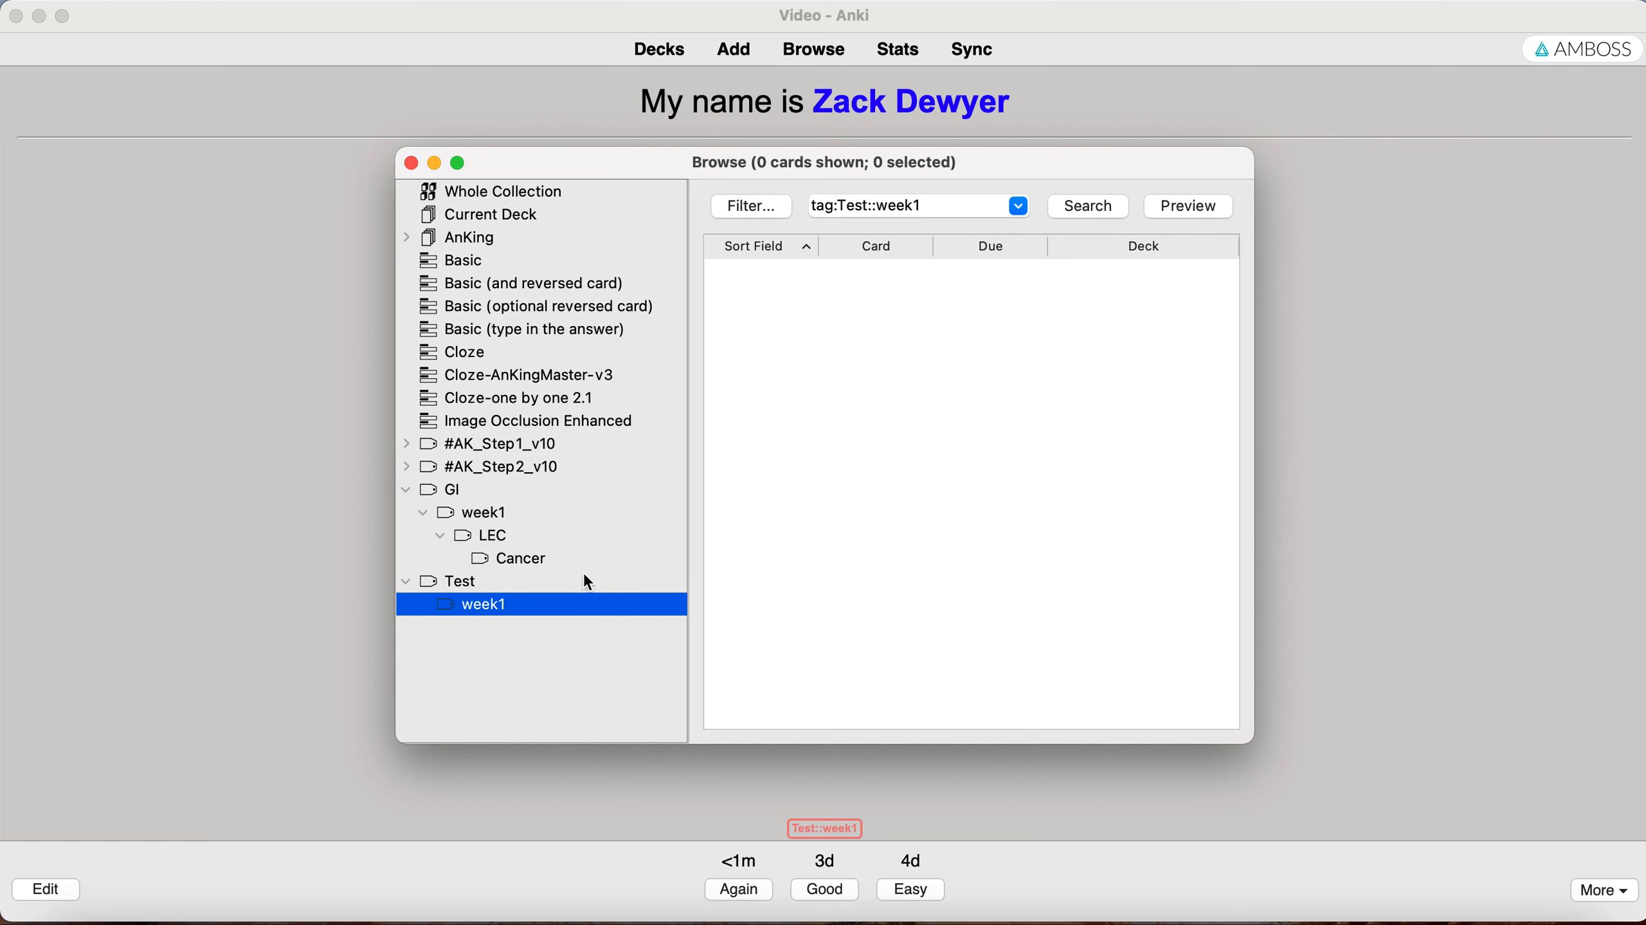
left_click(523, 538)
left_click(497, 513)
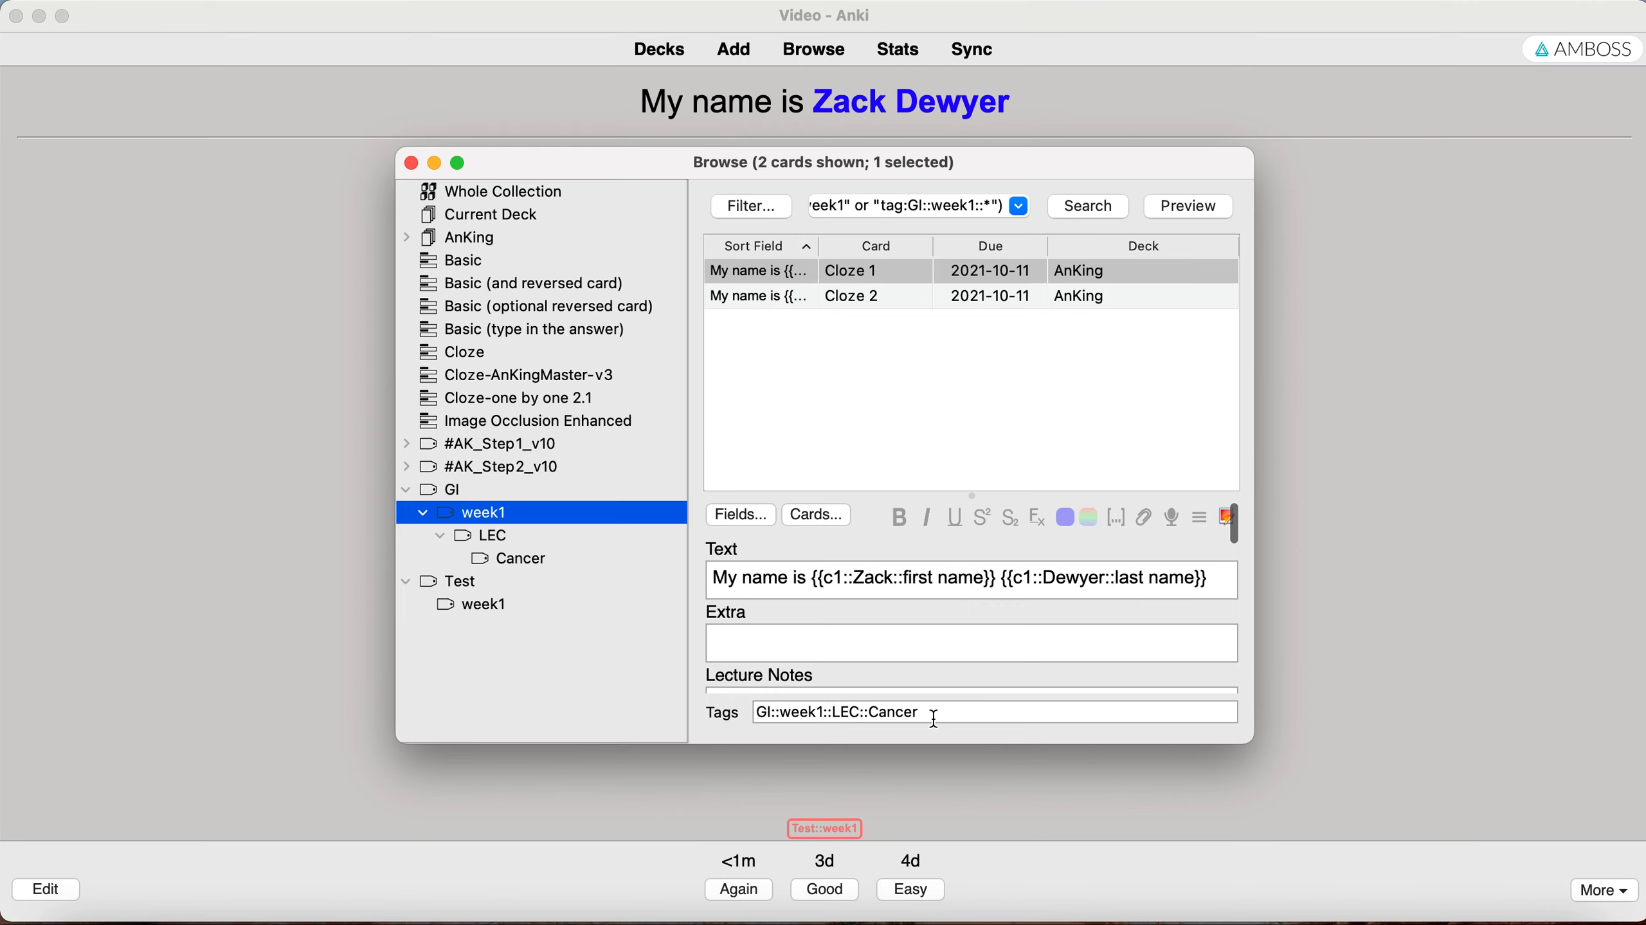
left_click(413, 164)
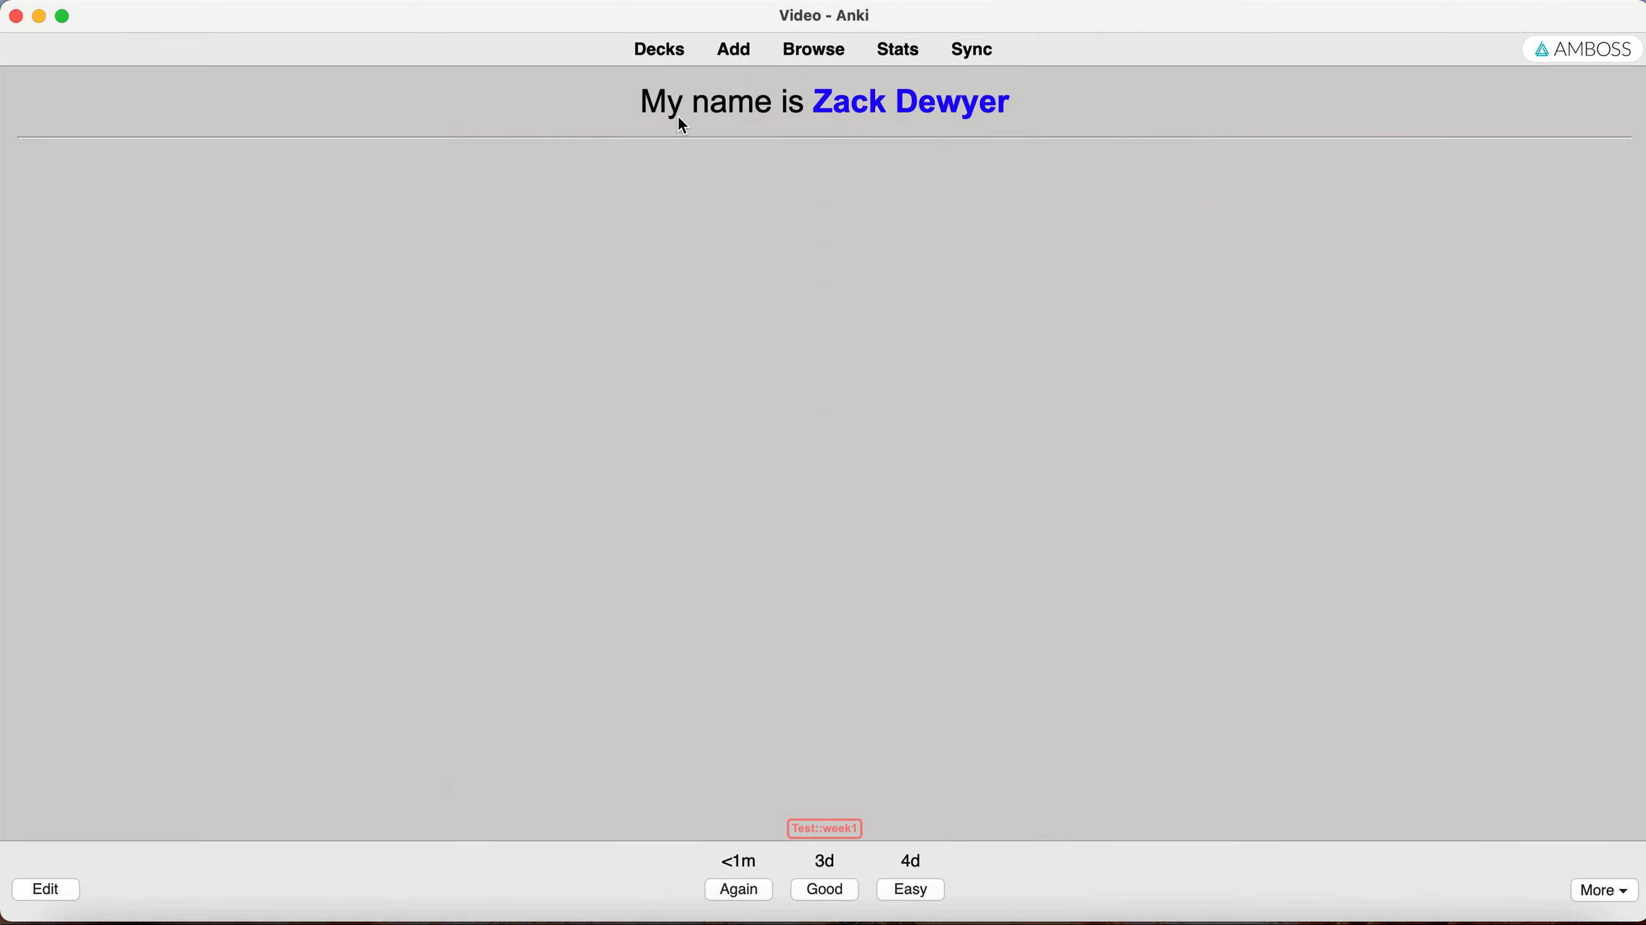
Start a new note from the deck list, capture a screenshot of the Add window area and open it in Image Occlusion Enhanced.
left_click(681, 51)
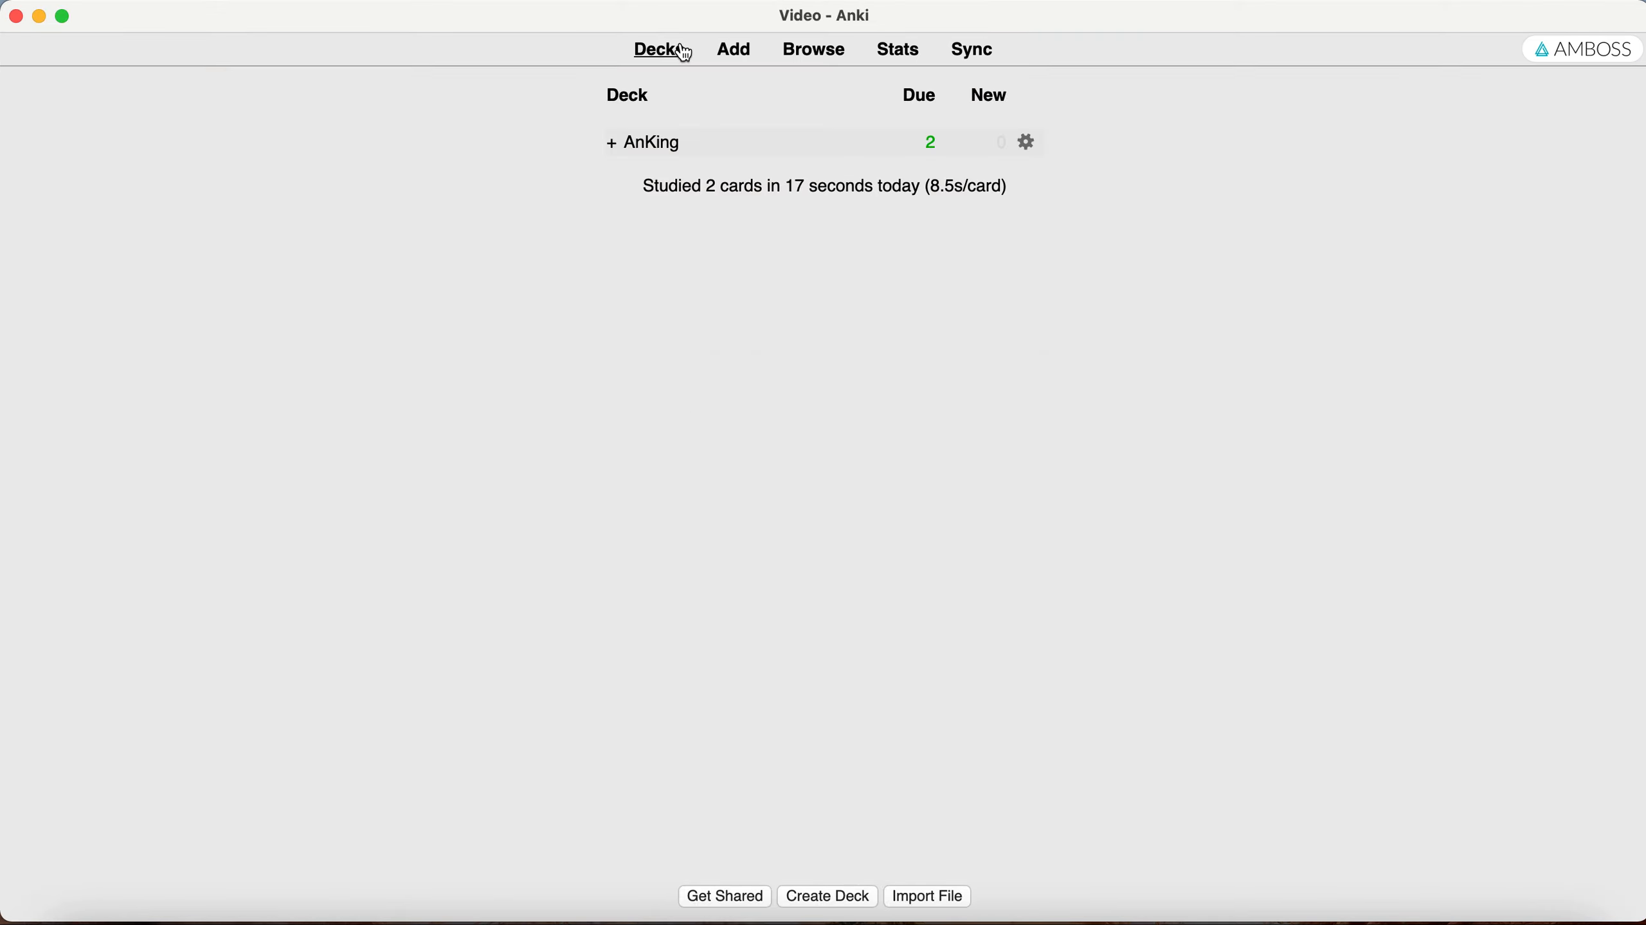
left_click(738, 51)
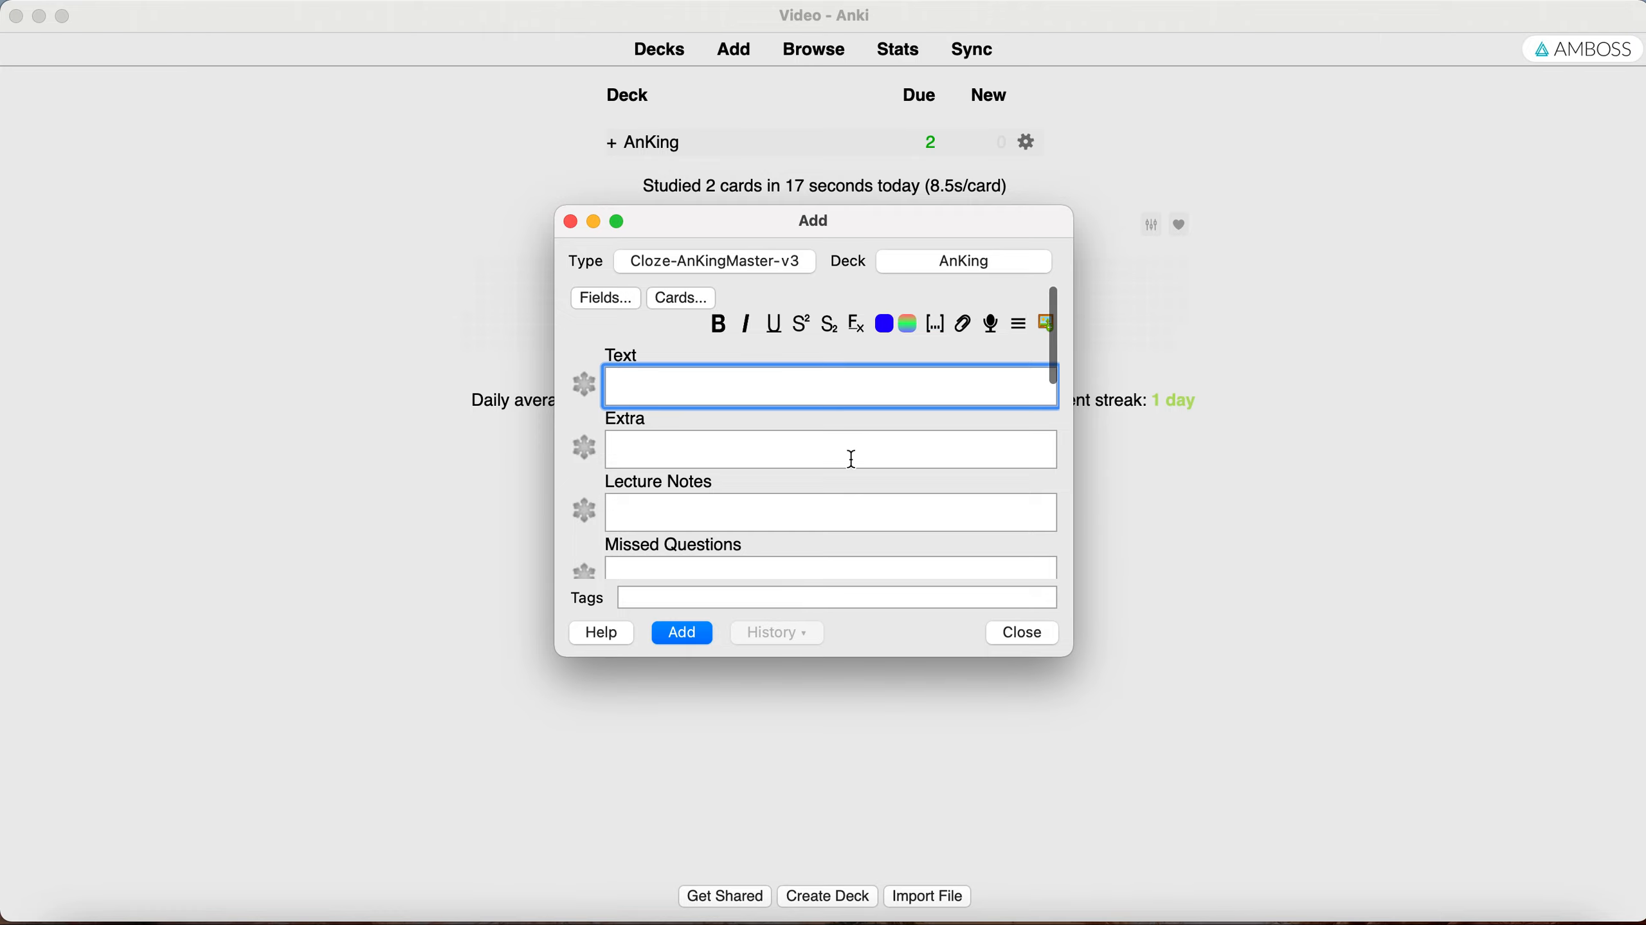
key("super+shift+4")
left_click_drag(512, 156, 1242, 735)
left_click(1045, 325)
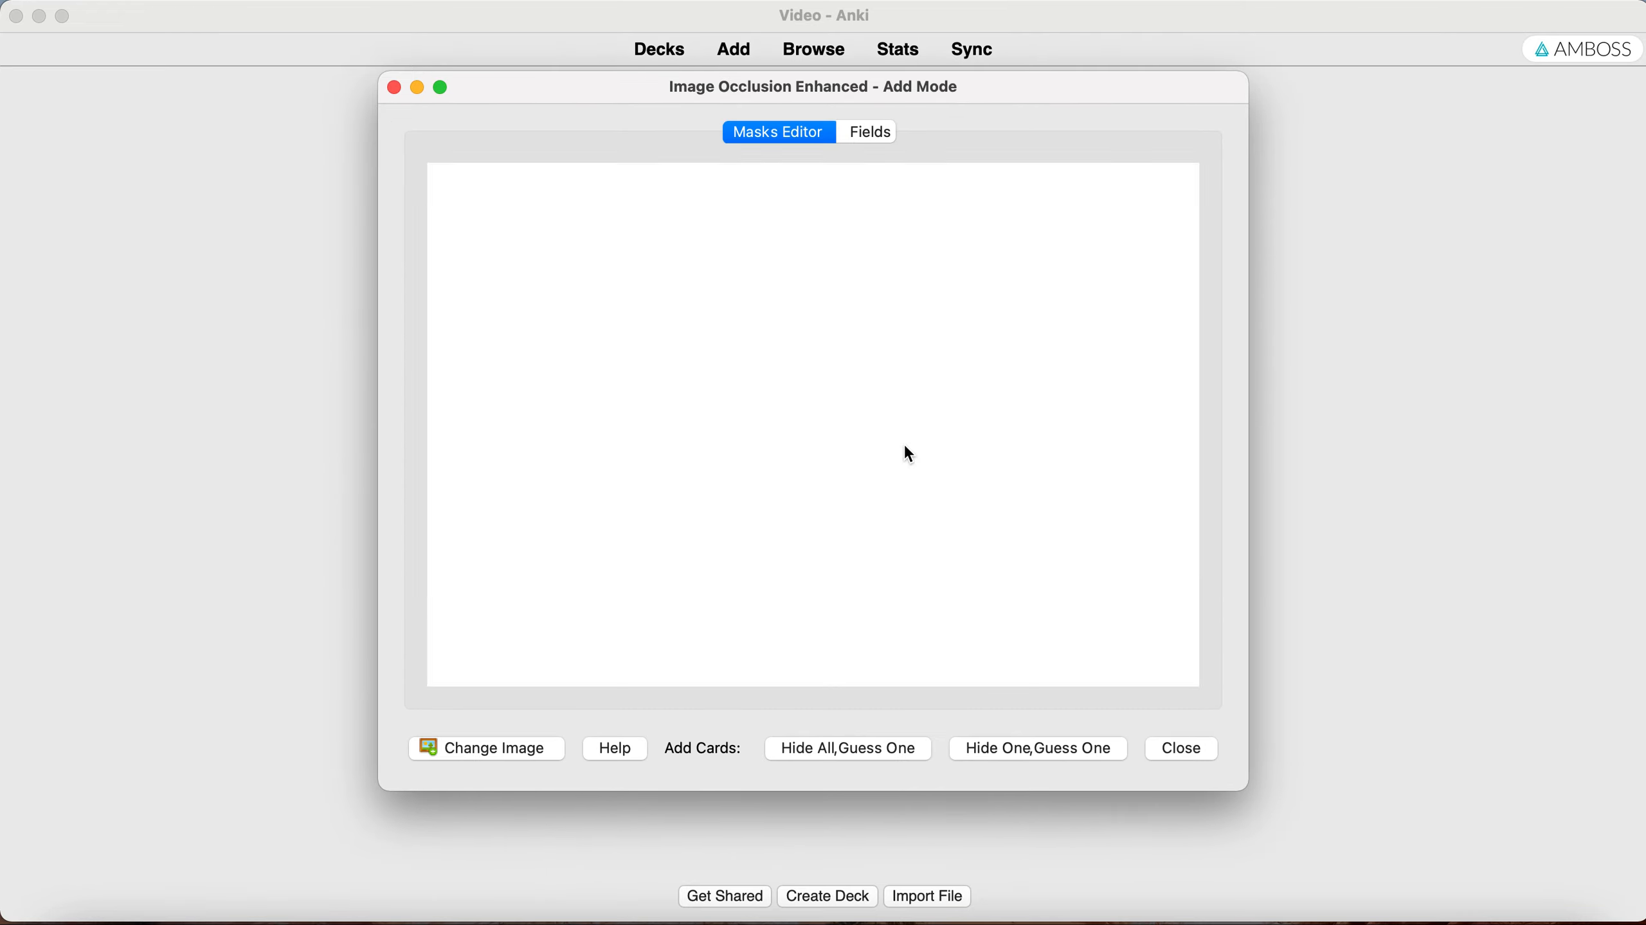
Draw three rectangular masks over the Text, Extra and Lecture Notes labels in the screenshot.
scroll(921, 479, "down", 4)
scroll(921, 479, "right", 5)
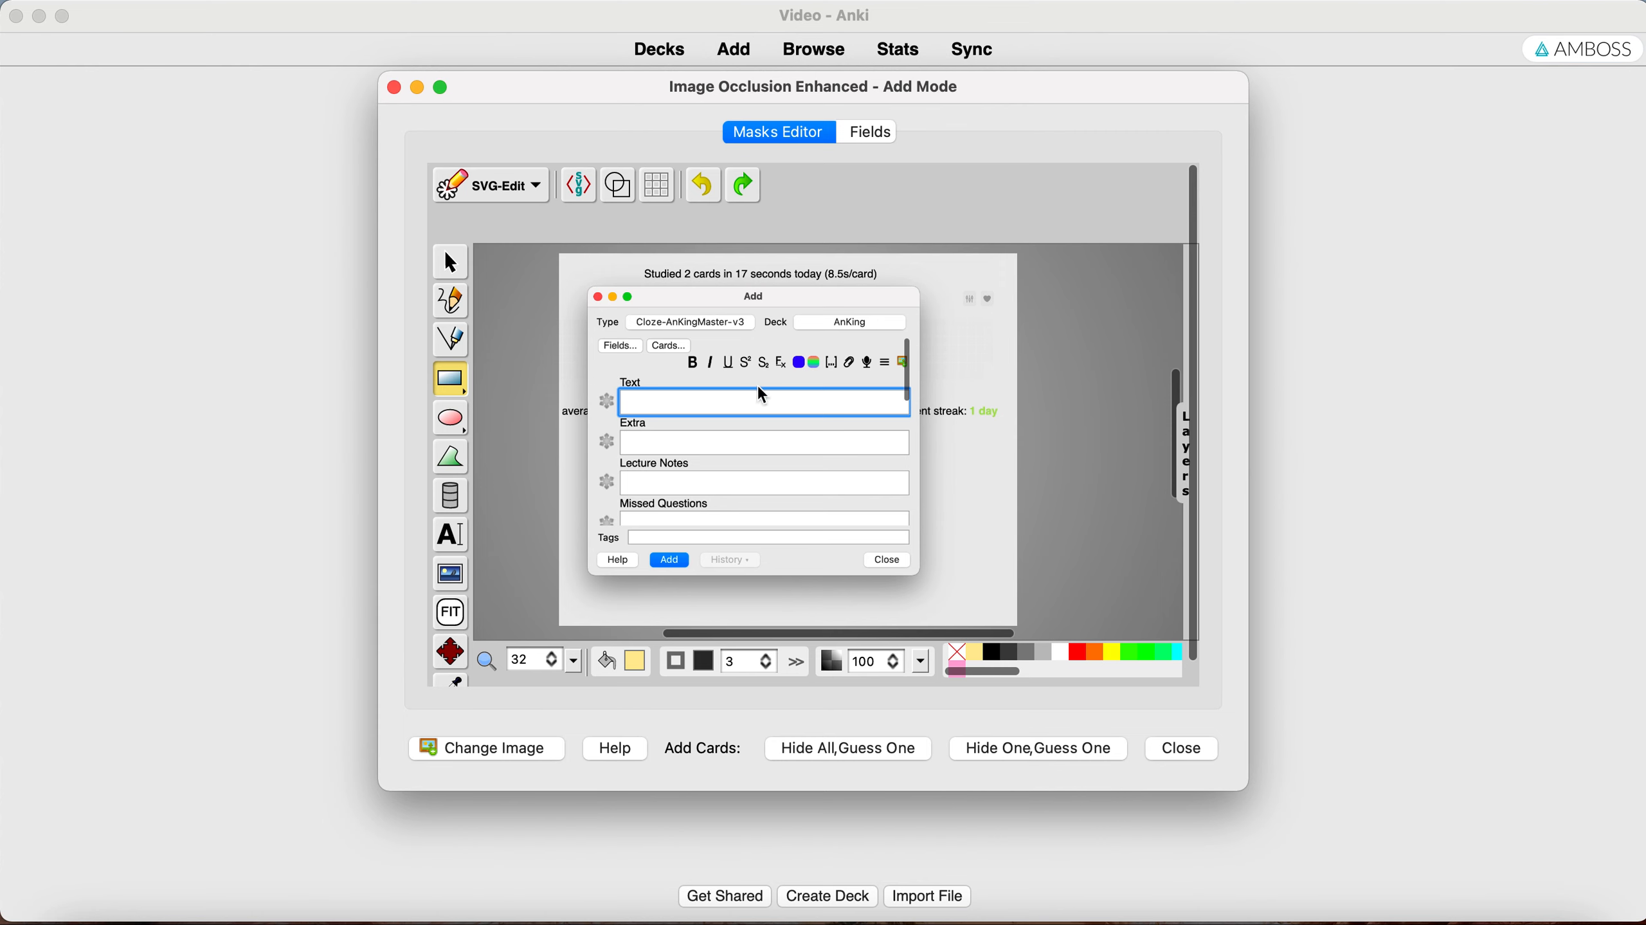
scroll(757, 395, "down", 1)
scroll(758, 394, "left", 2)
mouse_move(648, 355)
left_mouse_down()
mouse_move(691, 377)
mouse_move(683, 418)
mouse_move(734, 457)
left_mouse_up()
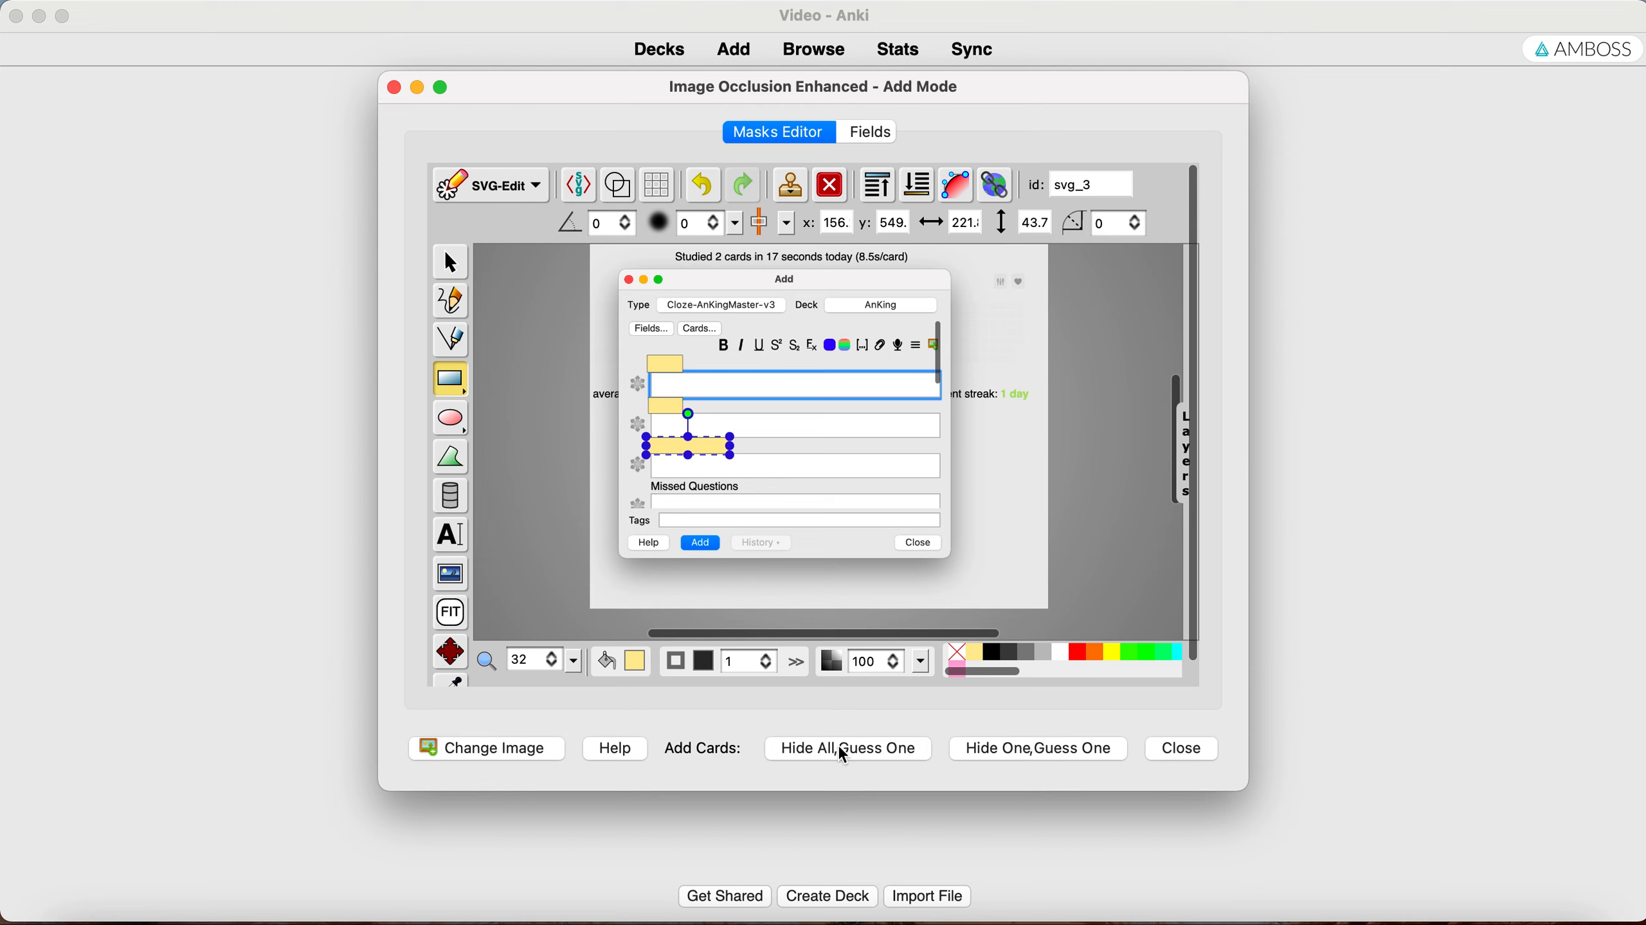
Add the masked image as Hide One, Guess One cards, and close the mask editor and the Add window.
left_click(1069, 753)
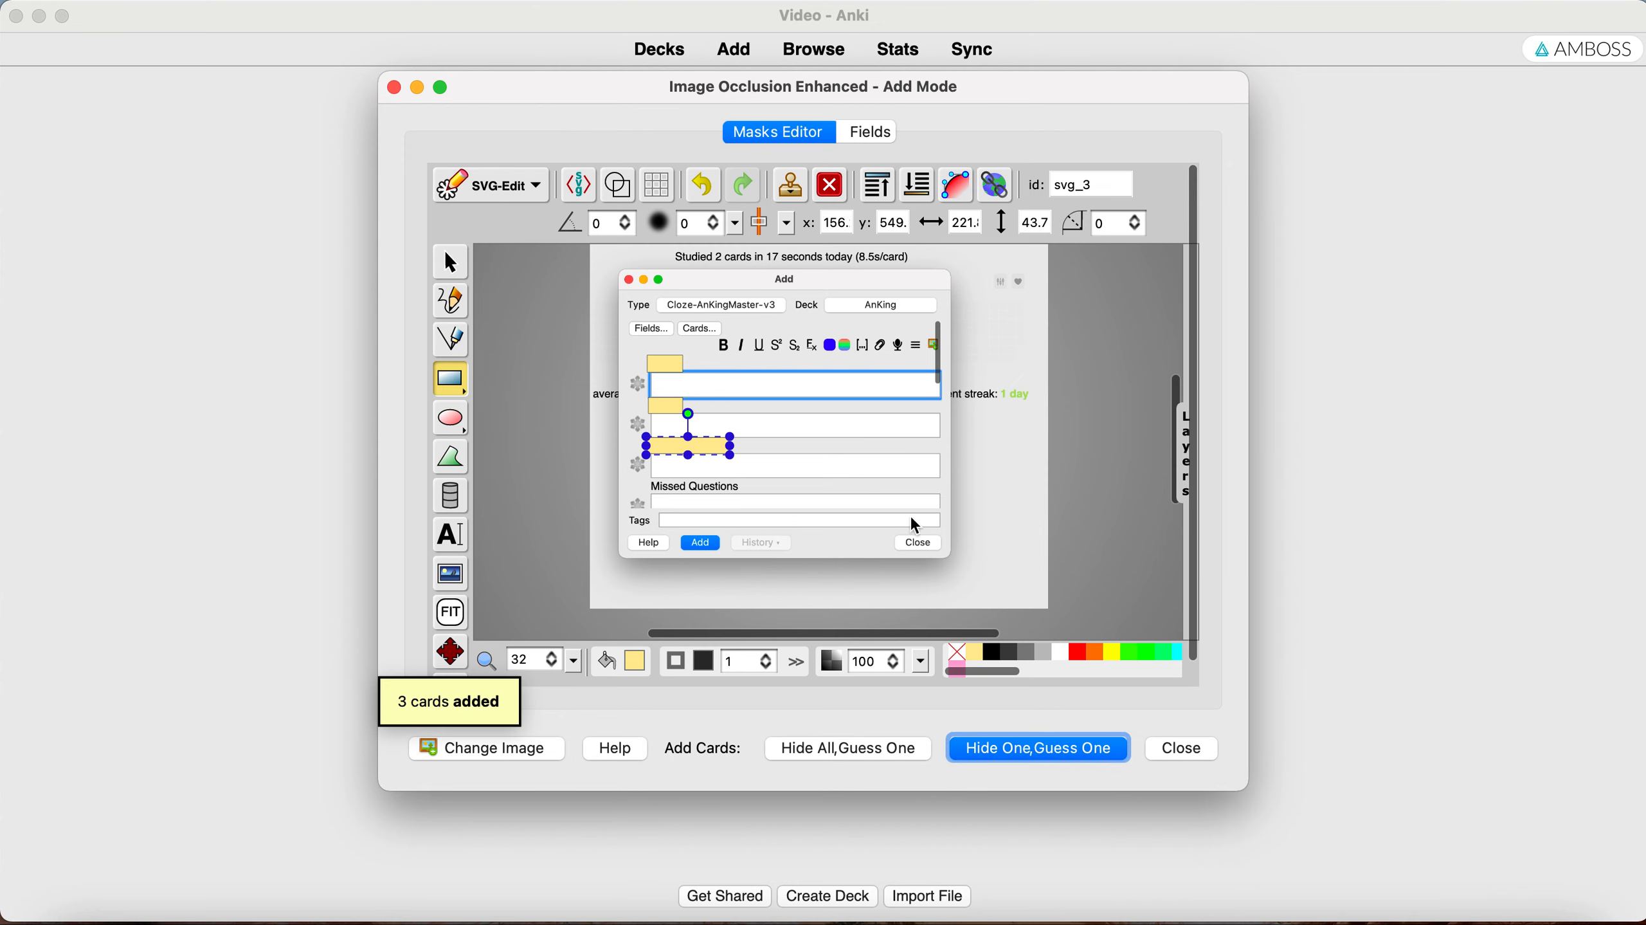
left_click(1176, 754)
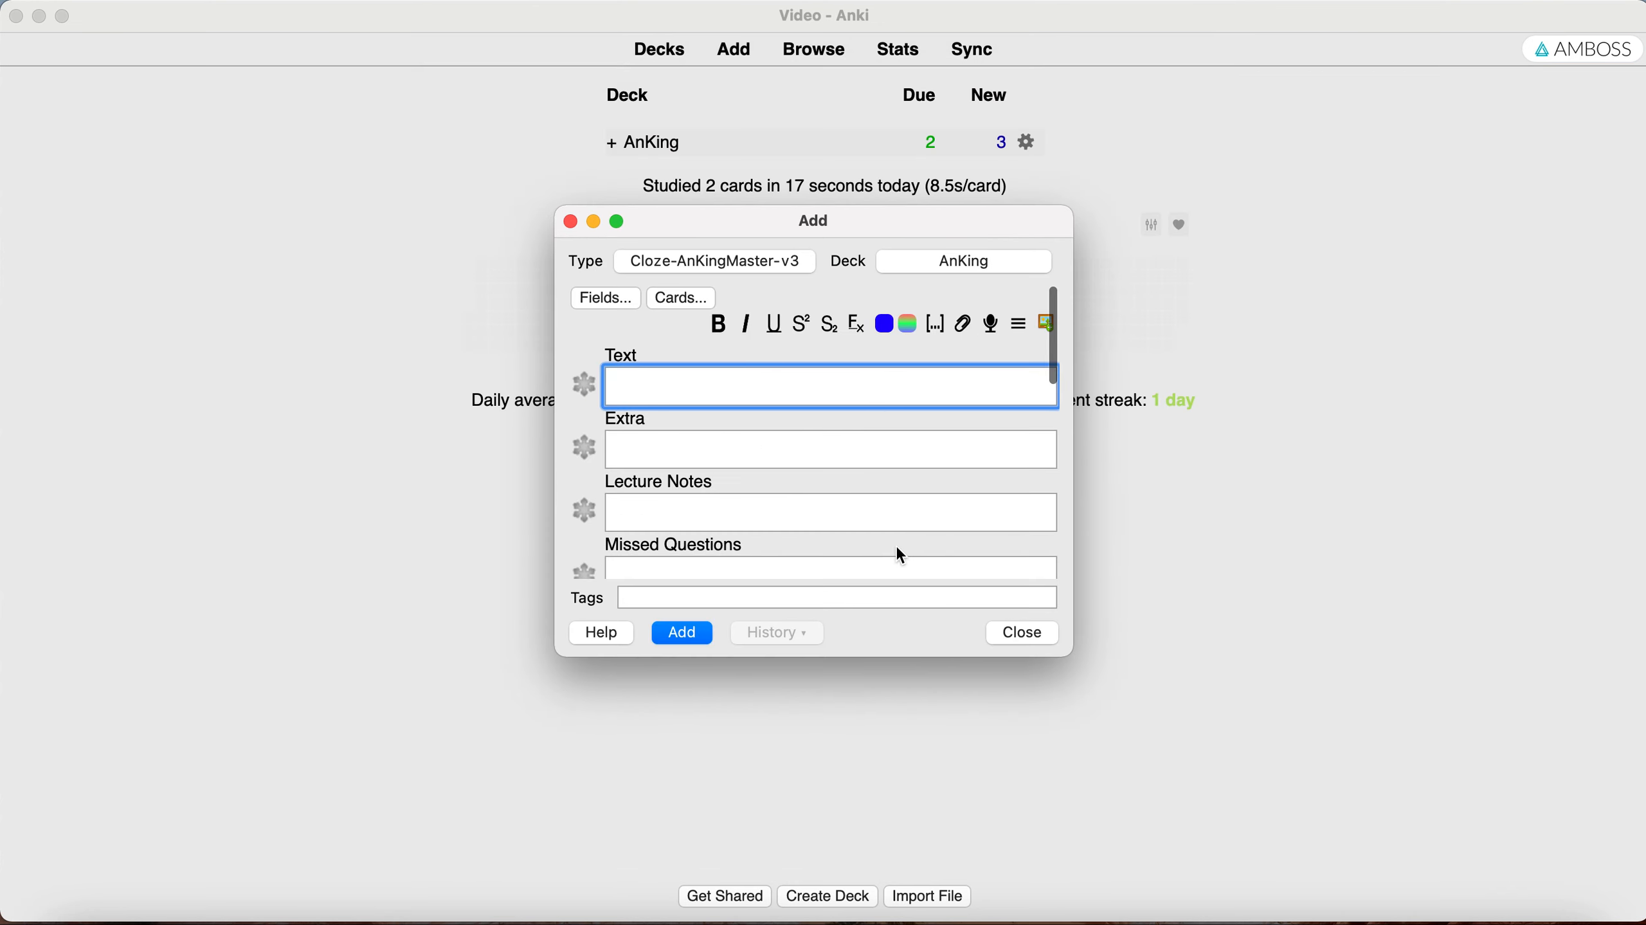
left_click(1026, 639)
Start studying the AnKing deck and advance to the occlusion card that masks the Extra label.
left_click(645, 144)
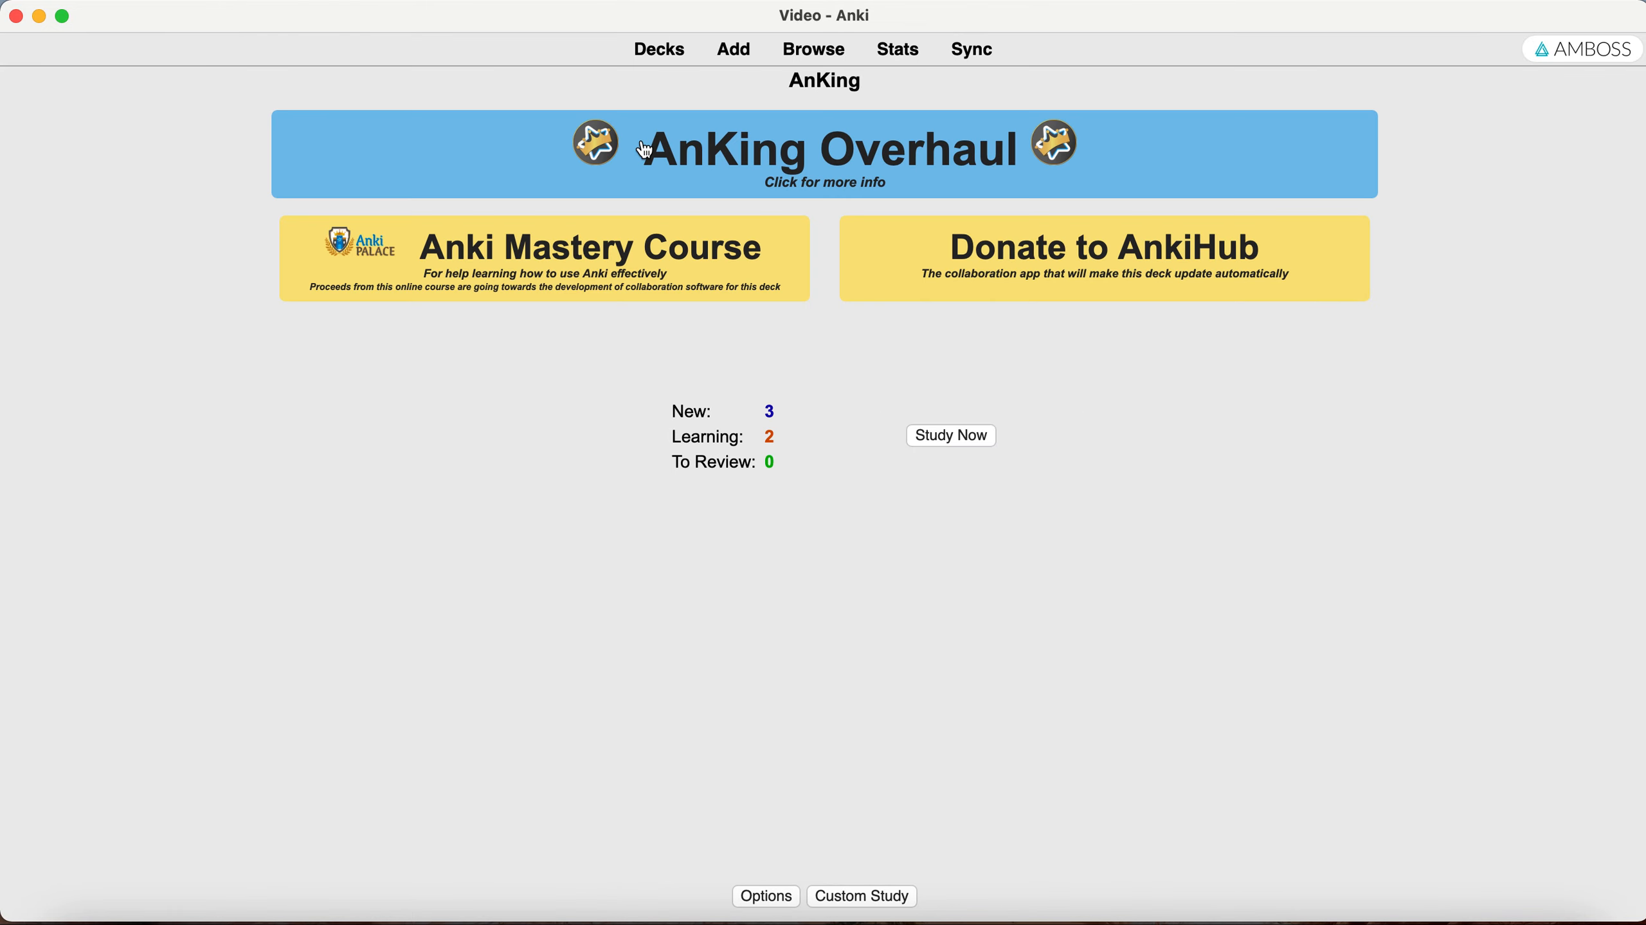
left_click(939, 435)
key("a")
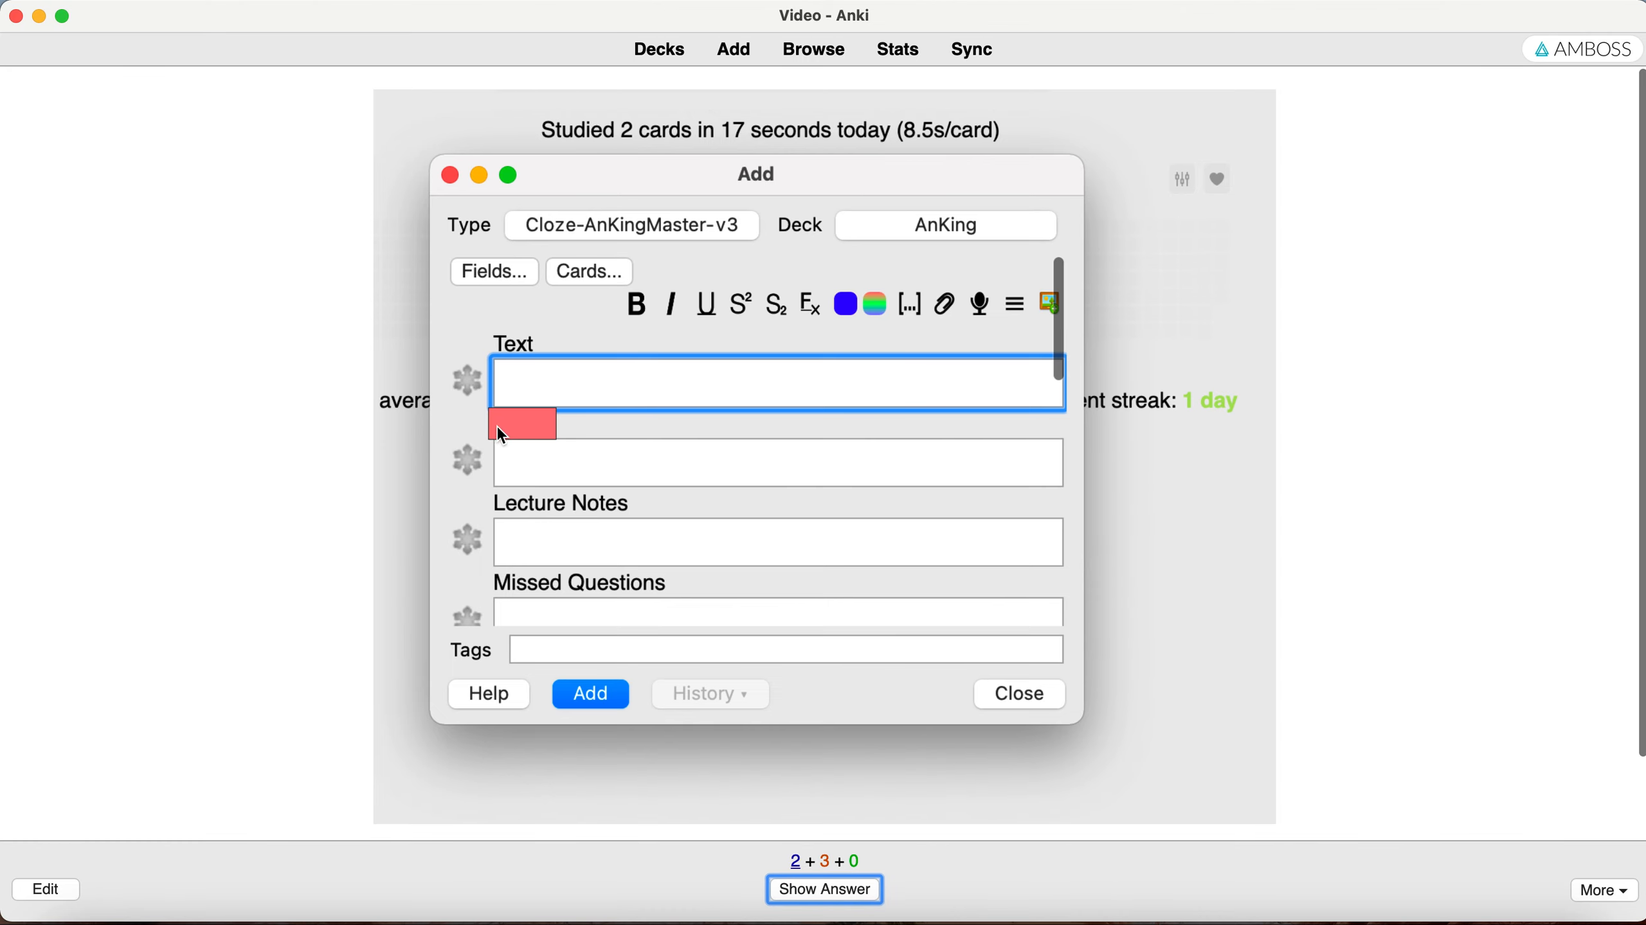
Change the image occlusion cards' type to Hide All, Guess One, apply the edit and reveal the card's answer.
left_click(47, 891)
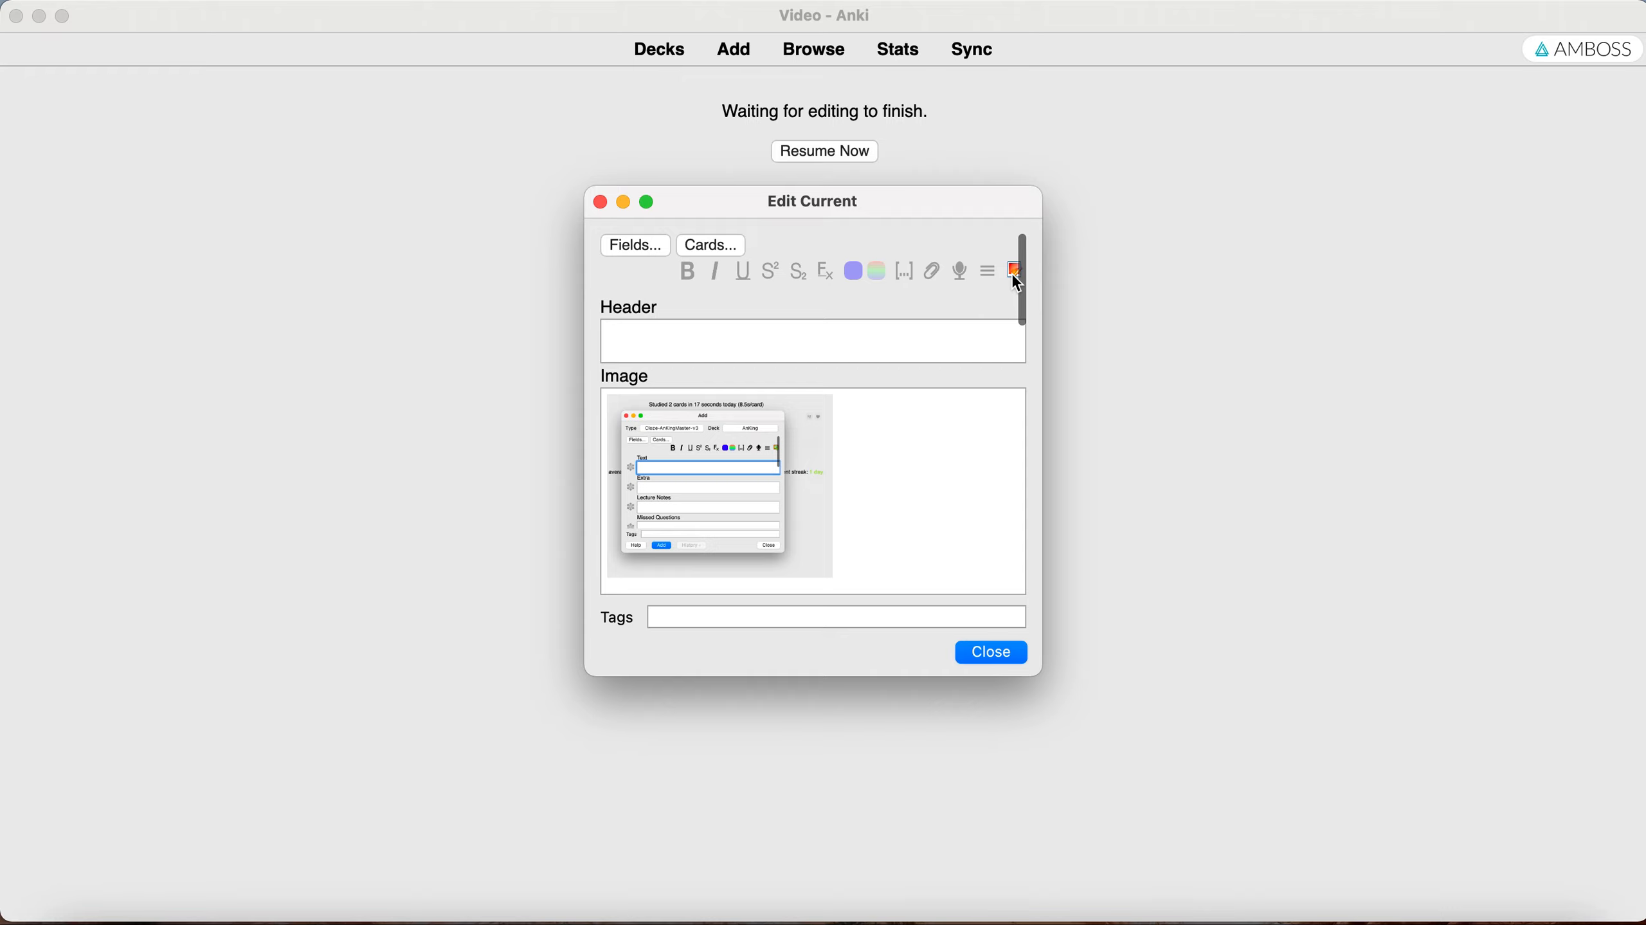
left_click(1015, 277)
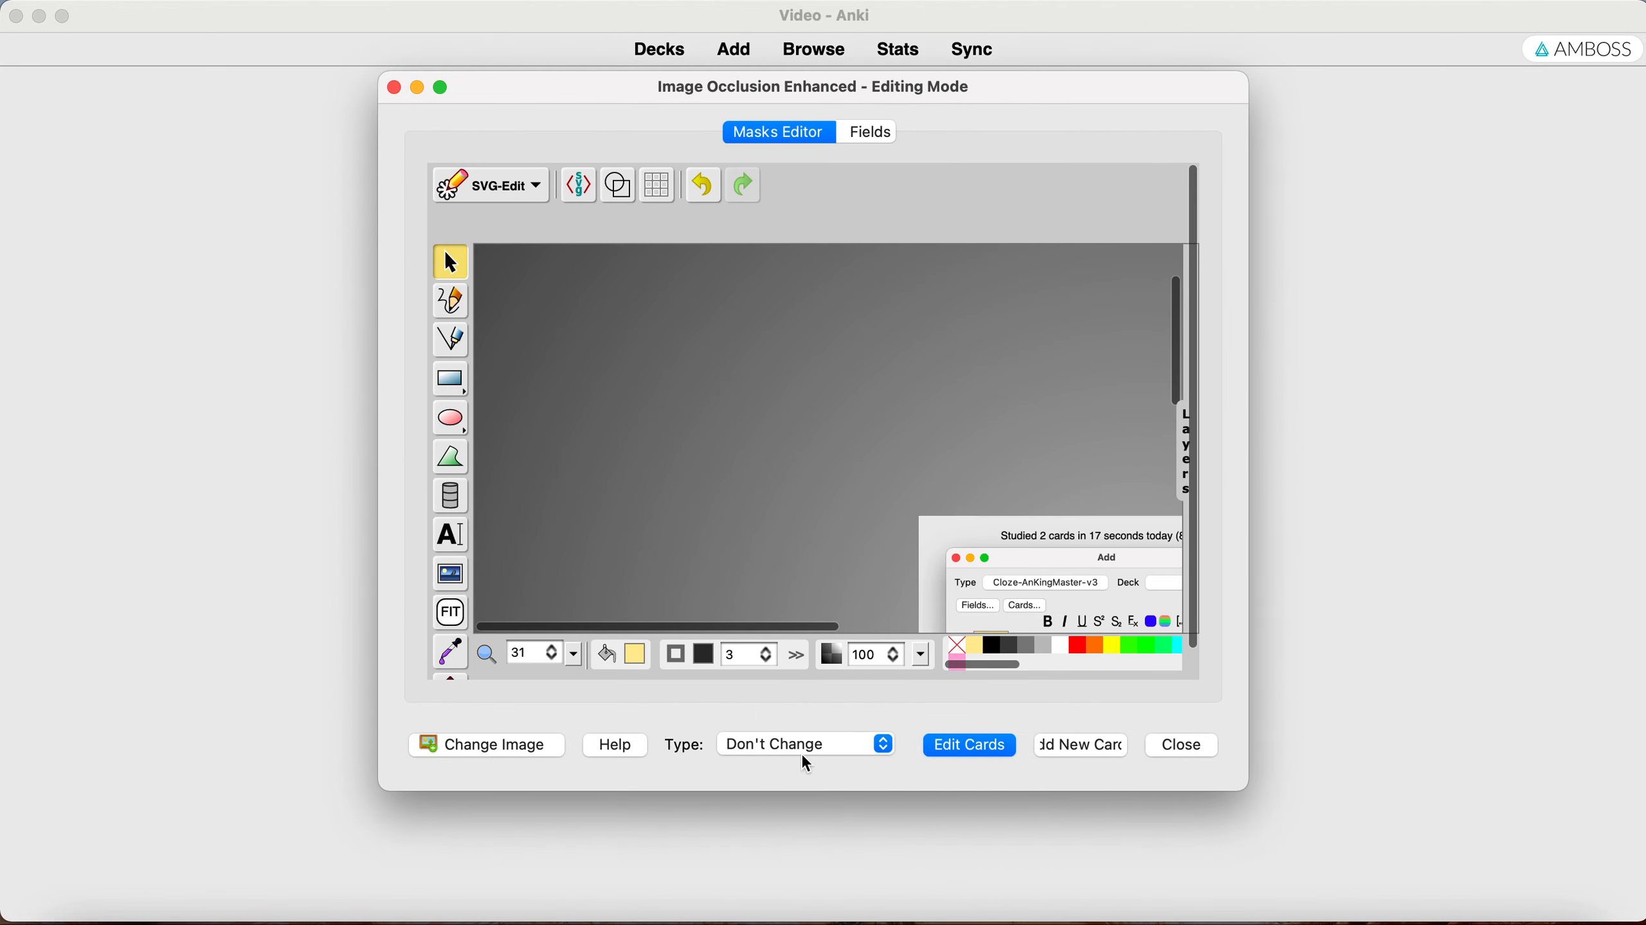
left_click(806, 763)
left_click(810, 765)
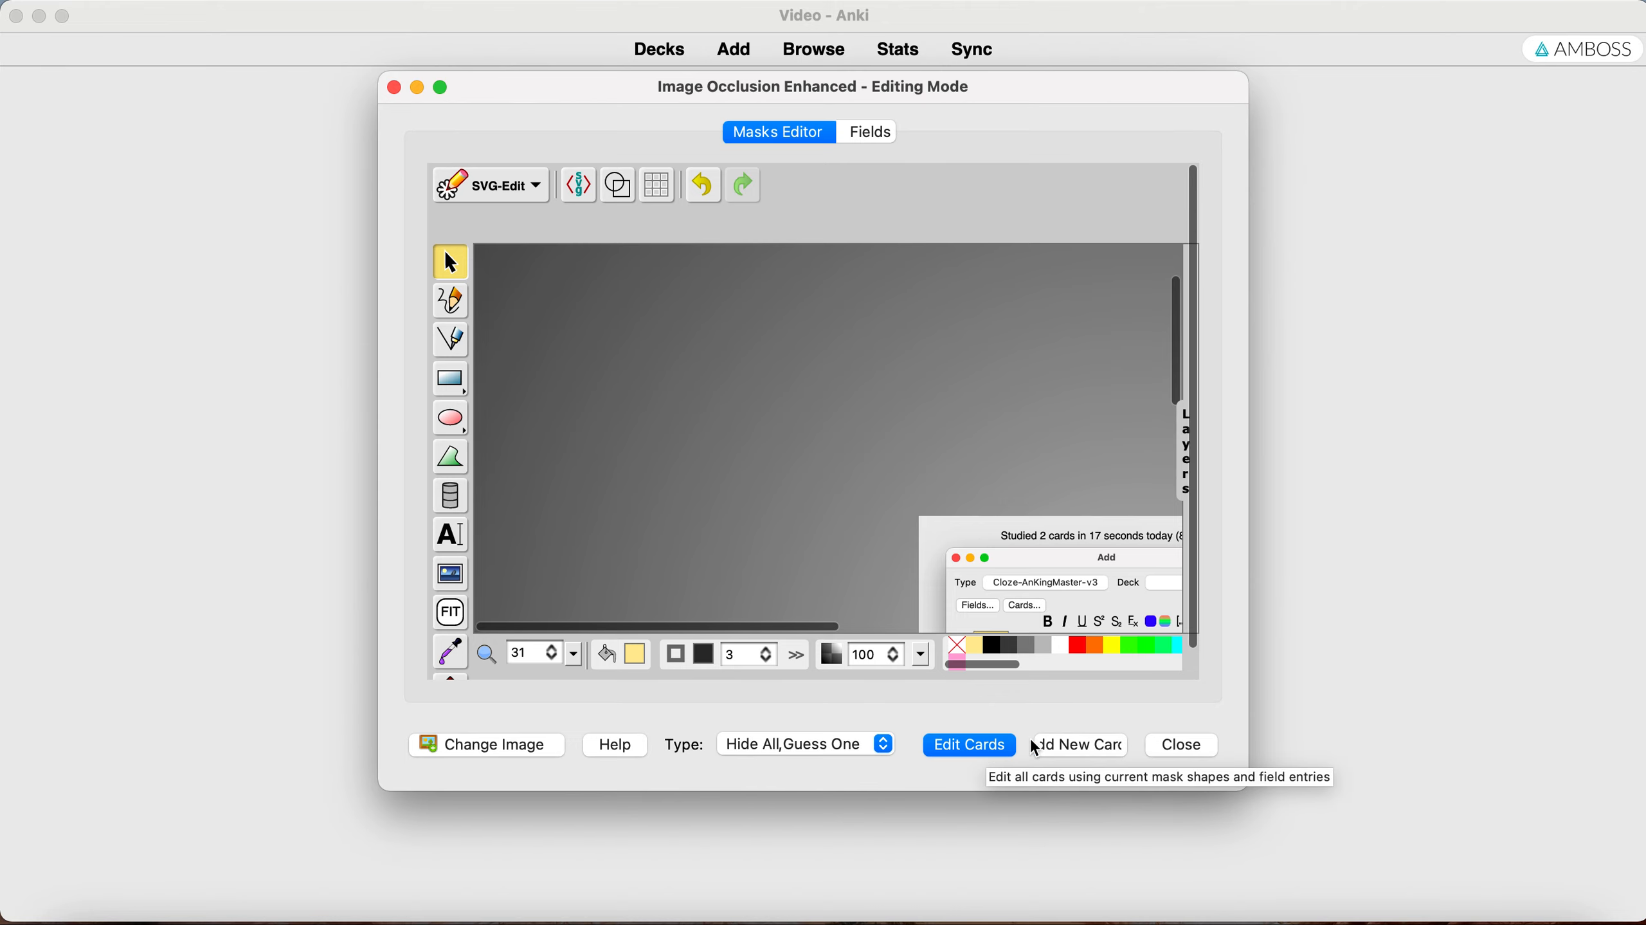
left_click(982, 743)
left_click(1004, 654)
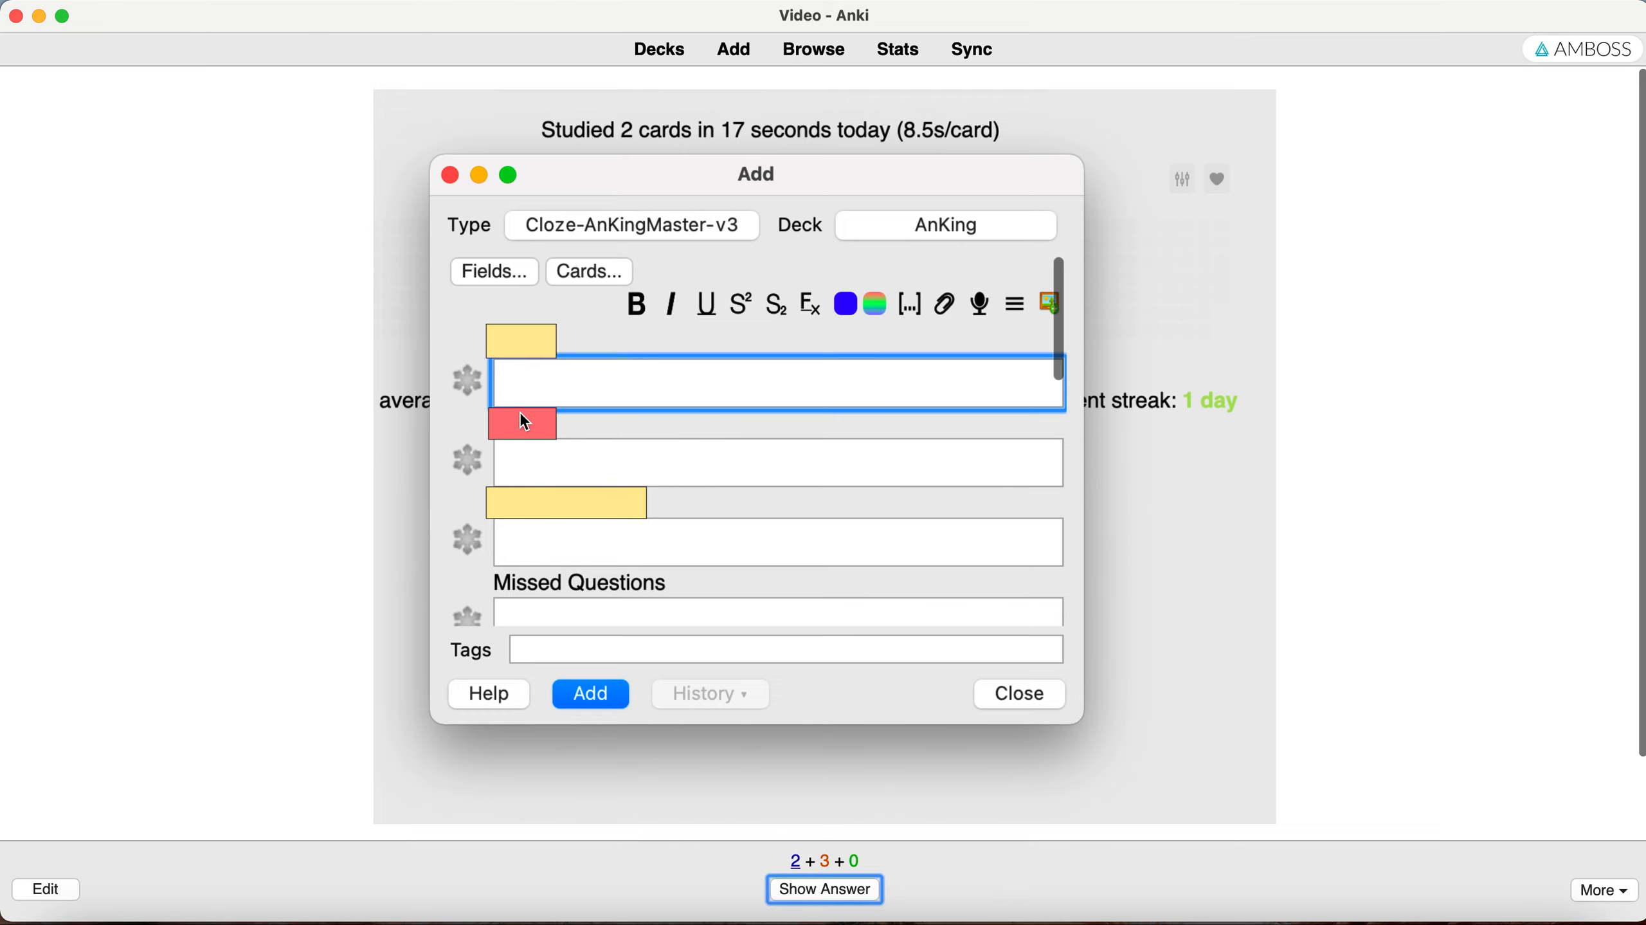
key("space")
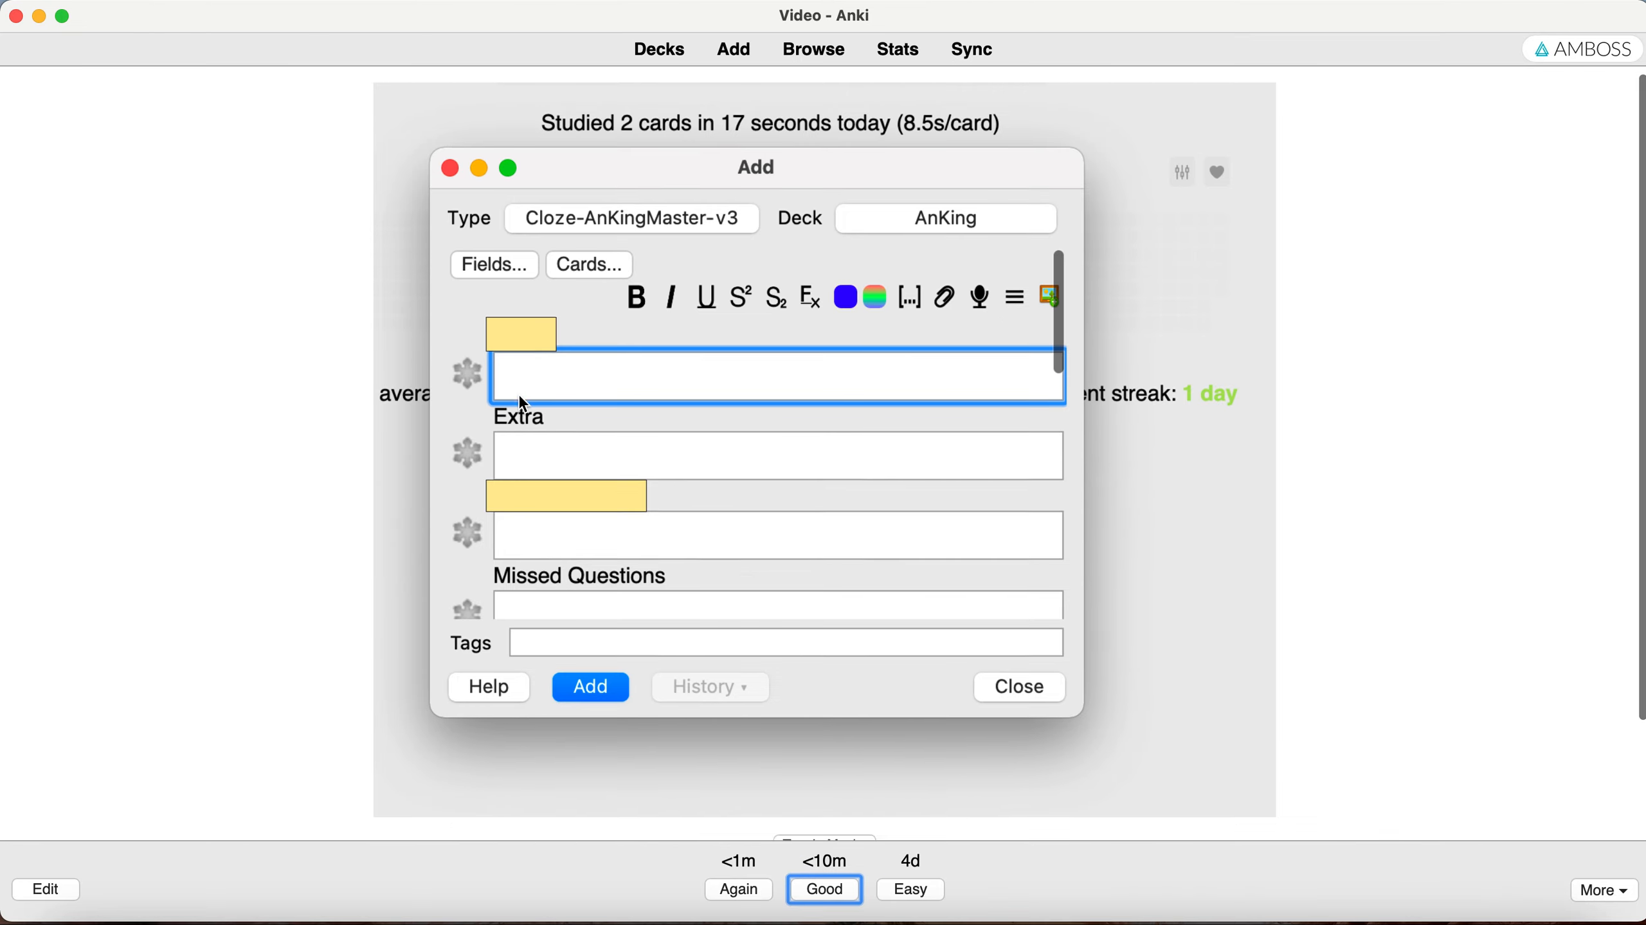
Toggle the masks on the revealed occlusion card twice to compare the masked and unmasked image.
scroll(784, 680, "down", 3)
left_click(797, 705)
left_click(820, 704)
scroll(755, 670, "up", 3)
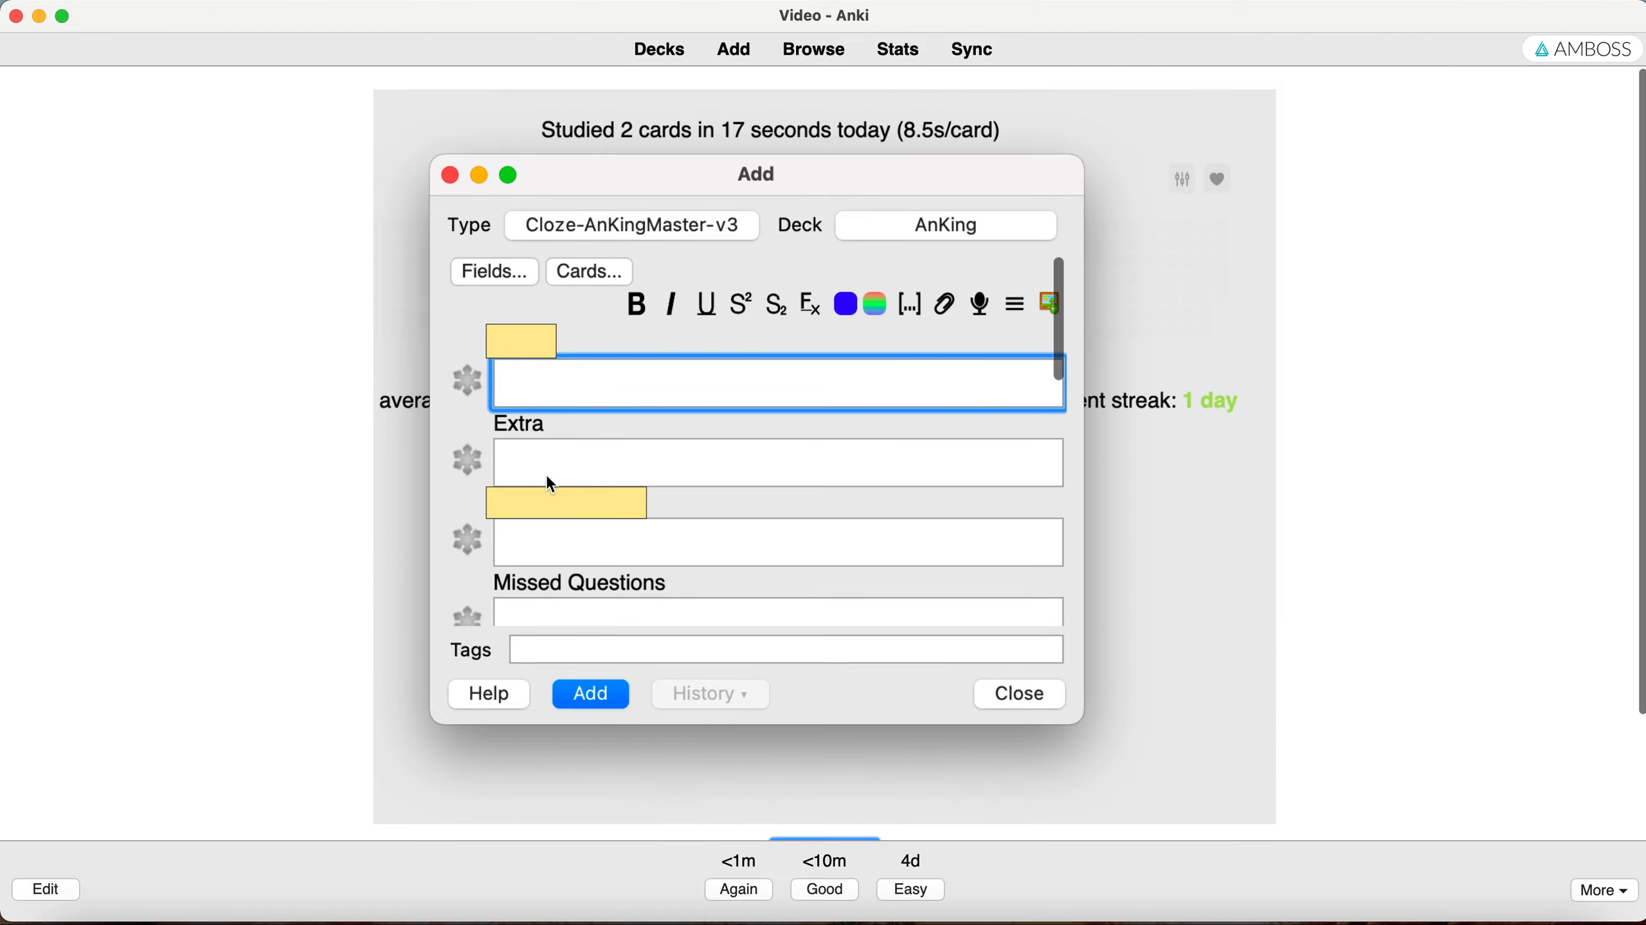
Open the occlusion note's masks for editing and group the three masks over the Text, Extra and Lecture Notes labels.
left_click(71, 889)
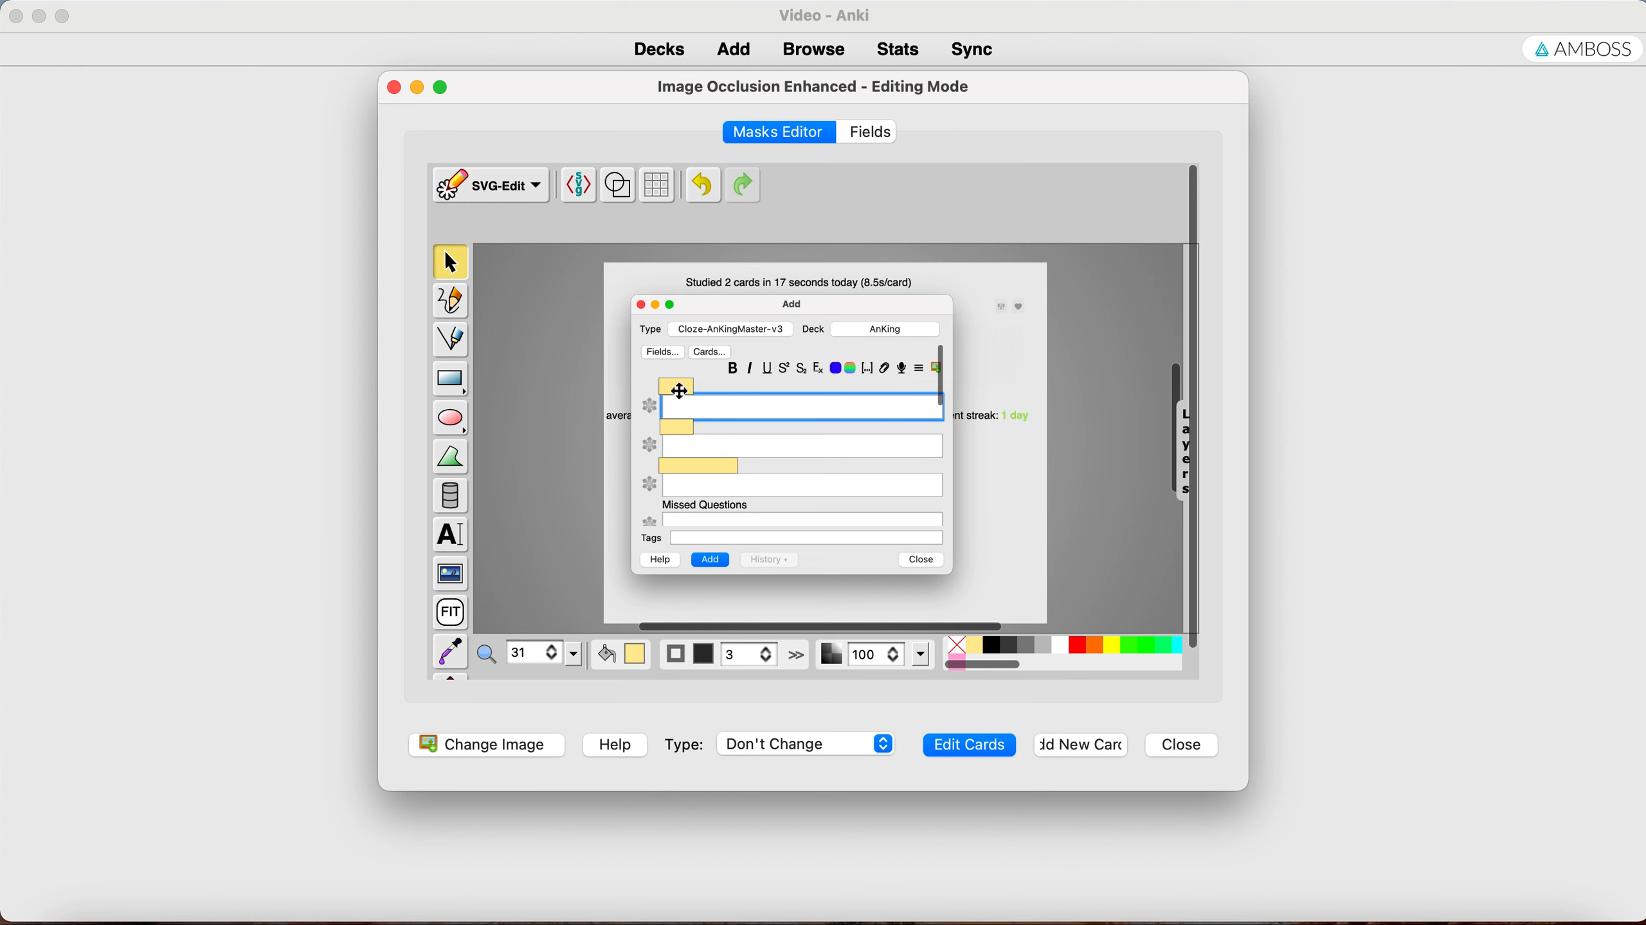
left_click(674, 387)
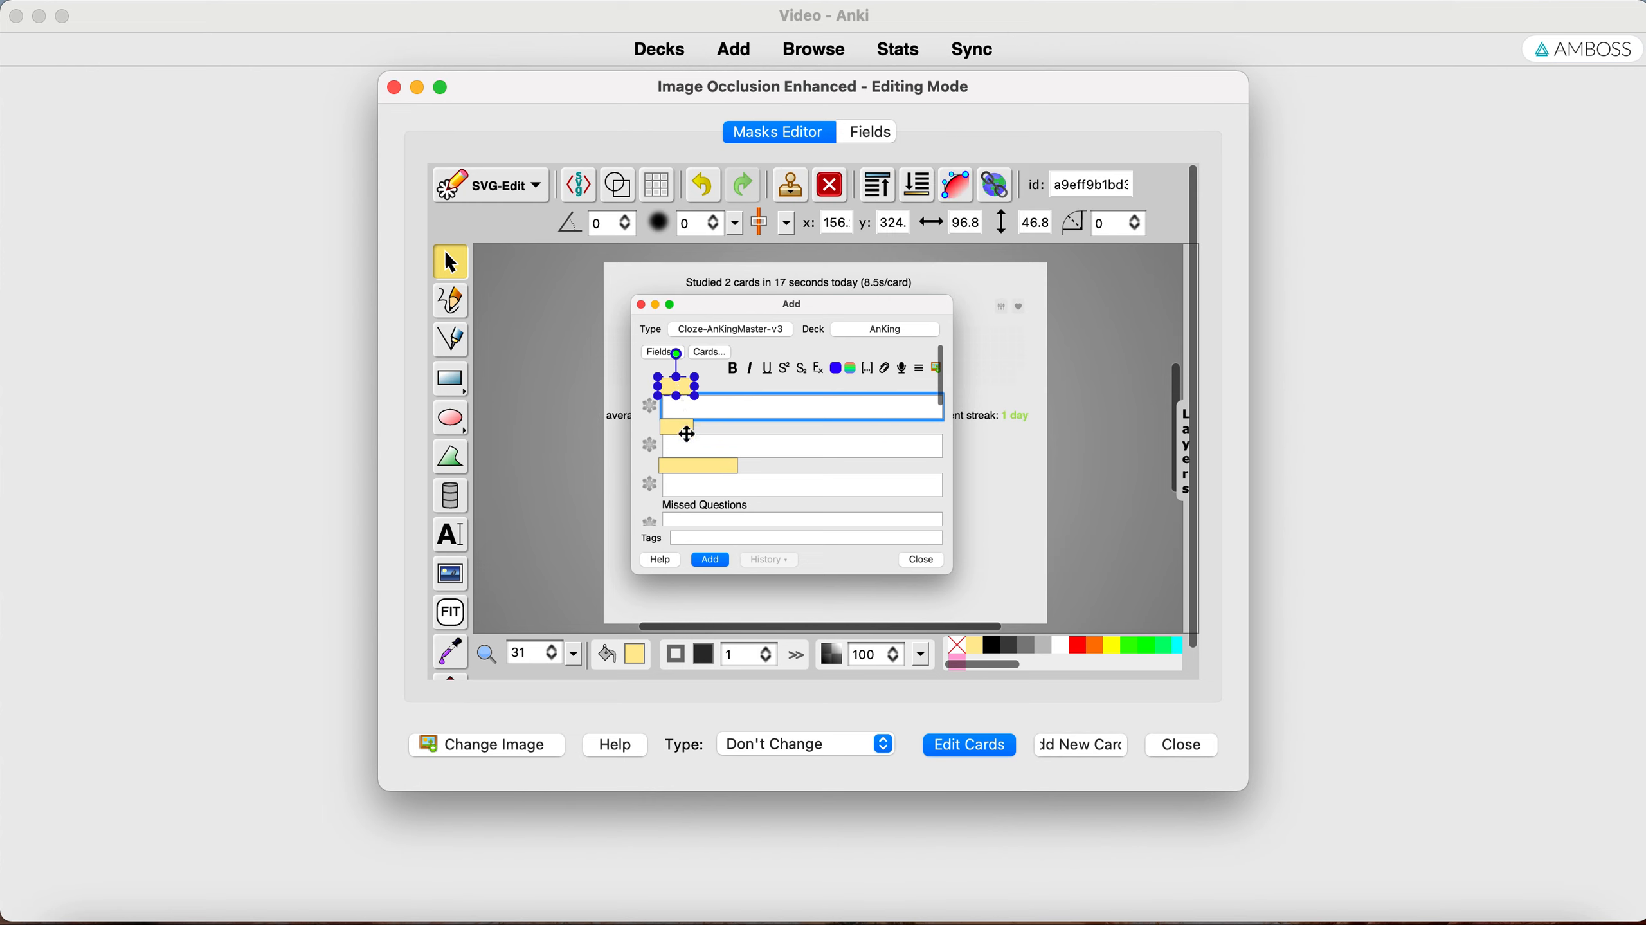
left_click(686, 434, "shift")
left_click(695, 465, "shift")
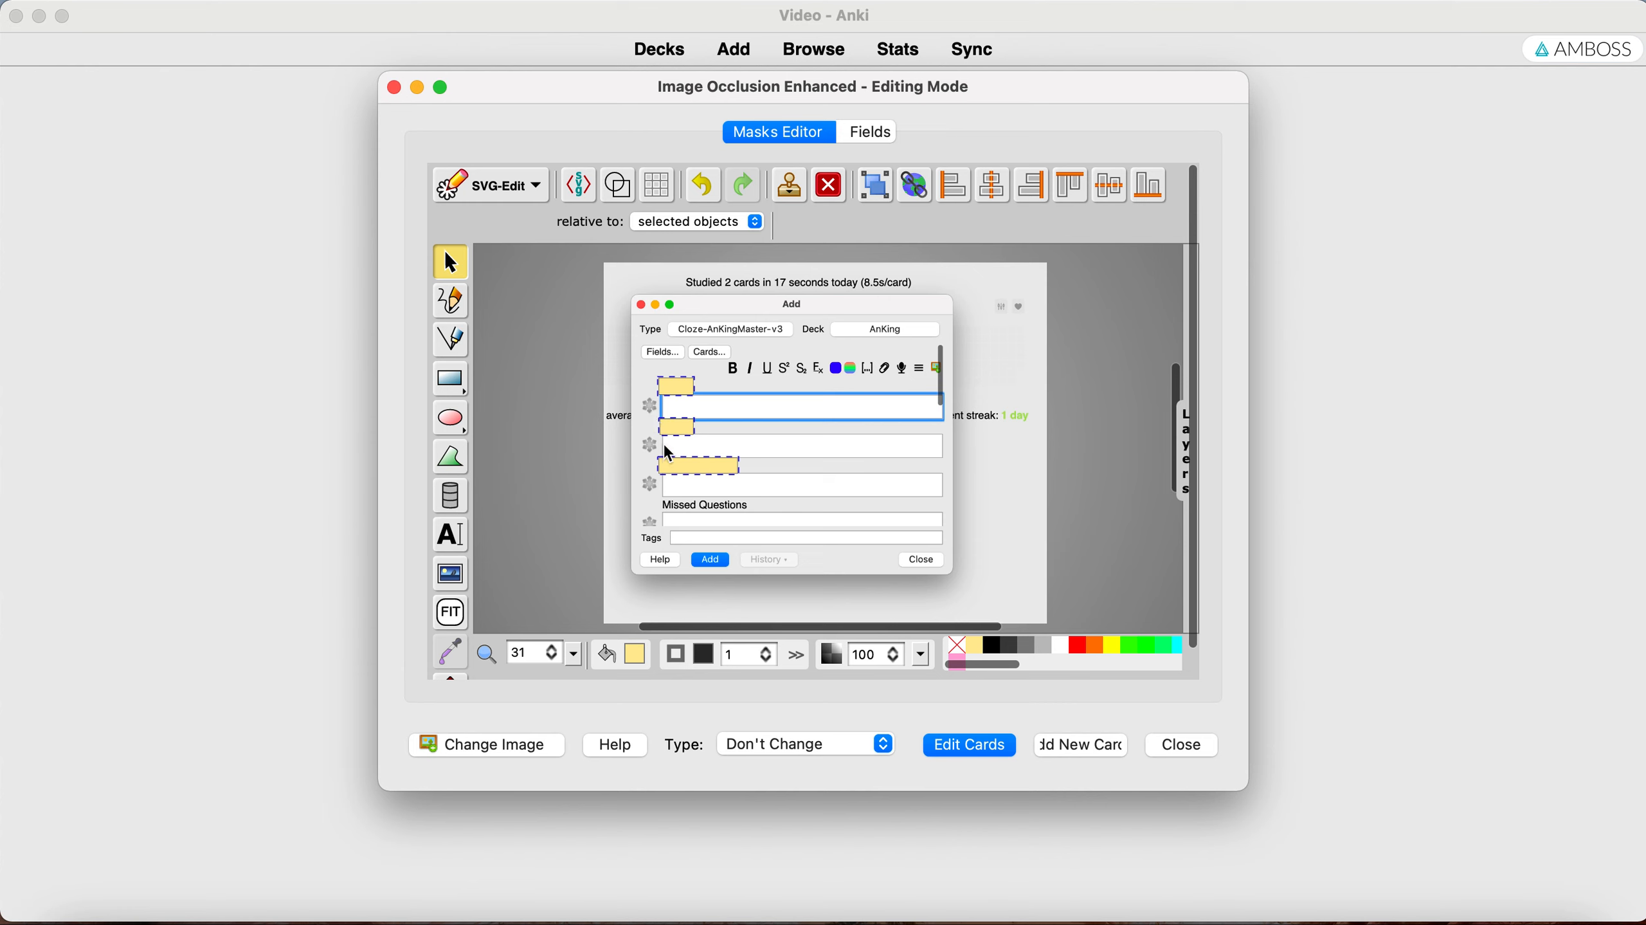
key("super+g")
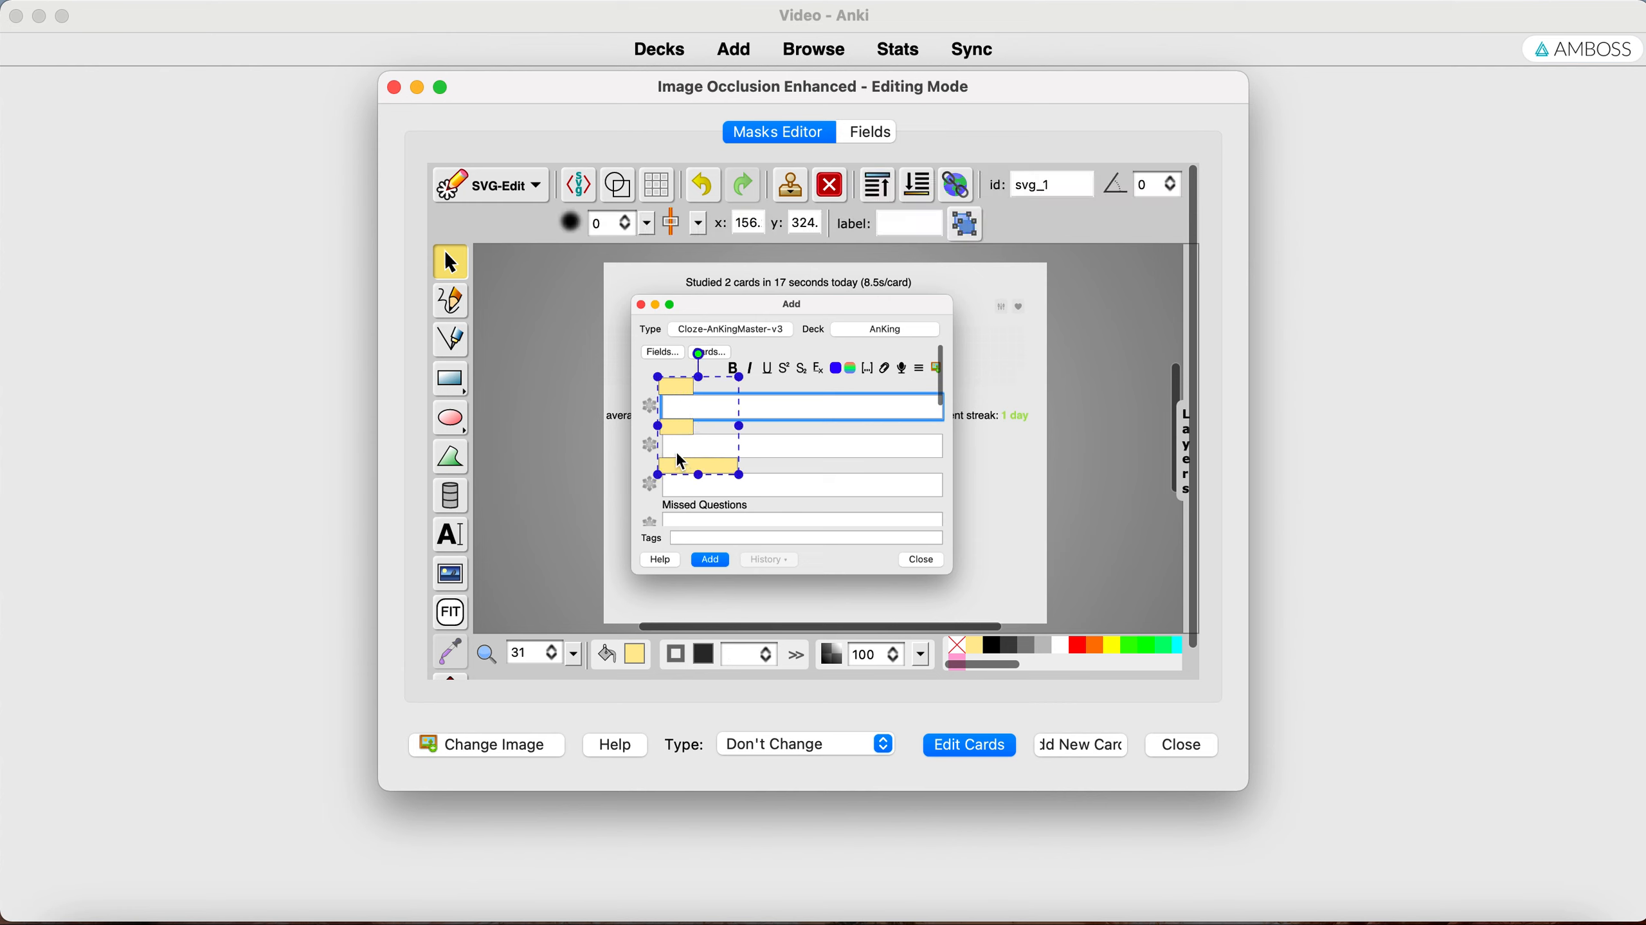
Try to ungroup the three masks, and shift the mask group slightly down and to the right on the image.
right_click(683, 427)
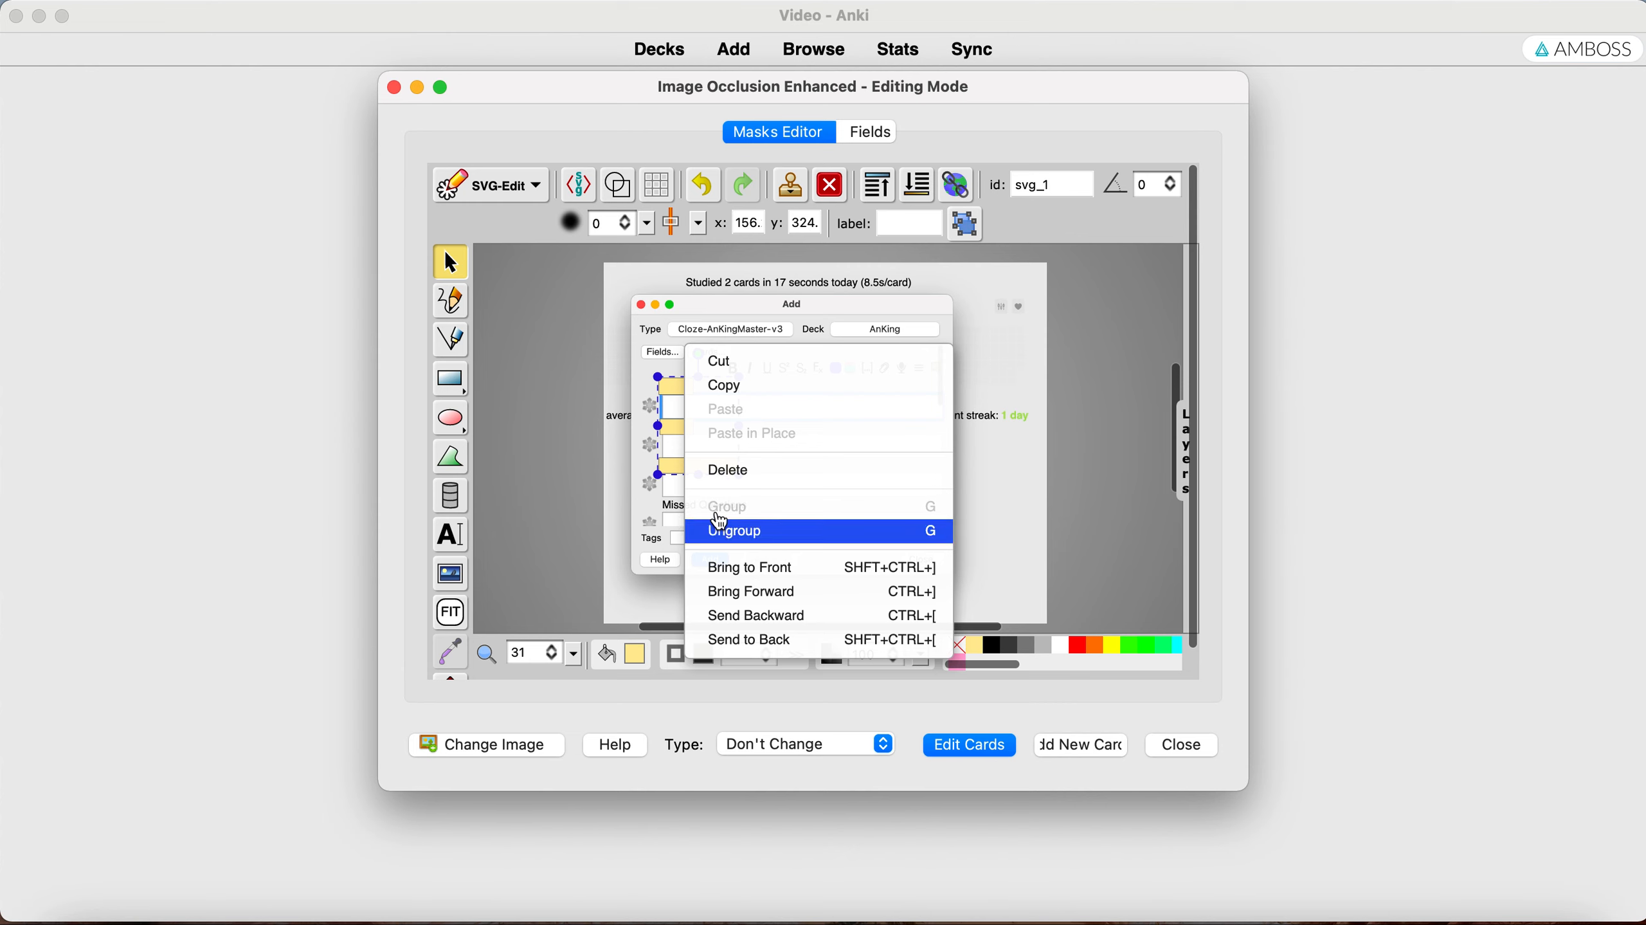
left_click(764, 532)
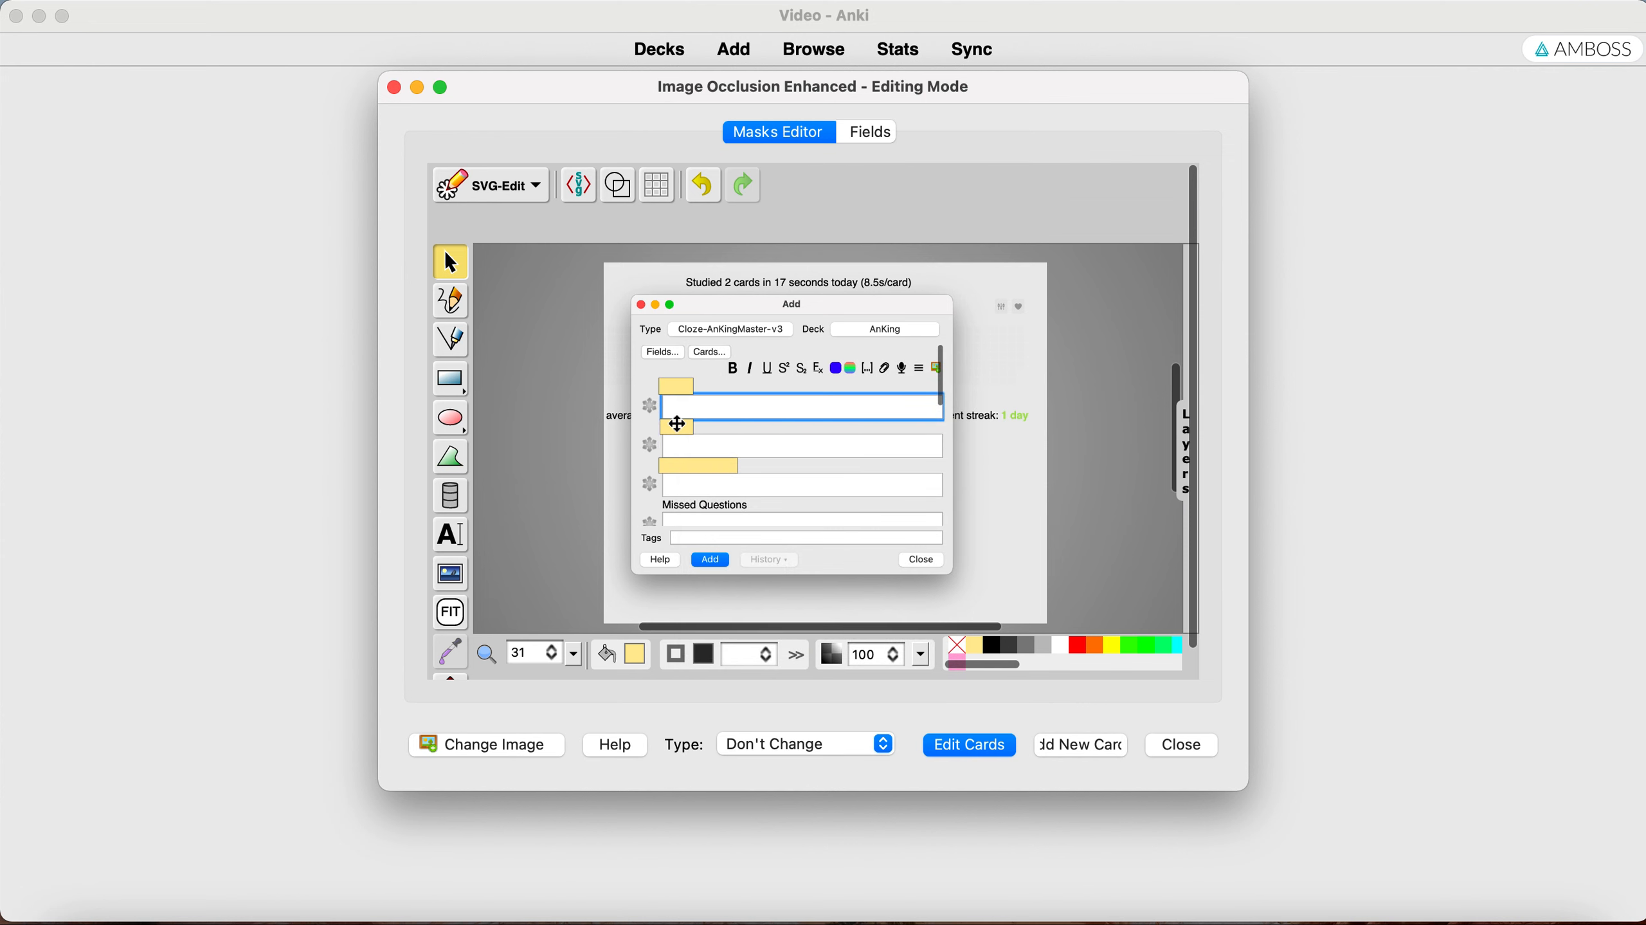
left_click(688, 417)
left_click_drag(693, 415, 679, 427)
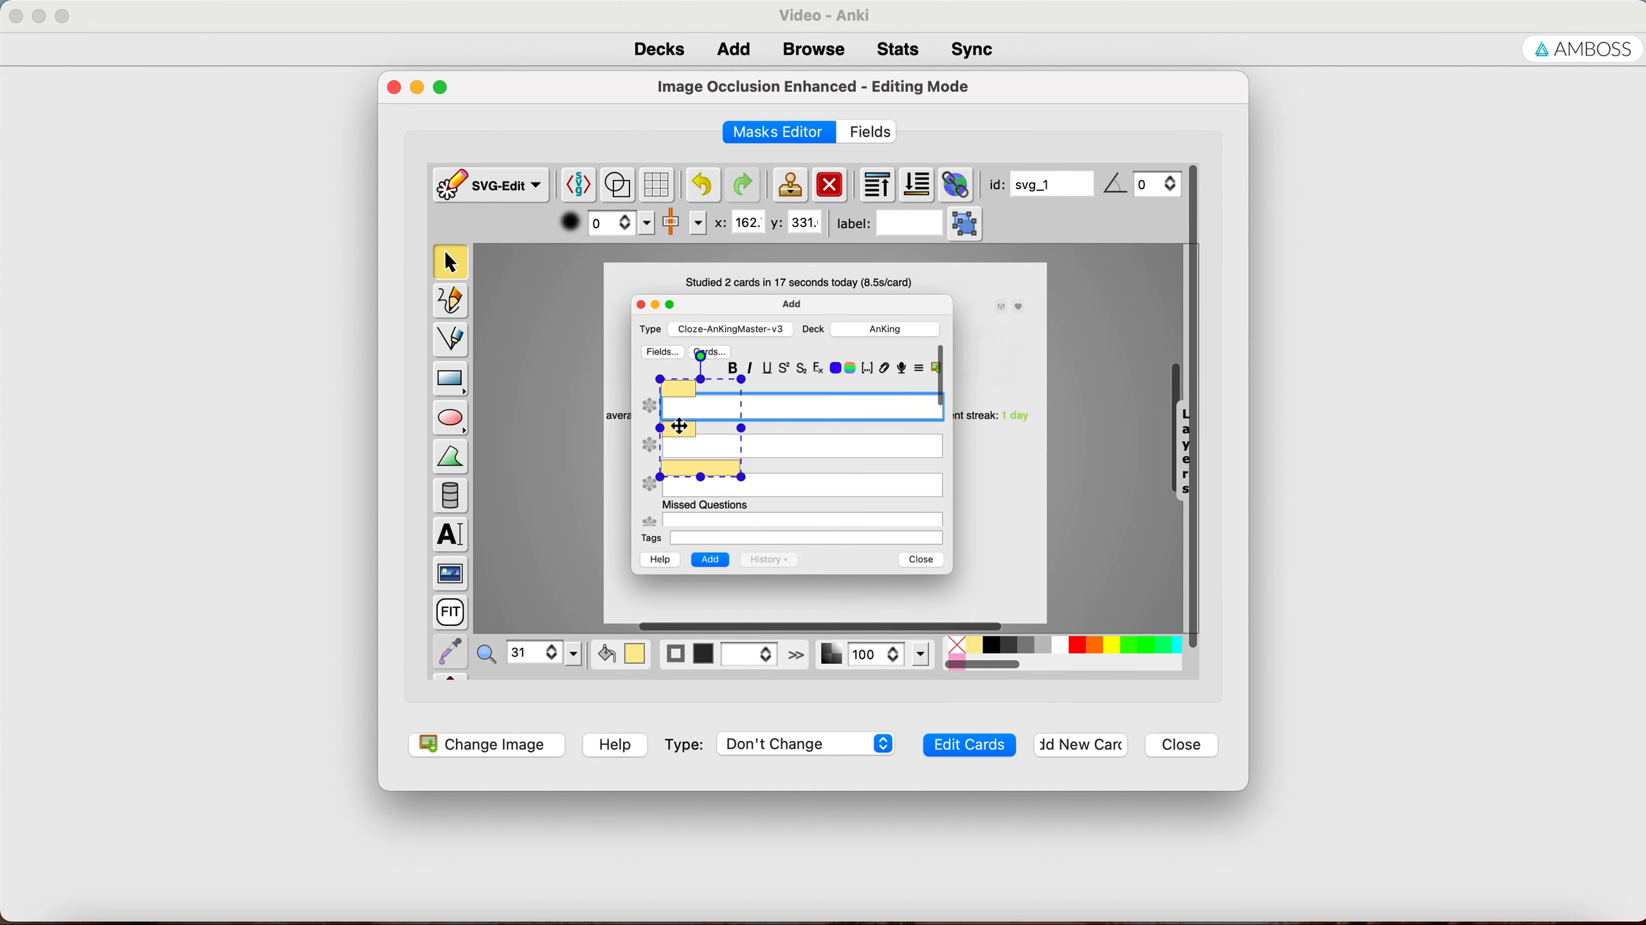
Apply the mask edits to the cards and confirm, reveal the new card's answer and return to the deck list.
left_click(974, 753)
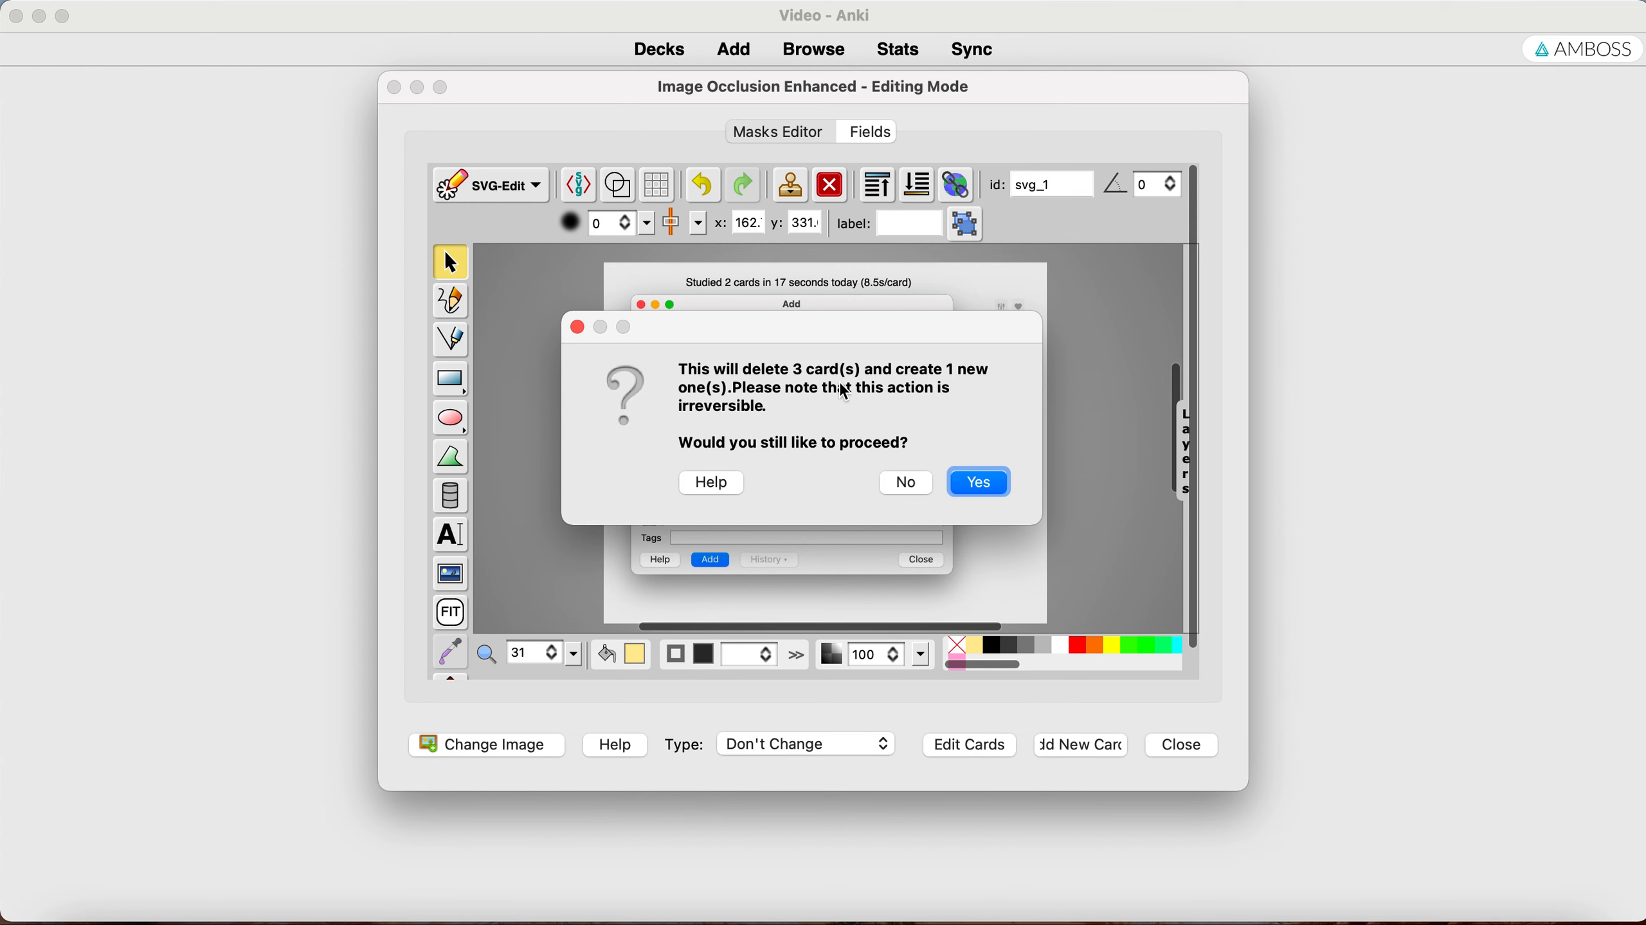
left_click(969, 485)
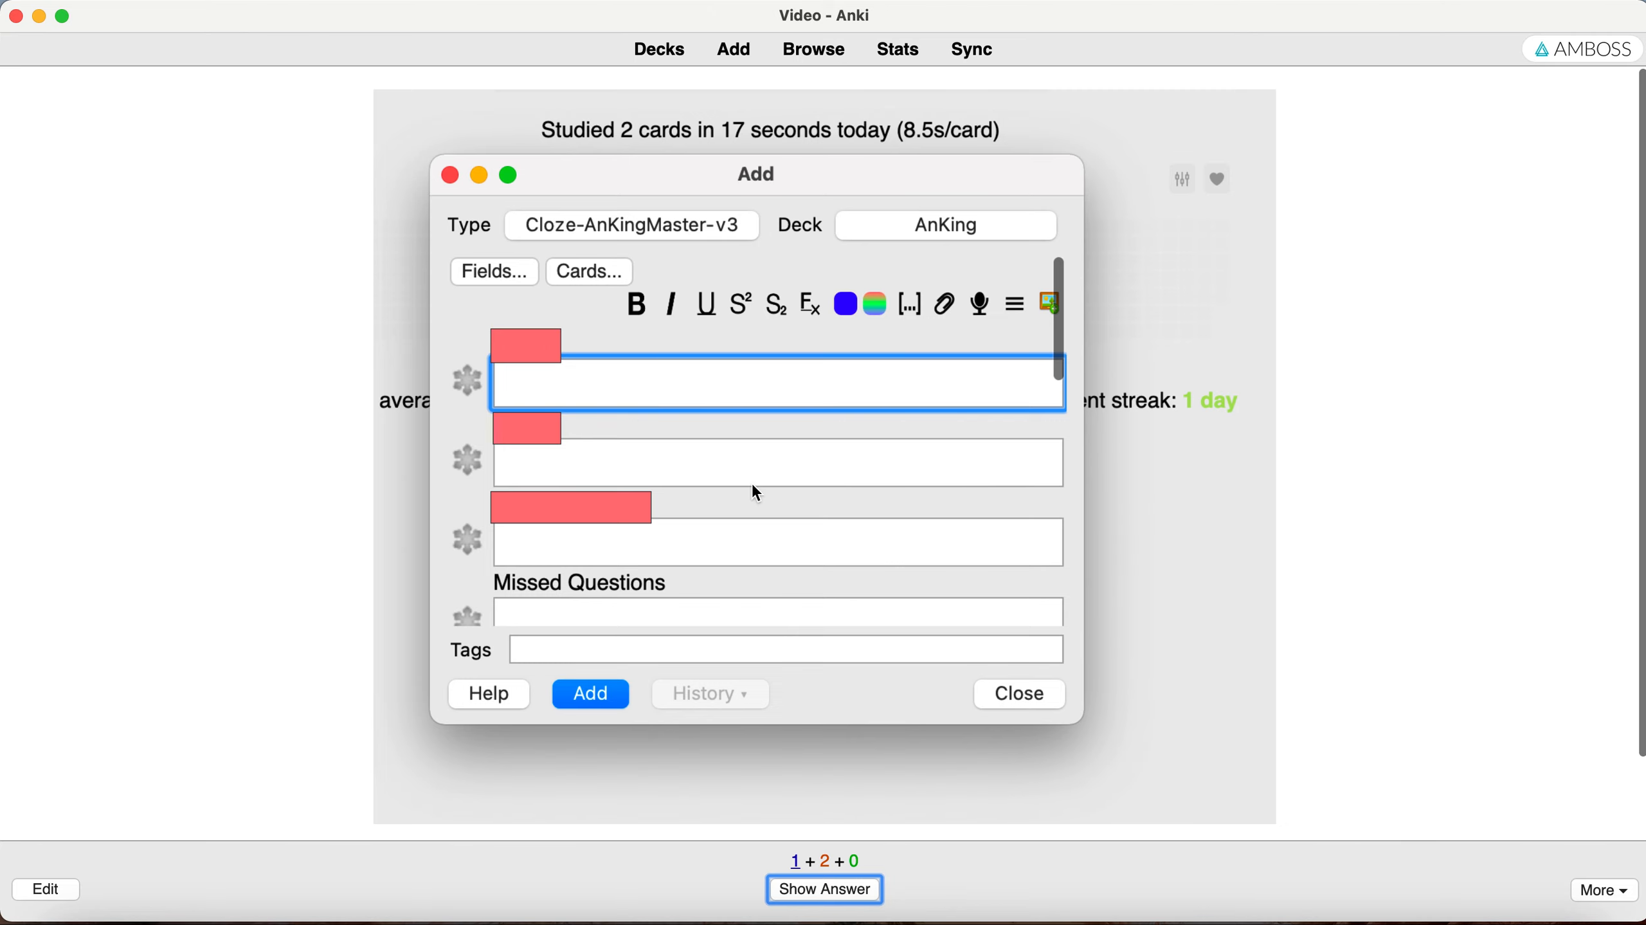
key("space")
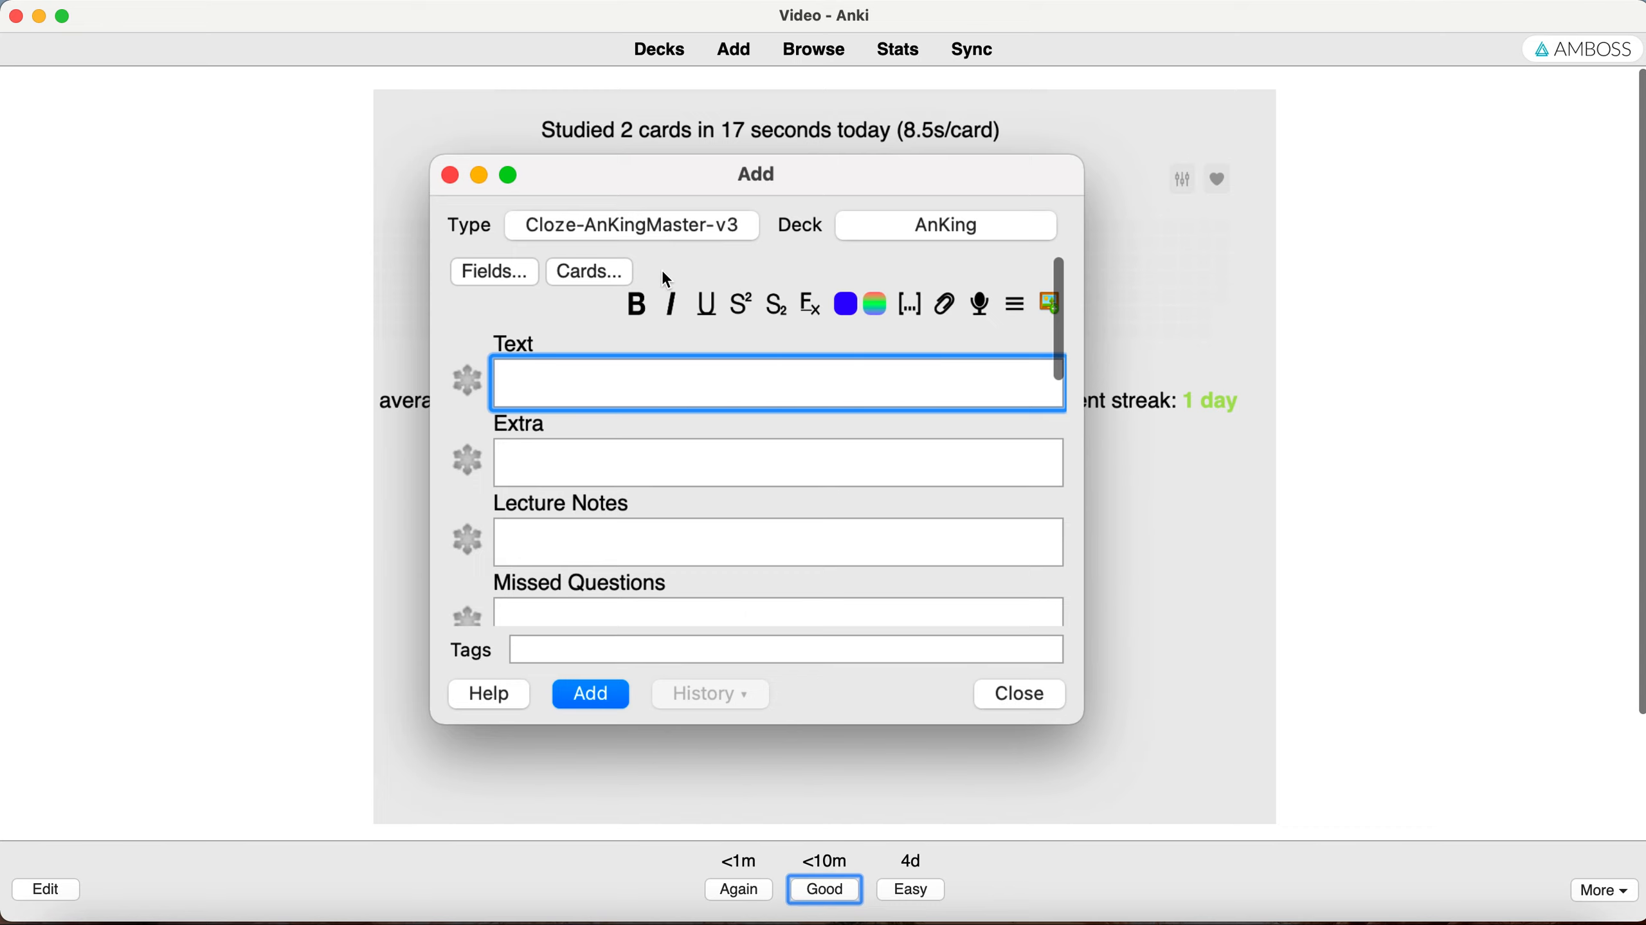
left_click(684, 51)
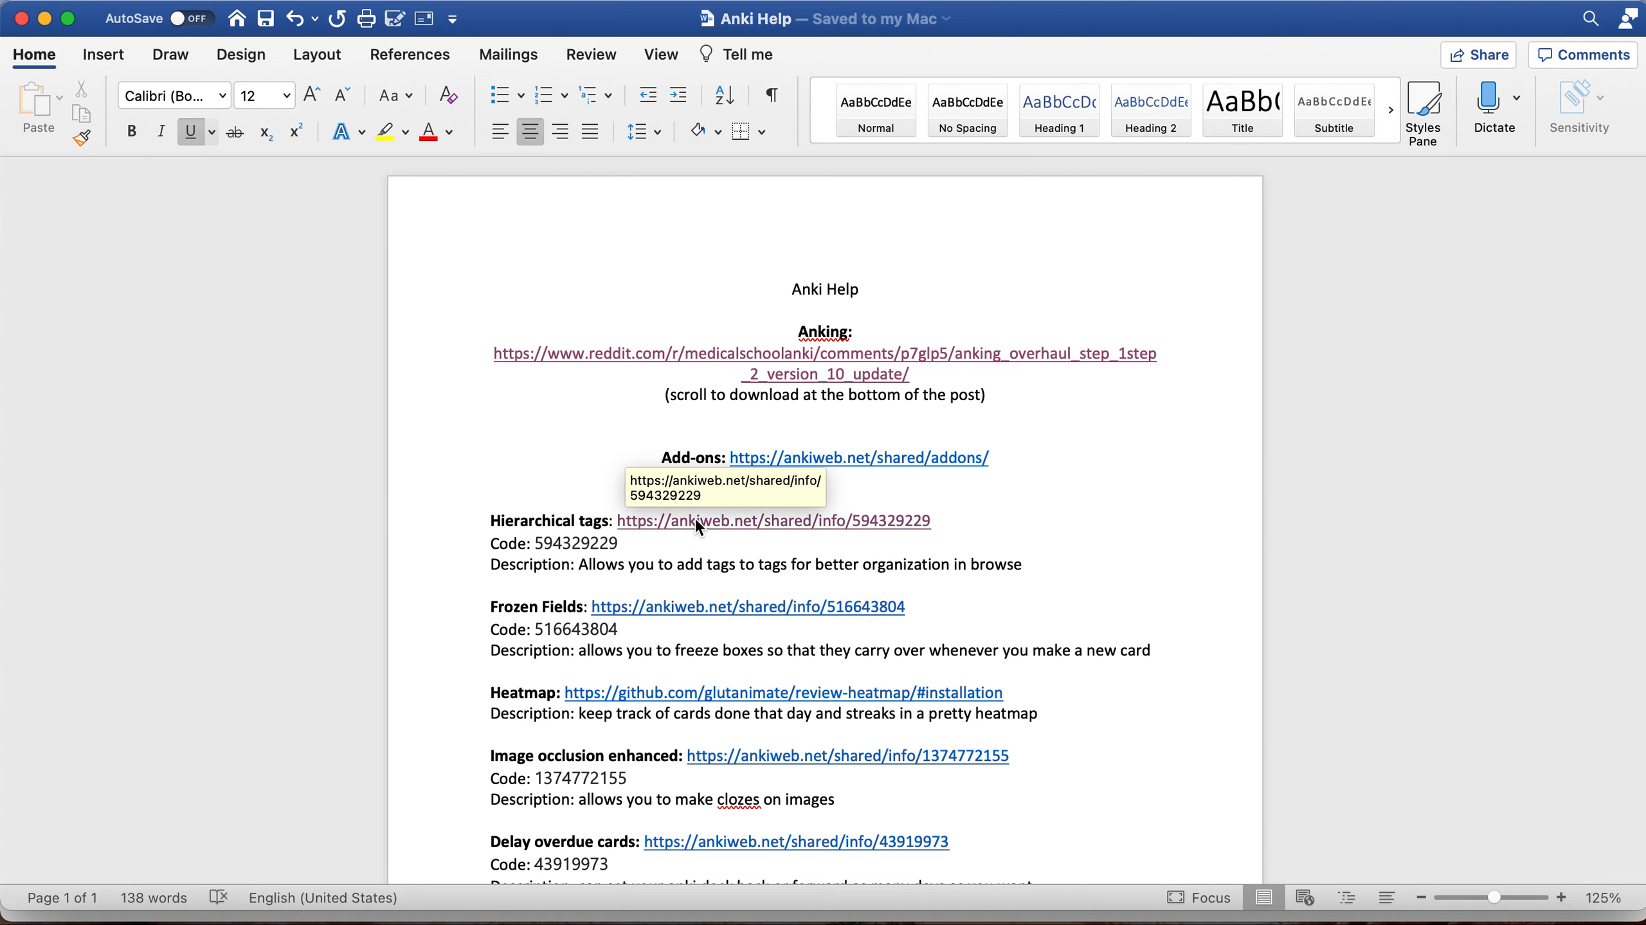
Open the Hierarchical tags link from the Anki Help document and copy the add-on code 594329229 from its page.
left_click(694, 522)
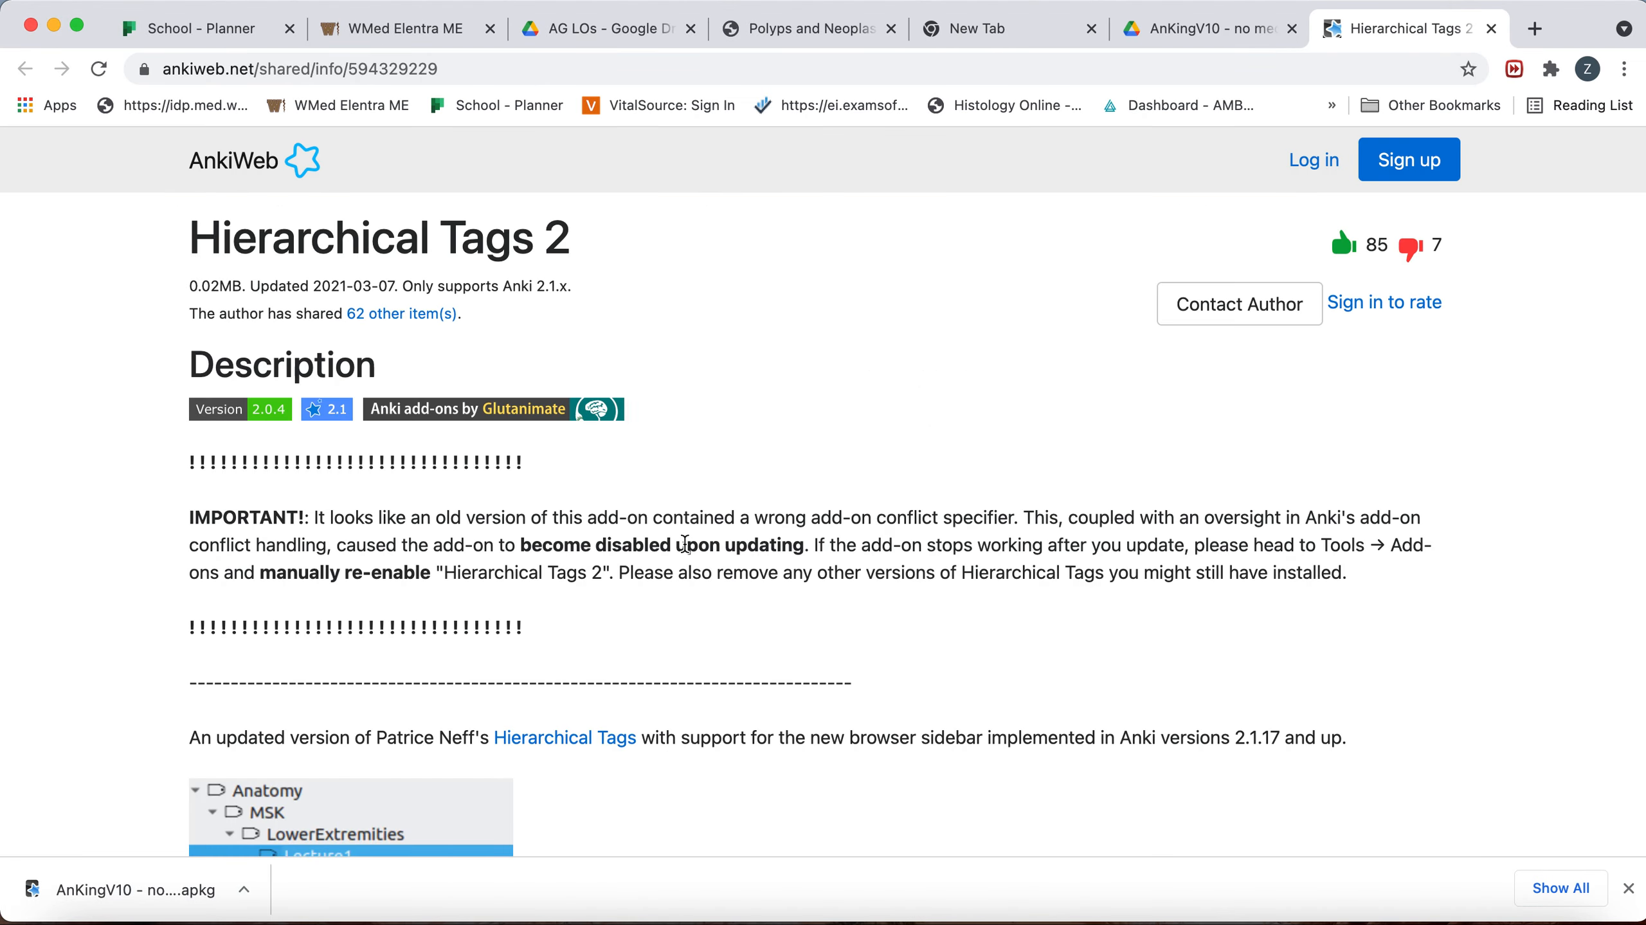
scroll(695, 520, "down", 15)
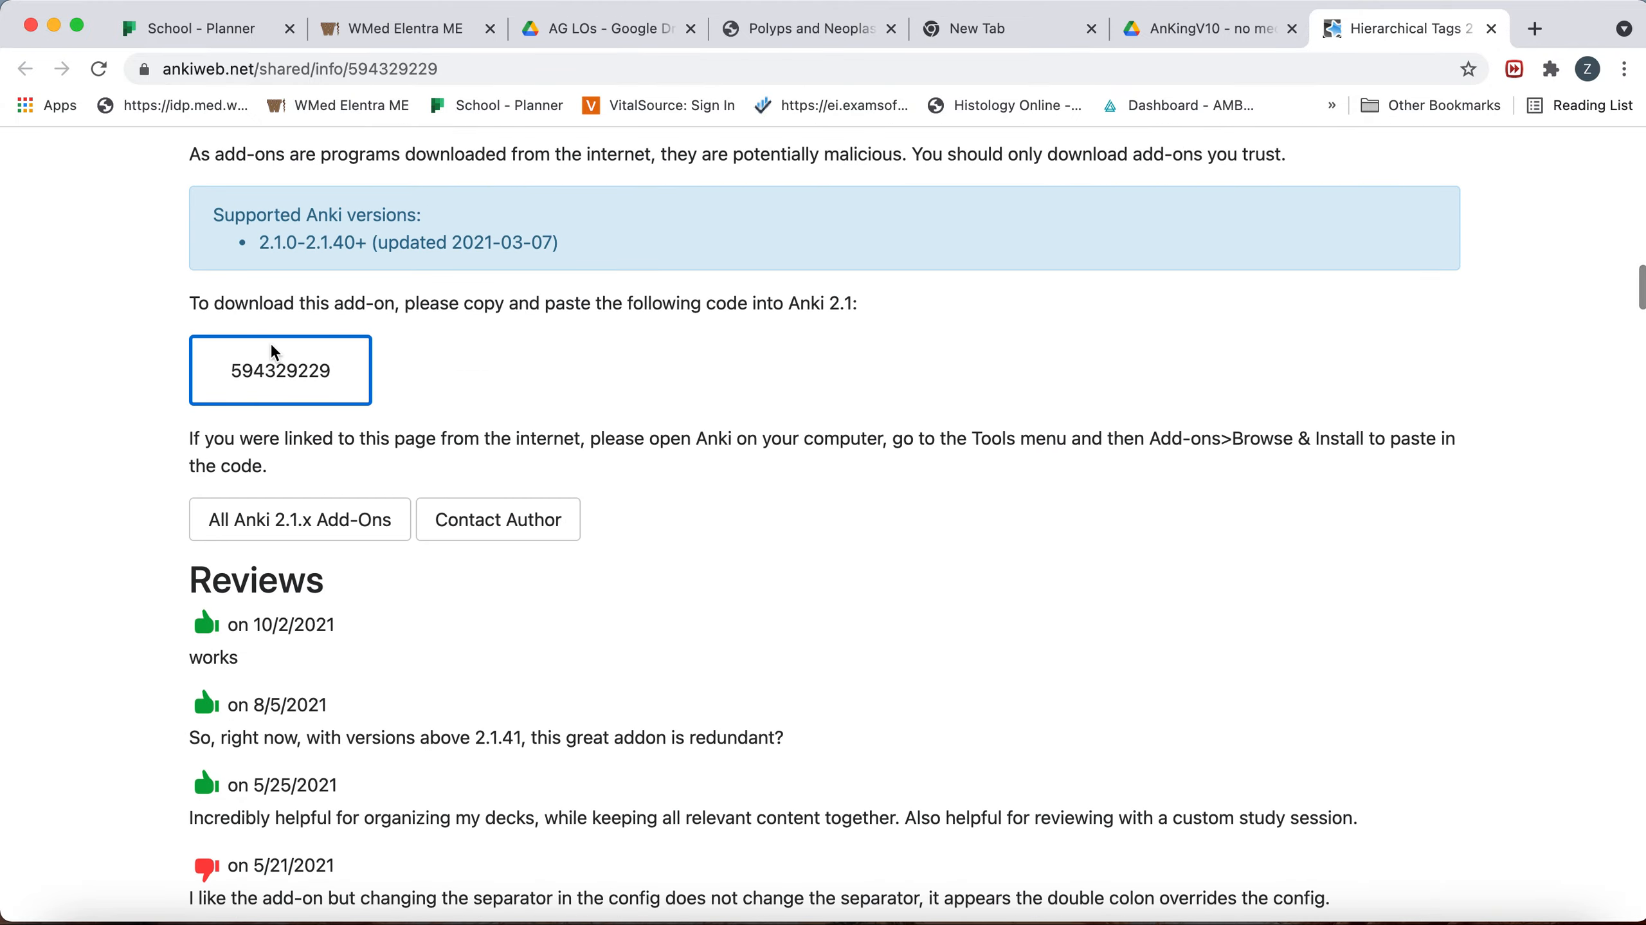
double_click(272, 368)
key("super+c")
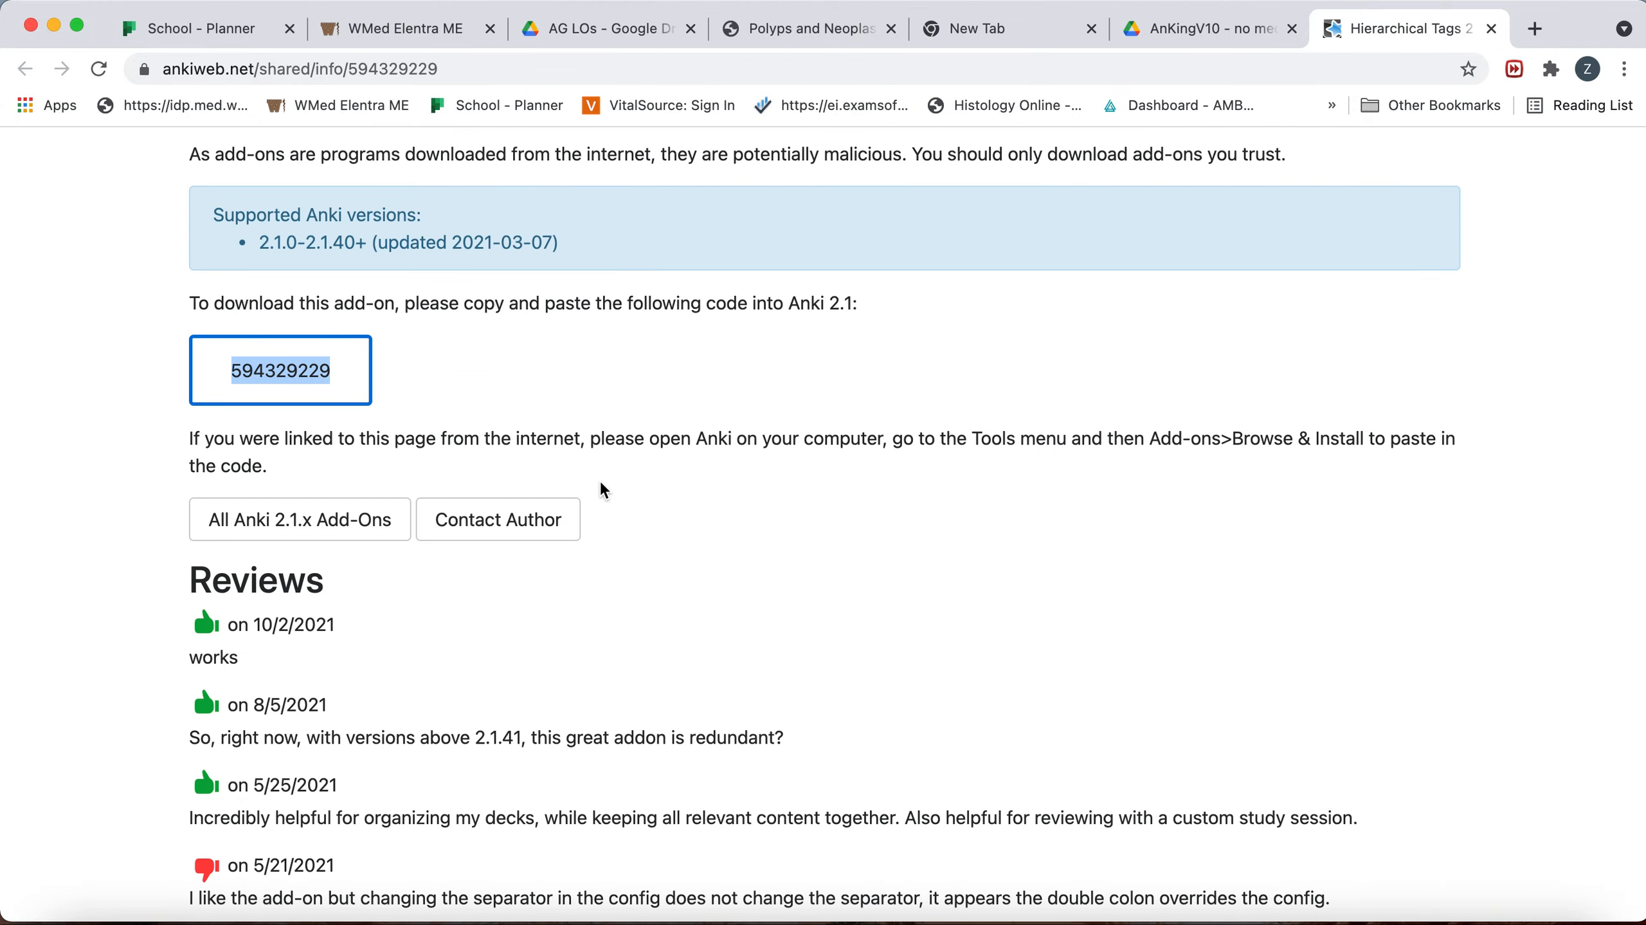
Switch to Anki, enter the code 594329229 in the add-on installer, and close the installer and Add-ons windows without installing.
key("ctrl+Up")
left_click(511, 317)
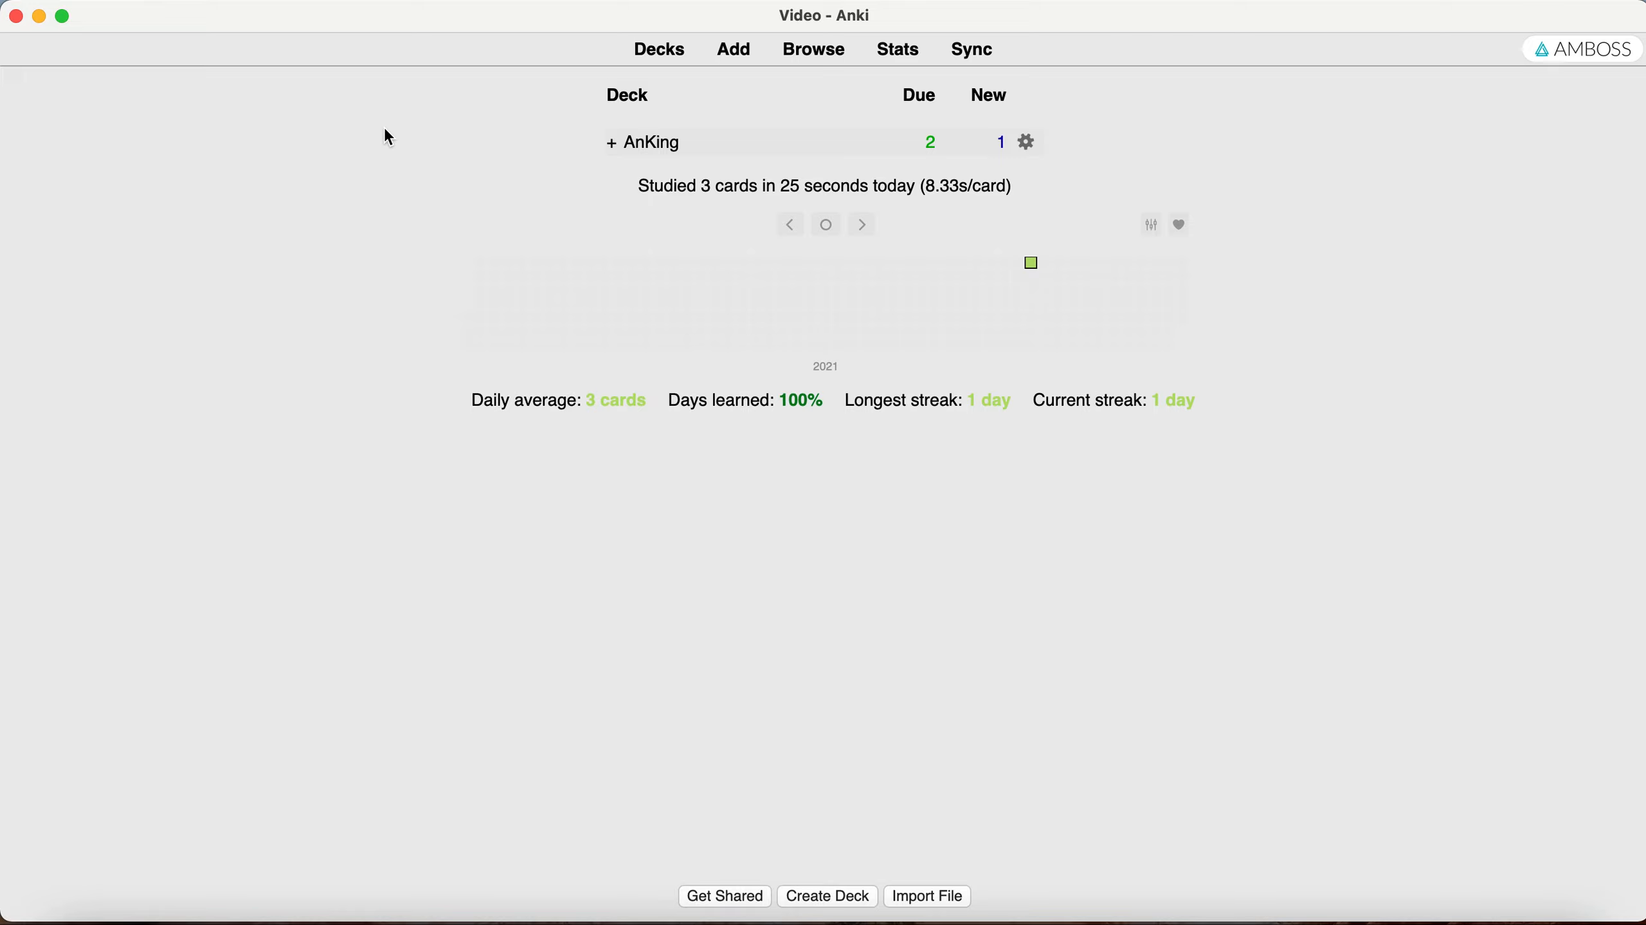
left_click(146, 3)
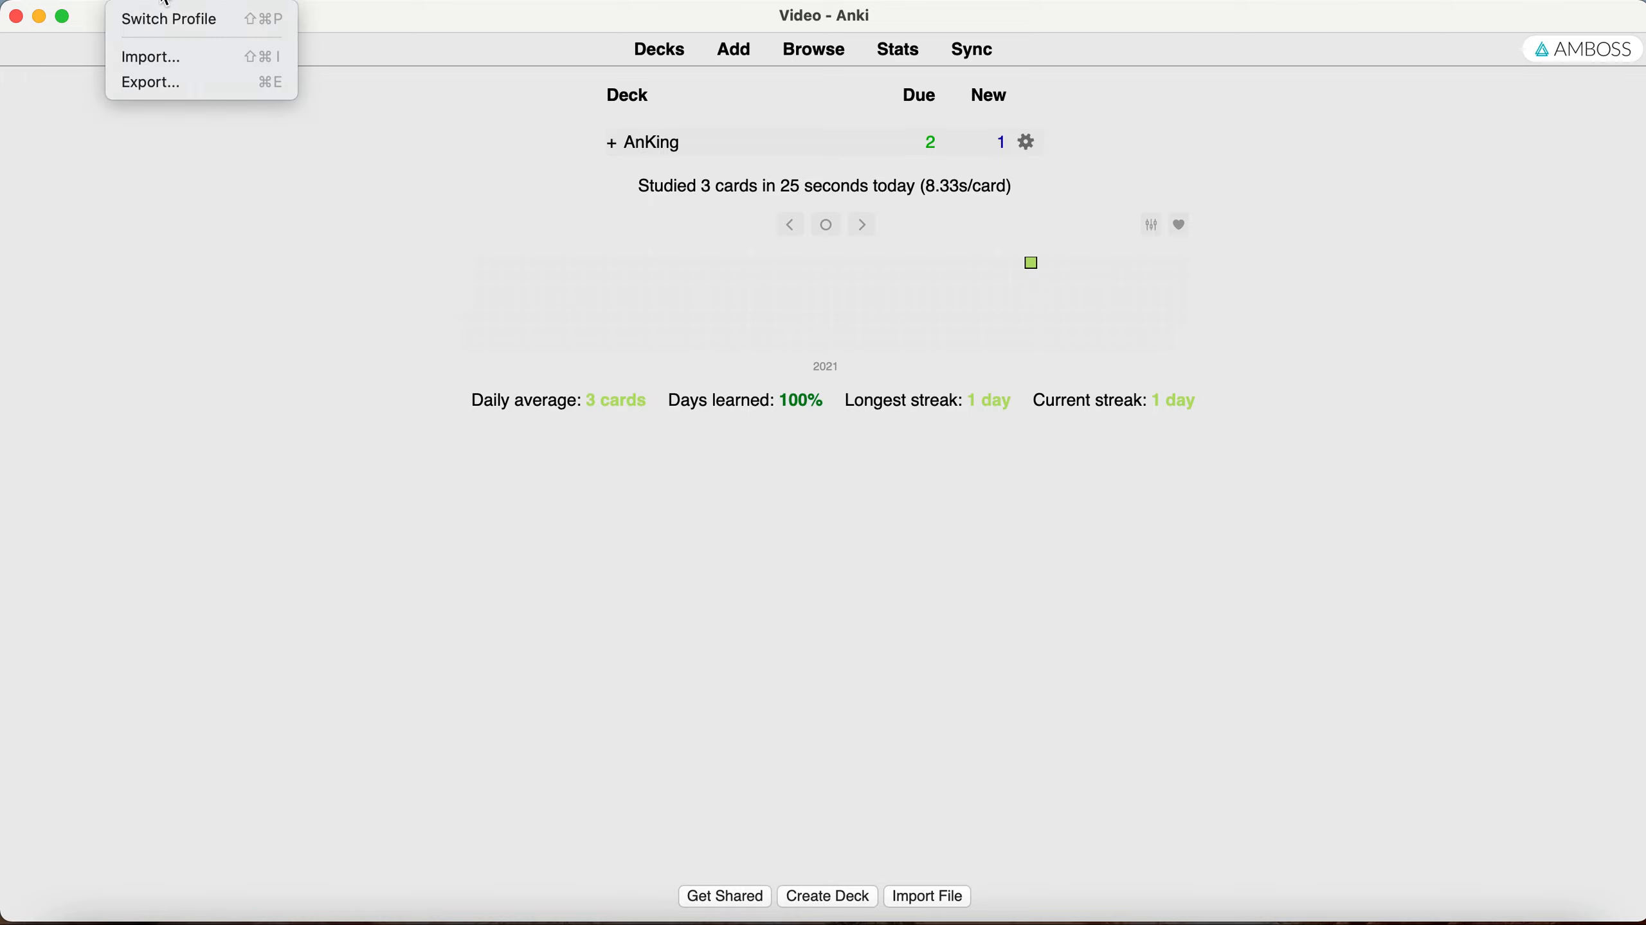
mouse_move(237, 2)
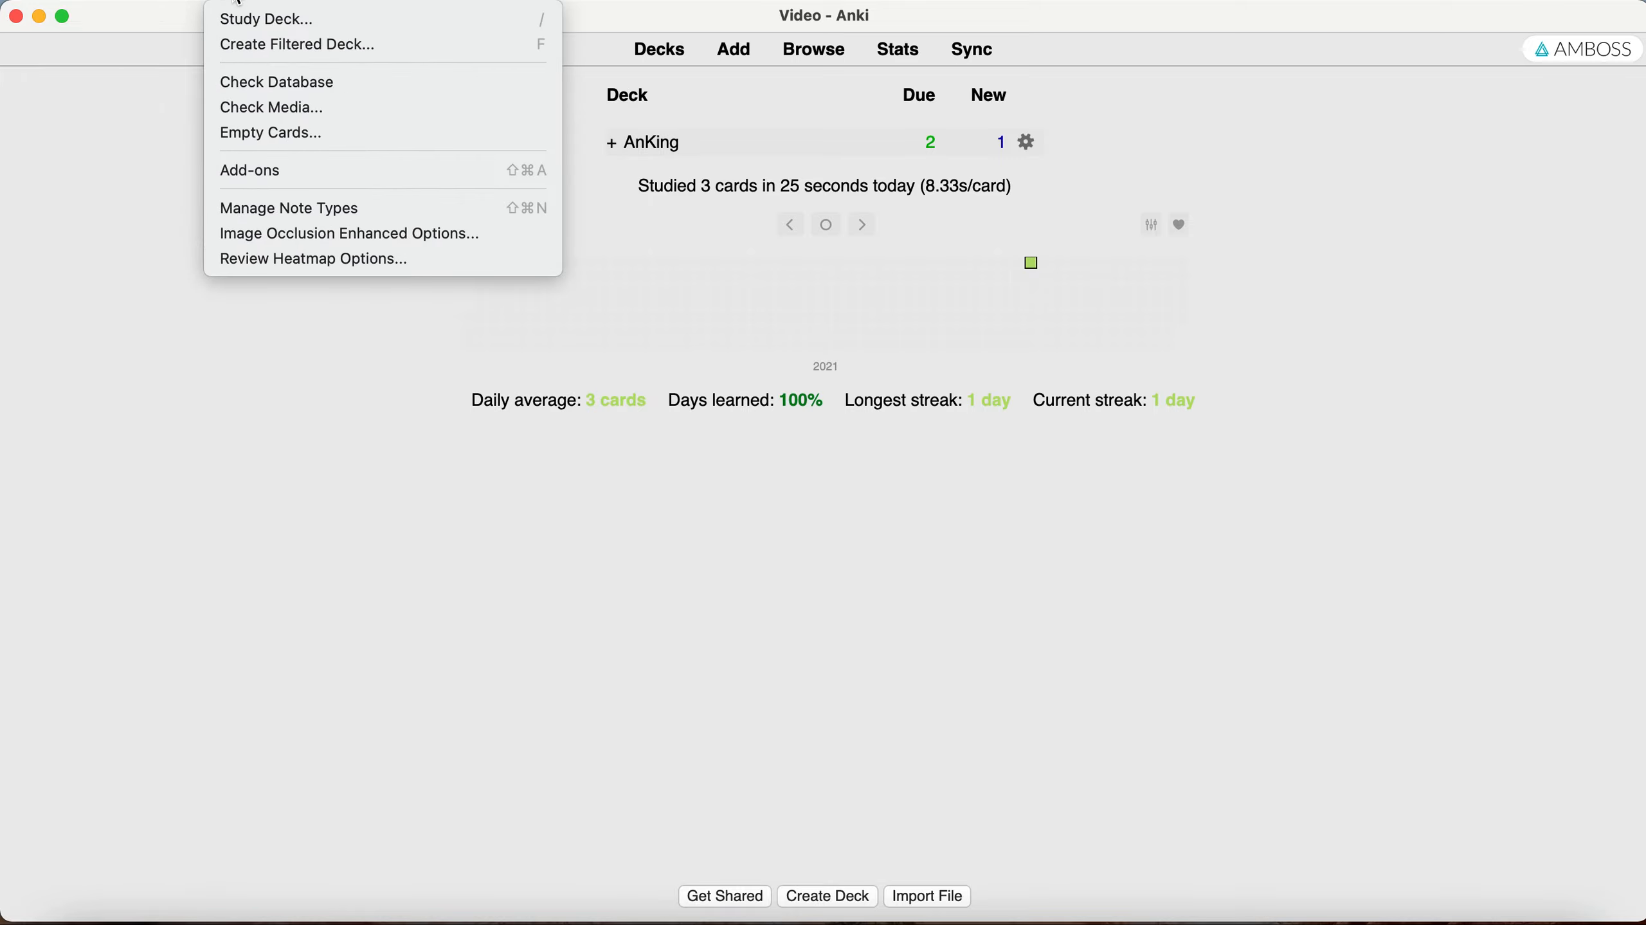
left_click(257, 171)
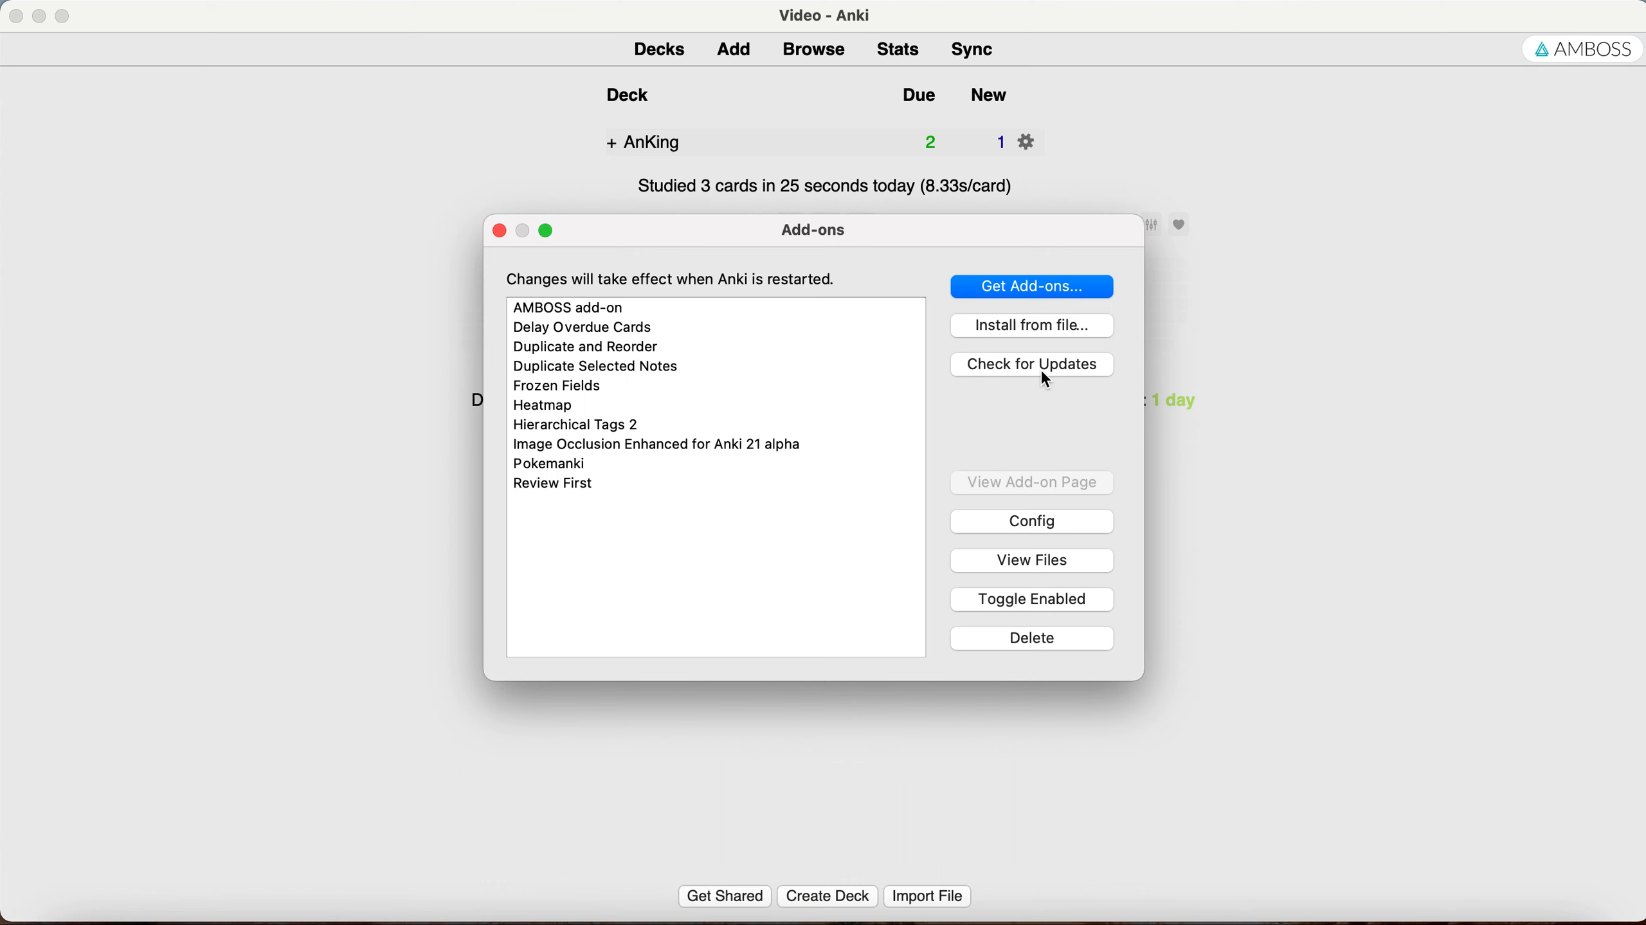
left_click(1035, 292)
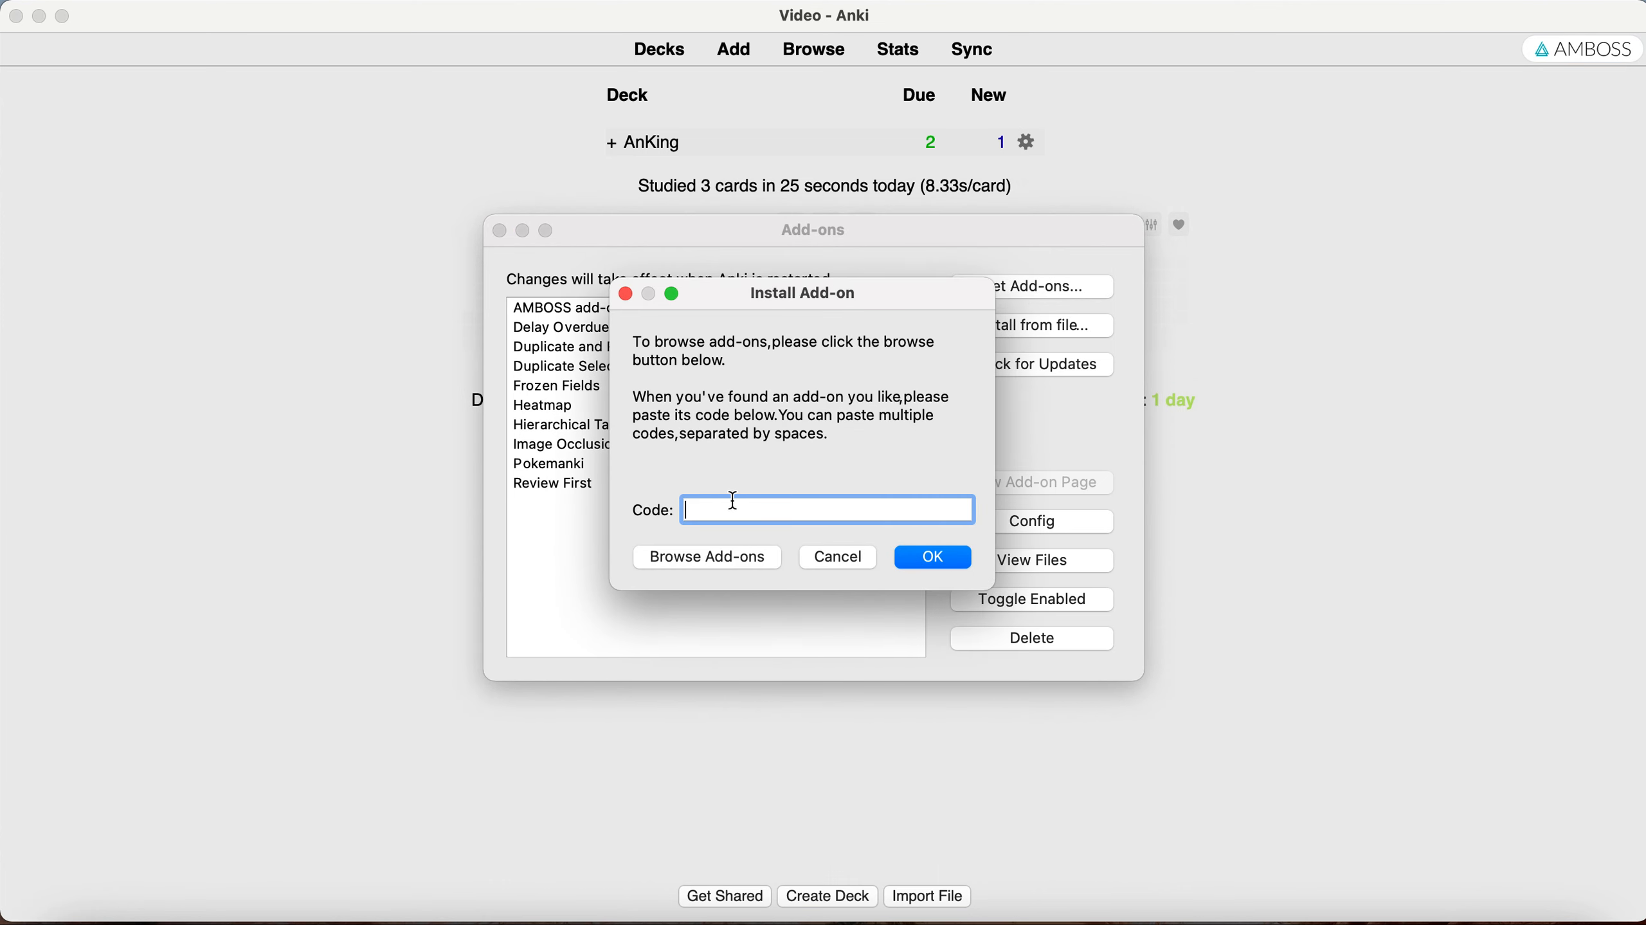
key("super+v")
left_click(625, 294)
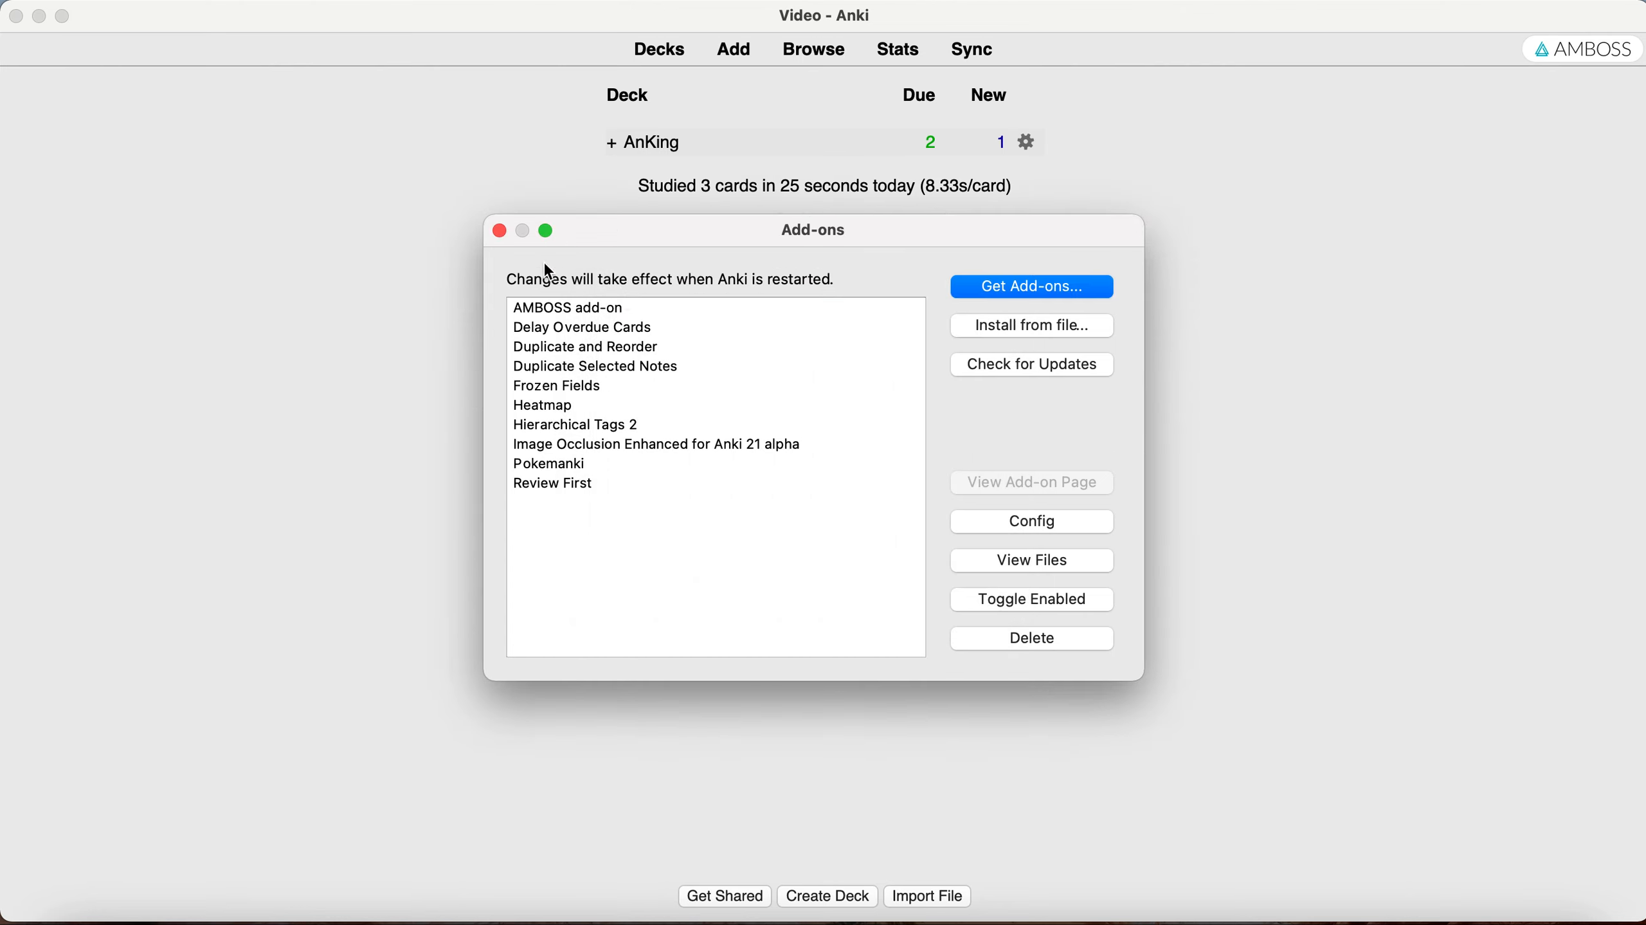
left_click(499, 230)
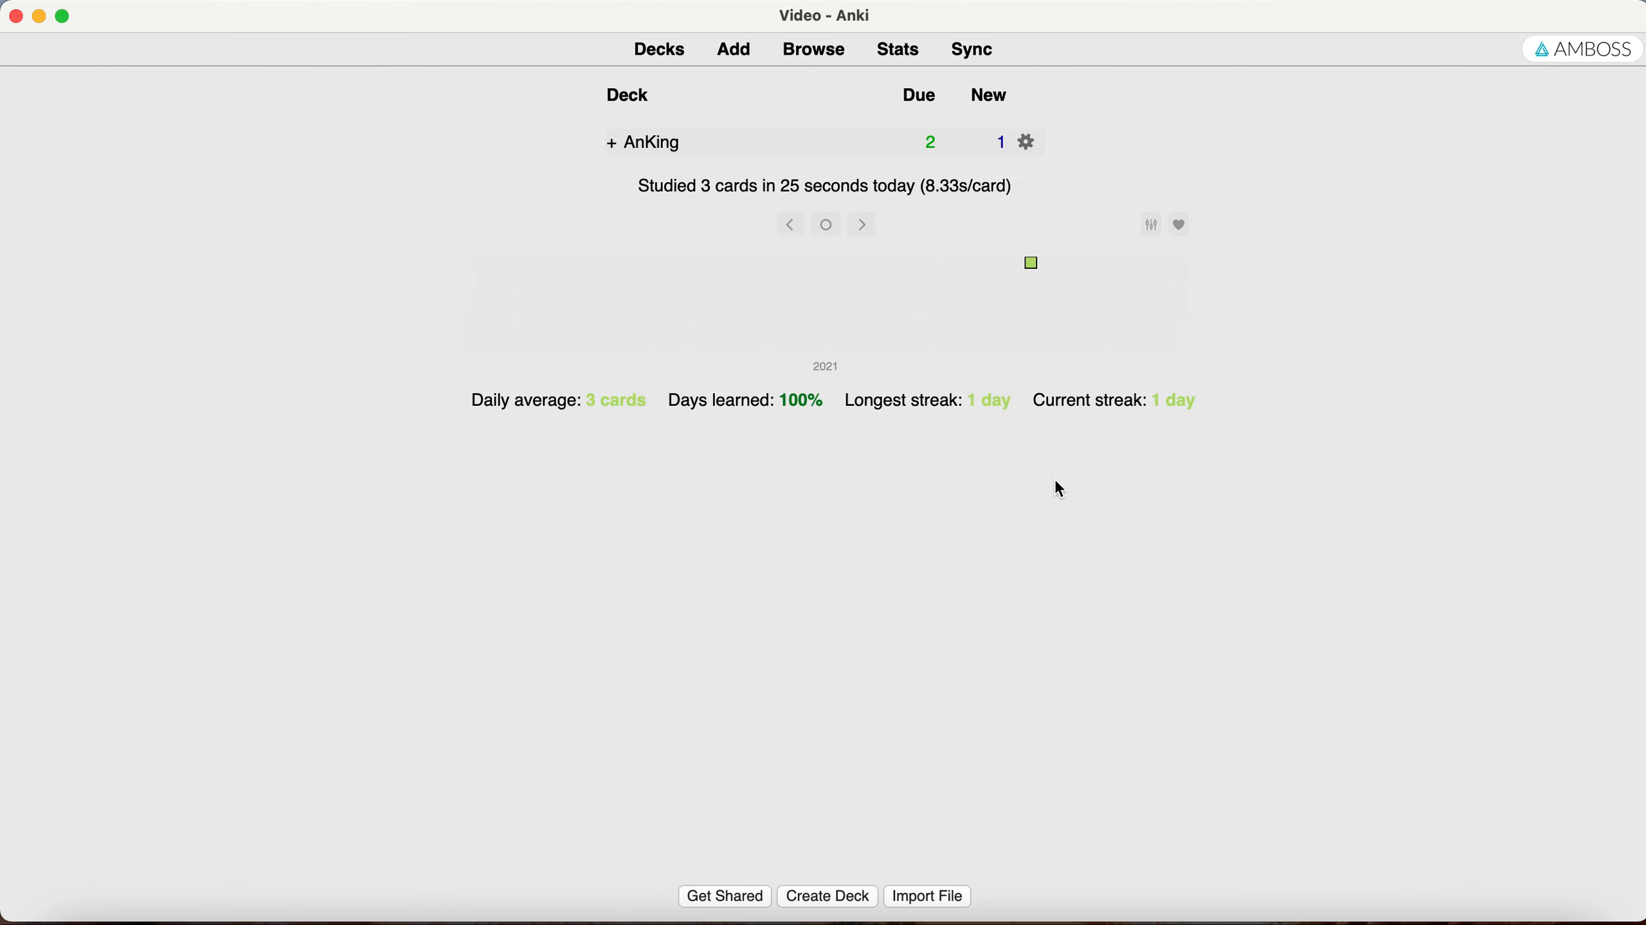
Browse the hierarchical tags under #AK_Step1_v10 and its #AMBOSS subtag, and close the card browser.
left_click(814, 50)
left_click(408, 443)
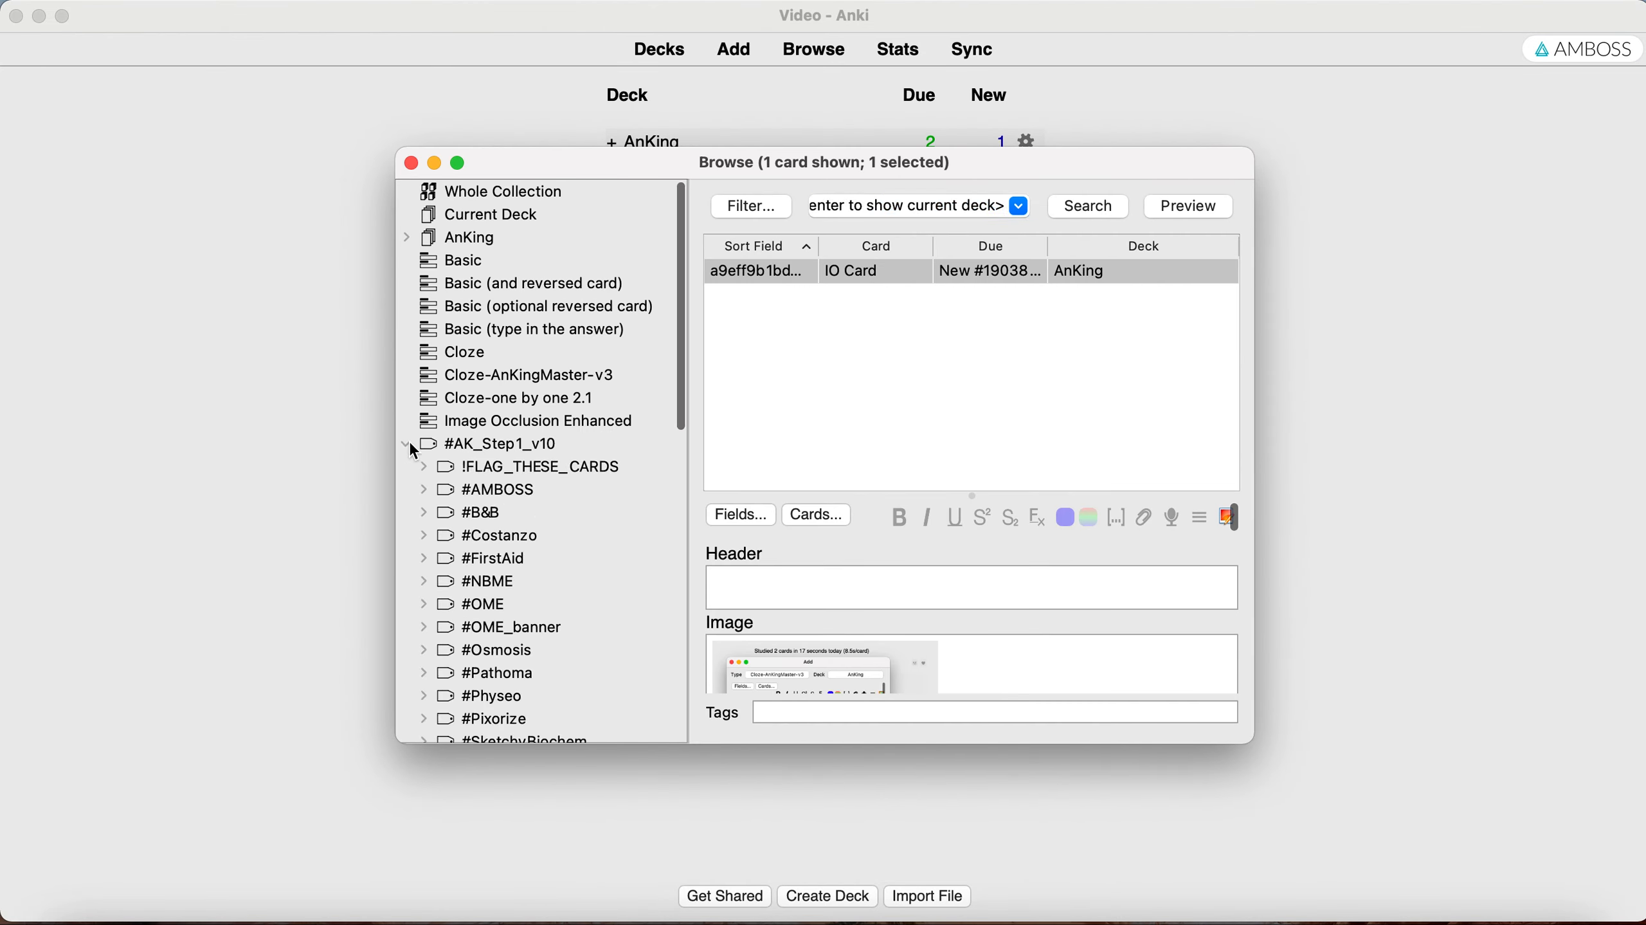
left_click(422, 489)
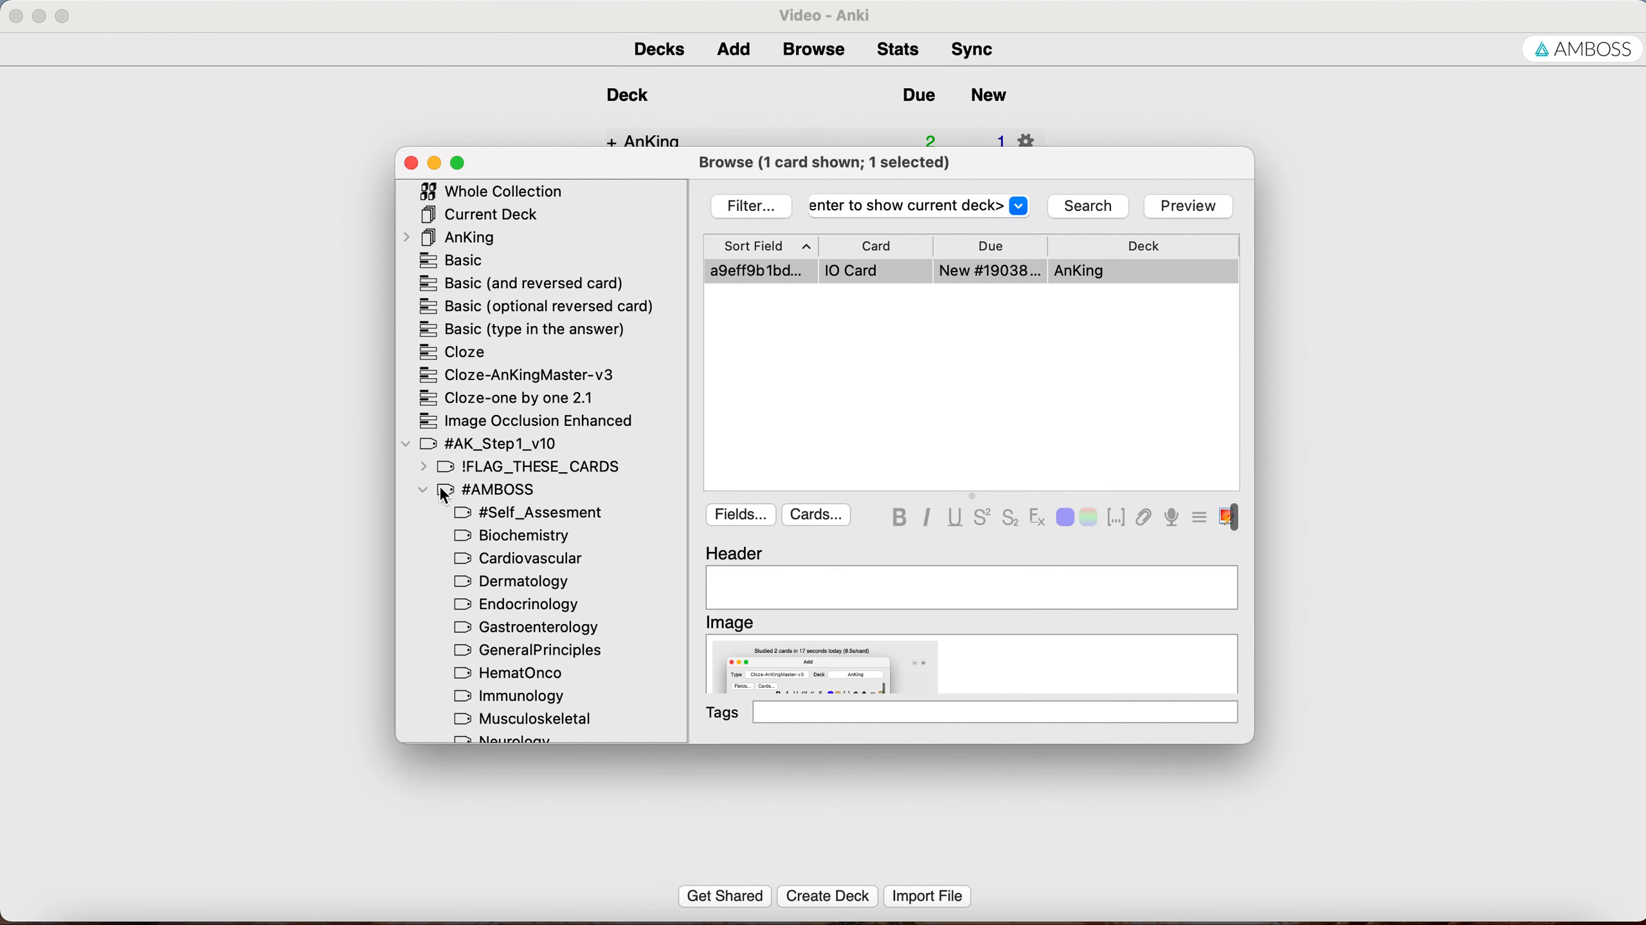
left_click(407, 444)
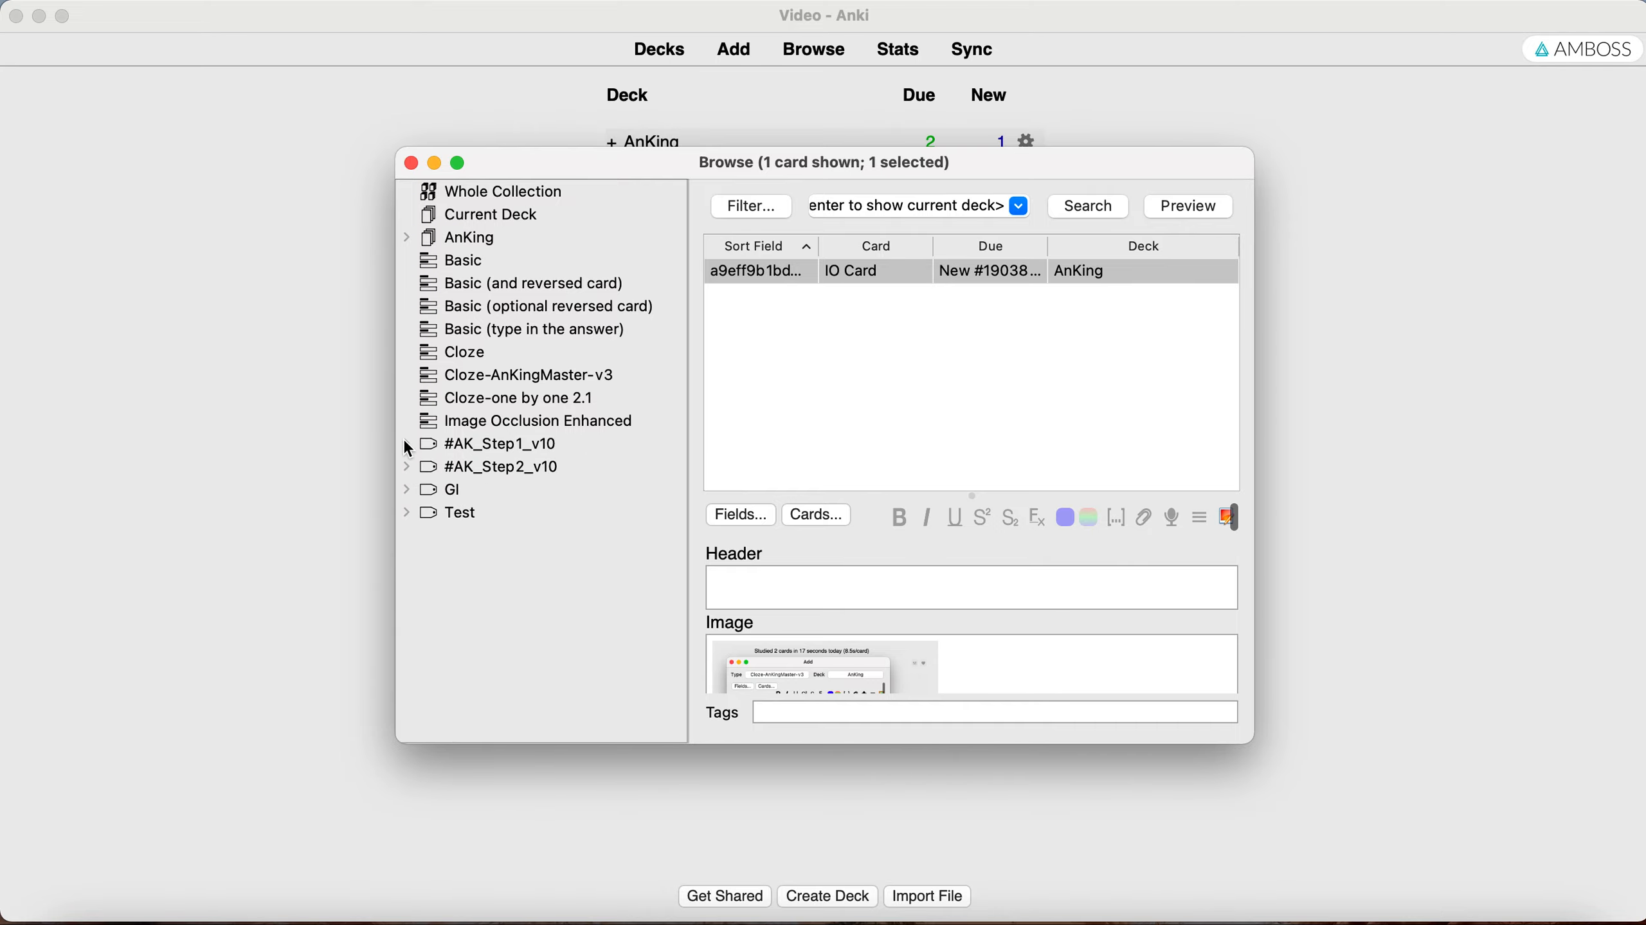
left_click(411, 163)
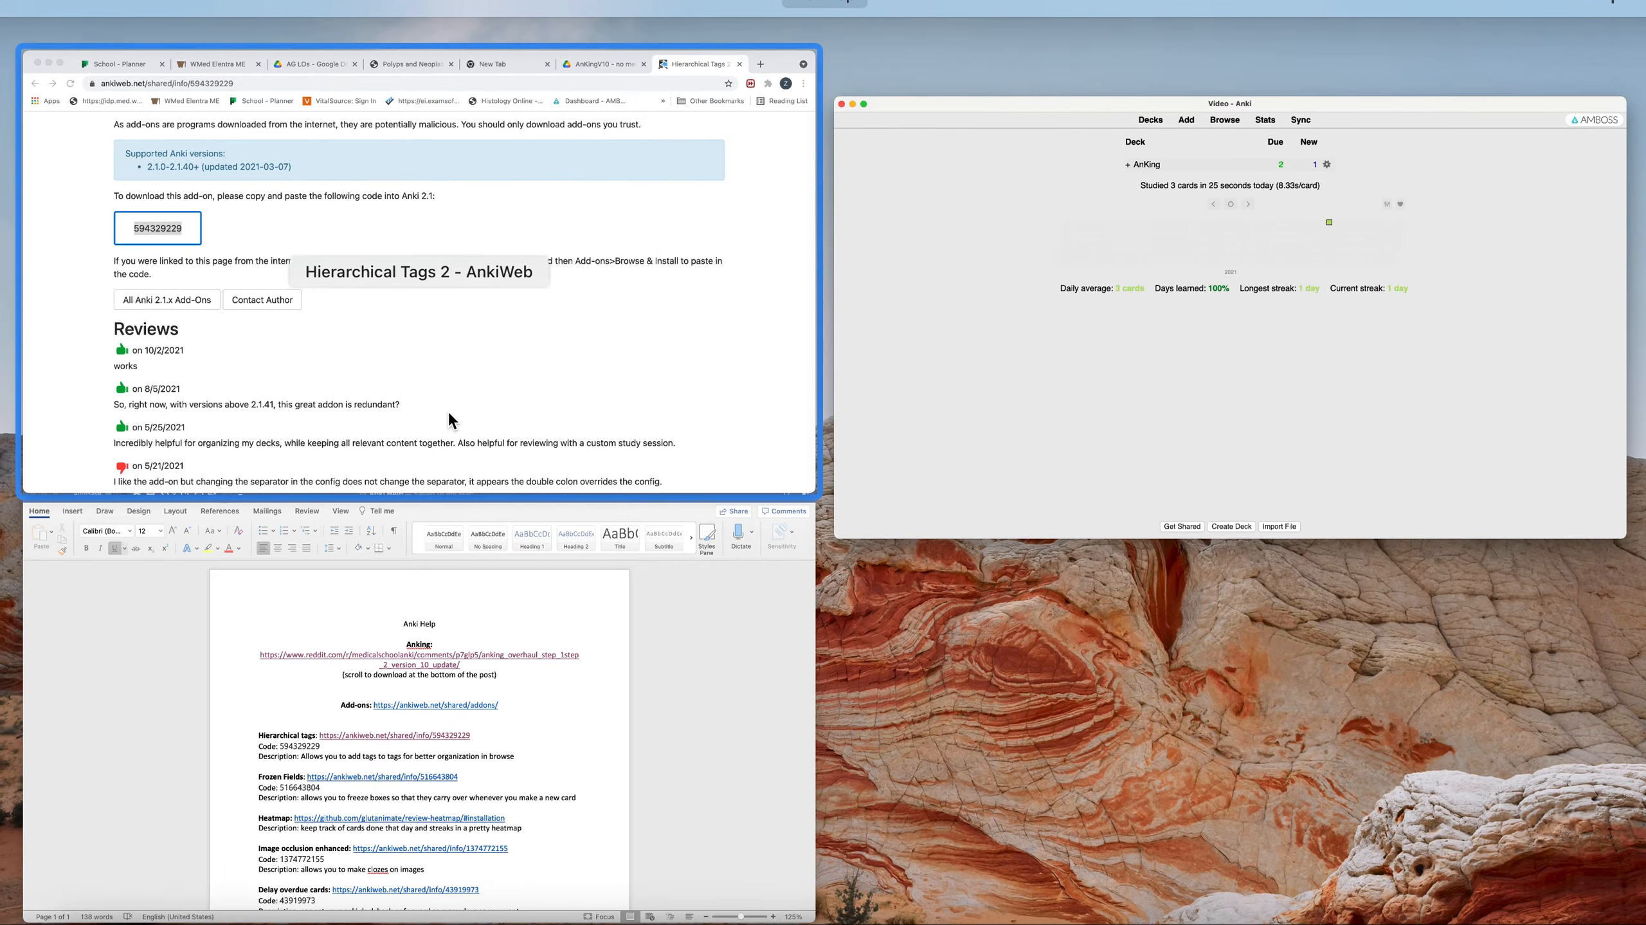
Check the Frozen Fields entry in the Anki Help document in Word, and return to Anki to start a new note.
left_click(544, 671)
scroll(630, 658, "down", 1)
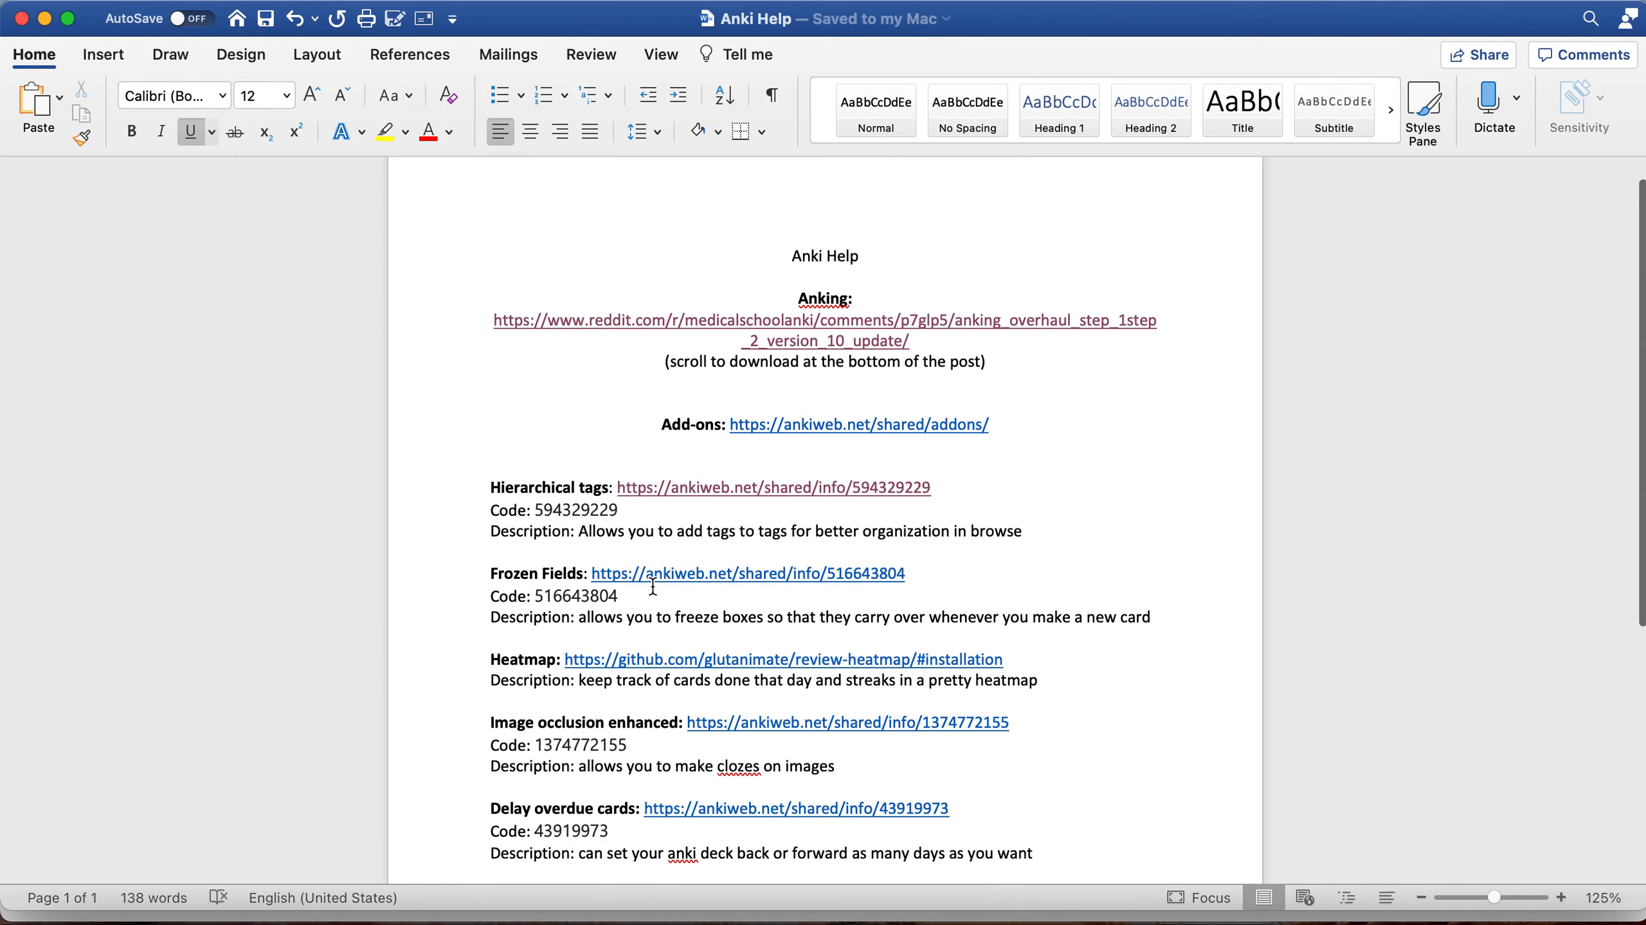
key("ctrl+Up")
left_click(879, 360)
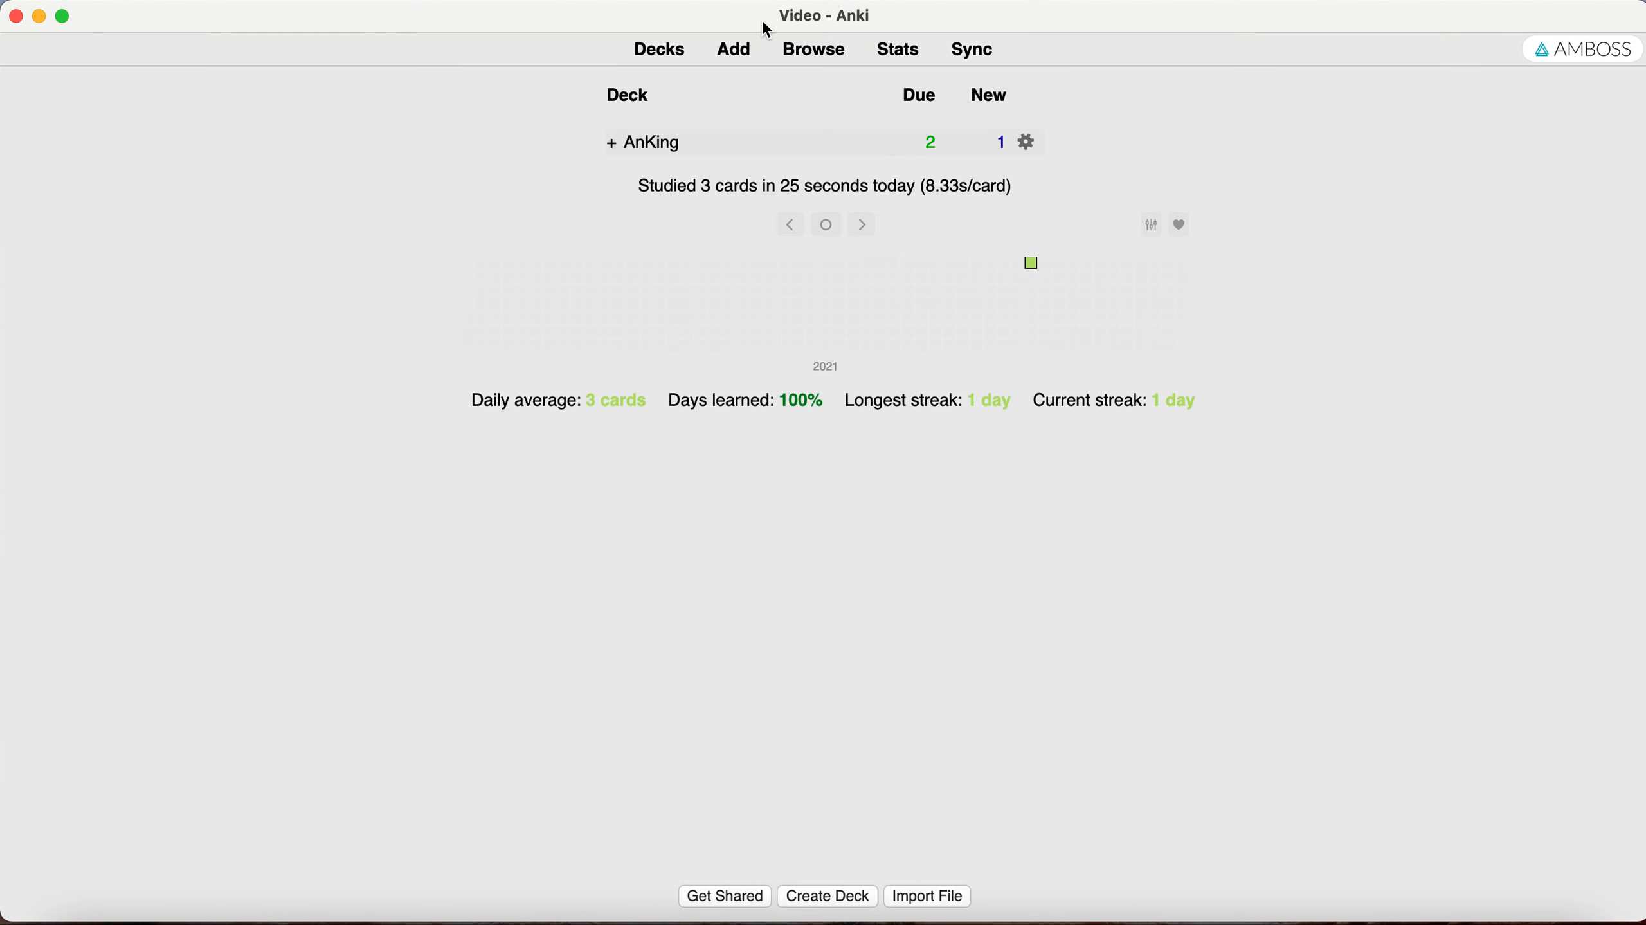
left_click(742, 55)
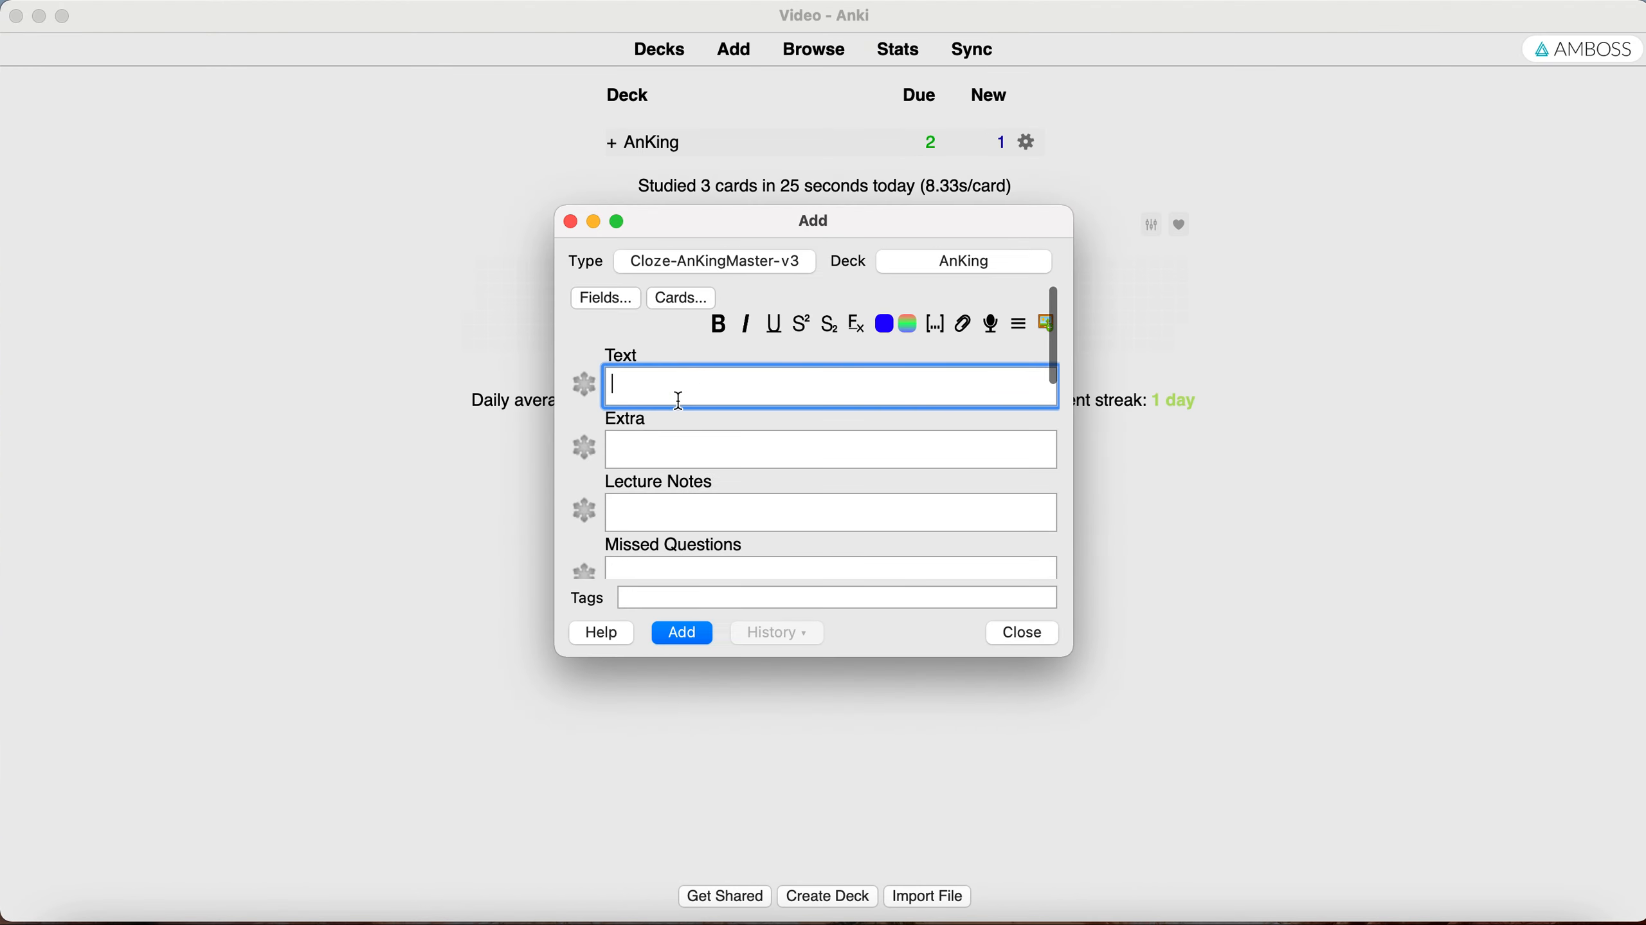
left_click(668, 513)
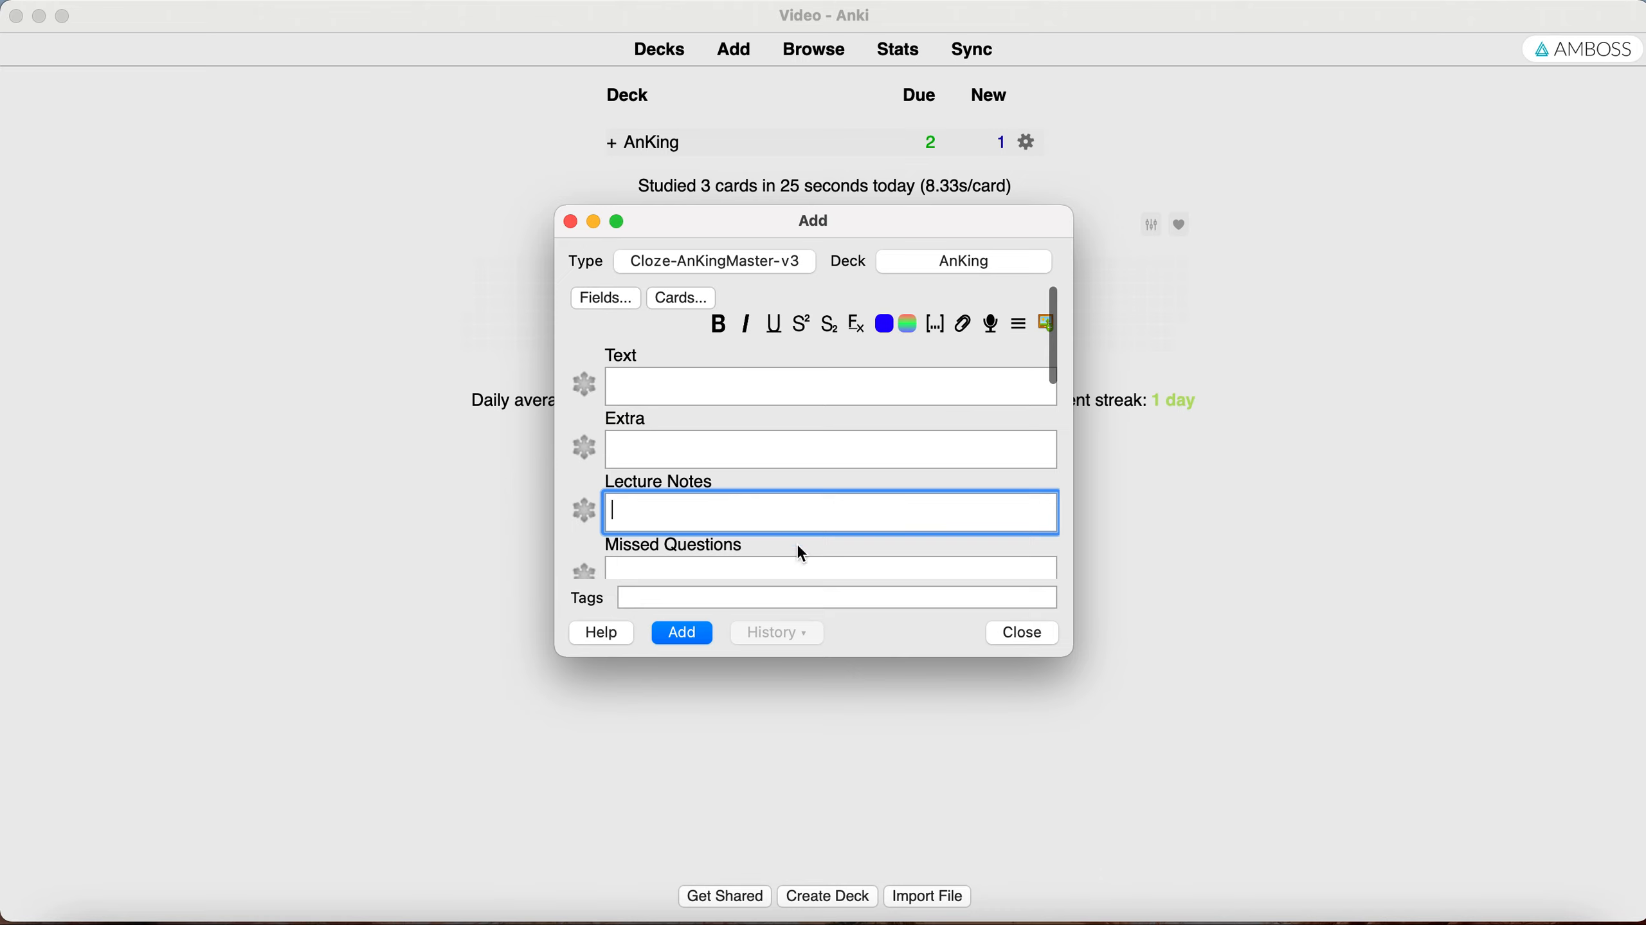
type("594329229")
left_click_drag(742, 514, 476, 503)
key("BackSpace")
Switch to the Anki Help document in Word and capture a screenshot of its list of add-ons.
key("ctrl+Up")
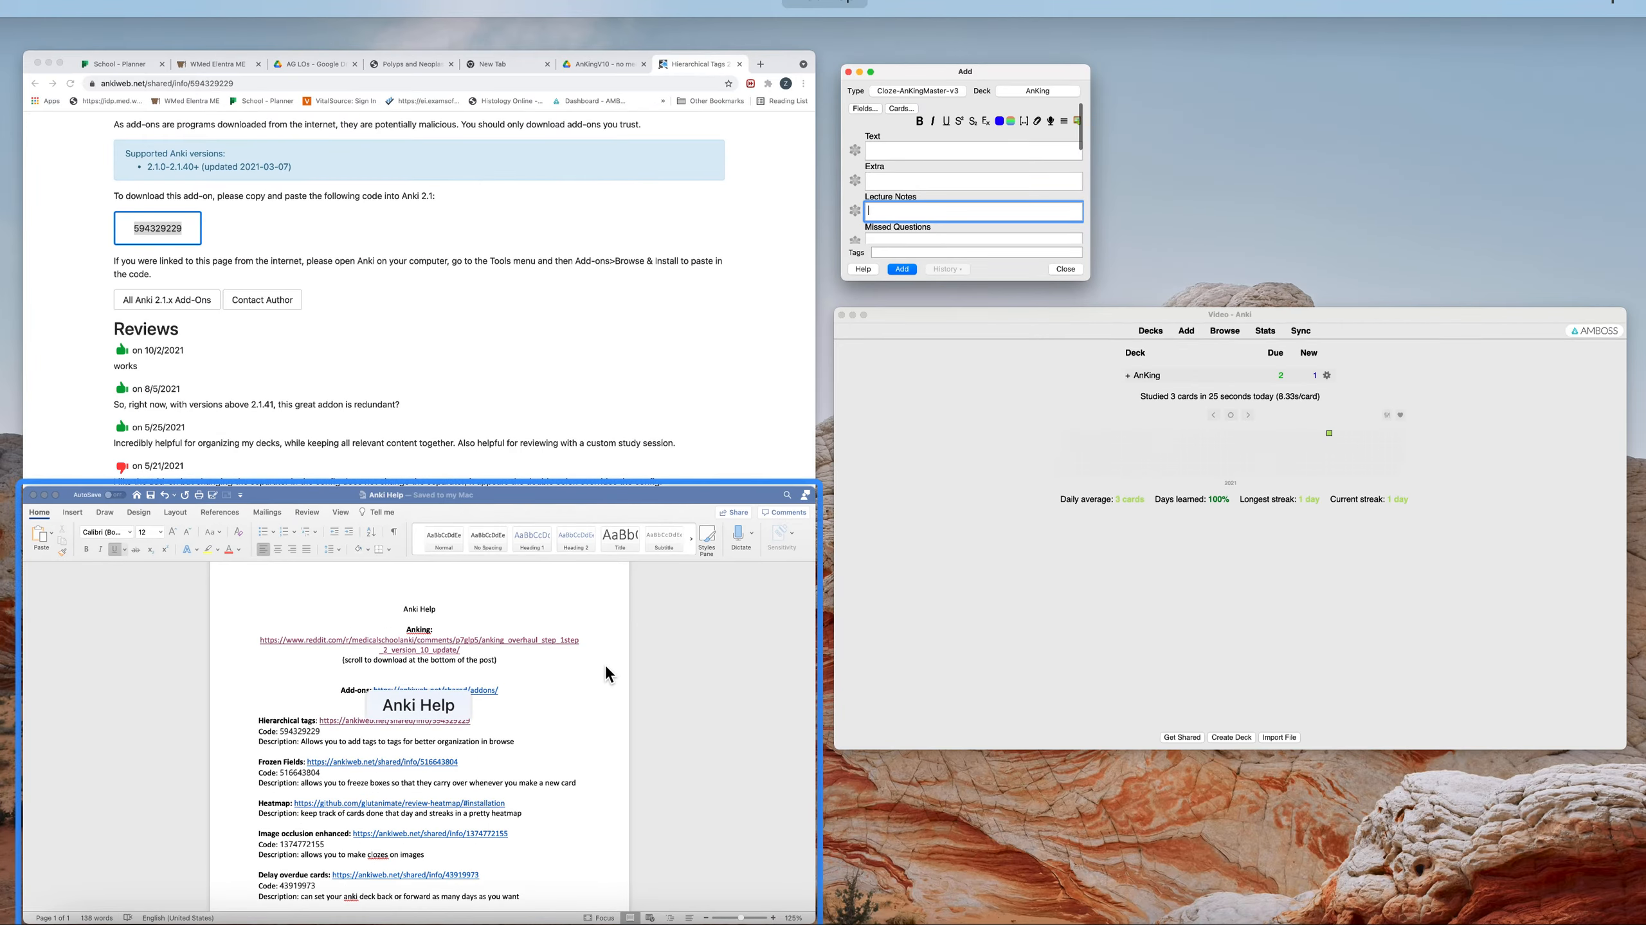
left_click(605, 663)
right_click(528, 485)
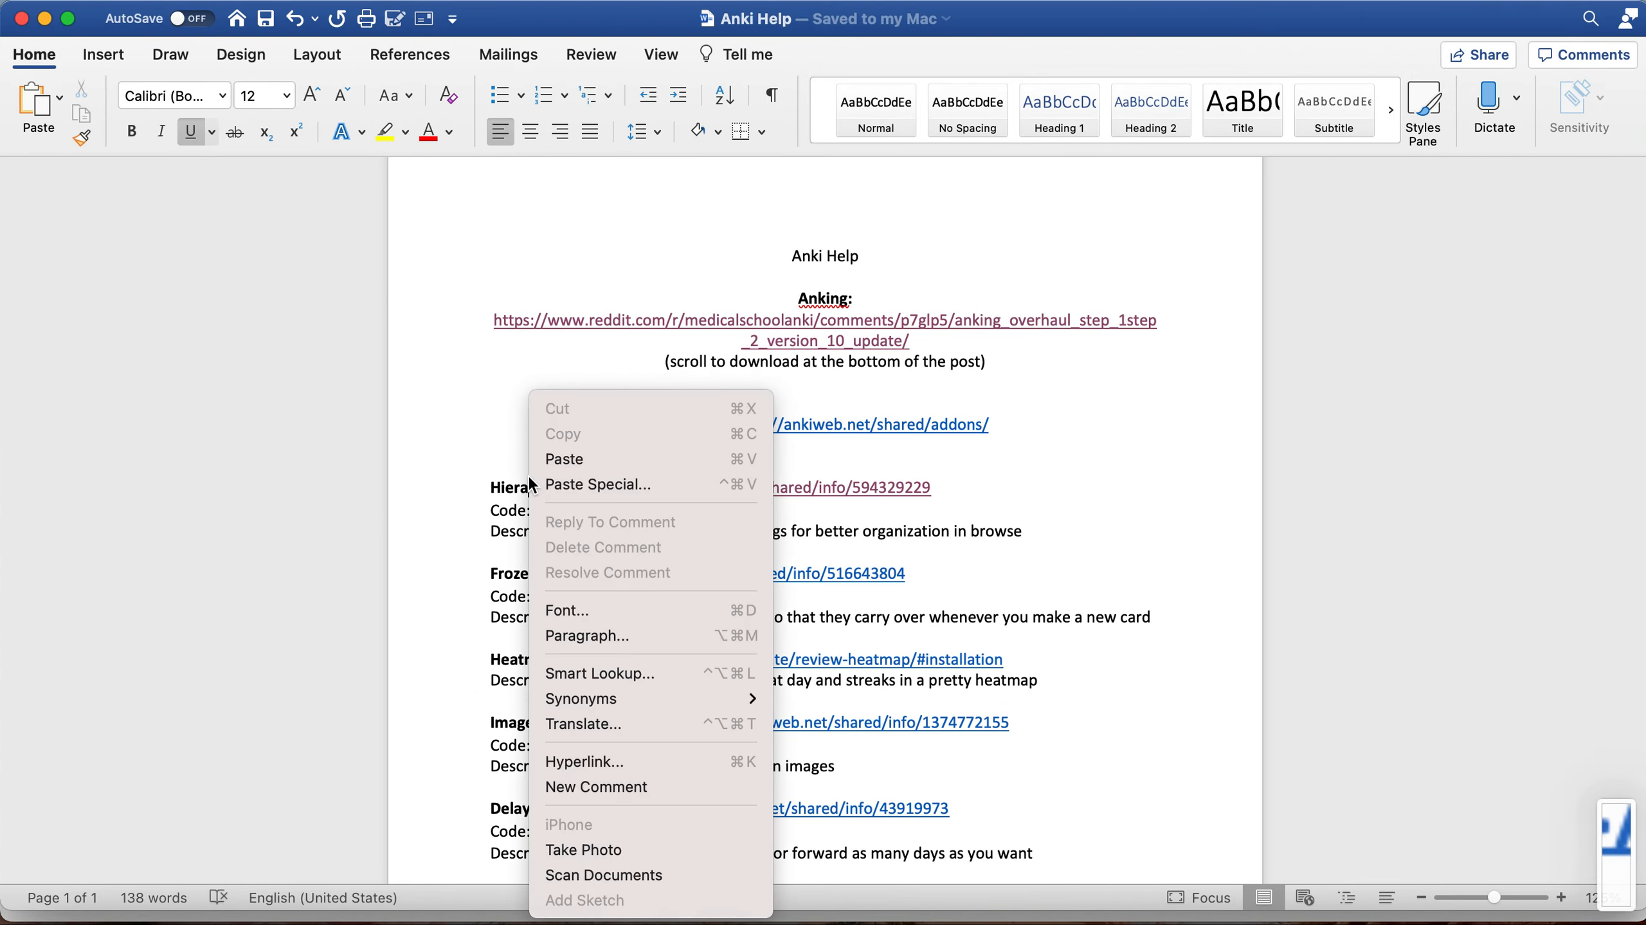
left_click(435, 462)
Switch back to Anki's Add window, paste the screenshot into the Lecture Notes field and freeze that field.
key("ctrl+Up")
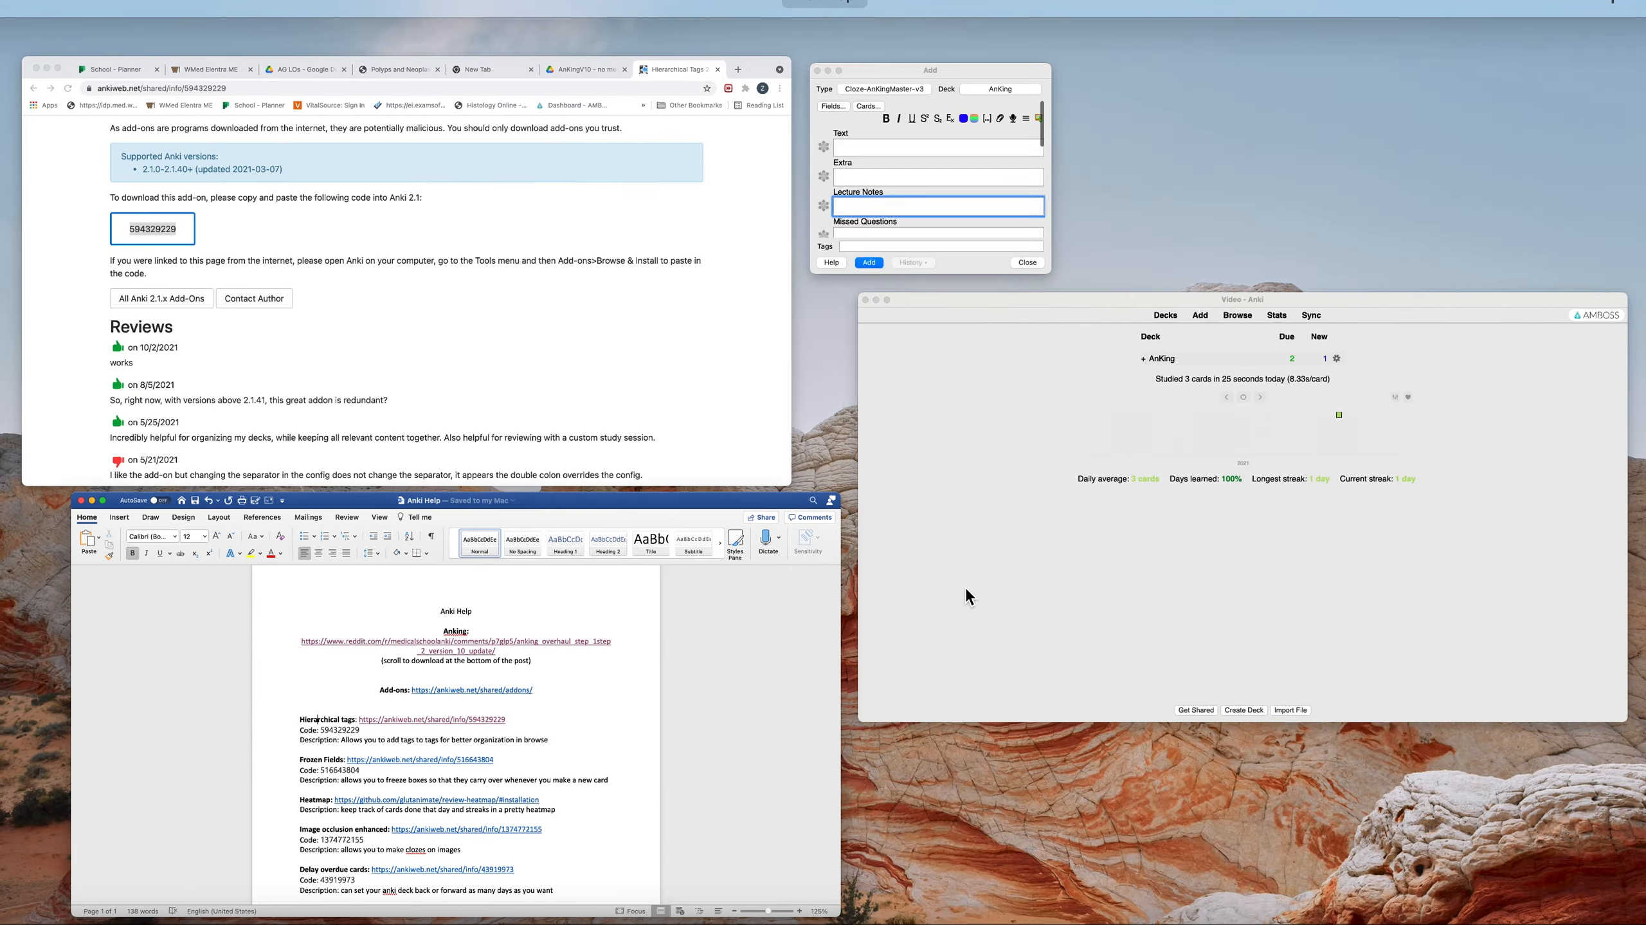
left_click(877, 208)
key("super+v")
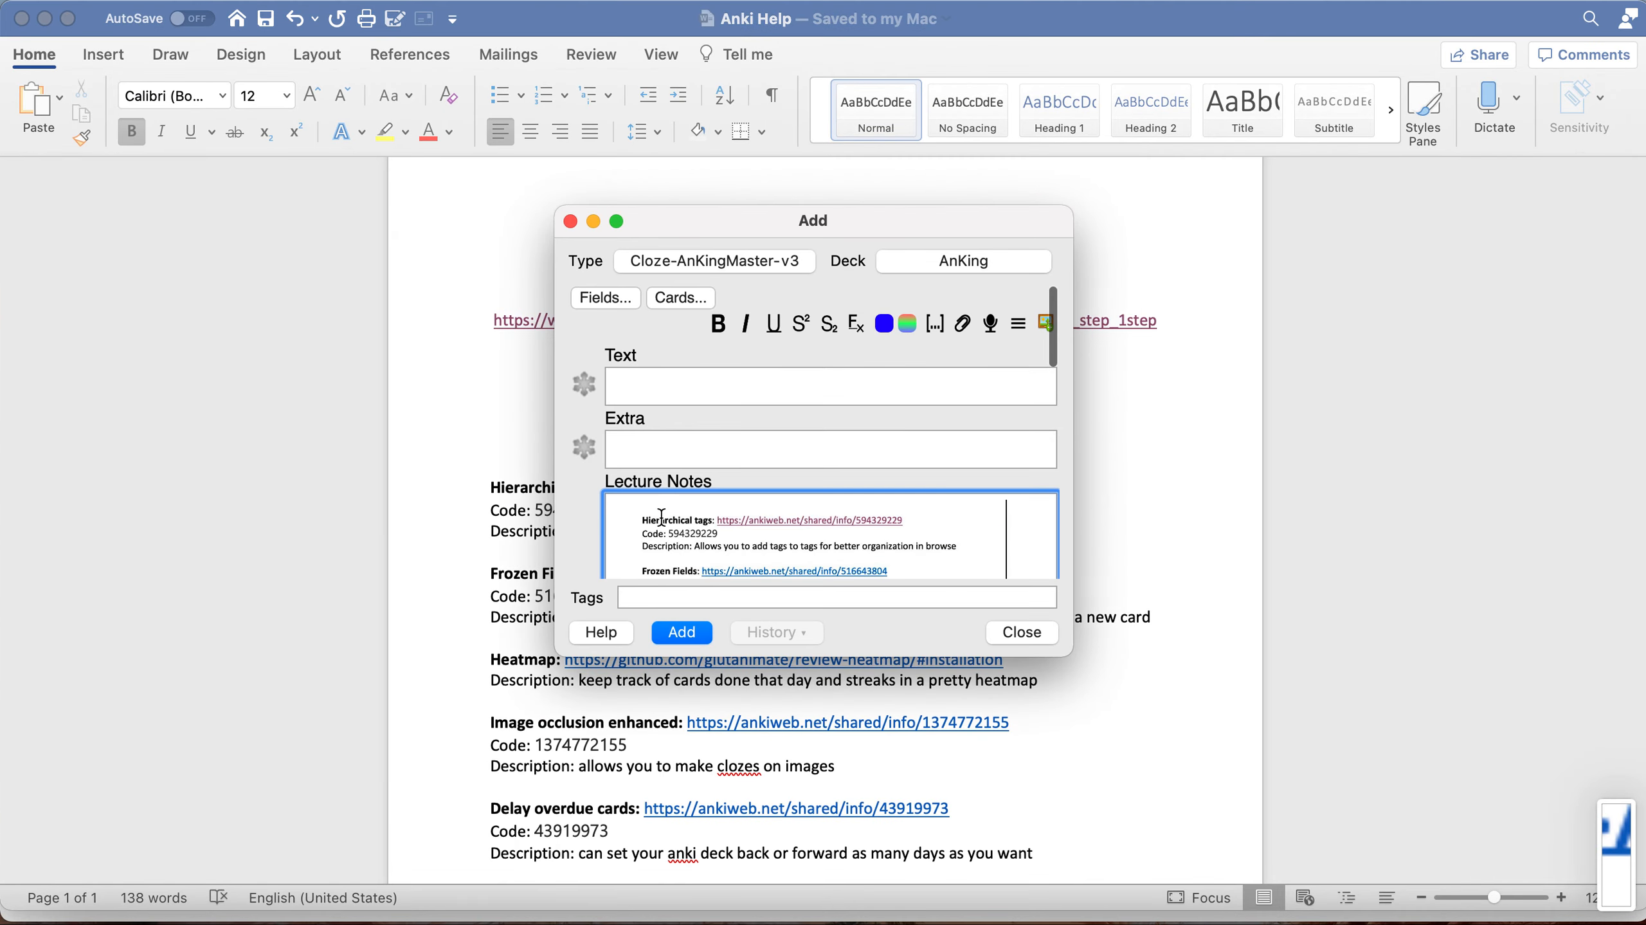
scroll(661, 517, "down", 5)
left_click(584, 405)
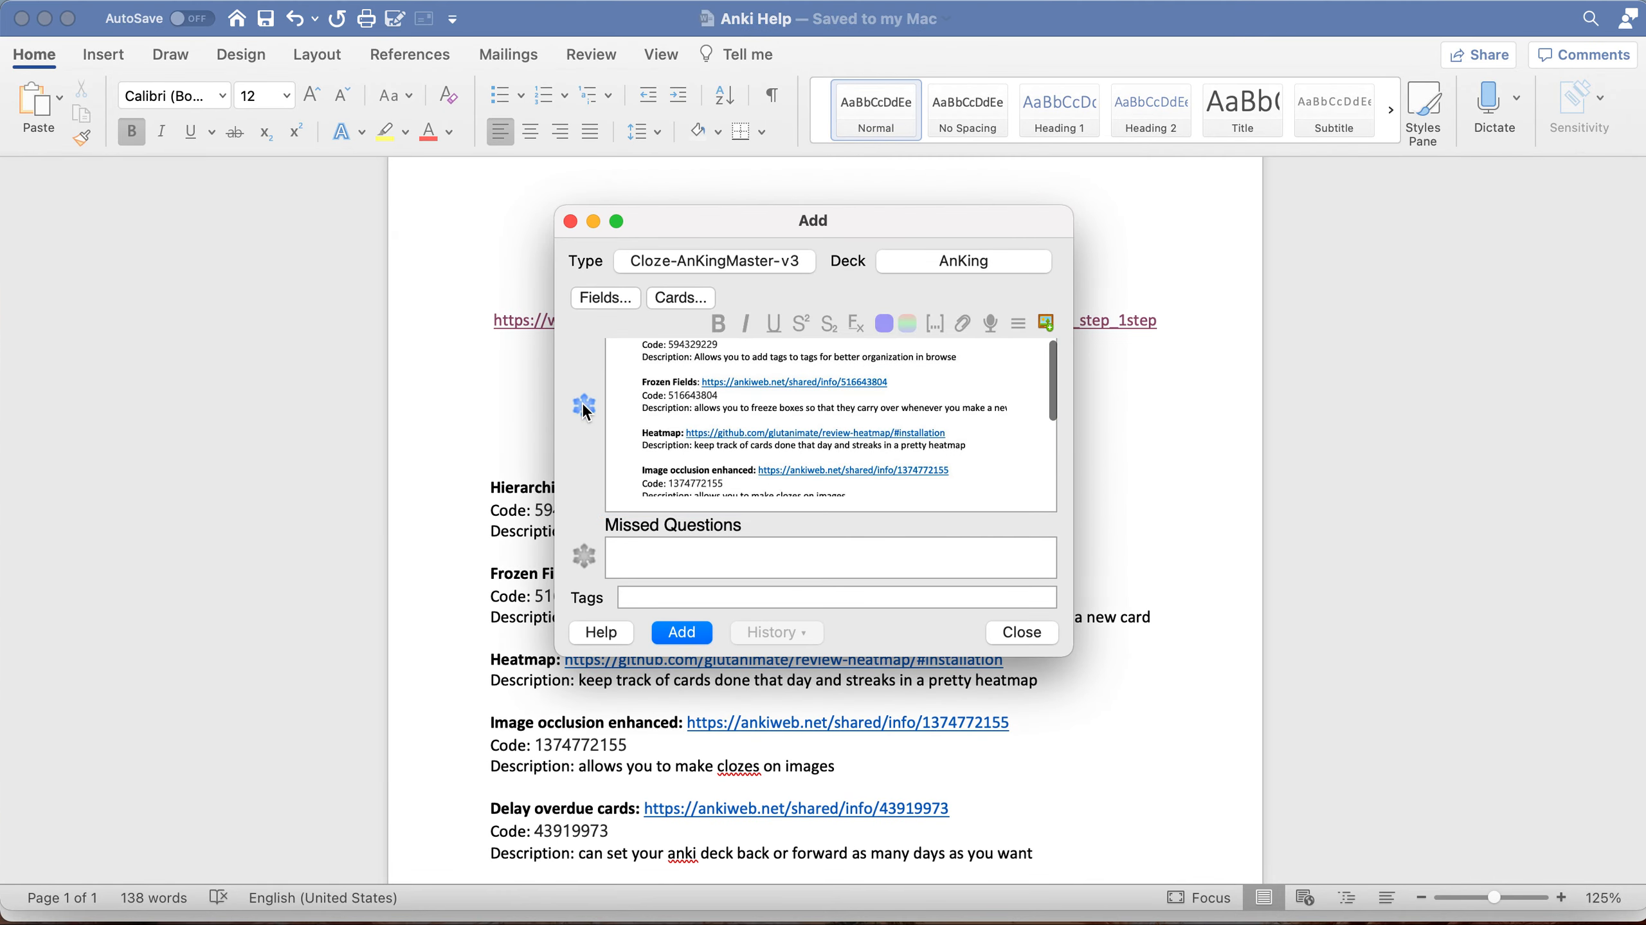
Unfreeze the Lecture Notes field and enter nfdjsbafhjd in the Text field.
scroll(782, 443, "up", 5)
scroll(779, 468, "down", 2)
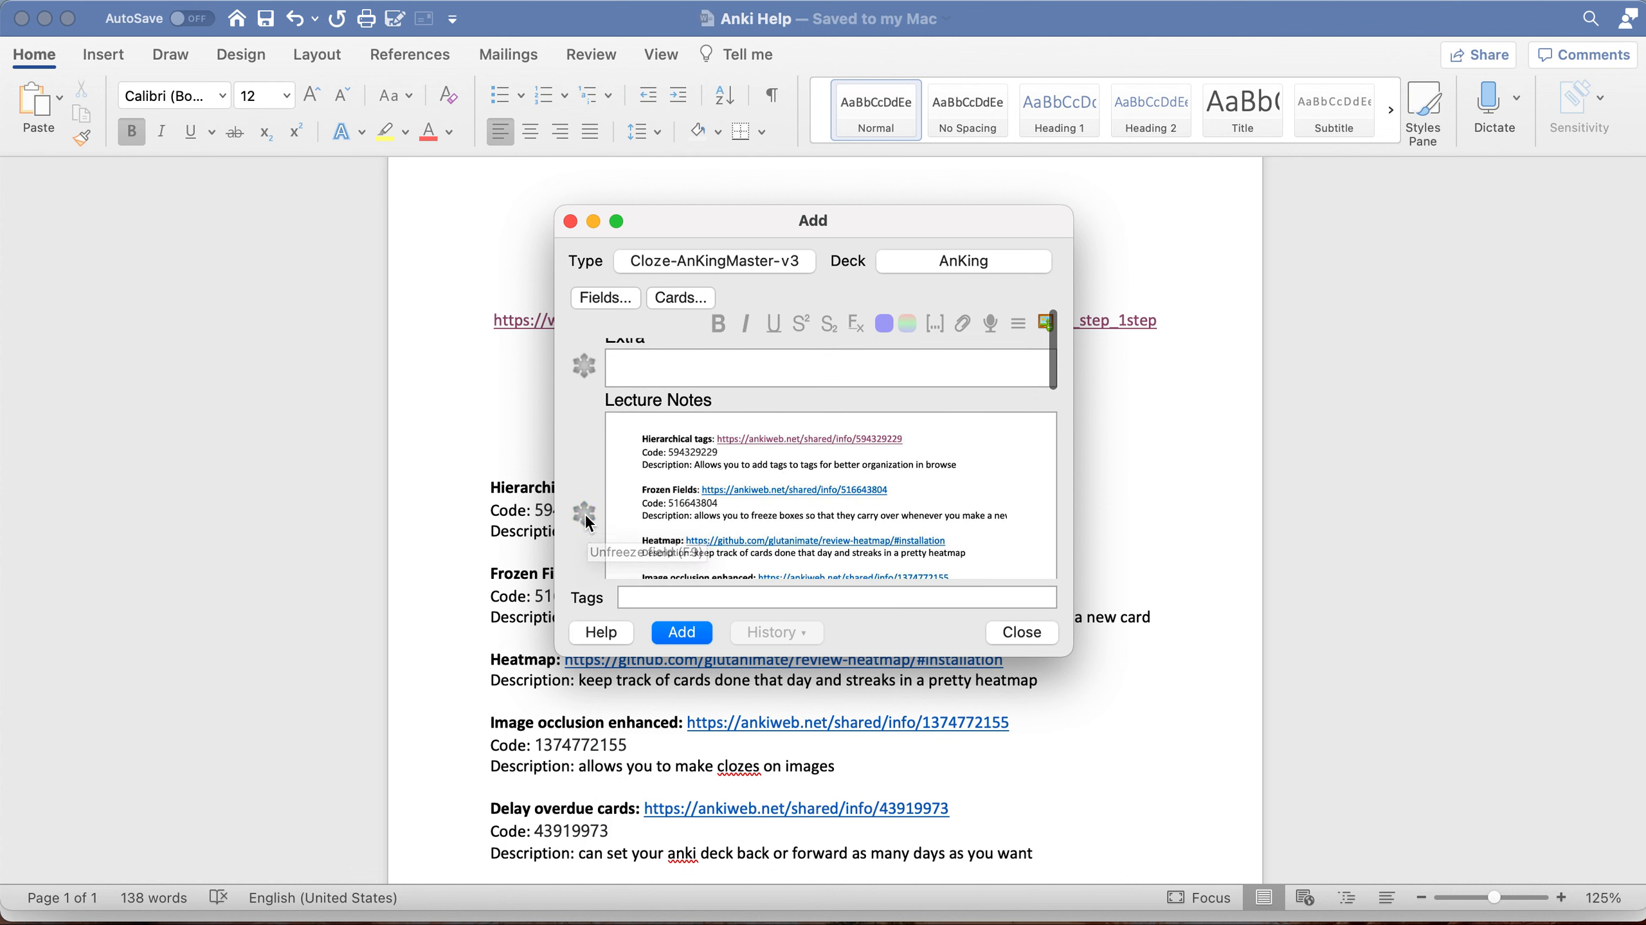
scroll(772, 470, "up", 2)
left_click(695, 383)
type("nfdjsbafhjd")
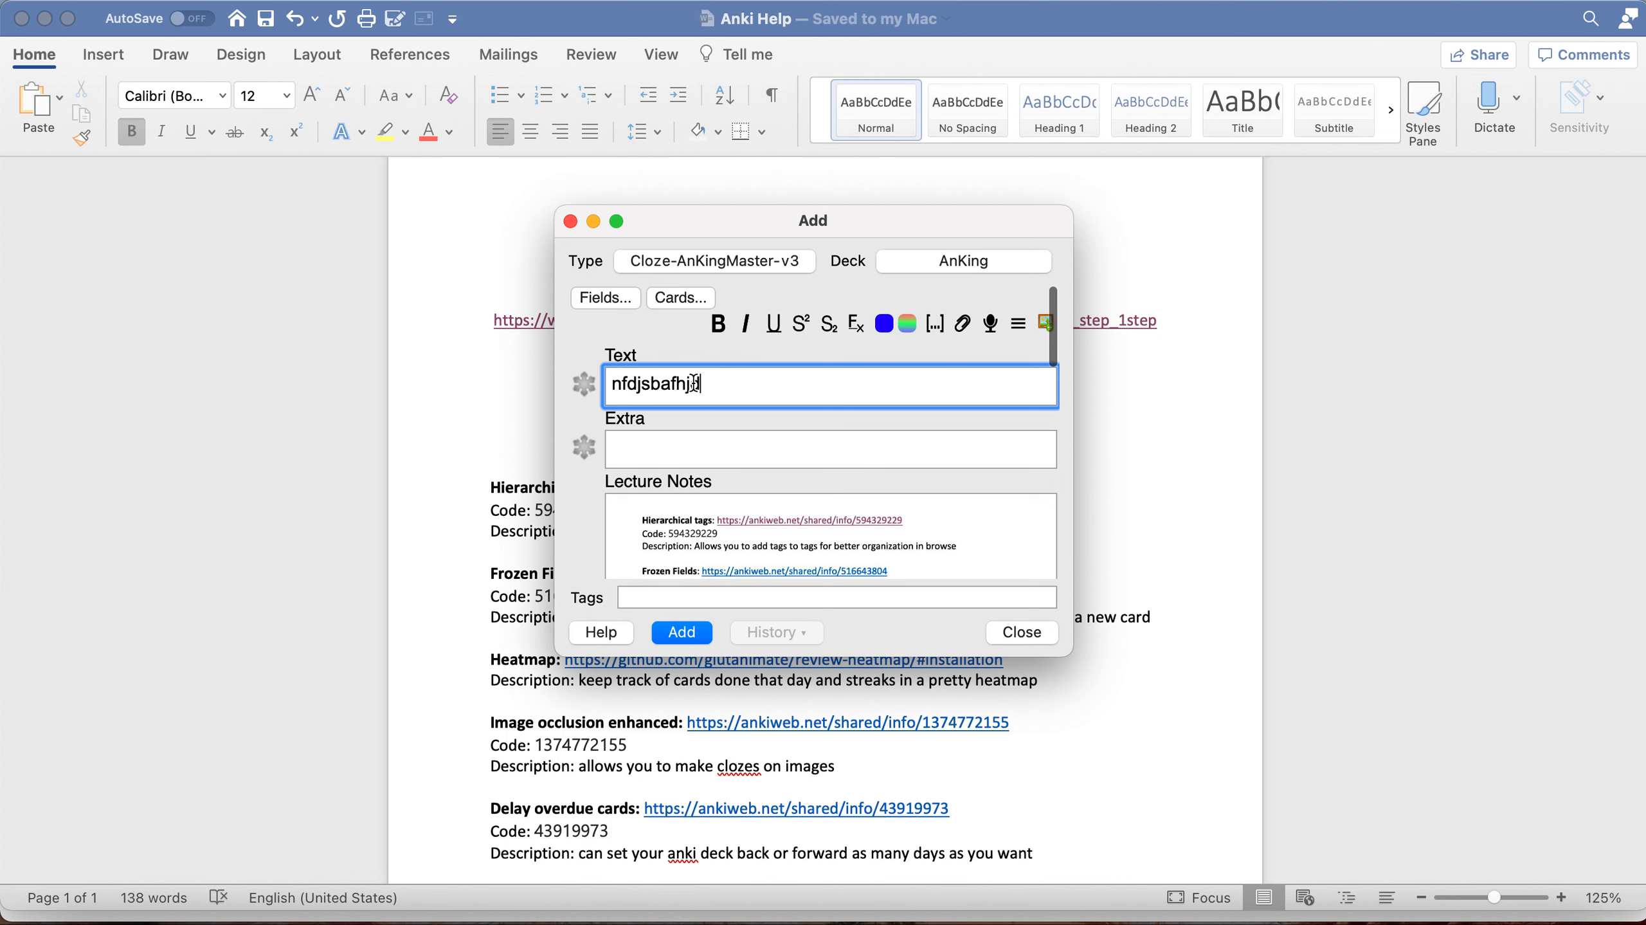
Turn the whole Text entry into a cloze deletion and add the note to the AnKing deck.
scroll(705, 534, "down", 1)
scroll(704, 535, "down", 1)
left_click(688, 634)
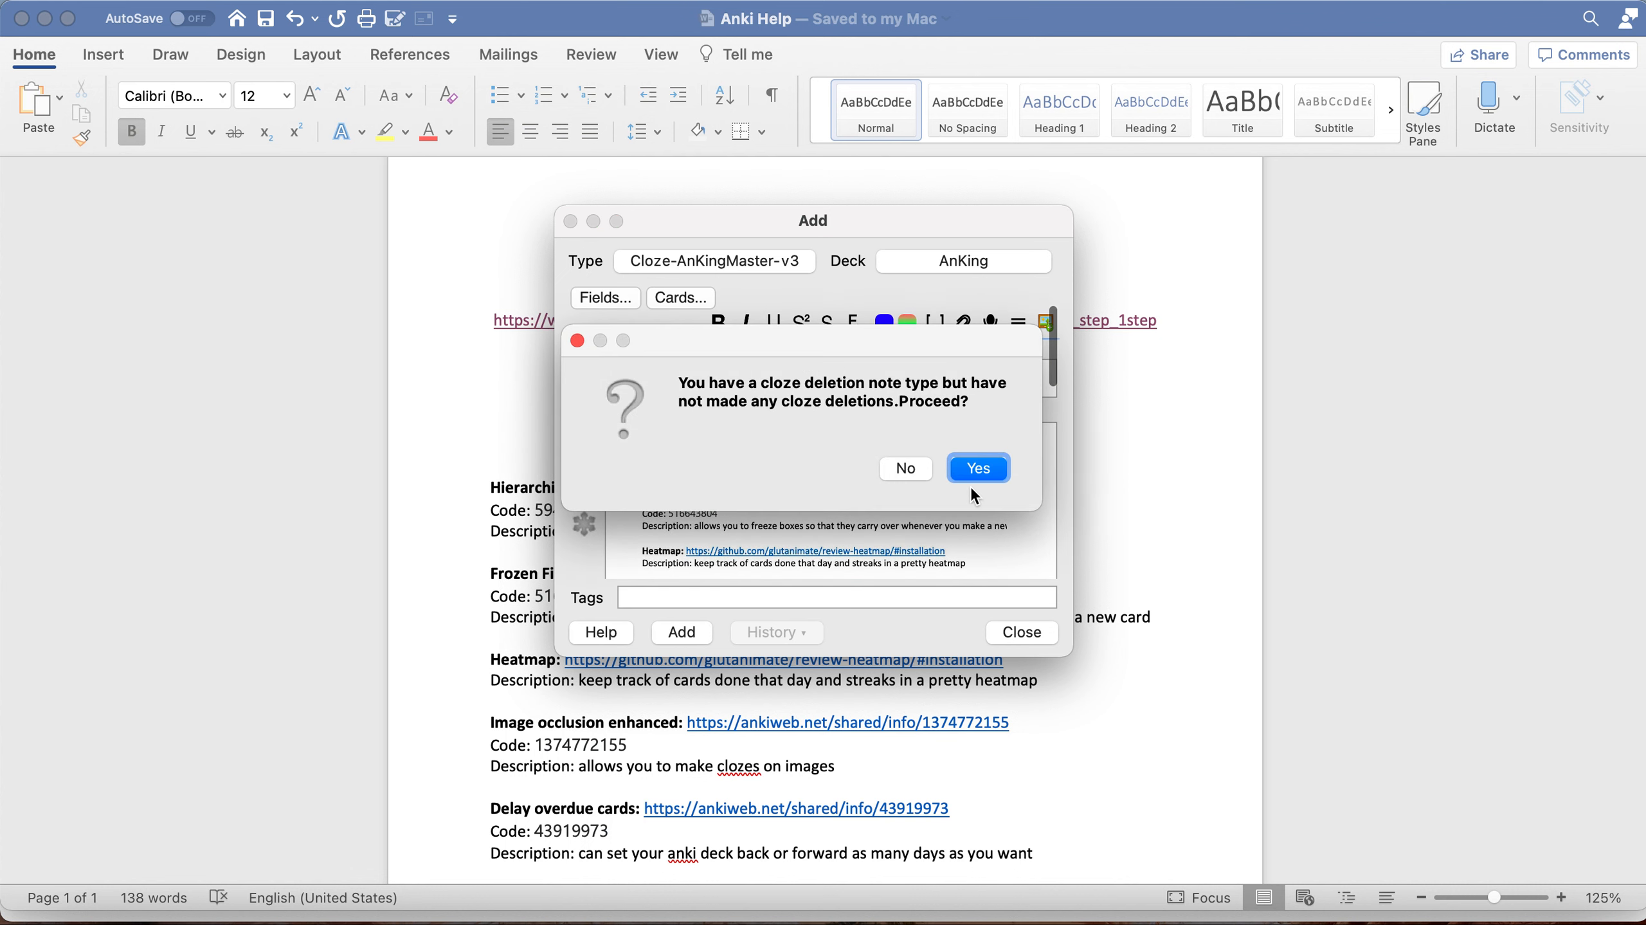
left_click(906, 469)
key("super+a")
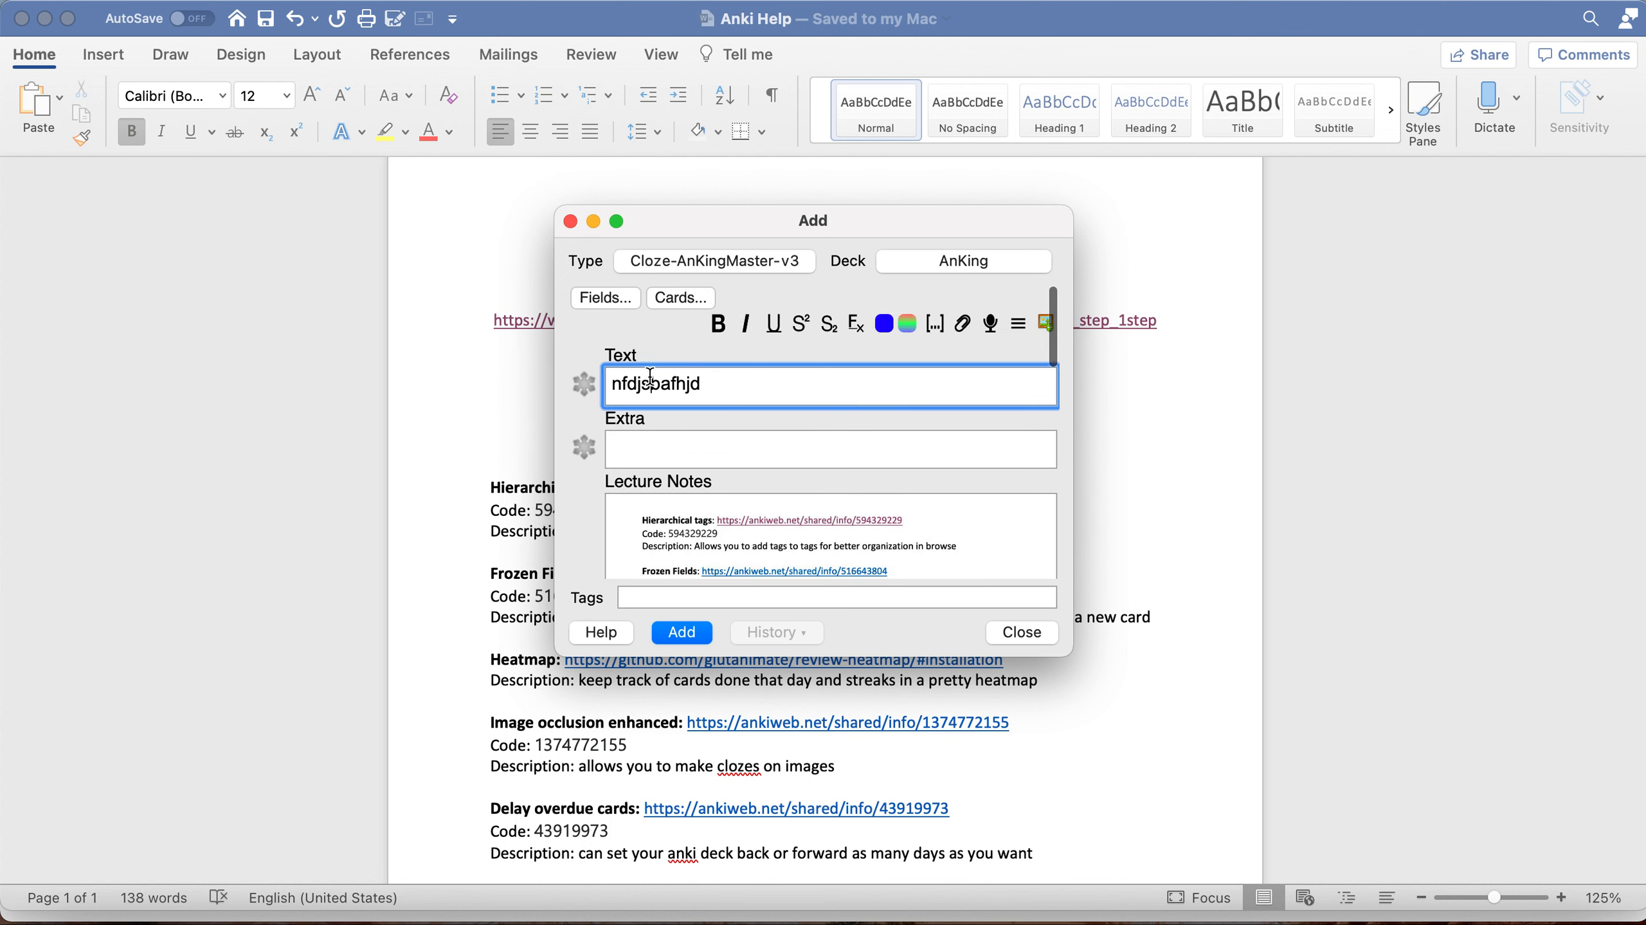
key("super+shift+c")
left_click(700, 633)
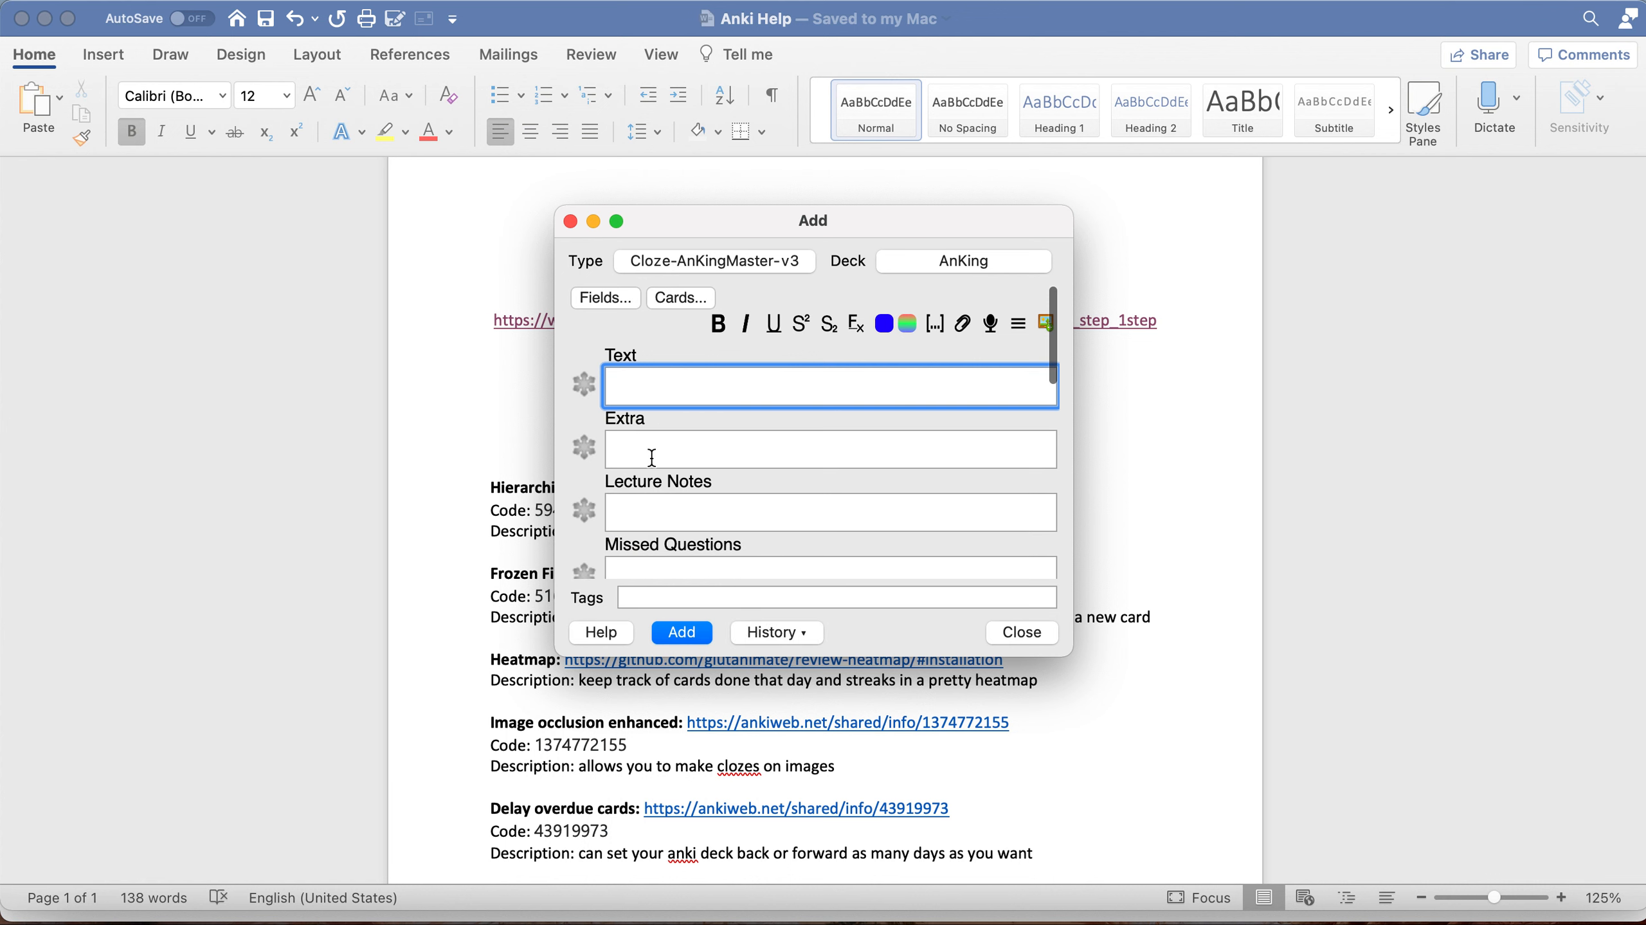
Paste the add-on list screenshot into the new note's Lecture Notes field and freeze that field.
left_click(638, 514)
scroll(637, 514, "down", 3)
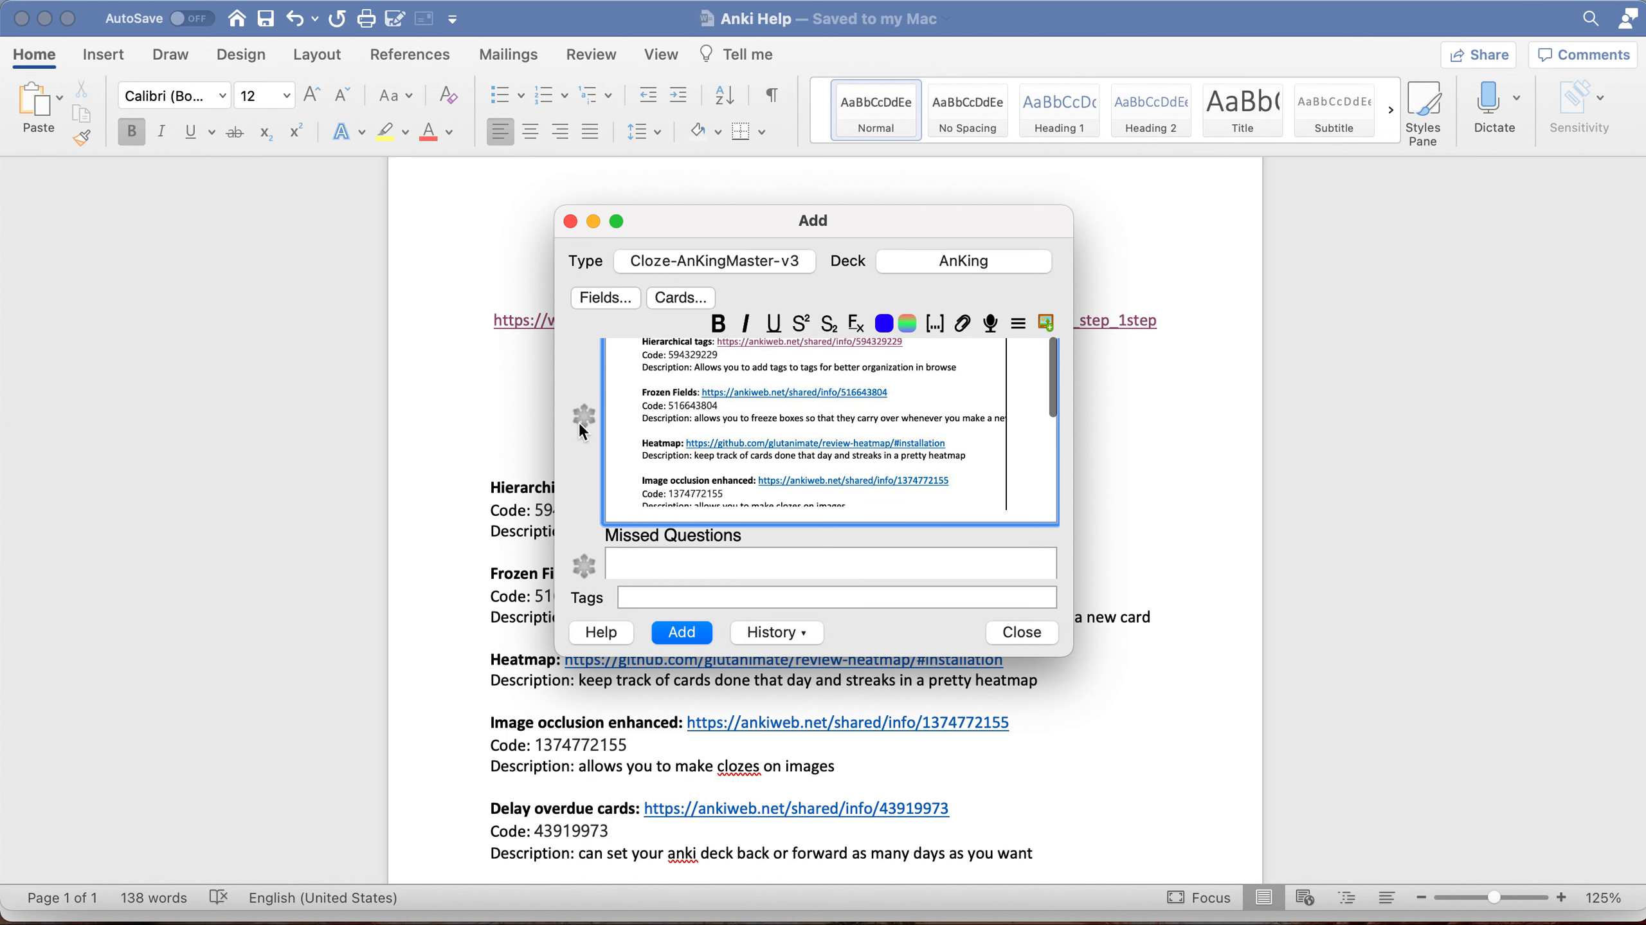
scroll(586, 412, "up", 5)
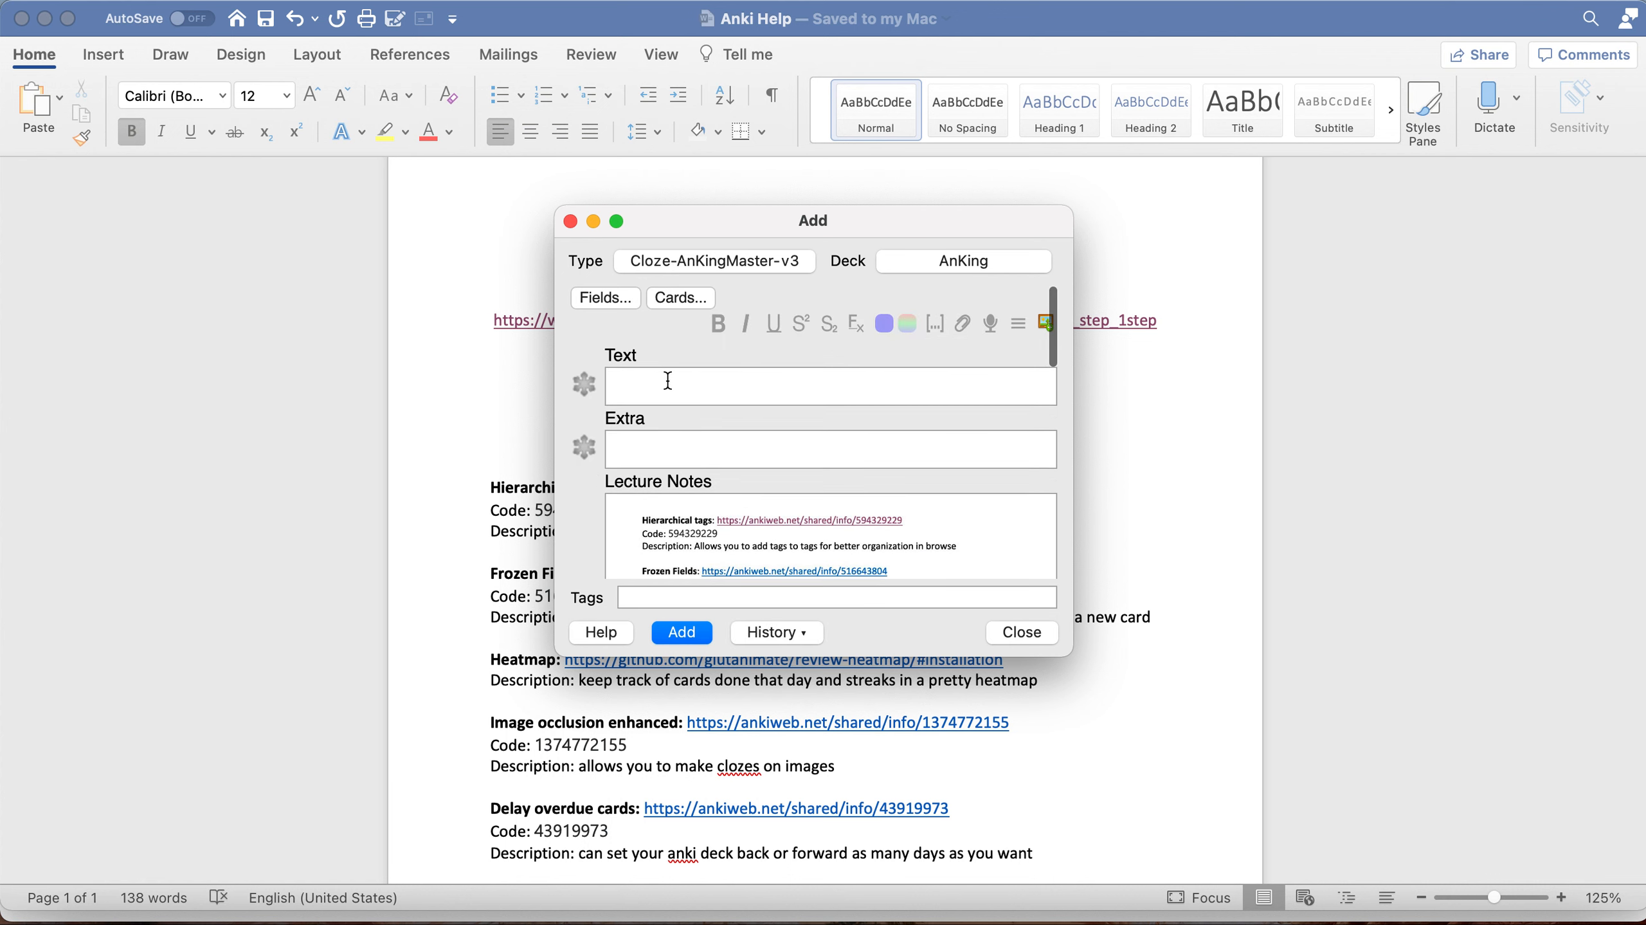
Enter cdxacvds in the Text field, make it a cloze deletion, add the note and check the frozen Lecture Notes.
left_click(668, 382)
type("cdxacvds")
left_click(652, 383)
key("ctrl+shift+c")
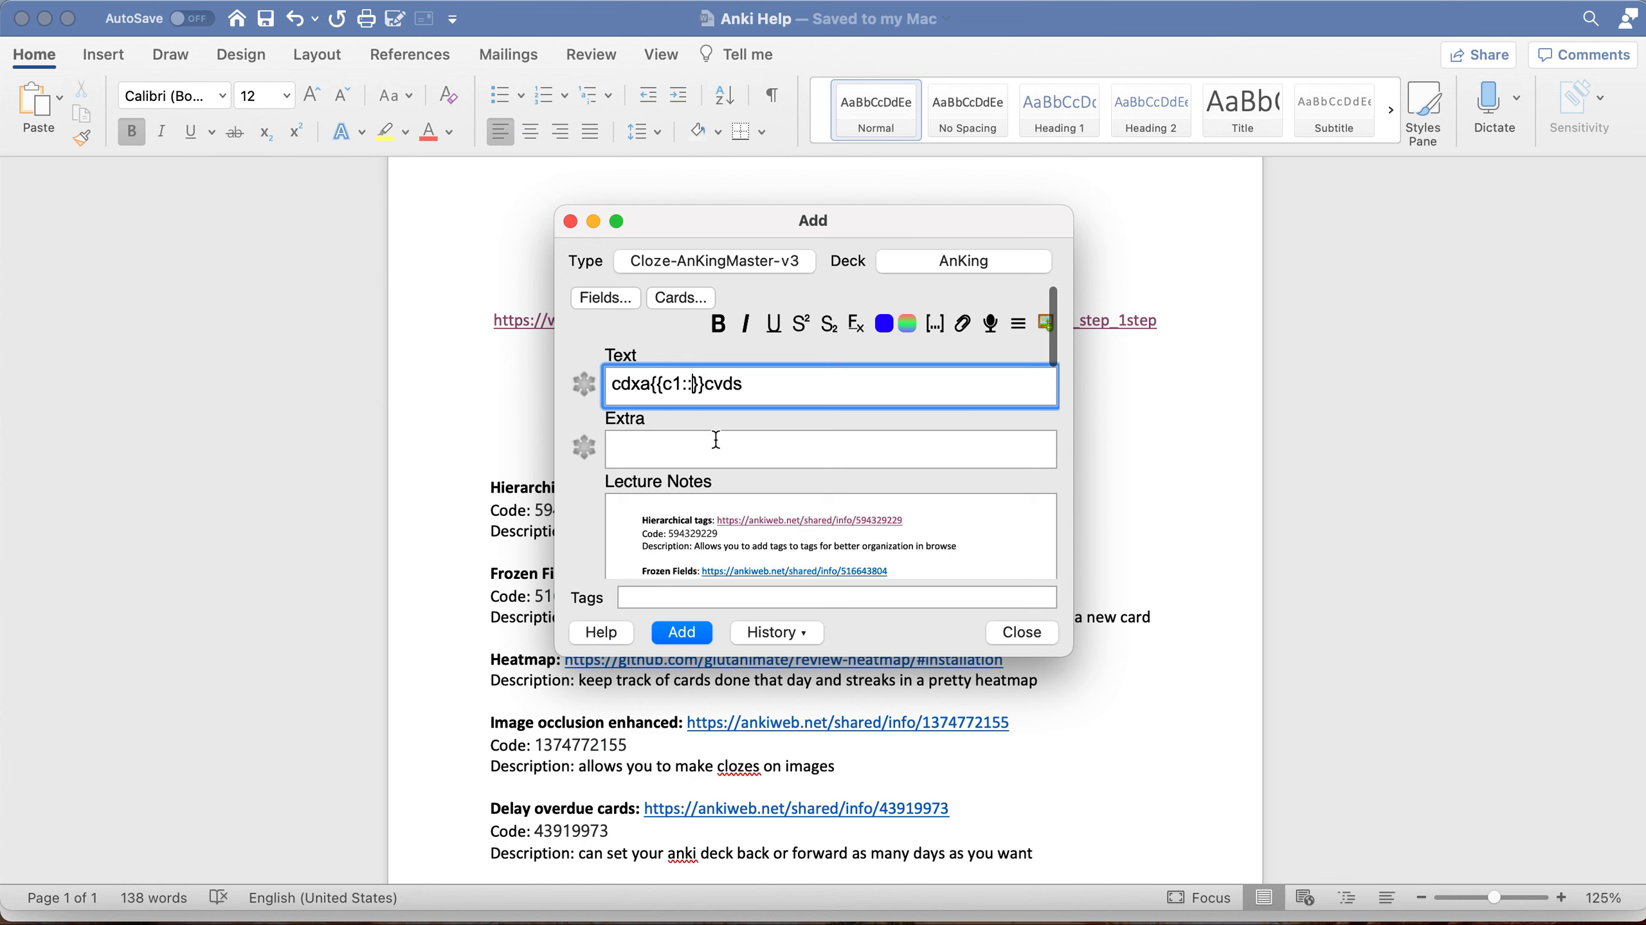
double_click(721, 384)
key("BackSpace")
key("super+z")
key("super+z")
double_click(662, 382)
key("super+shift+c")
left_click(681, 632)
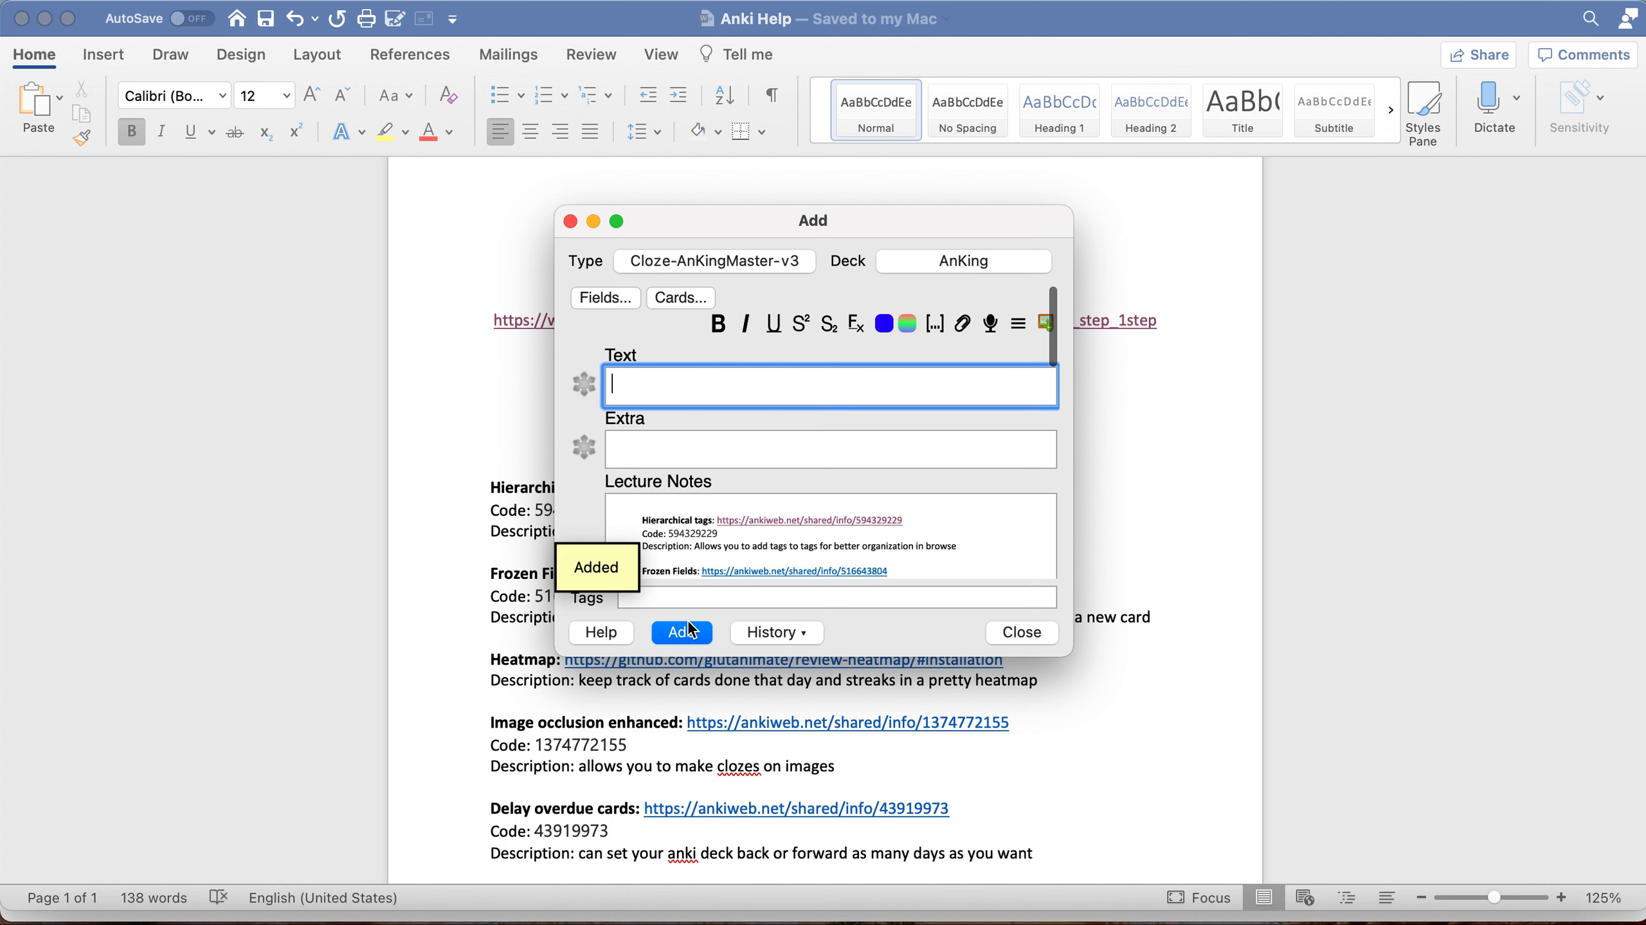
scroll(700, 560, "down", 5)
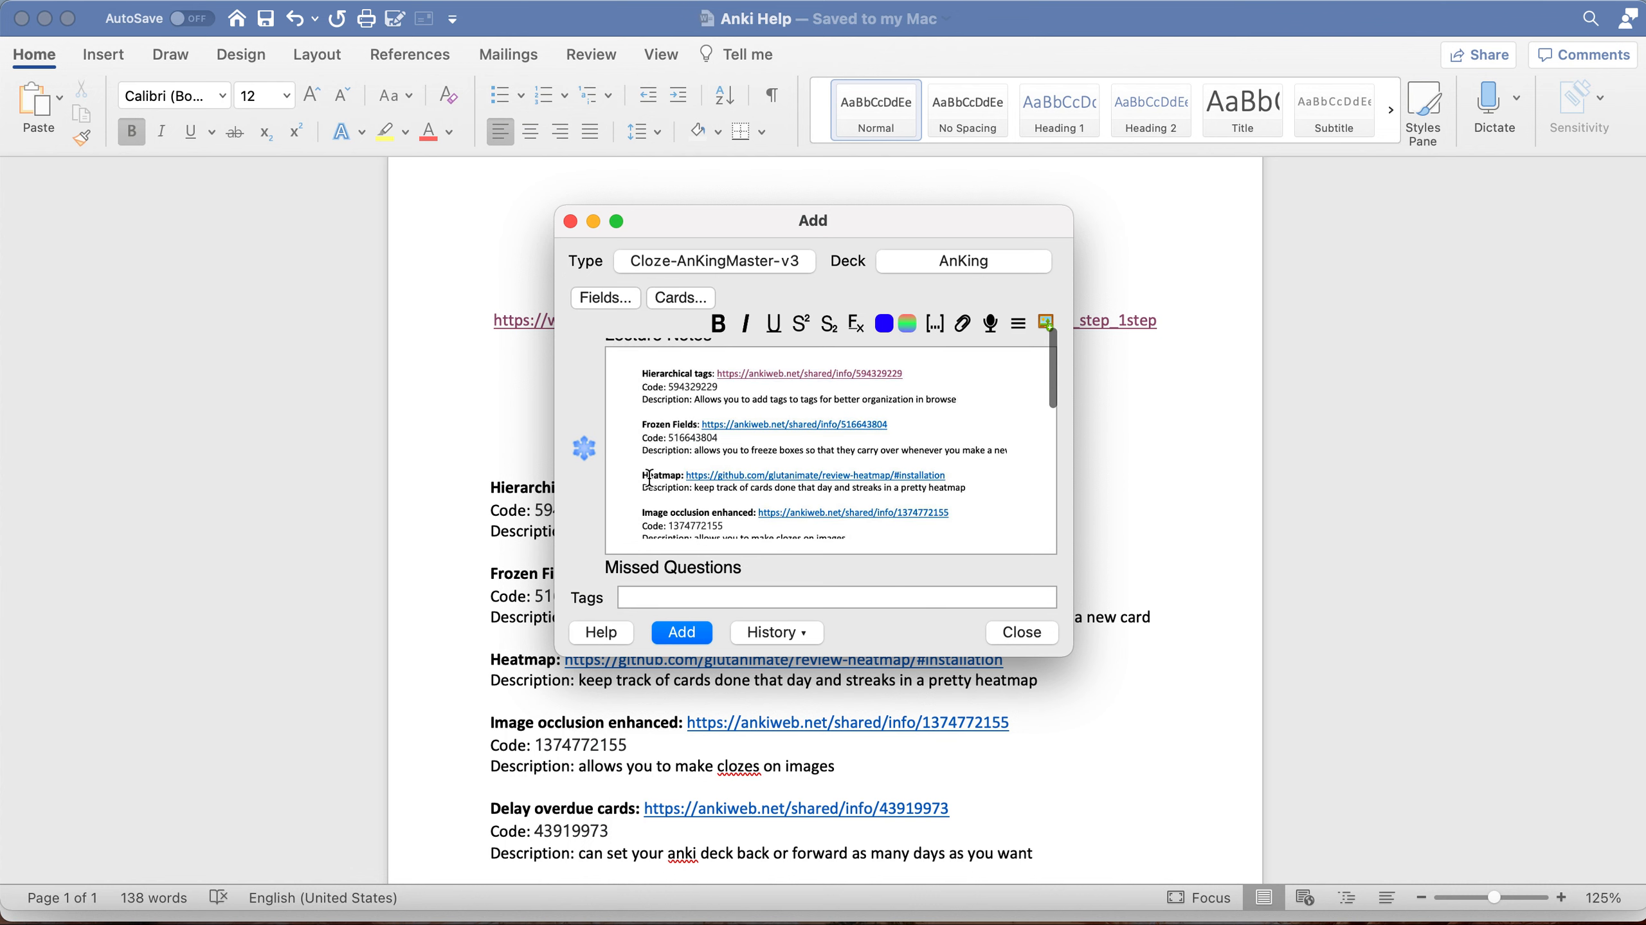
scroll(777, 435, "up", 2)
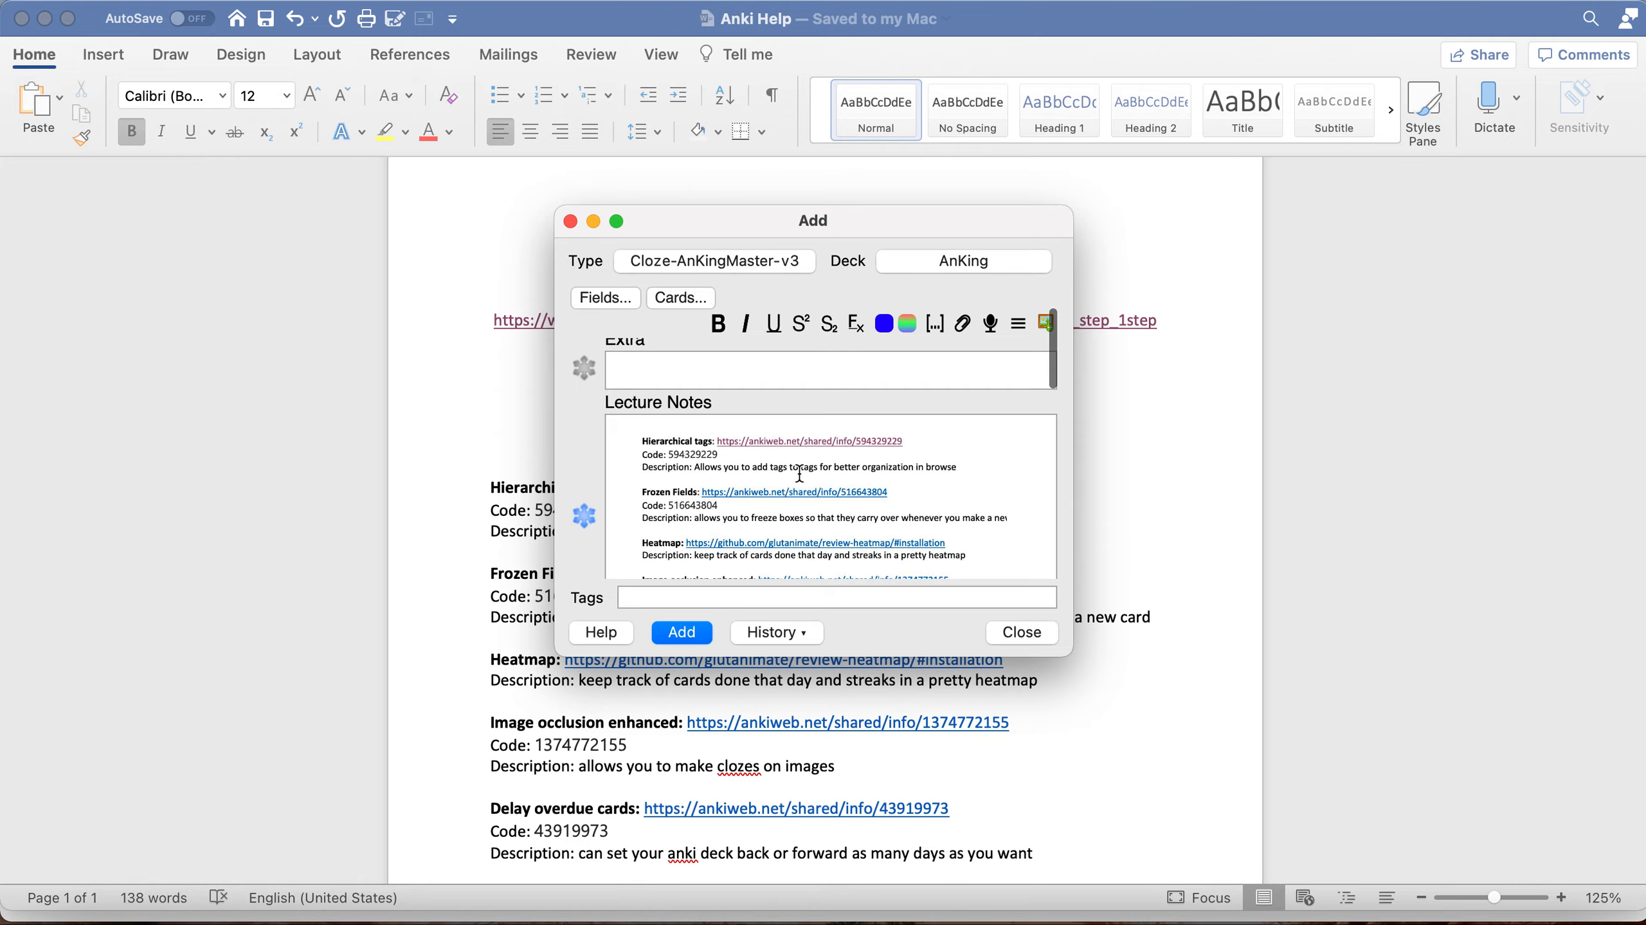
Bring the main Anki window forward and close the Add window.
key("ctrl+Up")
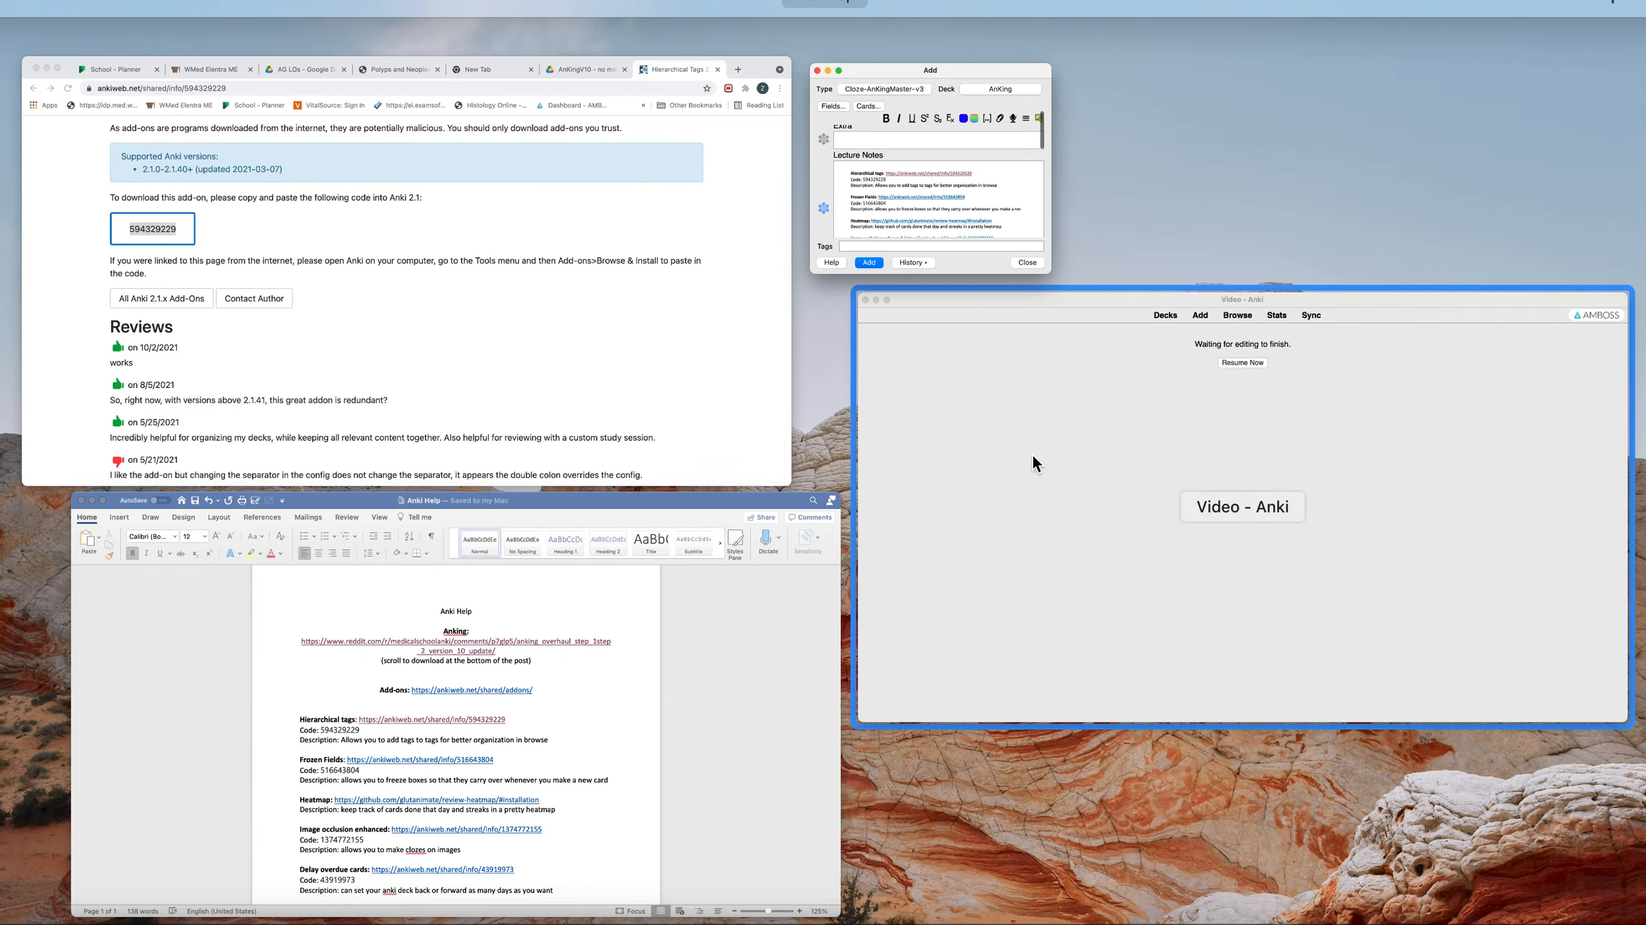
left_click(1032, 454)
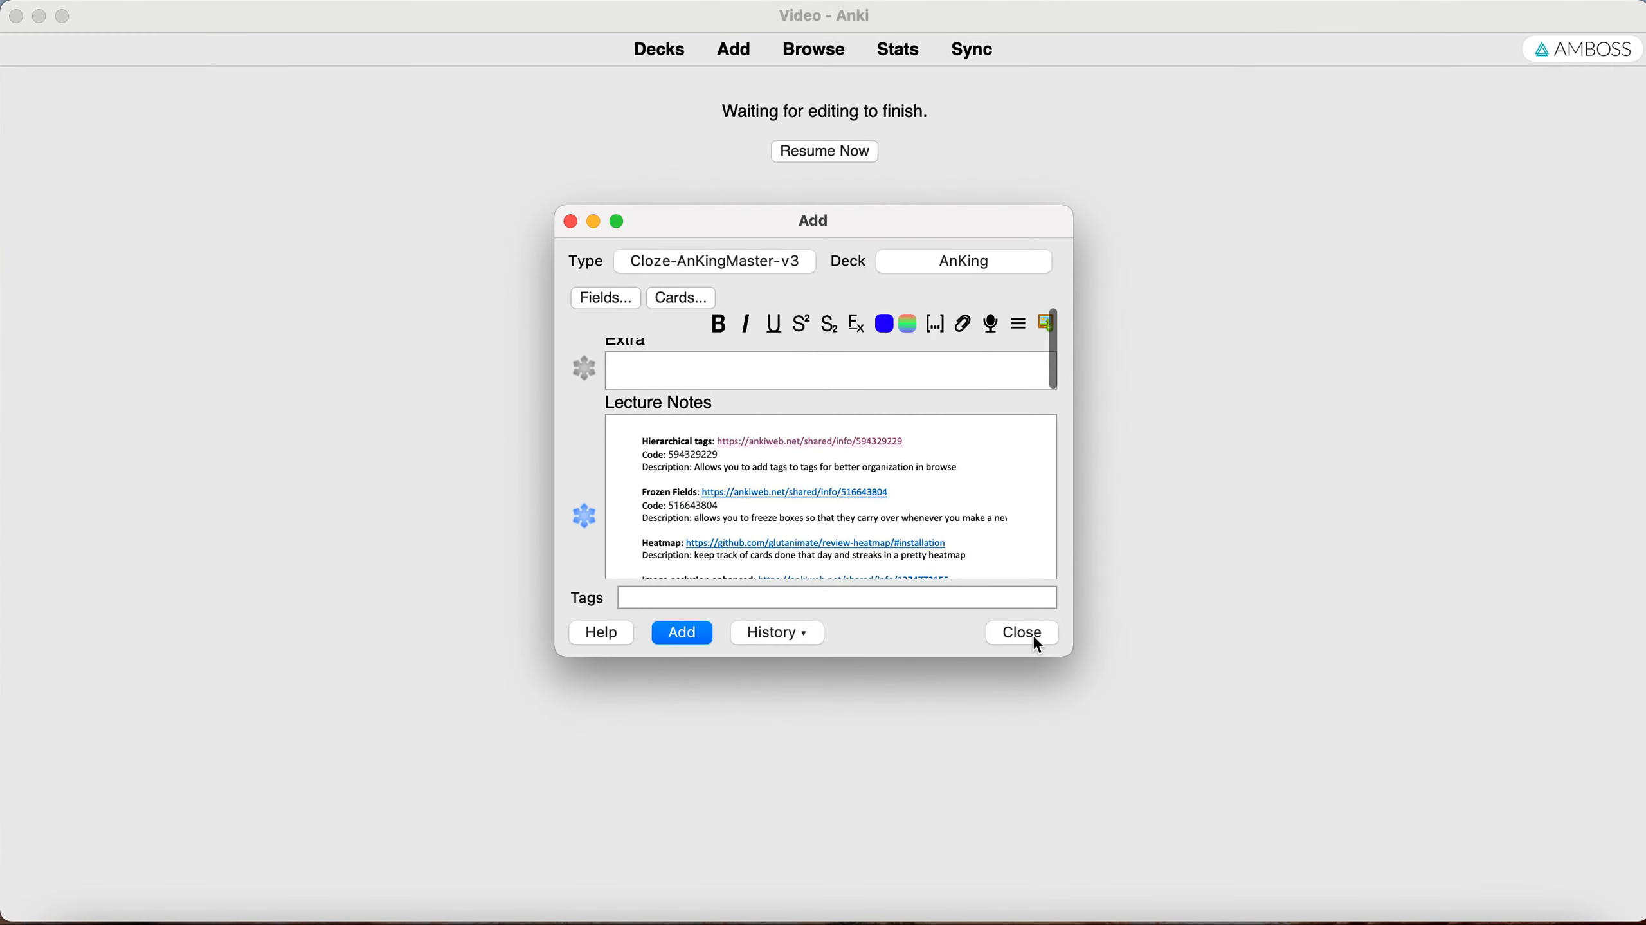
left_click(1031, 633)
Review the add-on entries in the Anki Help document in Word, and return to Anki to view the Add window's image occlusion option.
key("ctrl+Up")
left_click(623, 691)
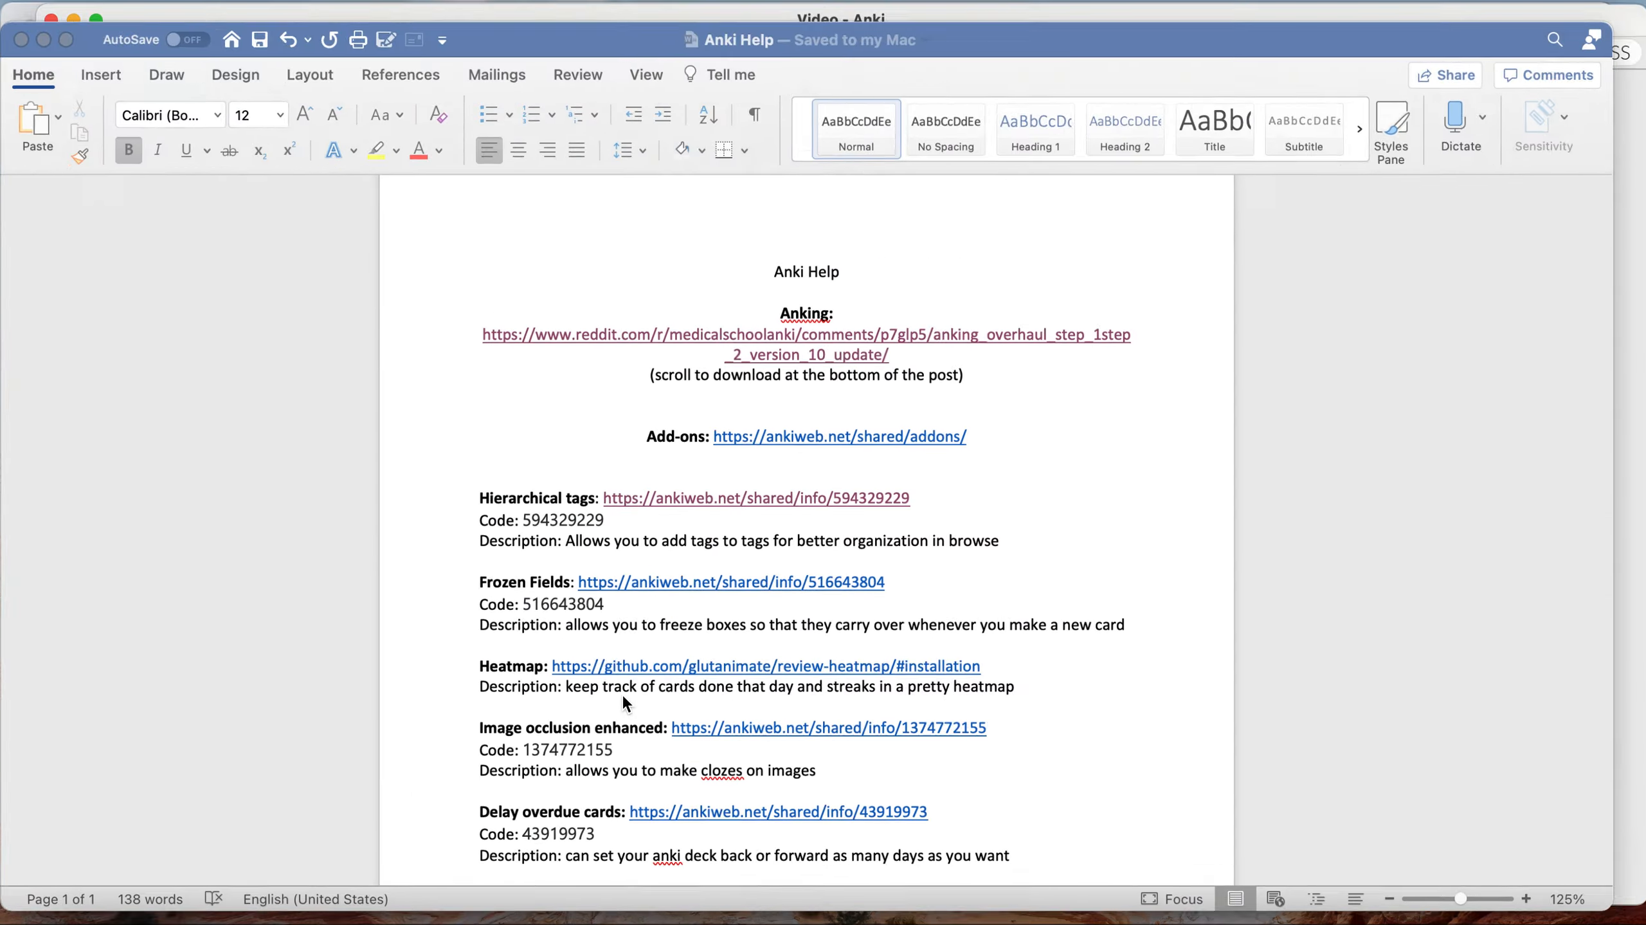
scroll(709, 559, "down", 2)
key("ctrl+Up")
left_click(1059, 361)
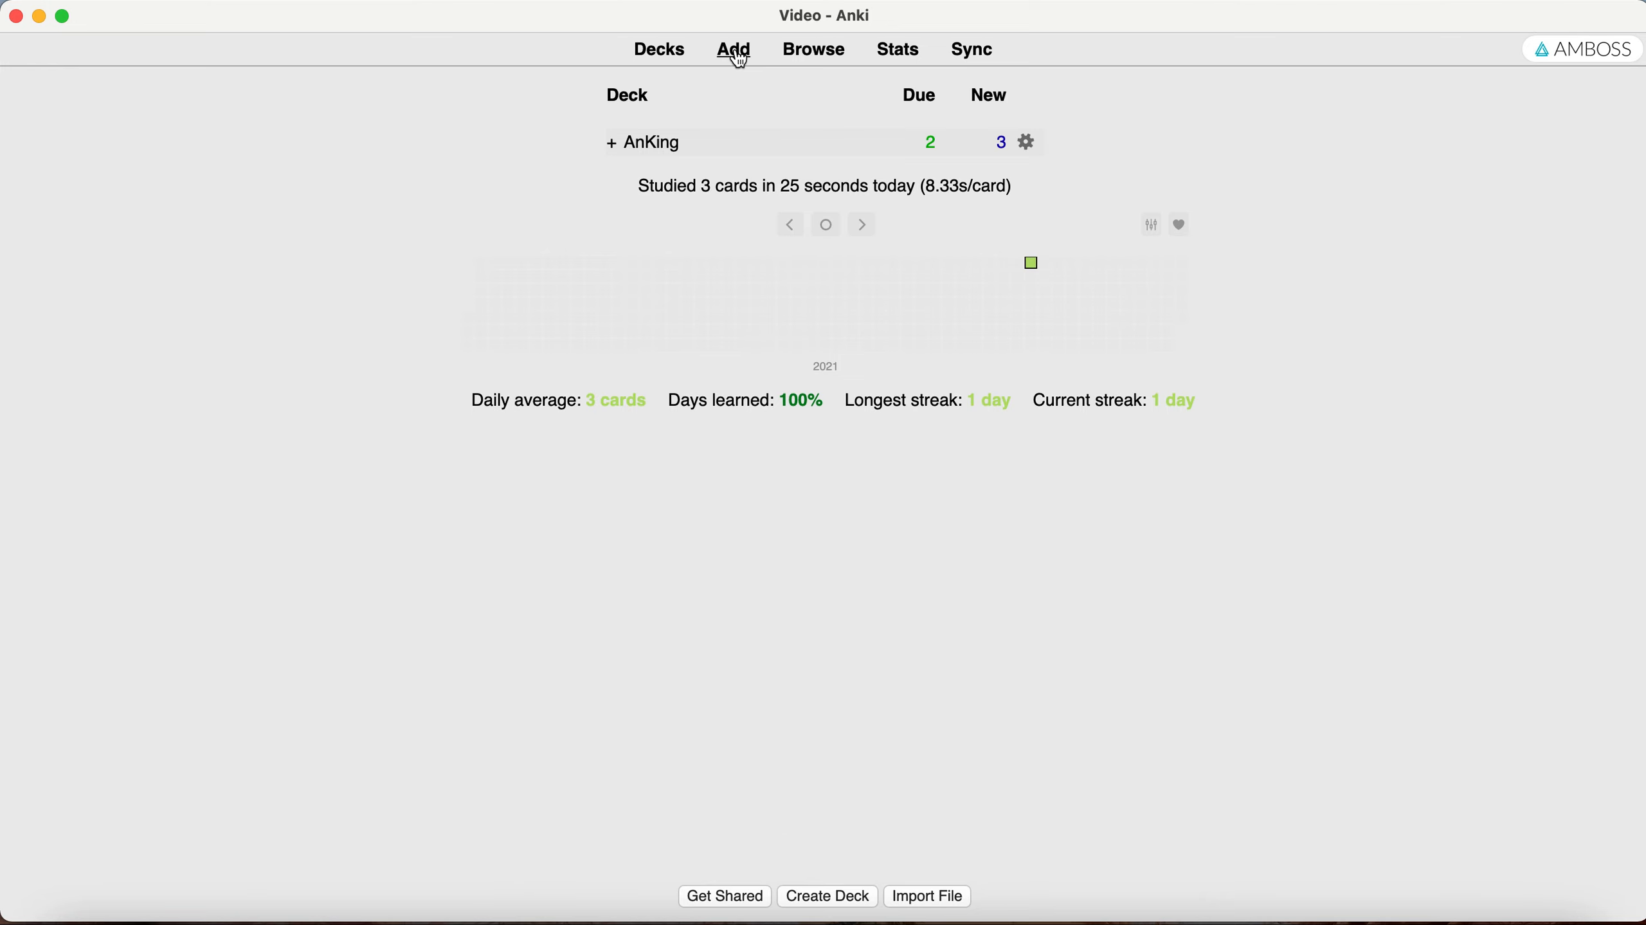
left_click(737, 52)
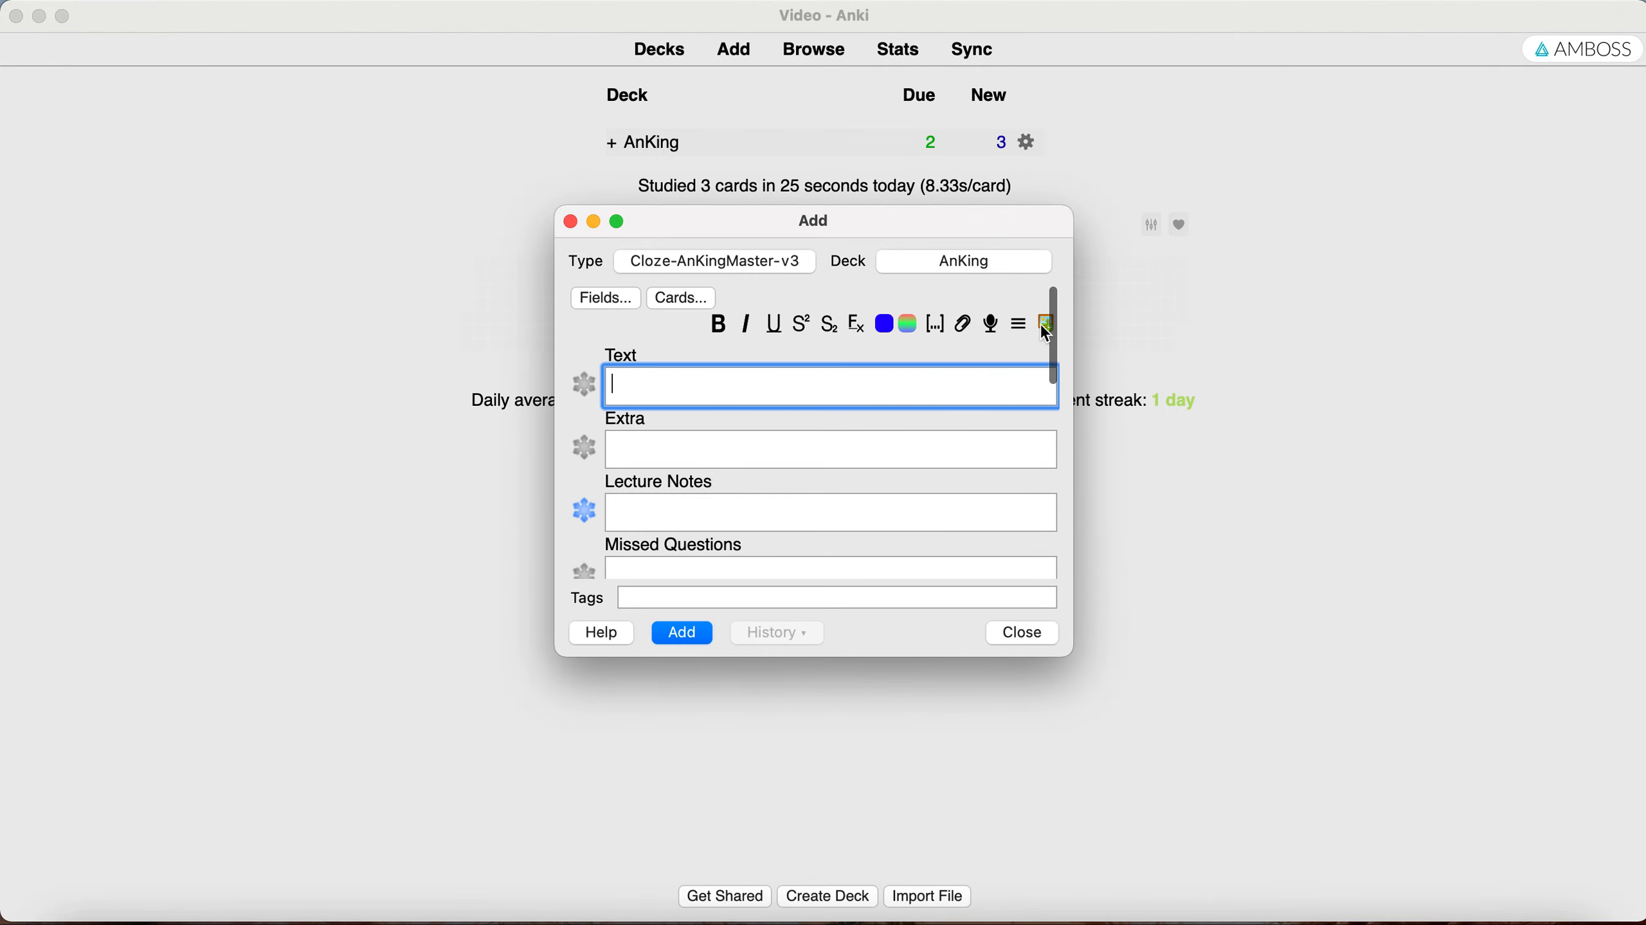
left_click(1027, 632)
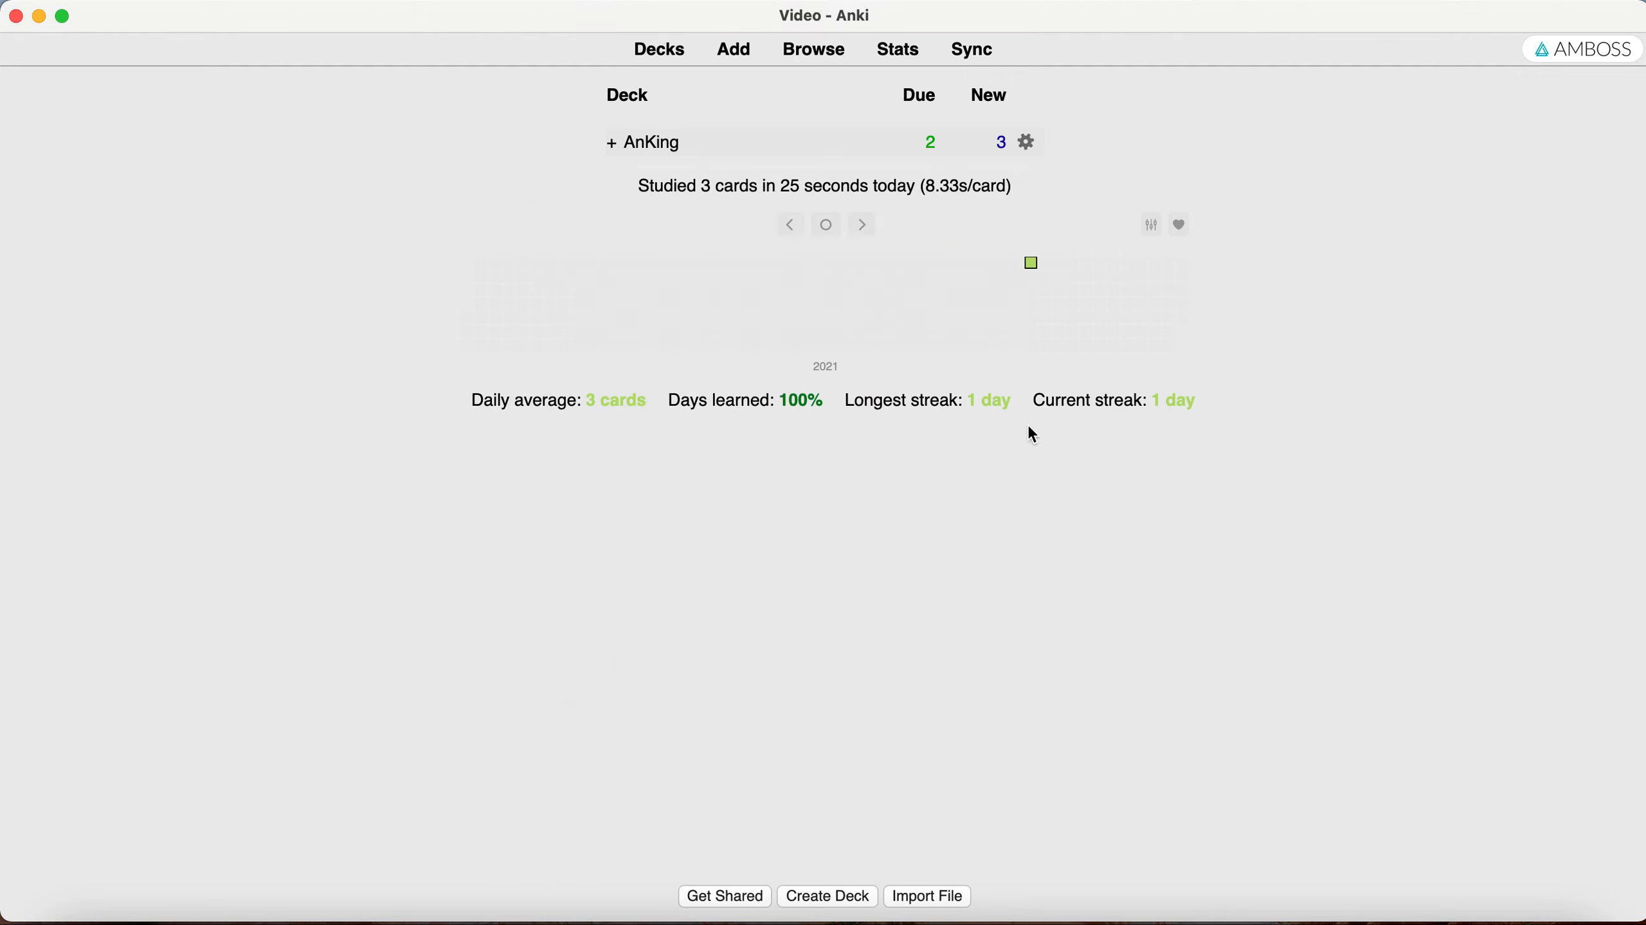
Try Delay Overdue on the AnKing deck with a manually entered delay of -1 days, without applying it.
left_click(1028, 143)
left_click(1189, 92)
left_click(1027, 142)
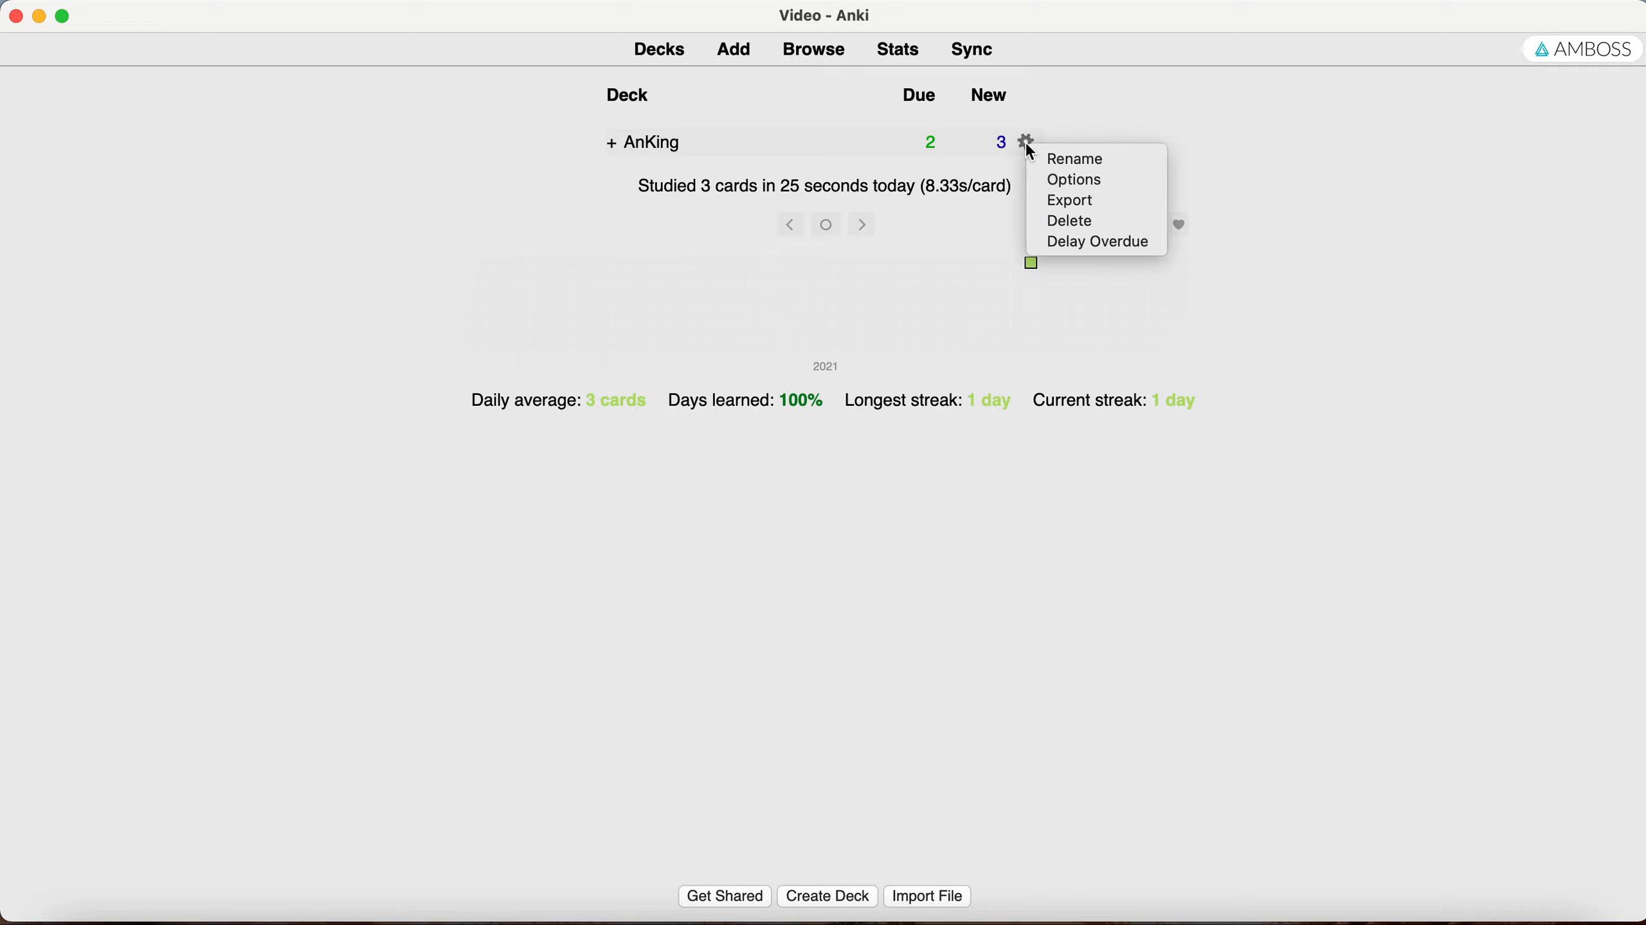
left_click(1072, 242)
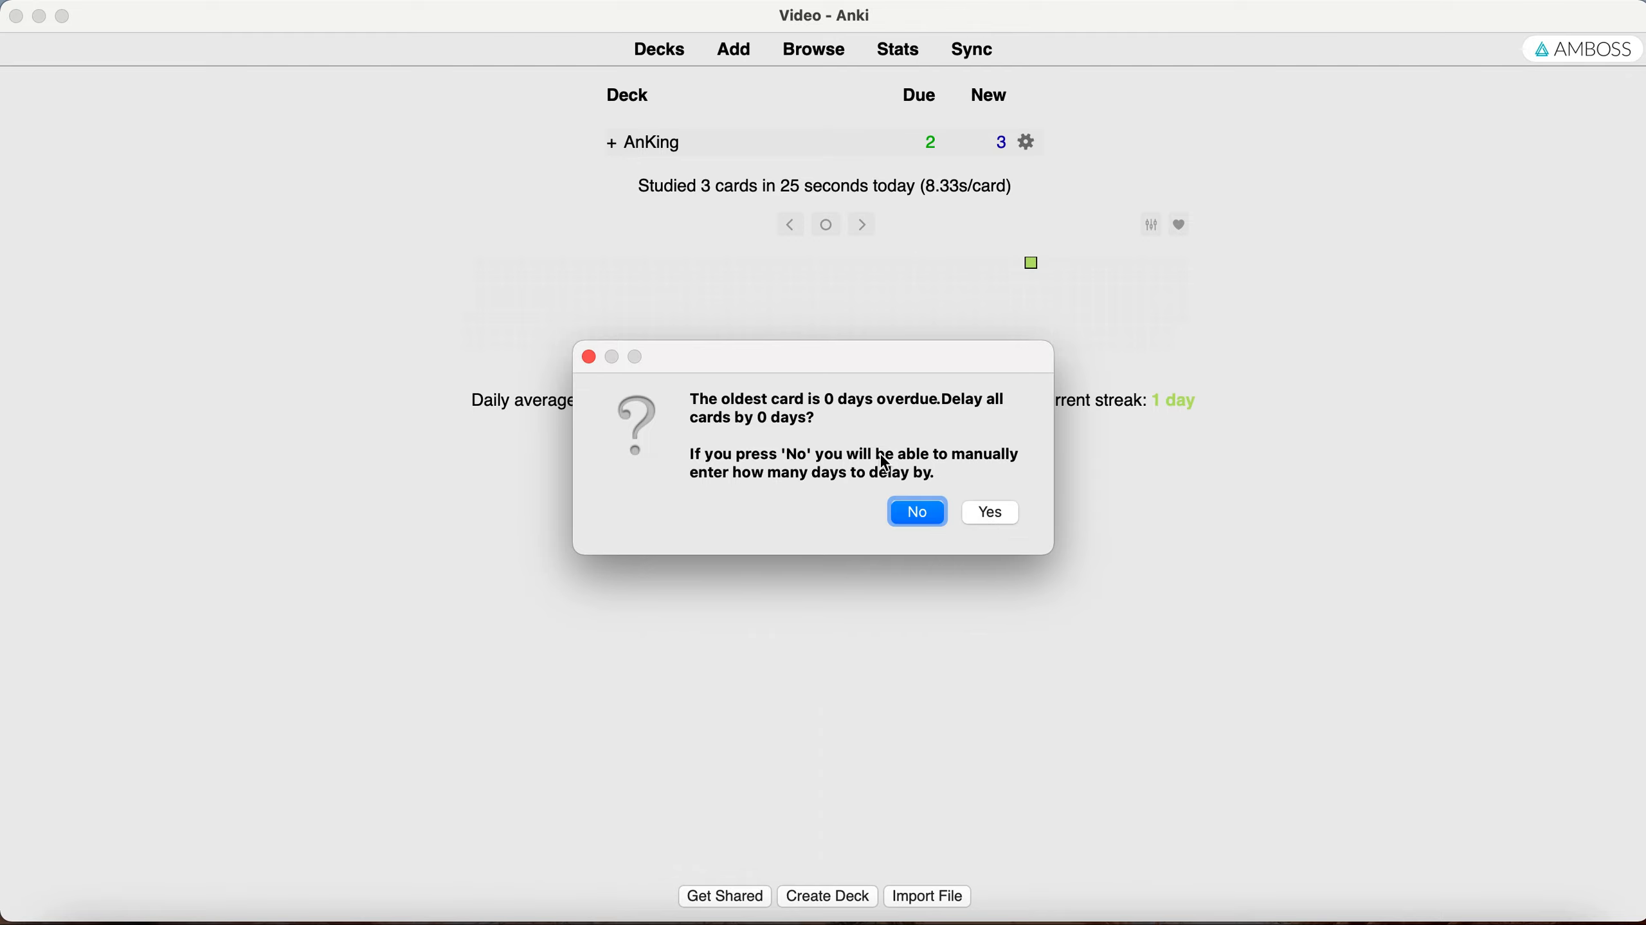
left_click(920, 508)
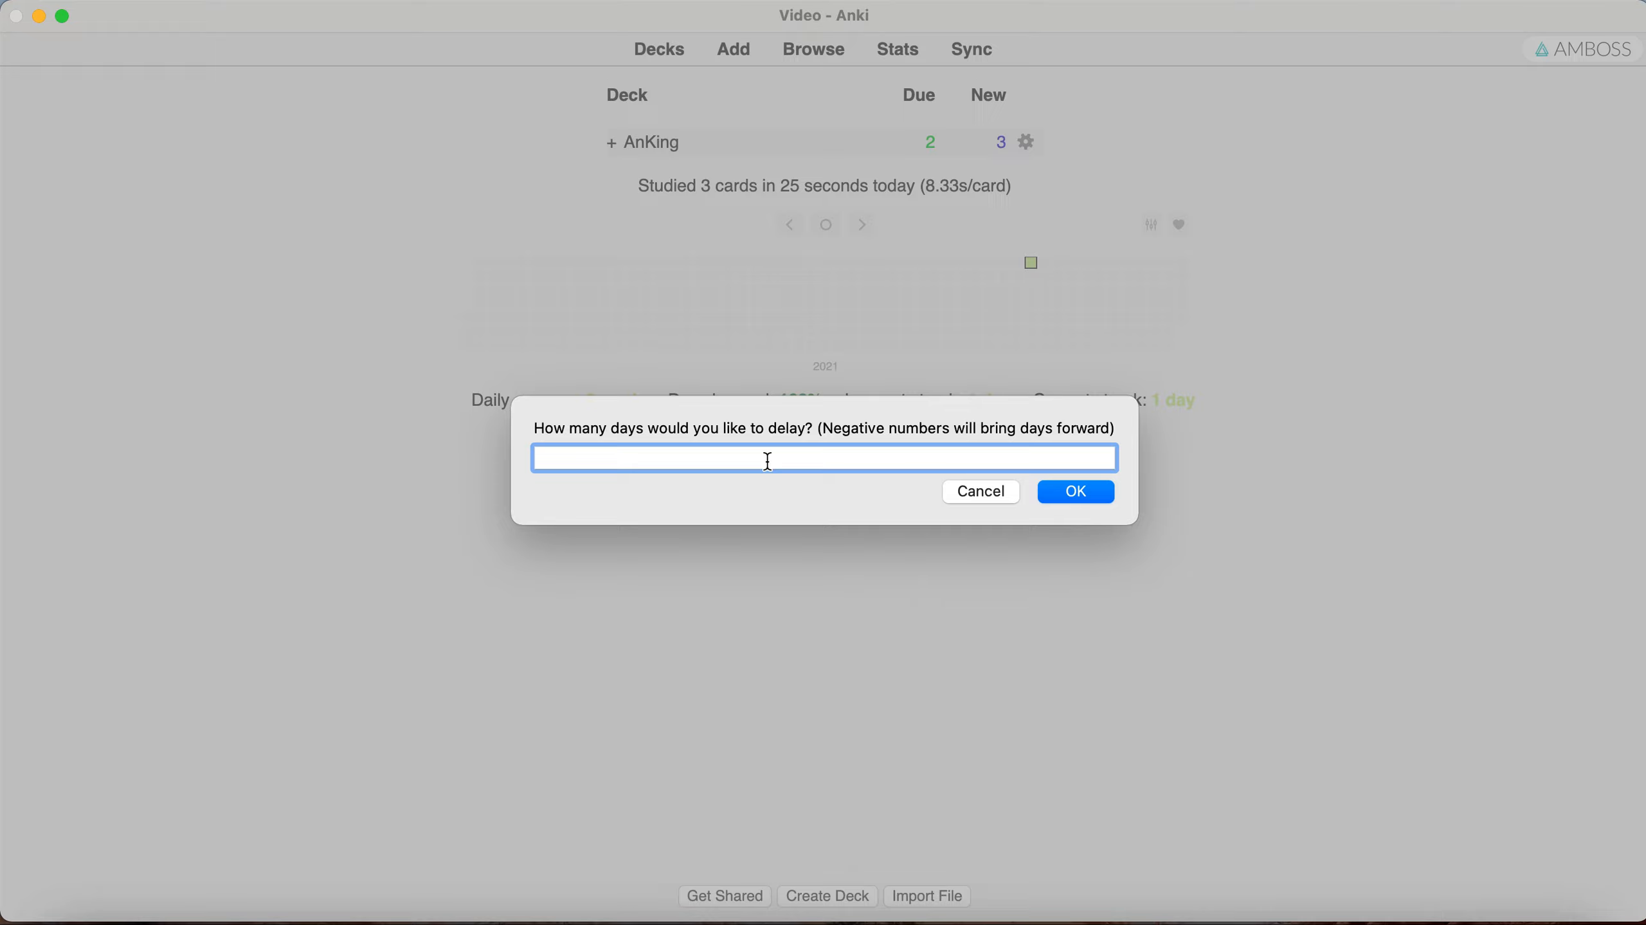
type("-1")
left_click(995, 487)
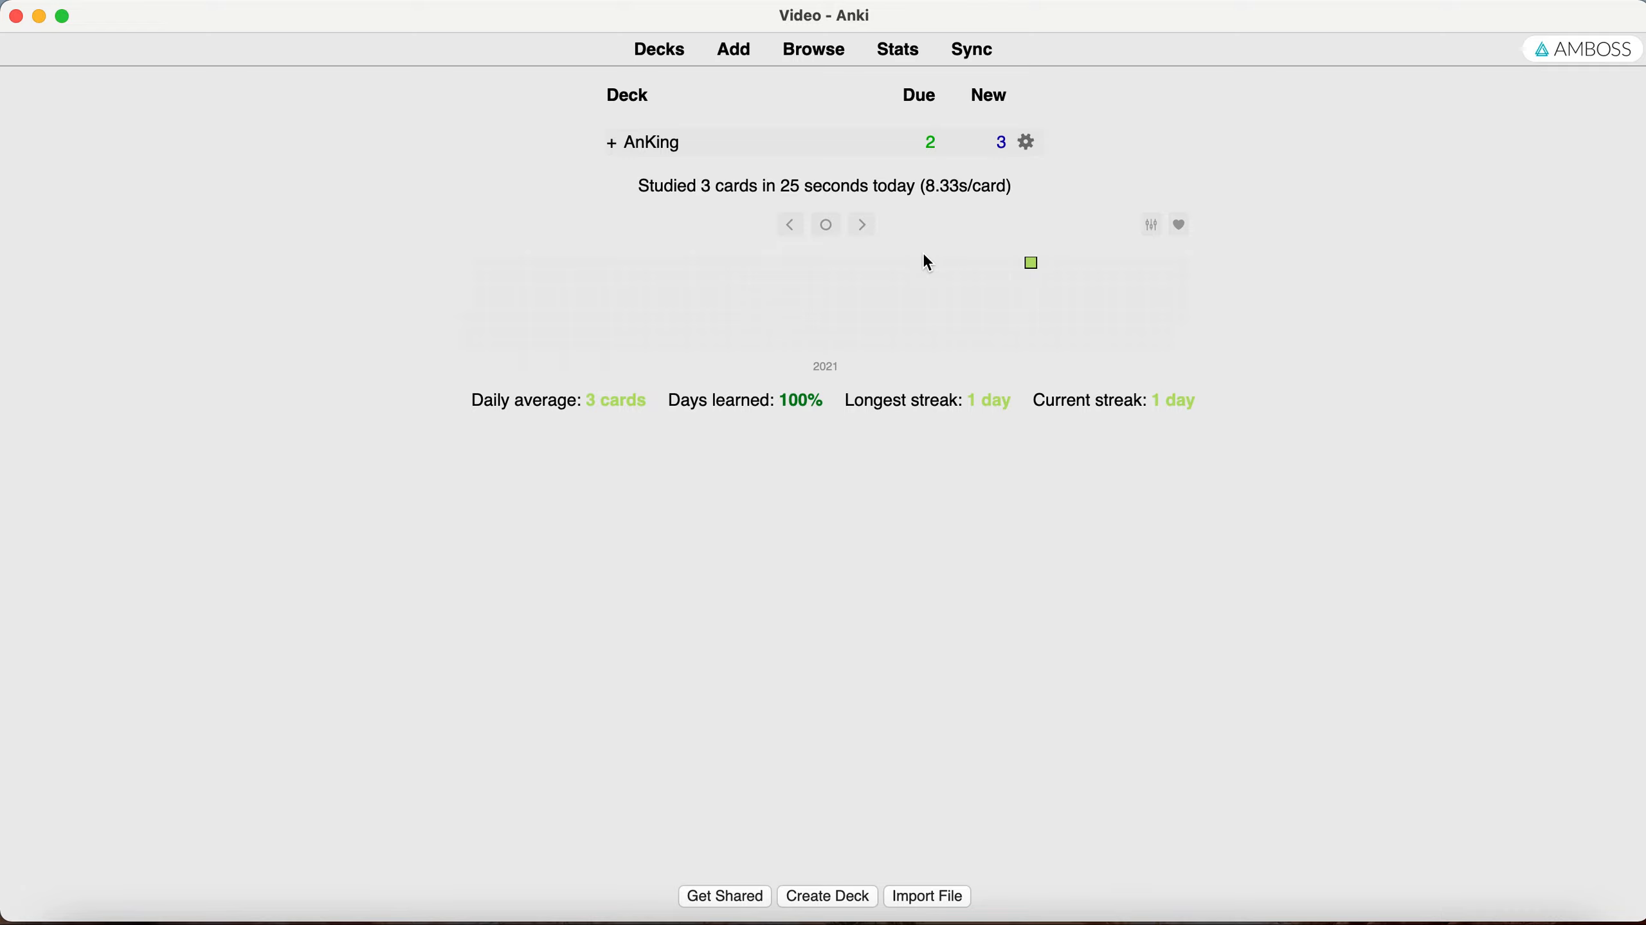
Add a note reading "diabetes is bad" with diabetes as a cloze deletion, and close the Add window.
left_click(736, 53)
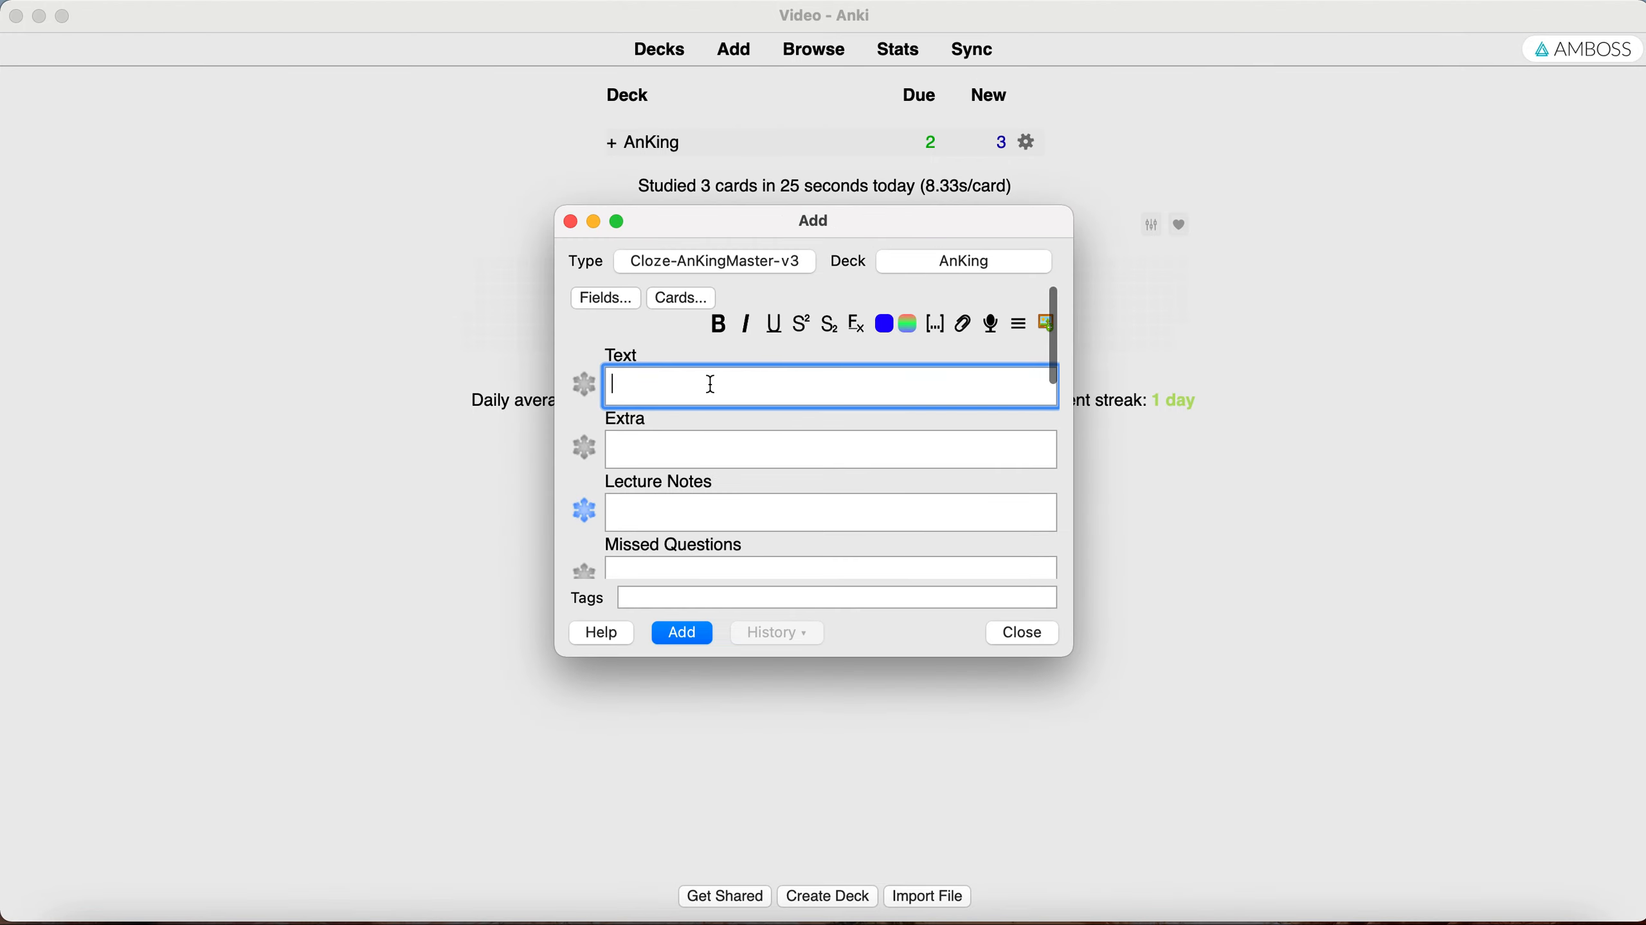
type("diabetes is bad")
double_click(649, 385)
key("super+shift+c")
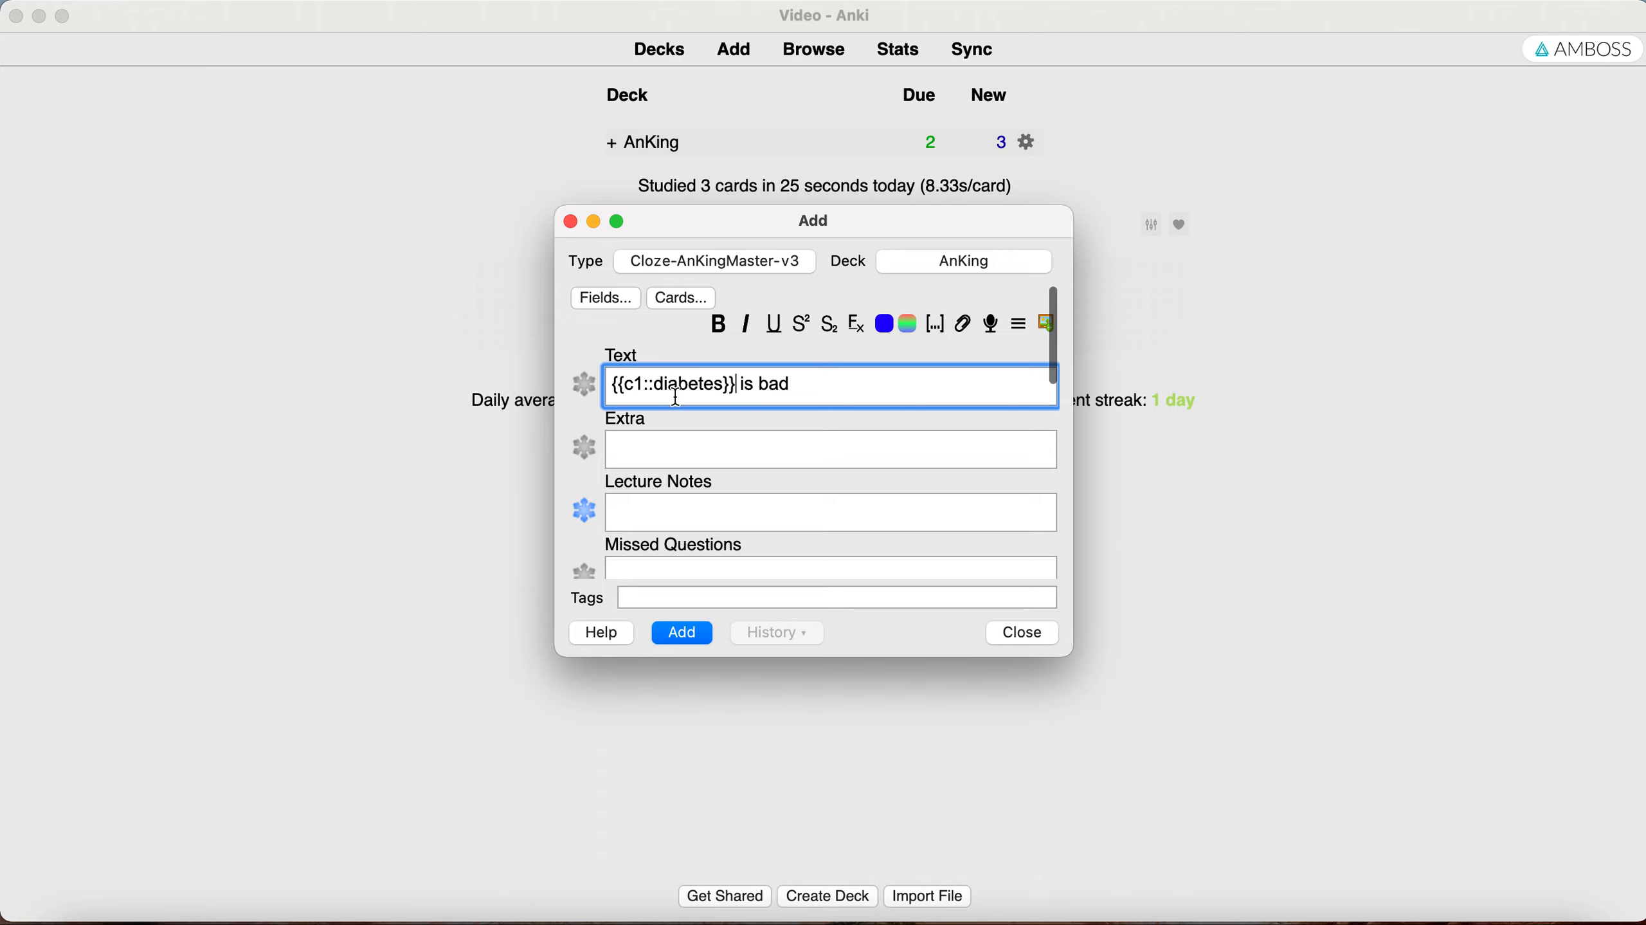
left_click(703, 632)
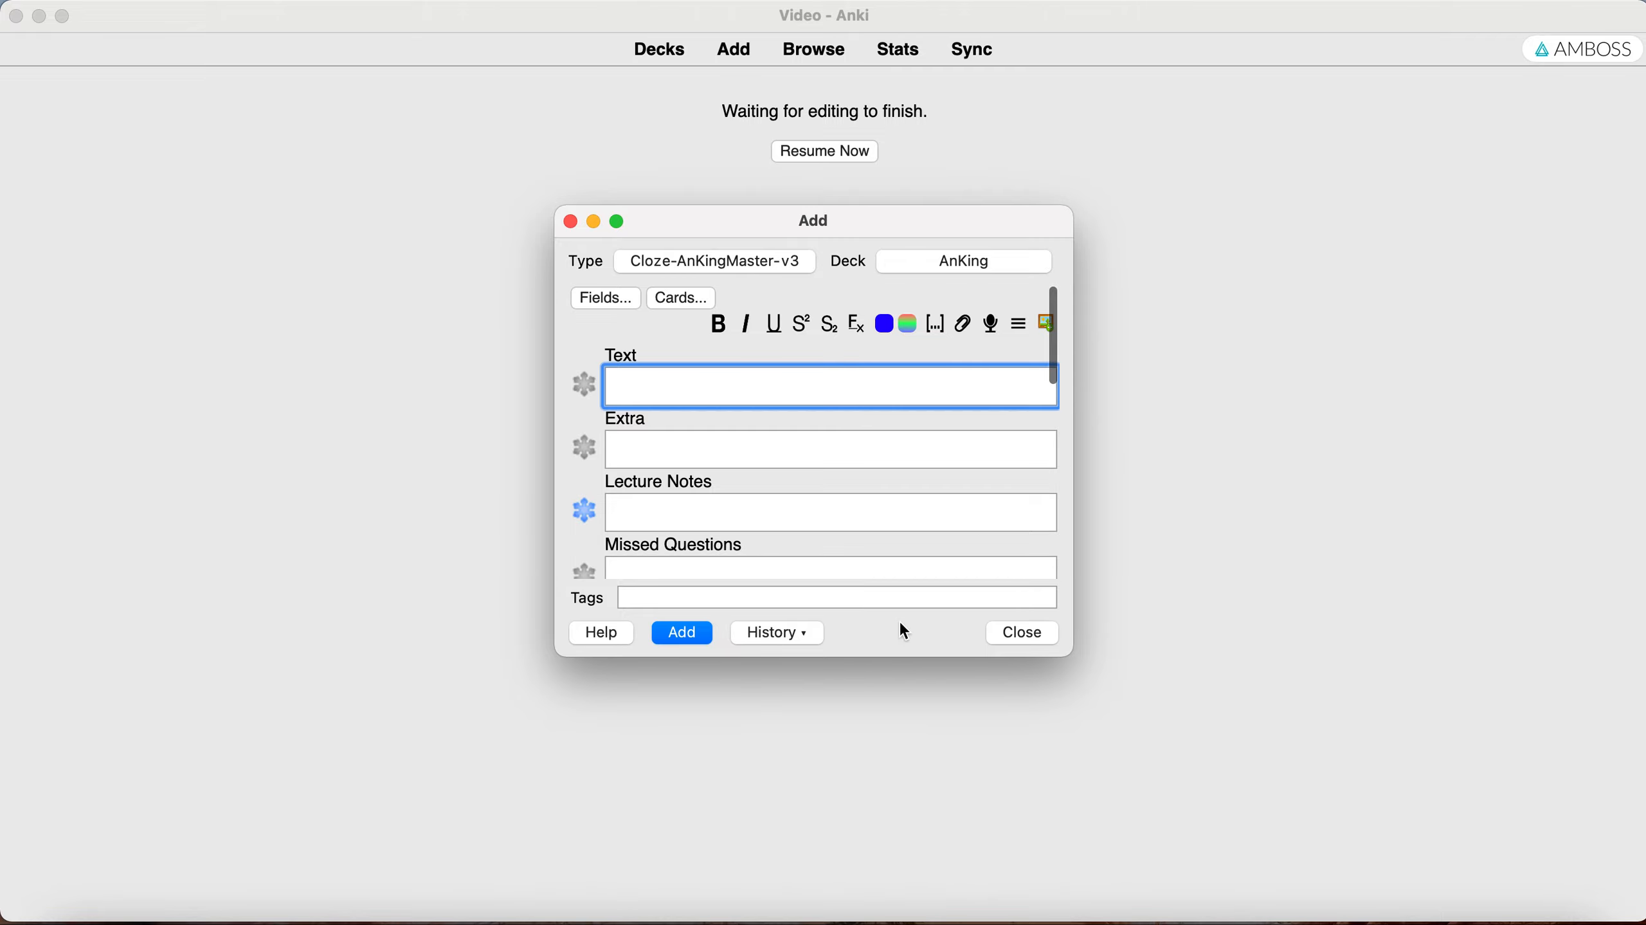
left_click(1014, 633)
Study the AnKing deck, rating the preceding cards Good, and reveal the answer of the diabetes card.
left_click(671, 156)
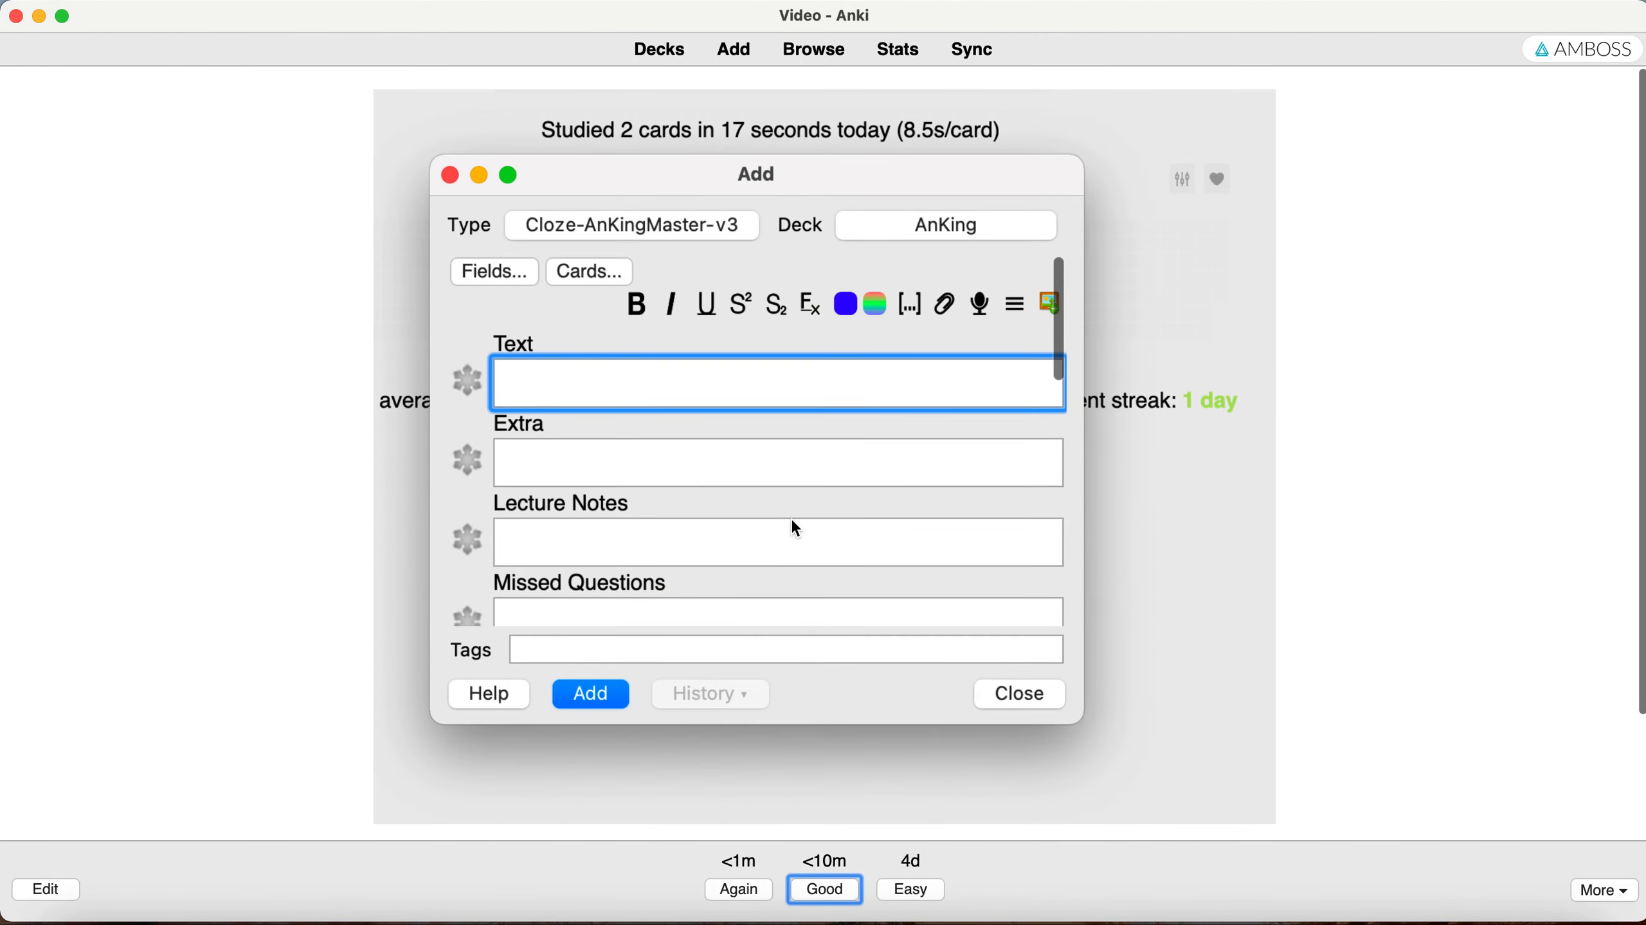
key("space")
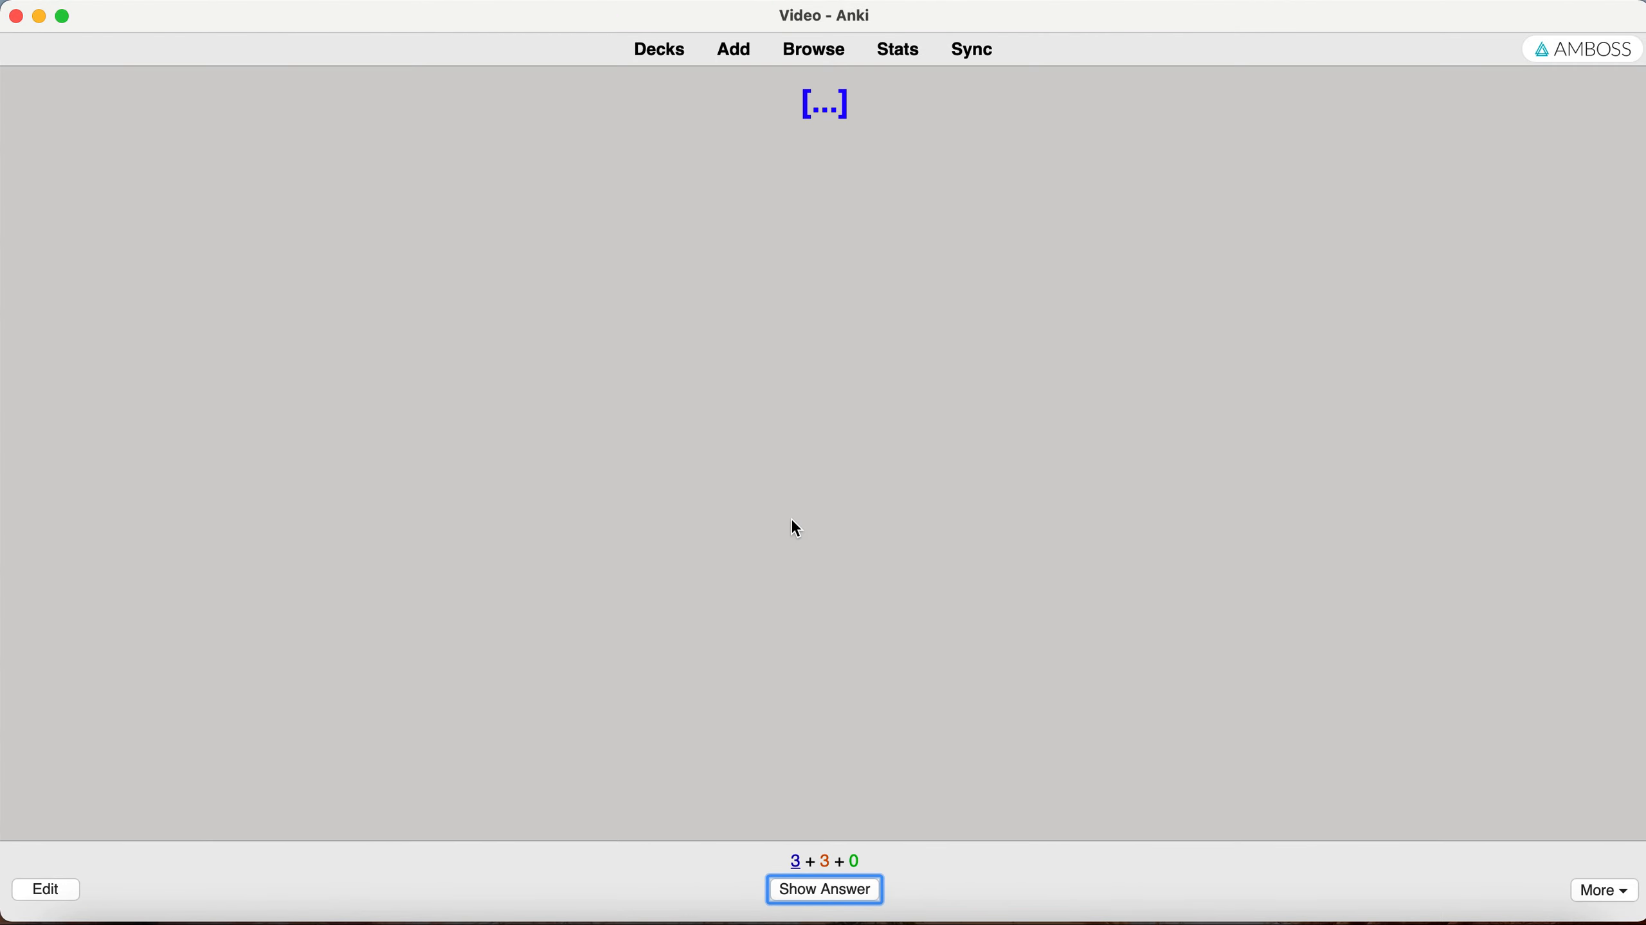
key("space")
key("space")
key("space")
key("space")
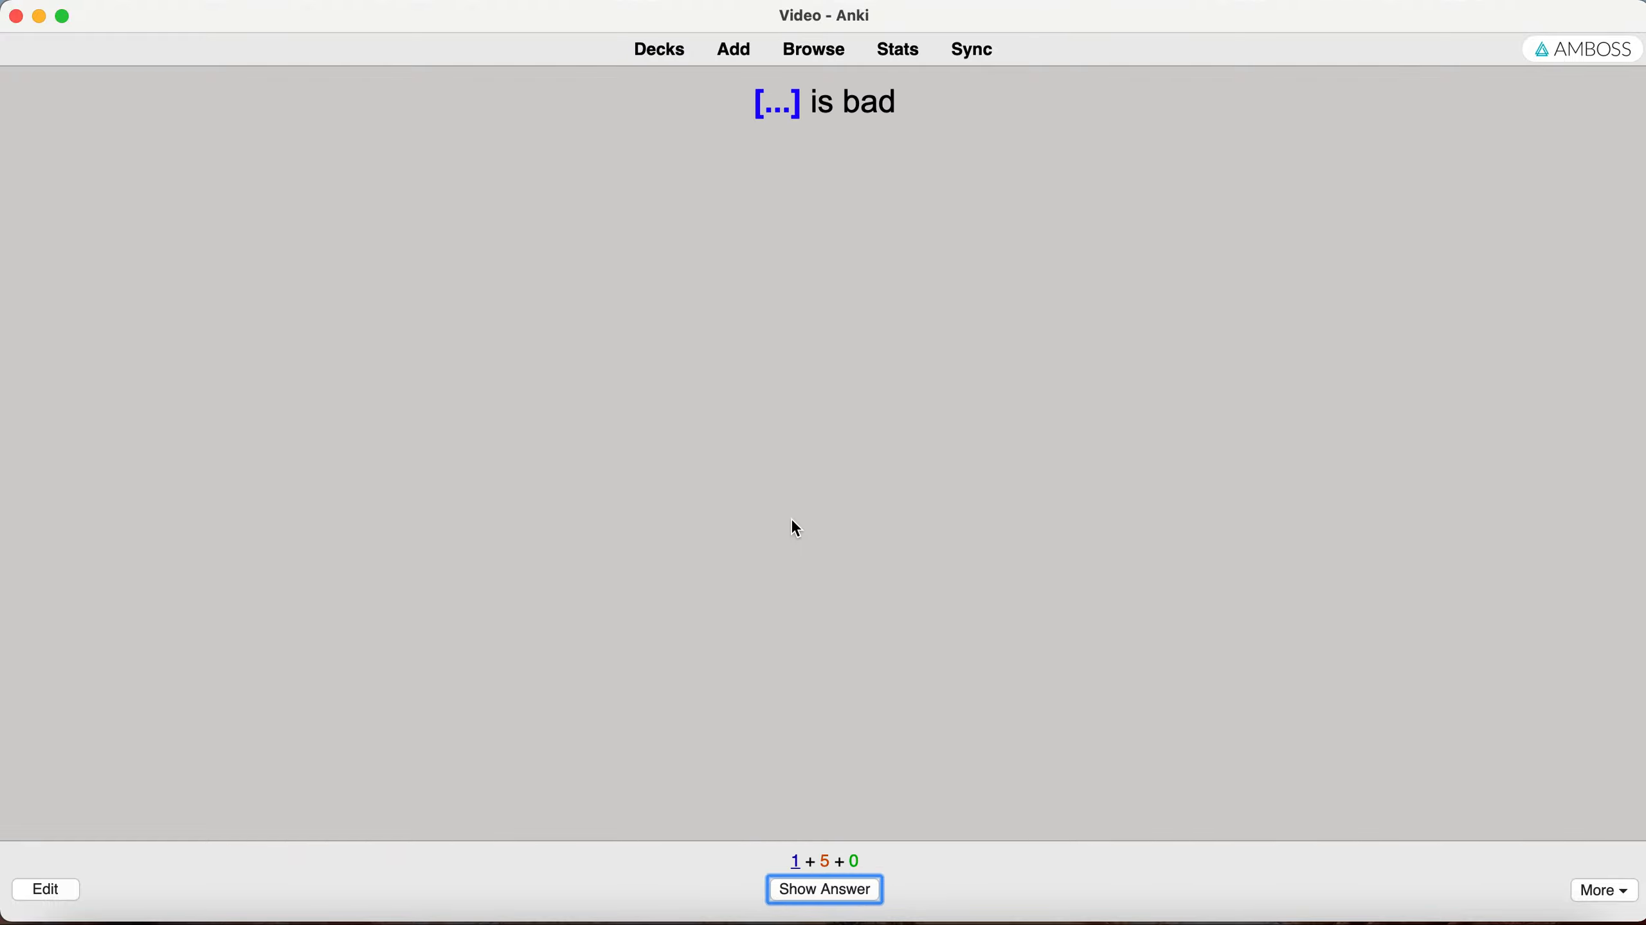
key("space")
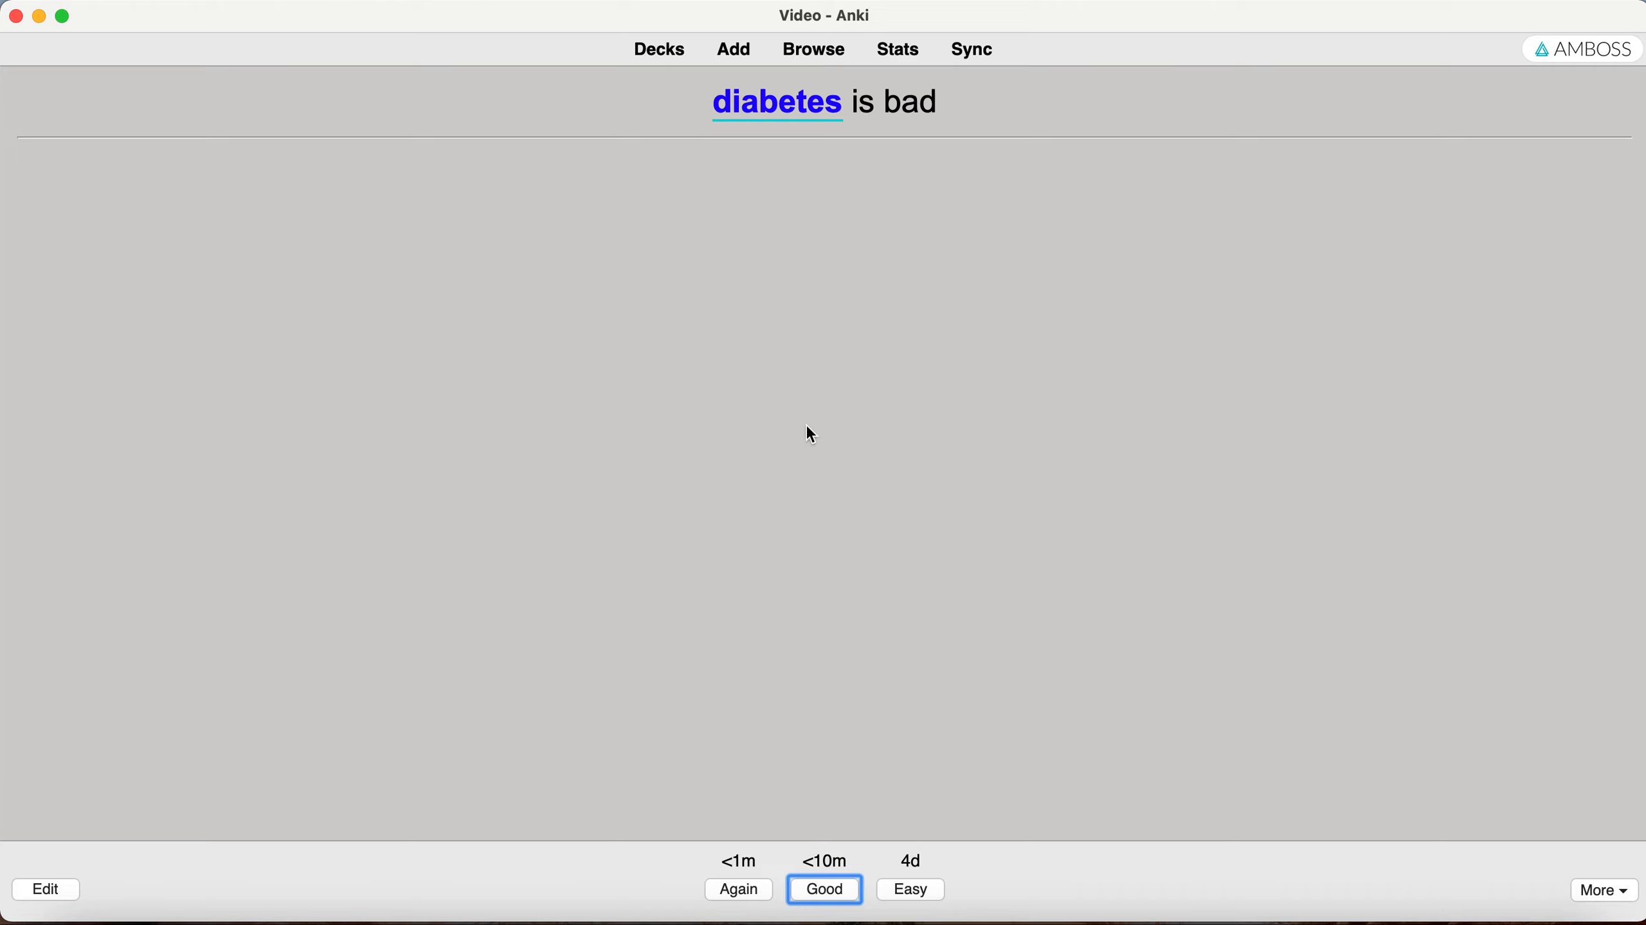
Read the AMBOSS definition of diabetes on the card and open its Pathophysiology section in the AMBOSS viewer.
mouse_move(786, 107)
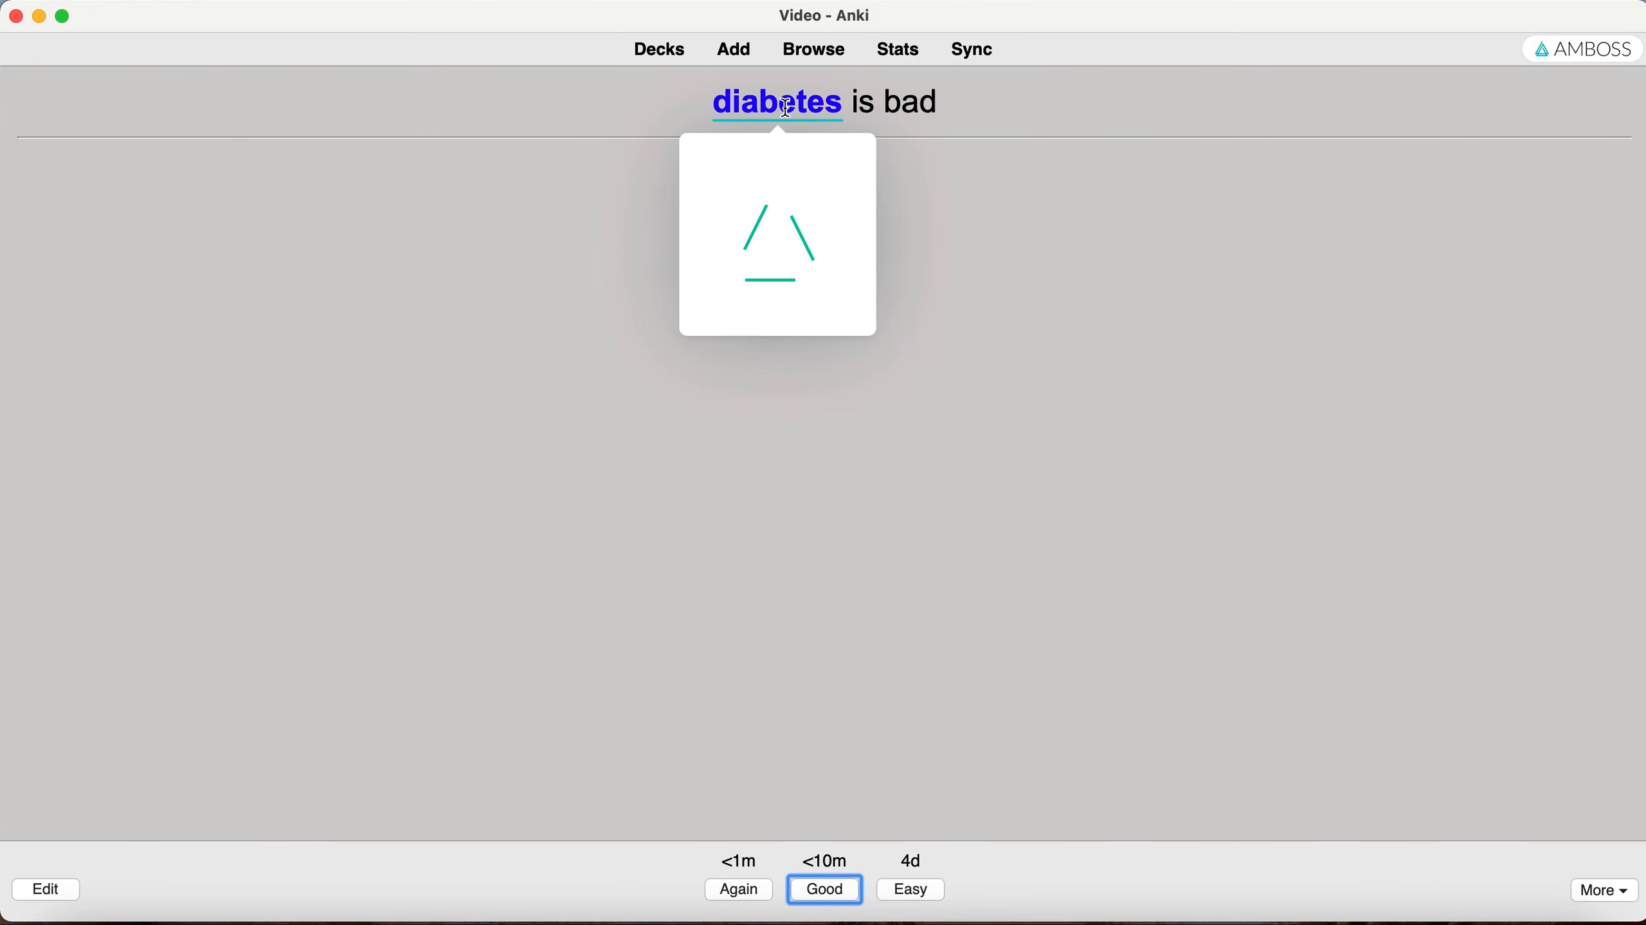
scroll(816, 518, "down", 2)
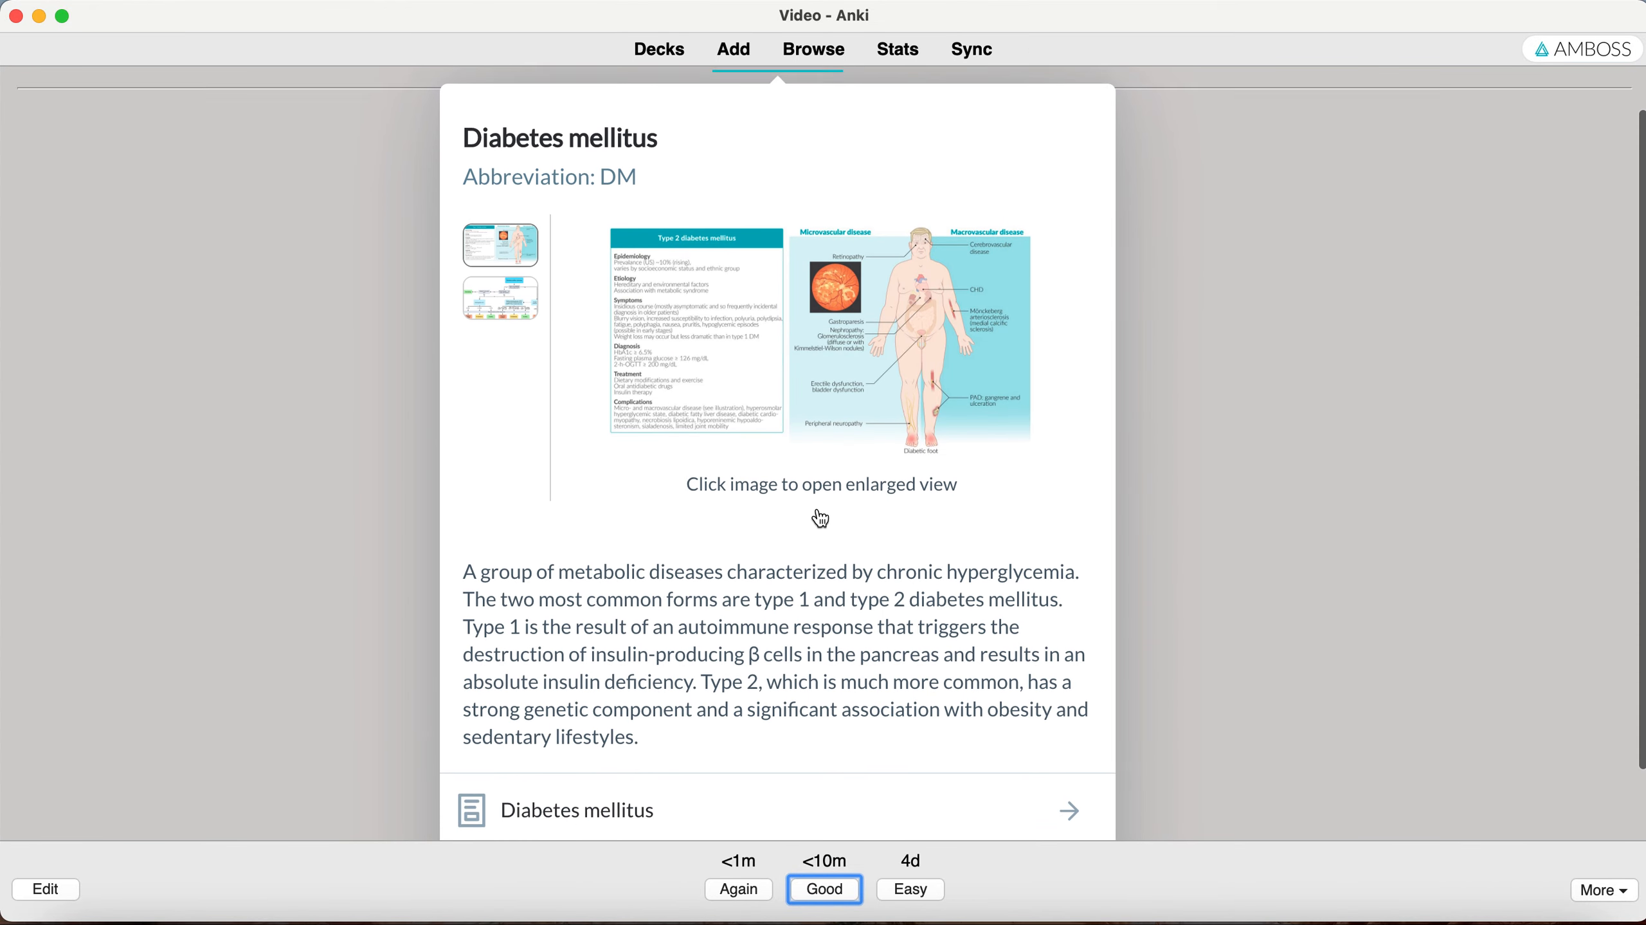
scroll(802, 515, "down", 2)
scroll(744, 616, "up", 2)
scroll(665, 712, "down", 2)
left_click(665, 713)
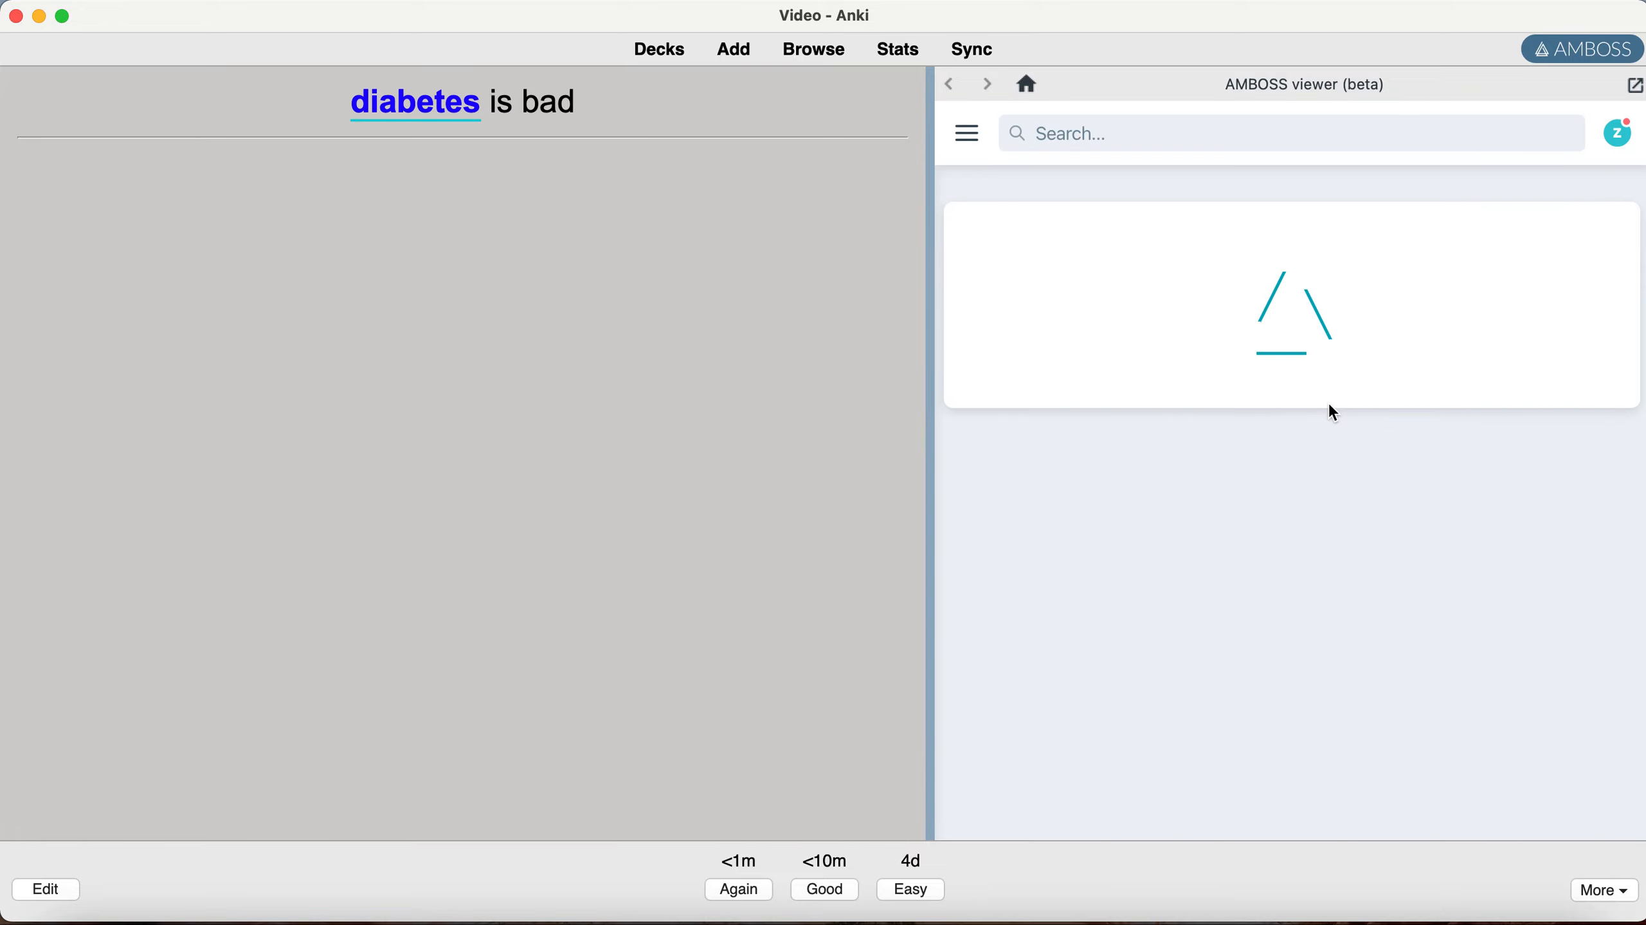
Browse the sections of the Diabetes mellitus article, close the AMBOSS viewer and return to the deck list.
scroll(1223, 442, "down", 7)
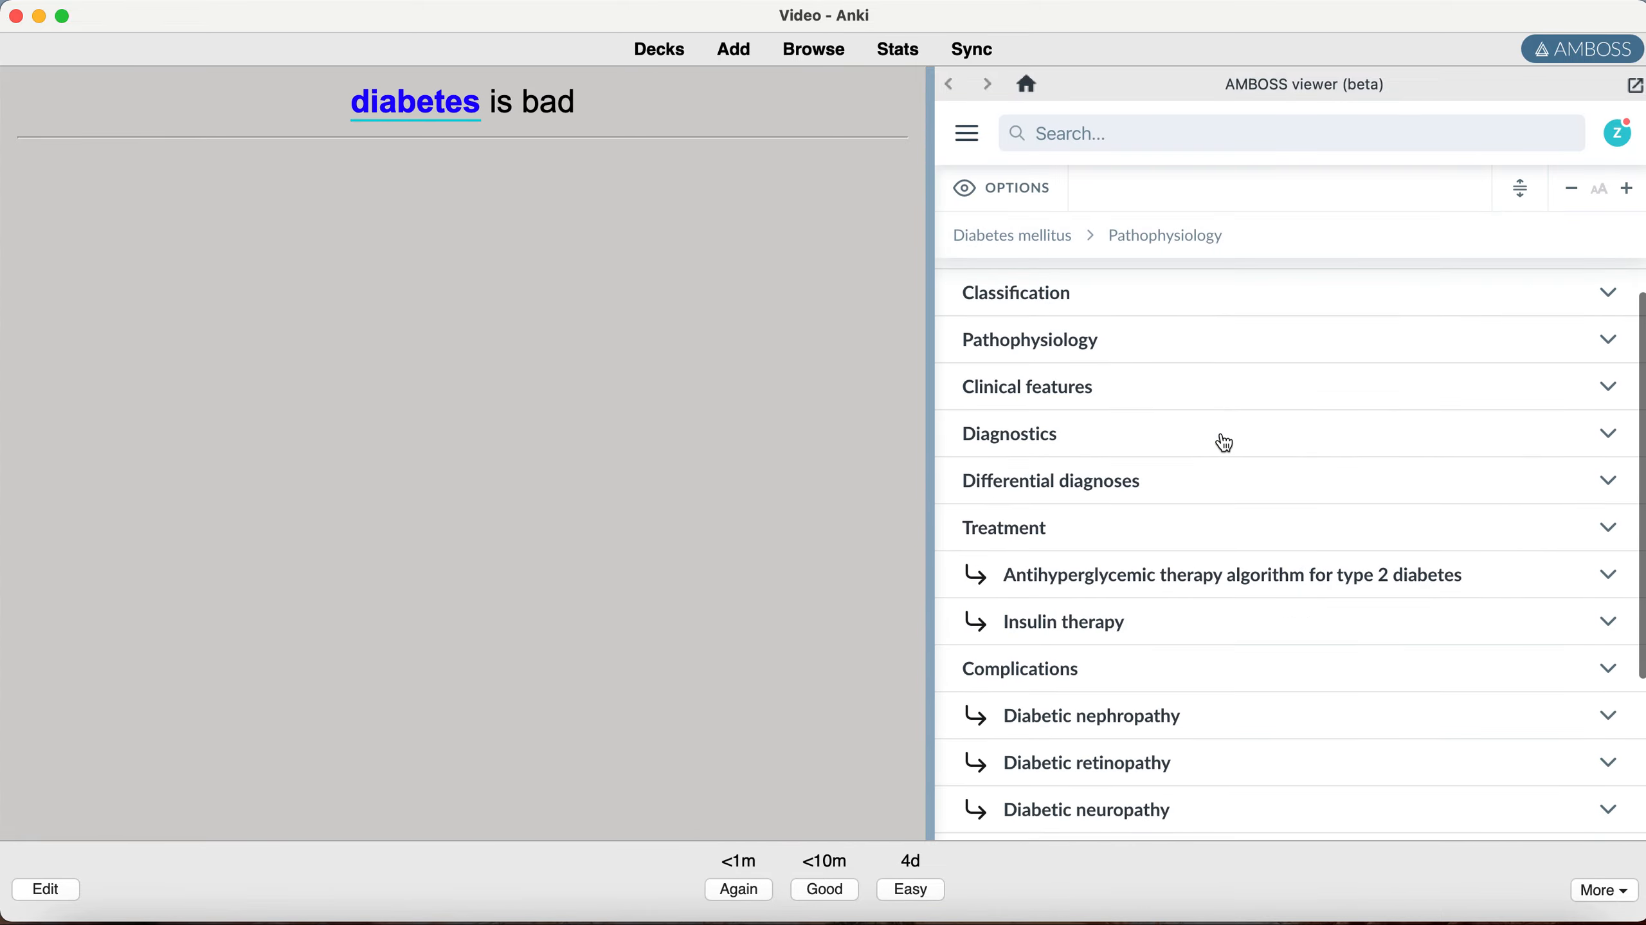
scroll(1223, 442, "up", 4)
scroll(1224, 440, "down", 3)
scroll(1264, 602, "up", 5)
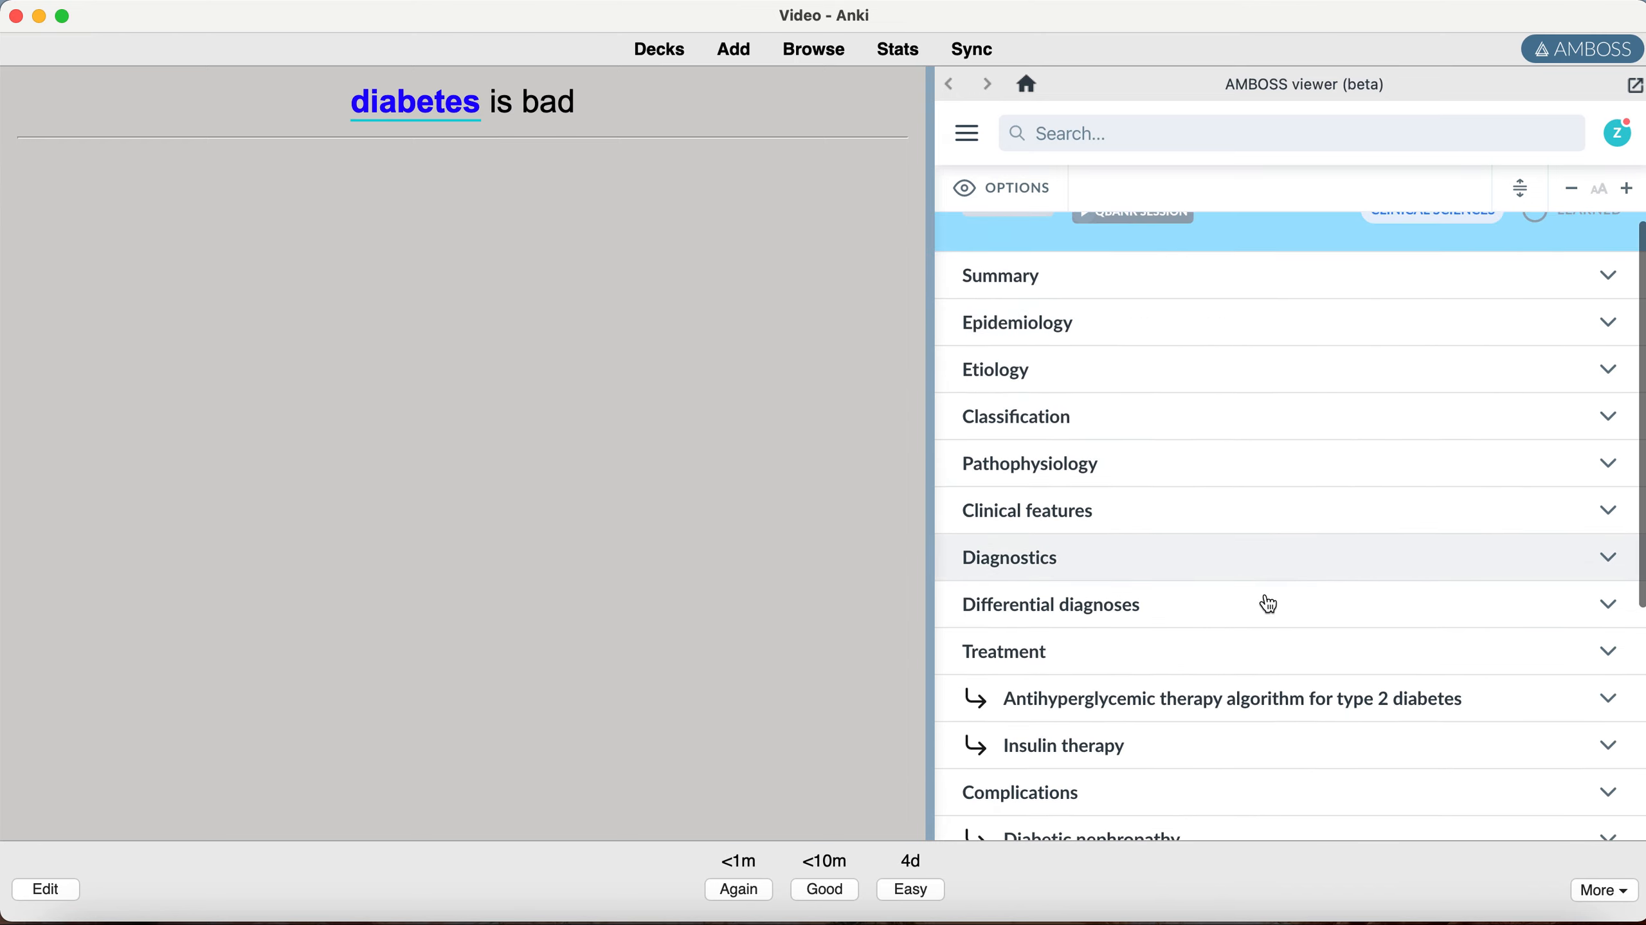
left_click(1577, 58)
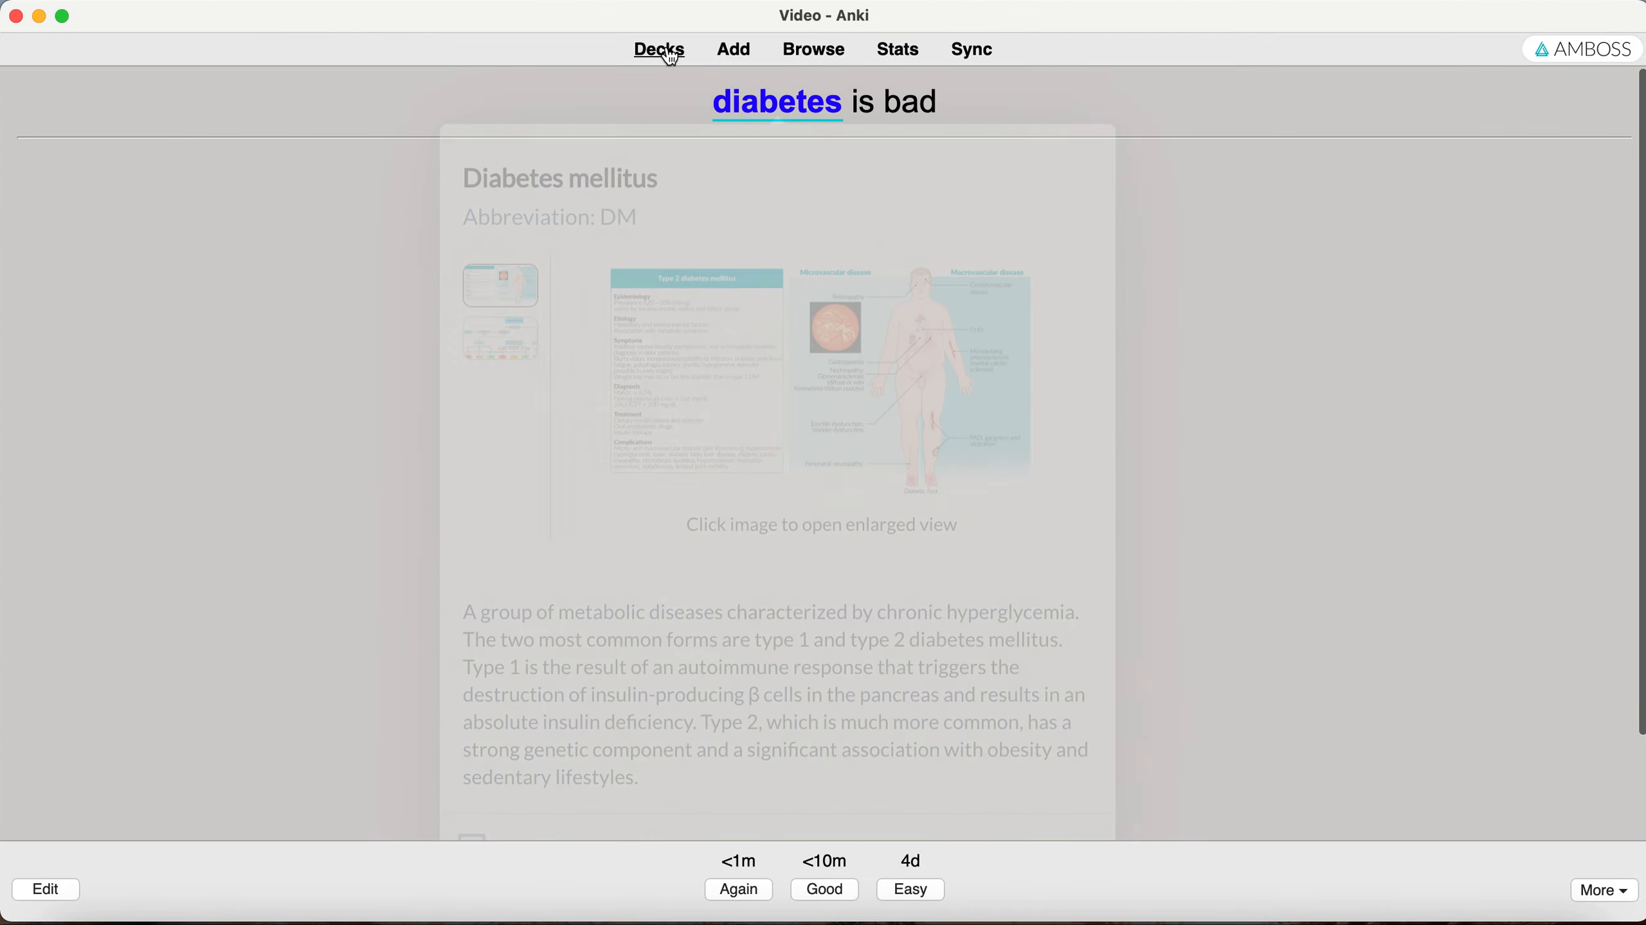
left_click(658, 49)
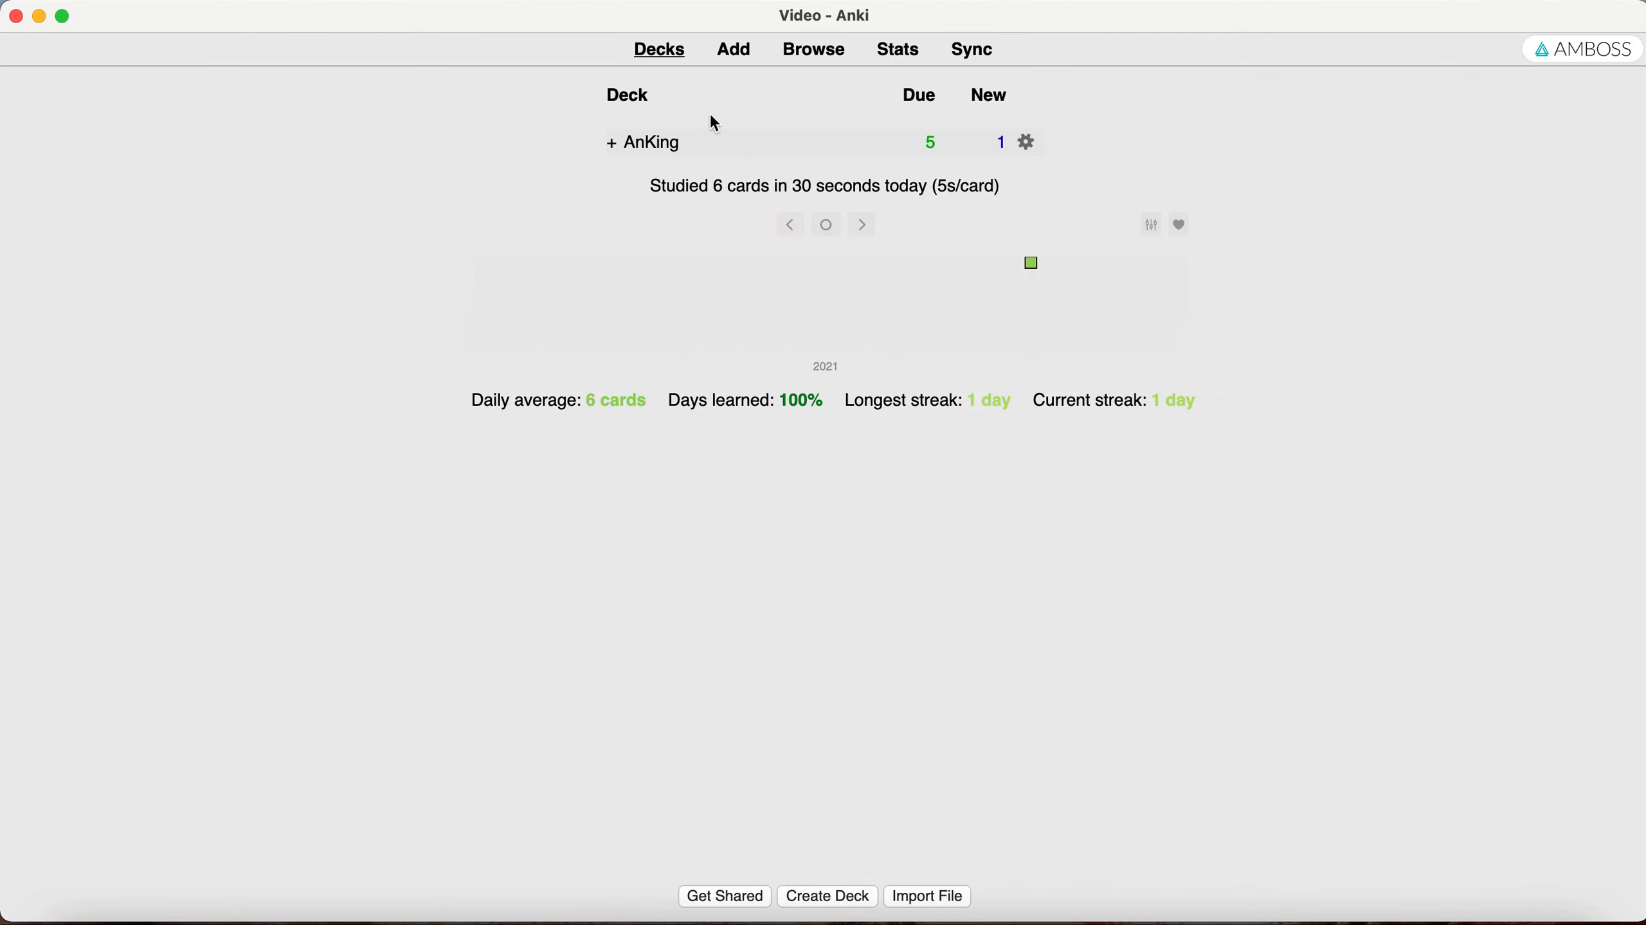
left_click(743, 55)
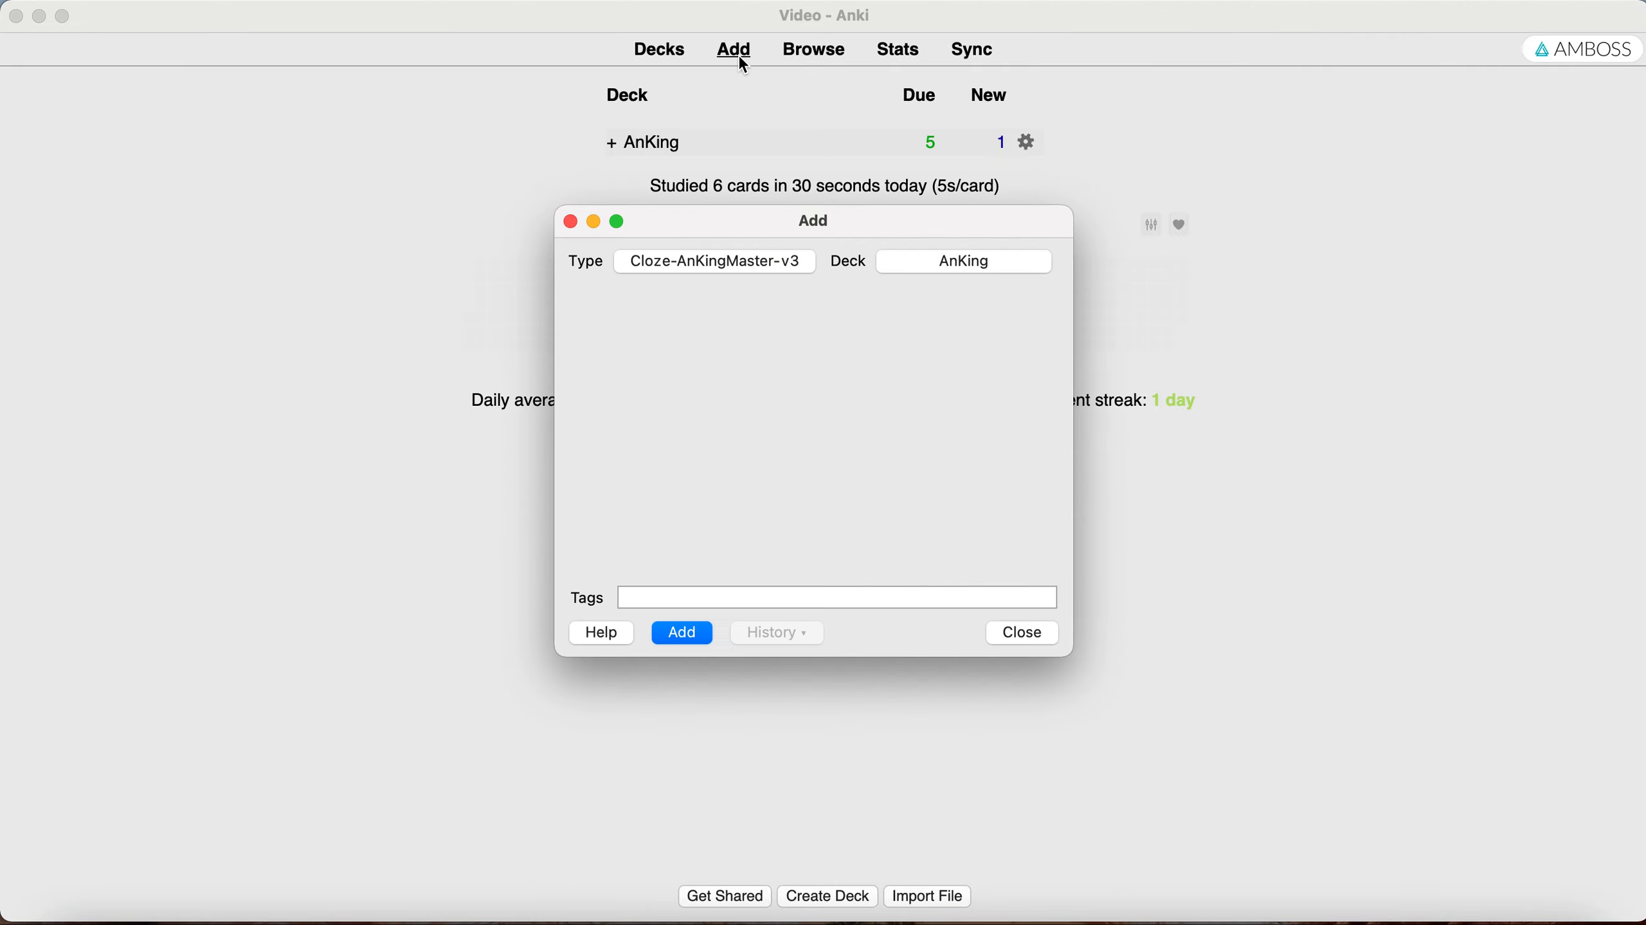
scroll(591, 563, "down", 3)
scroll(592, 564, "up", 3)
left_click(1011, 634)
Create a new deck named "fndjsa".
left_click(854, 896)
type("fndjsa")
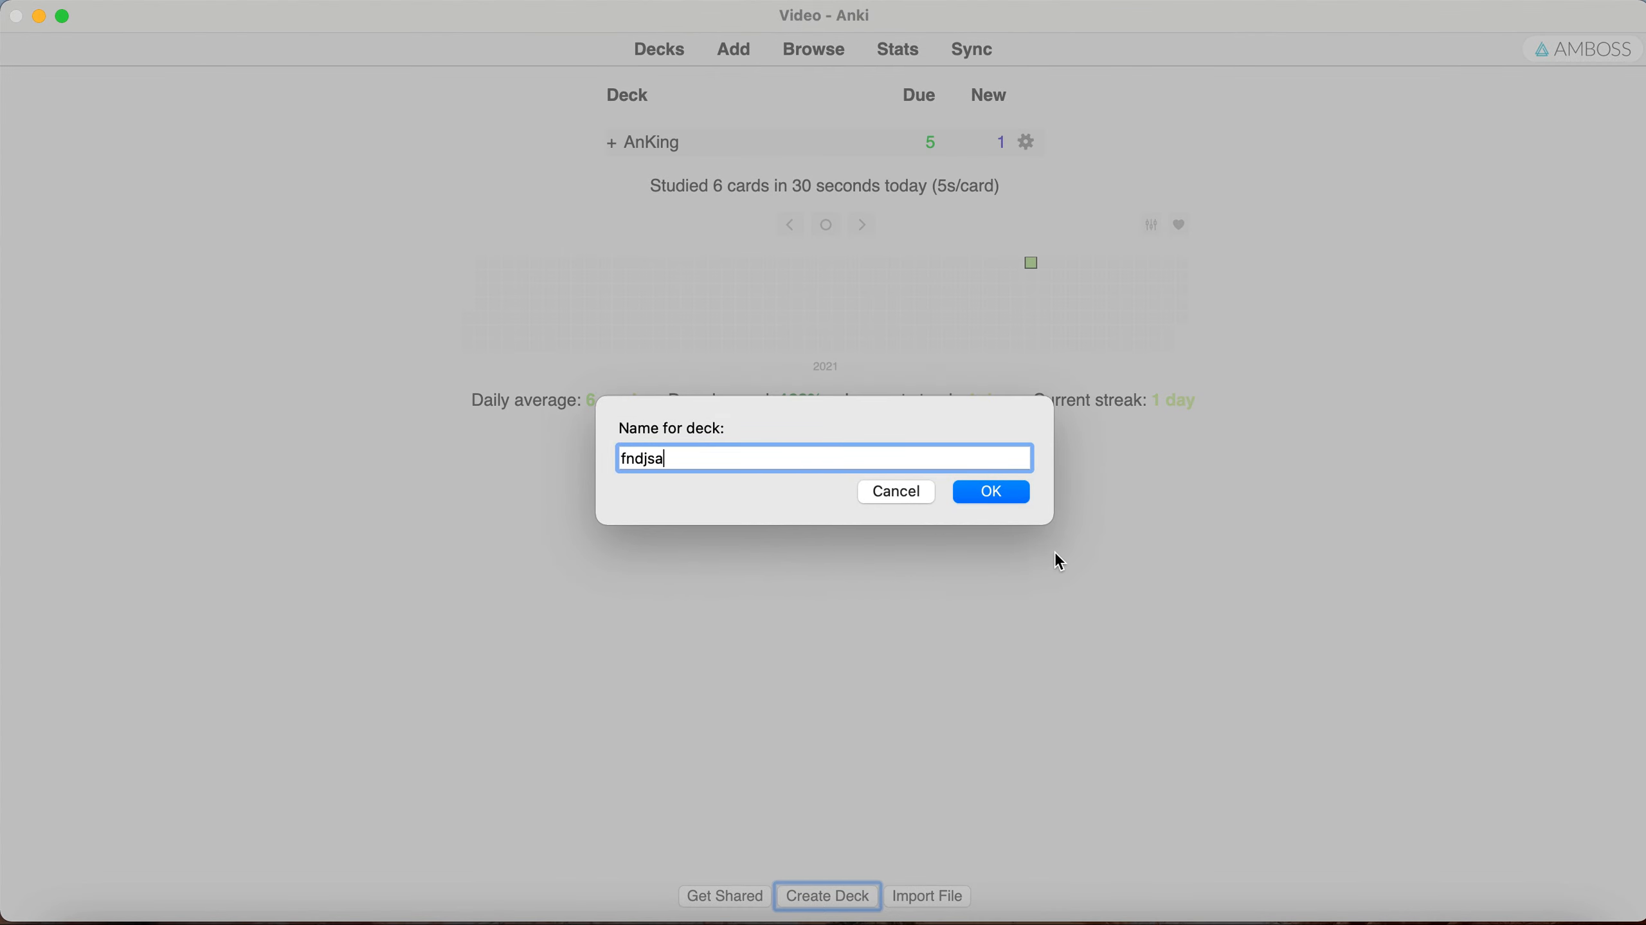
left_click(995, 492)
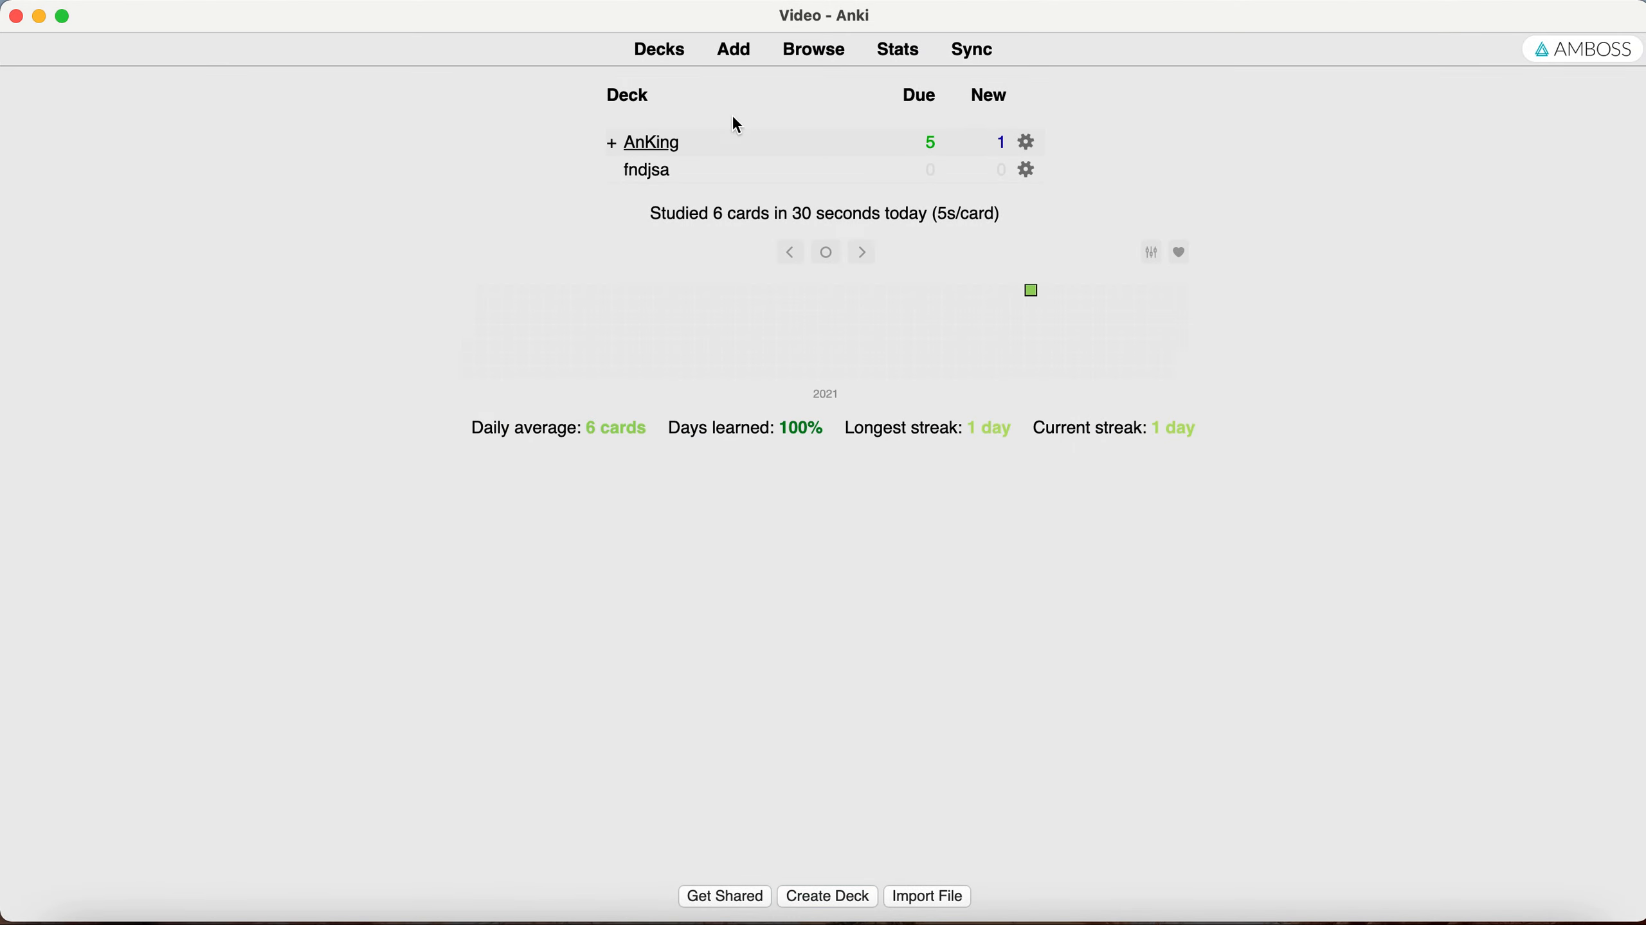
Add a Cloze-AnKingMaster-v3 note to the fndjsa deck with "text" in Text and "extra" in Extra, accepting it without a cloze deletion.
left_click(665, 175)
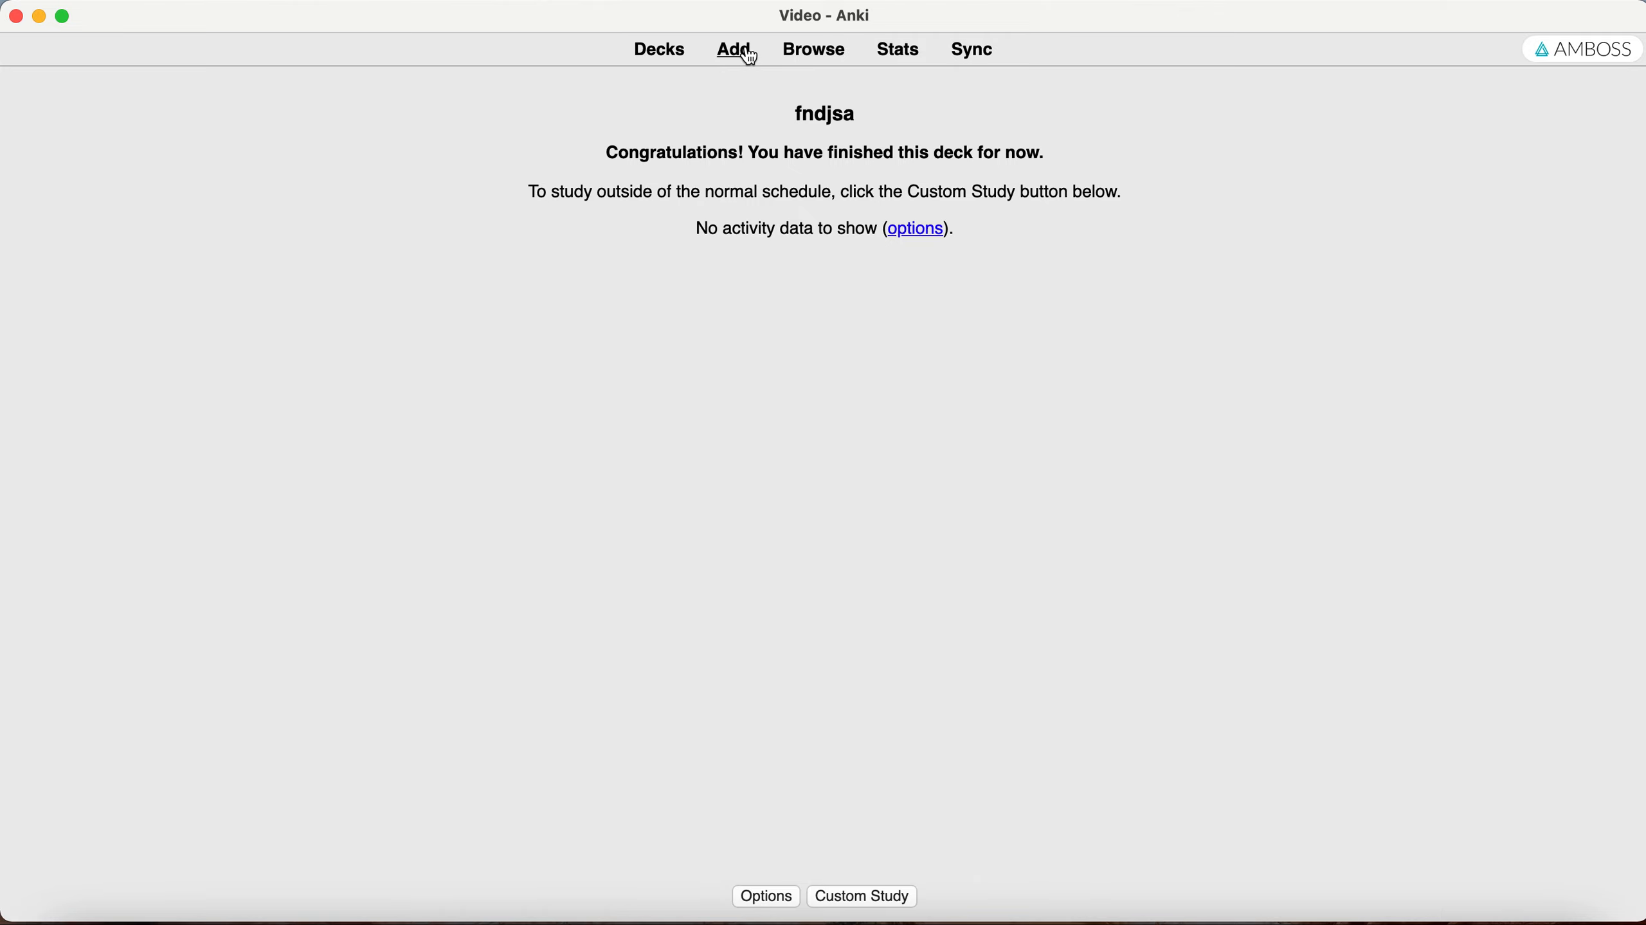
left_click(739, 51)
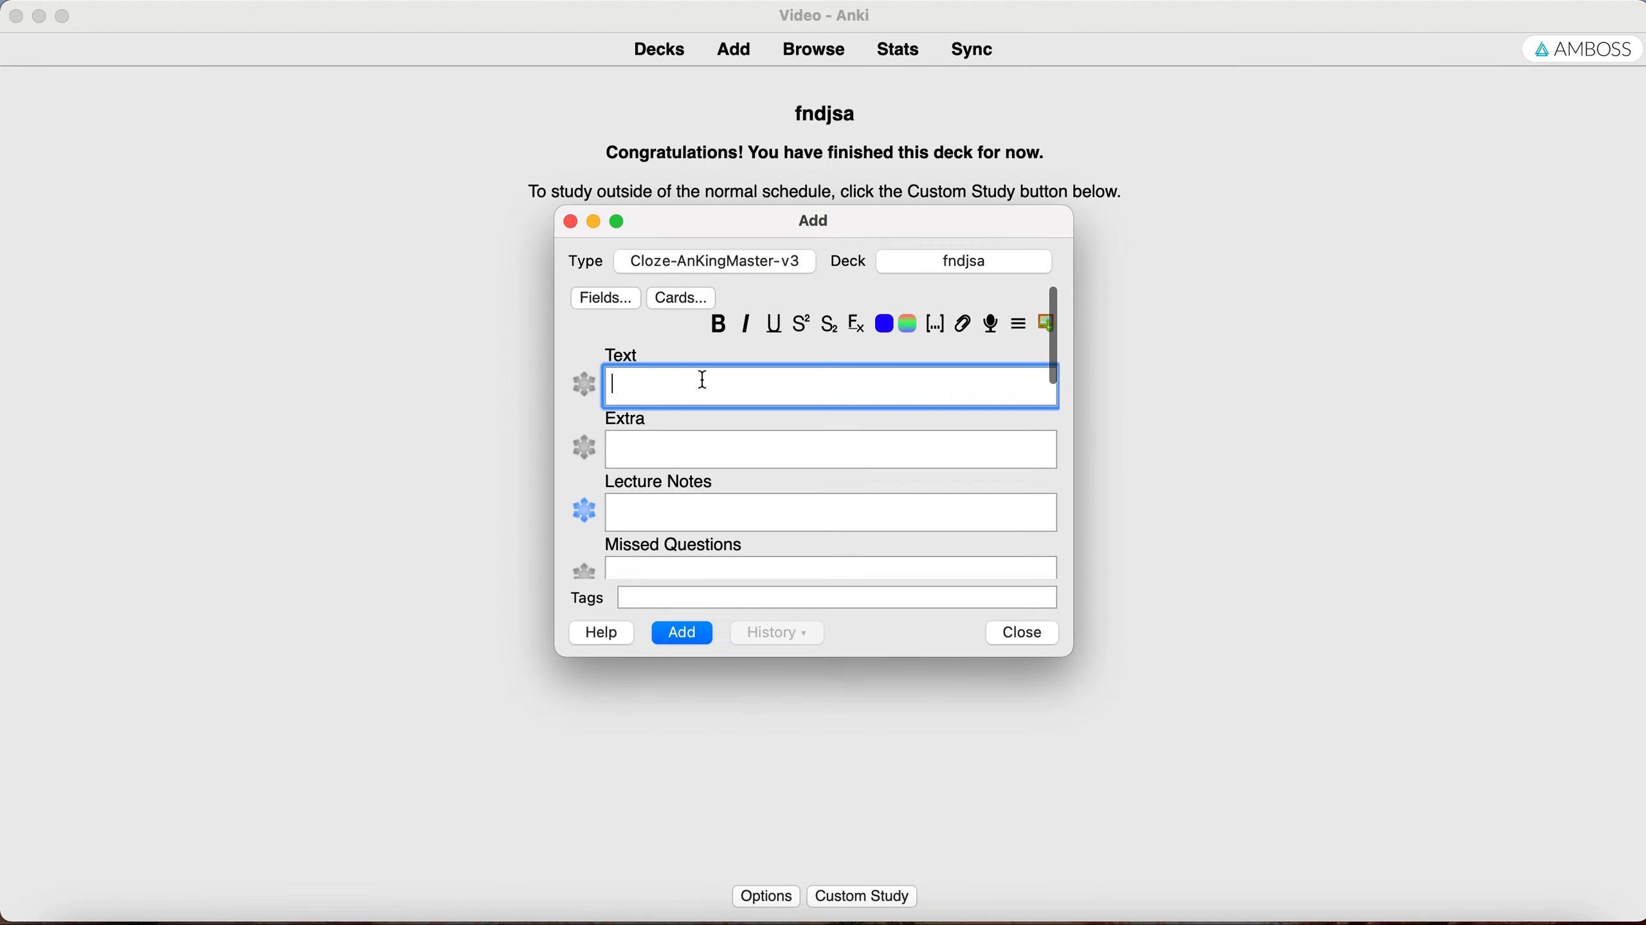
type("test")
key("BackSpace")
type("xt")
left_click(650, 457)
type("extra")
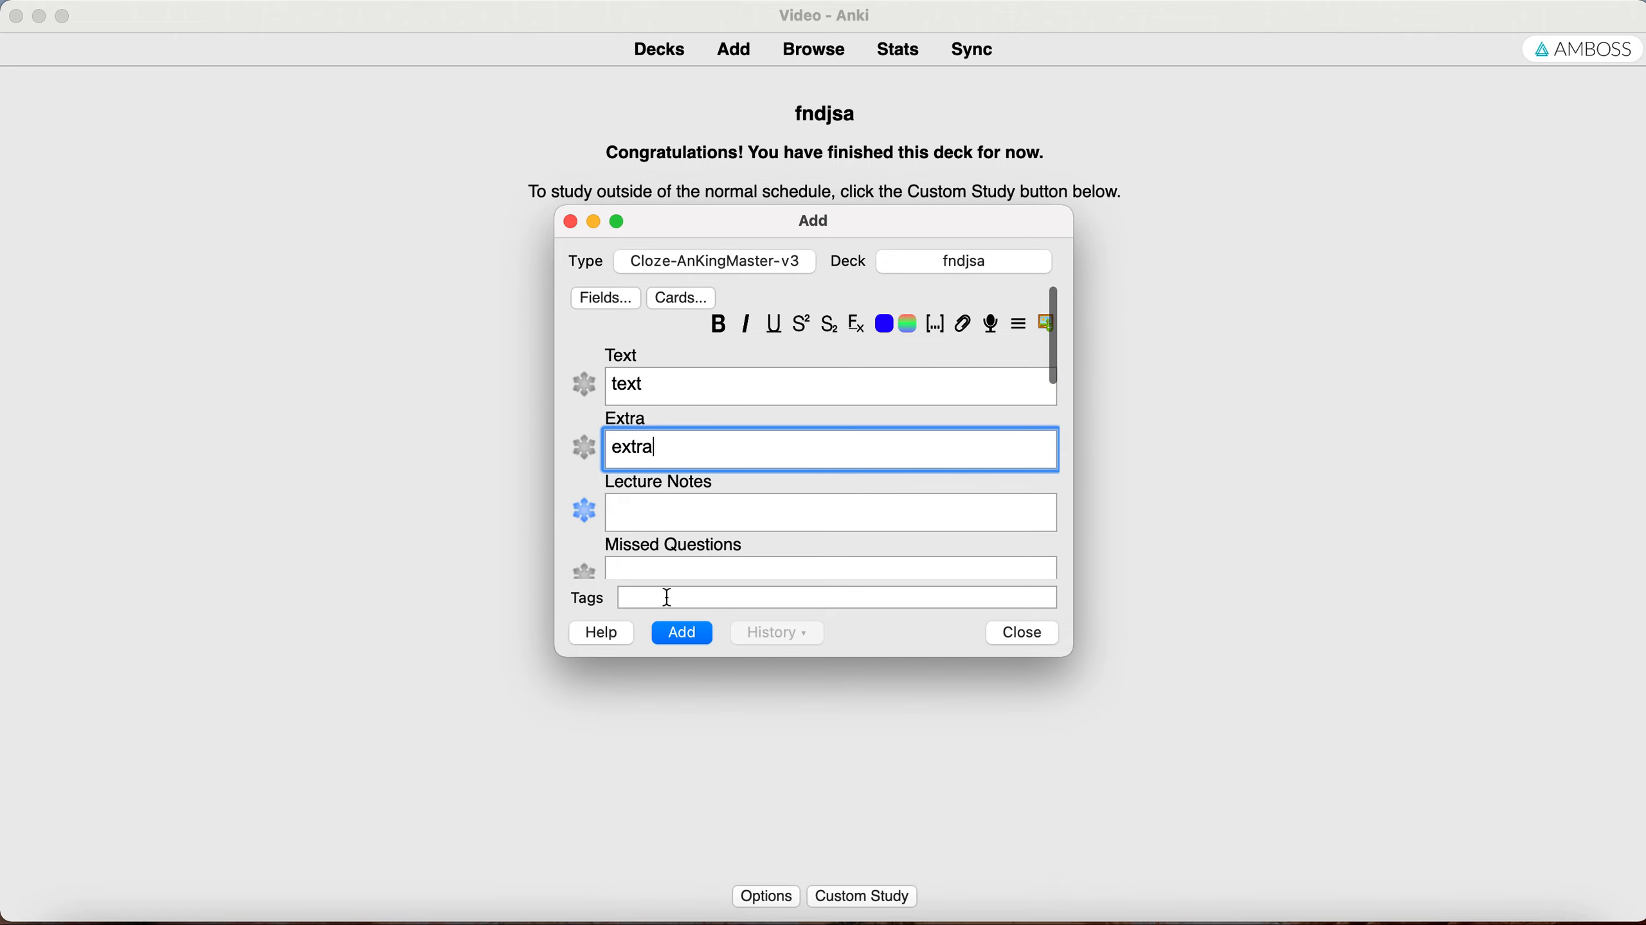
left_click(686, 635)
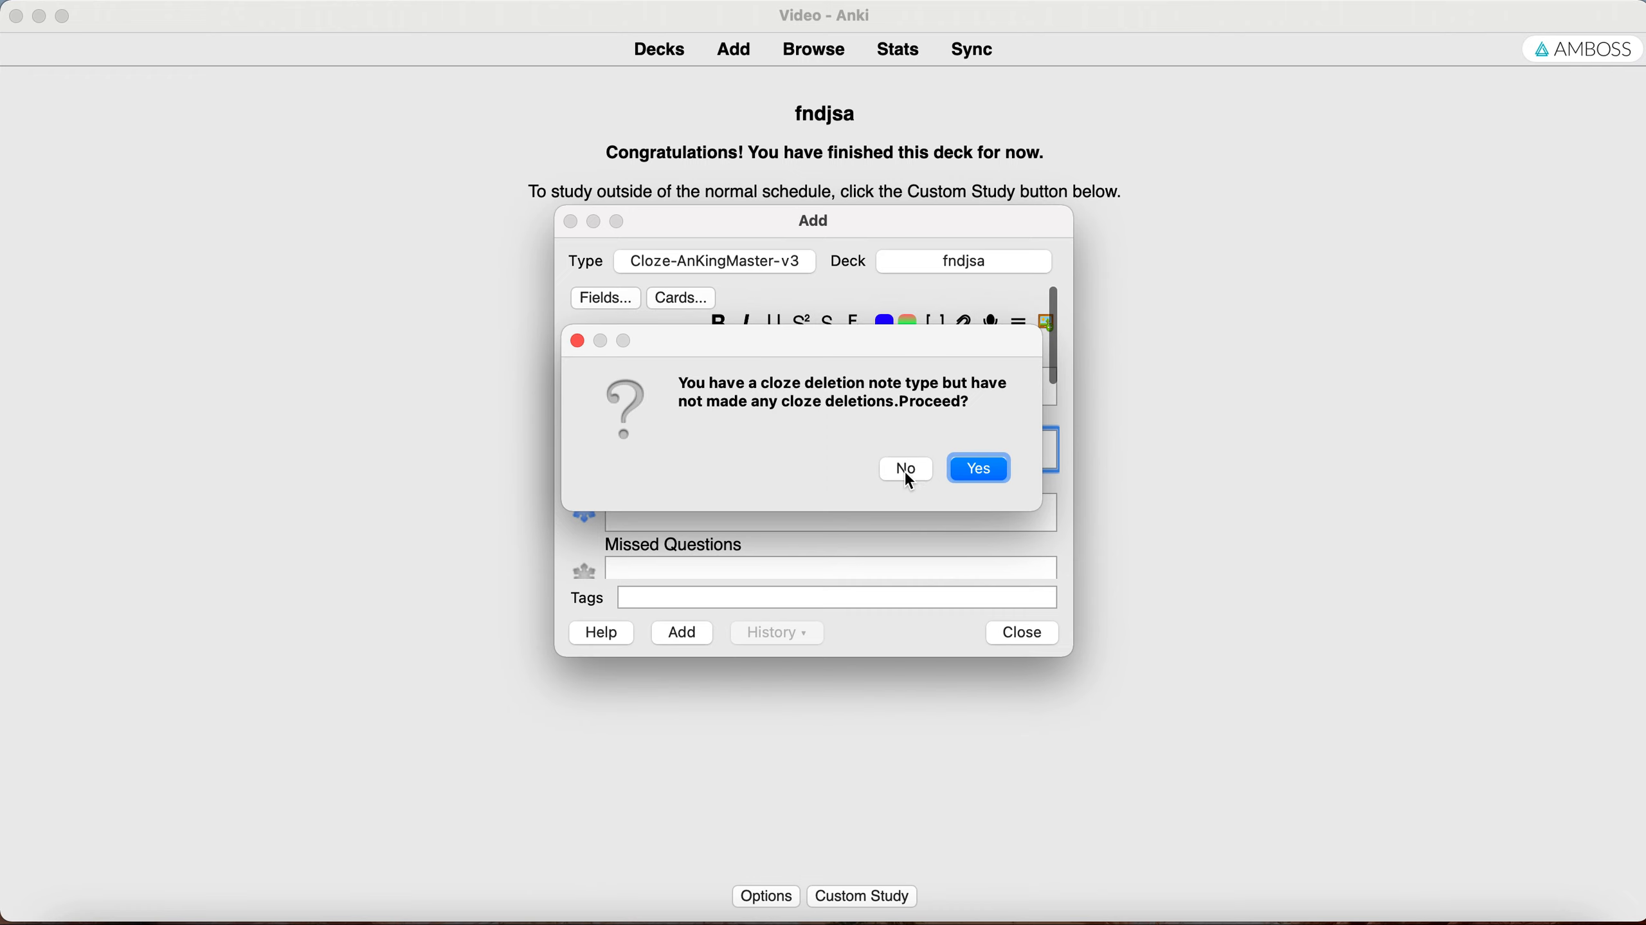
left_click(978, 471)
left_click(1010, 642)
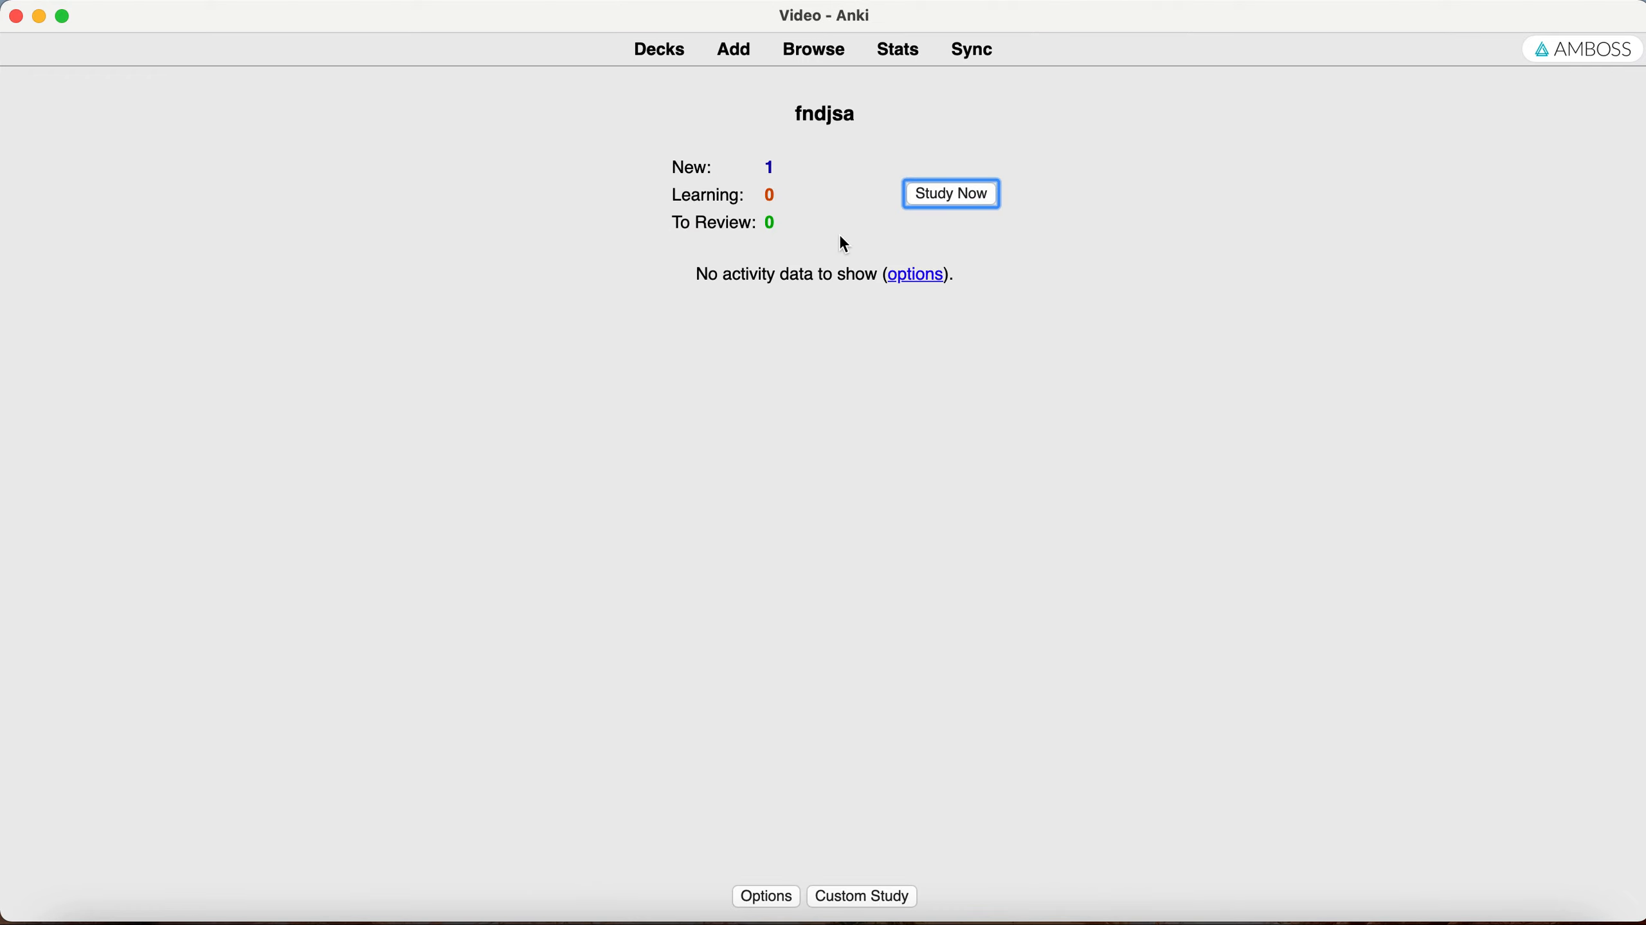
Start studying the fndjsa deck and edit the current card so the word "text" becomes a cloze deletion.
key("s")
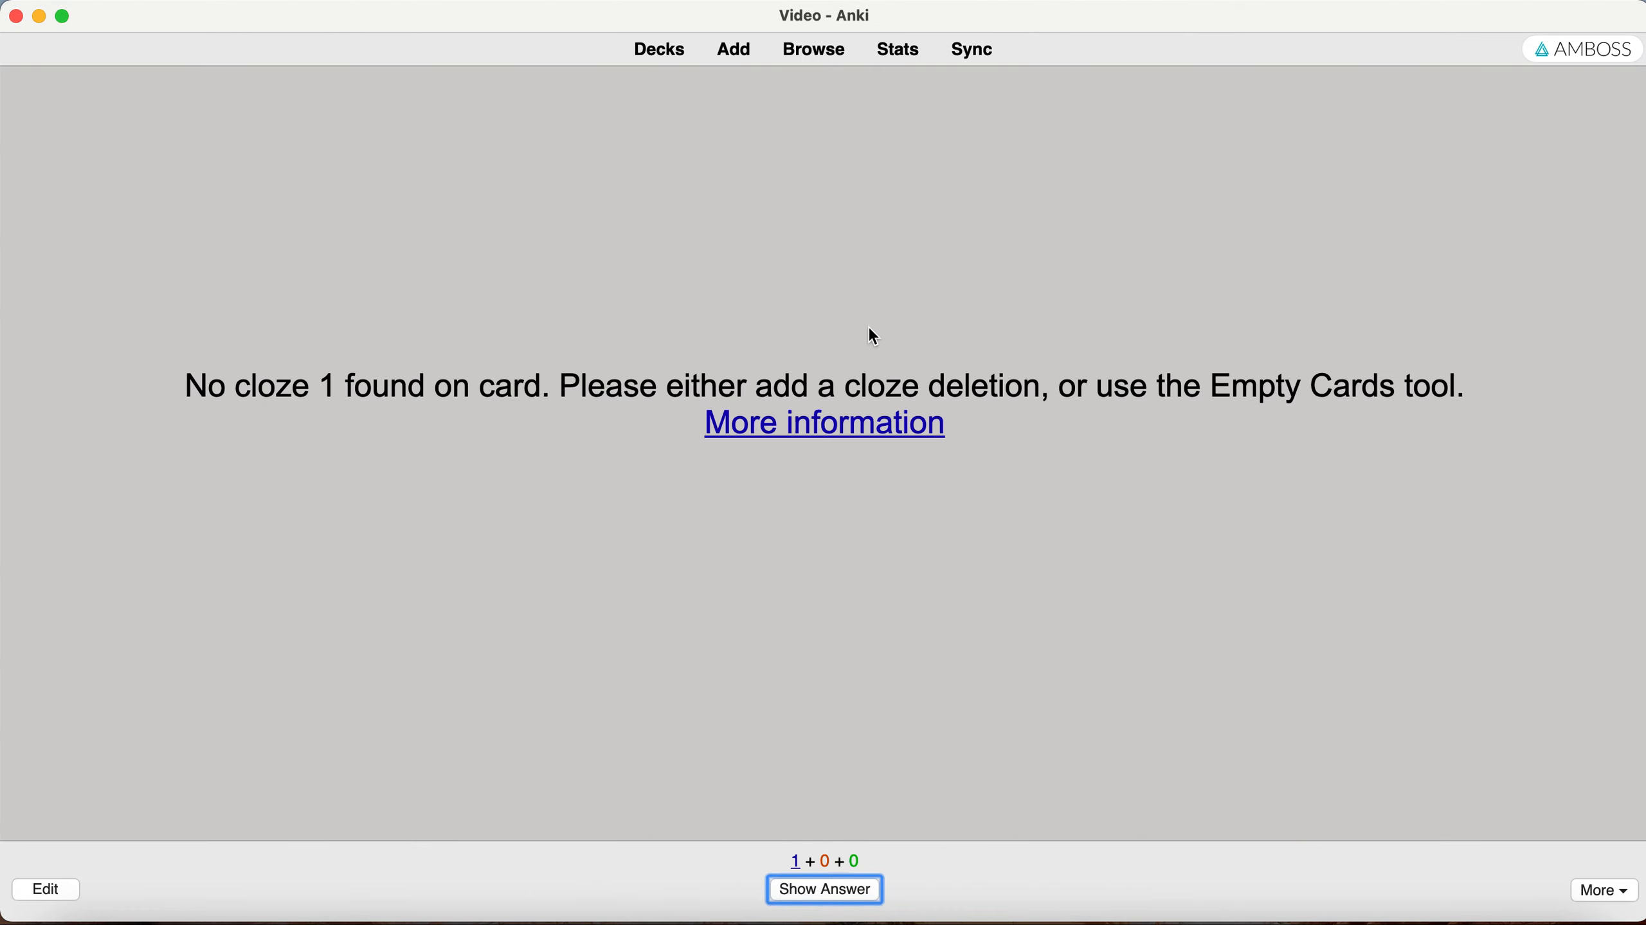
left_click(71, 884)
double_click(627, 333)
key("super+shift+c")
left_click(1000, 656)
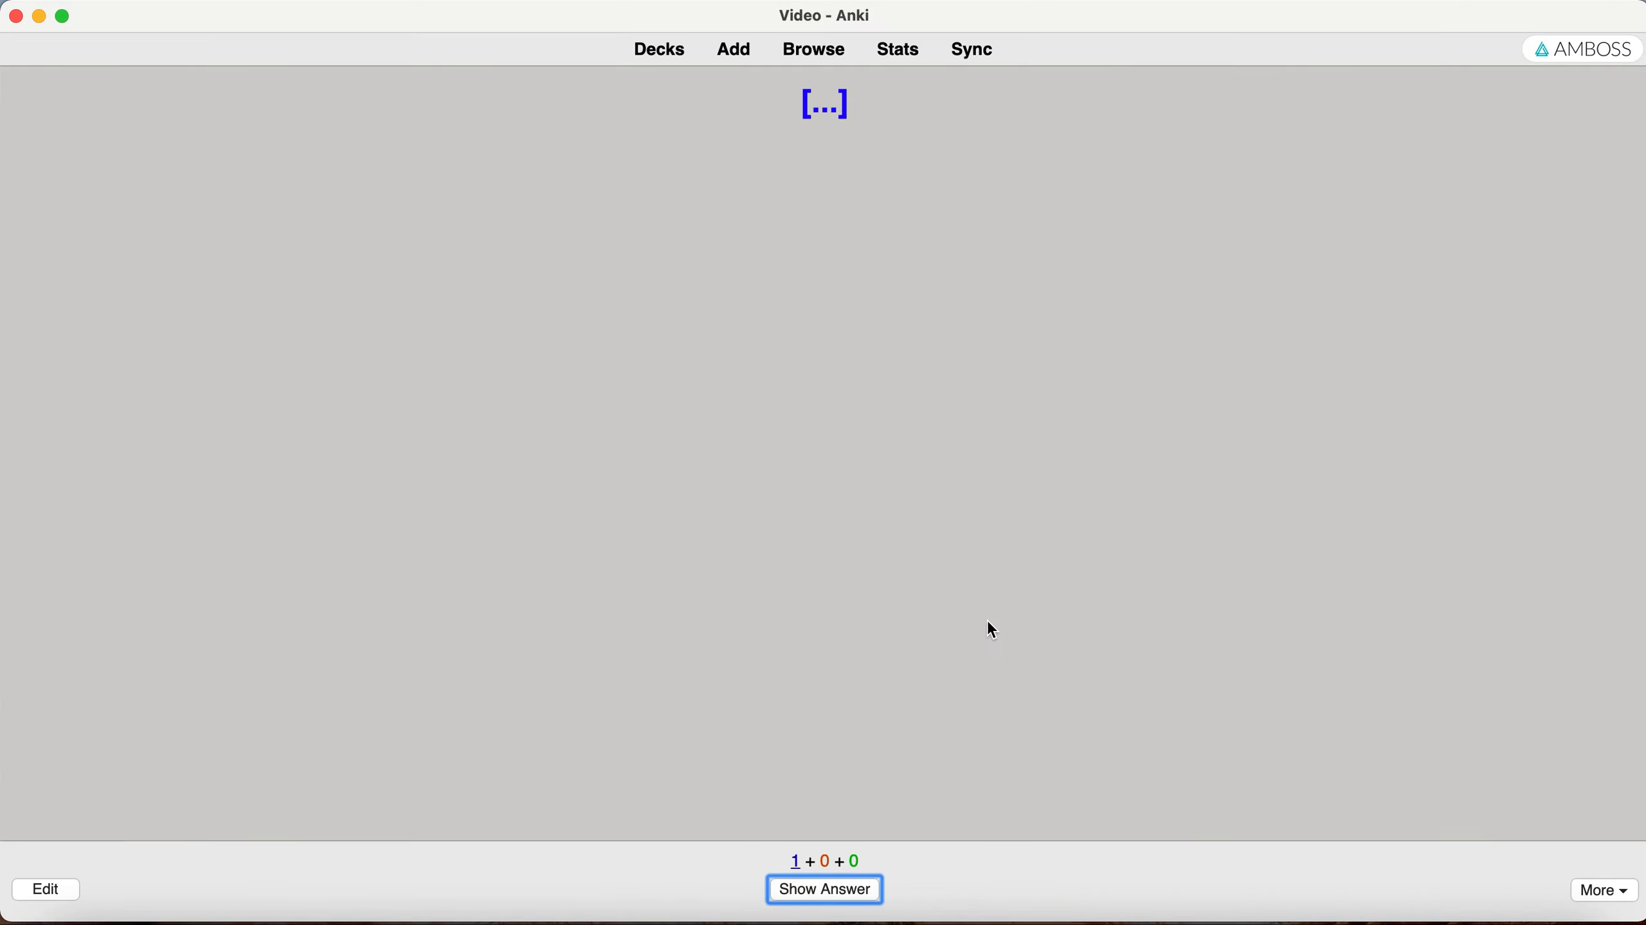
Reveal the answer of the cloze card and examine how its Text and Extra fields are displayed.
key("space")
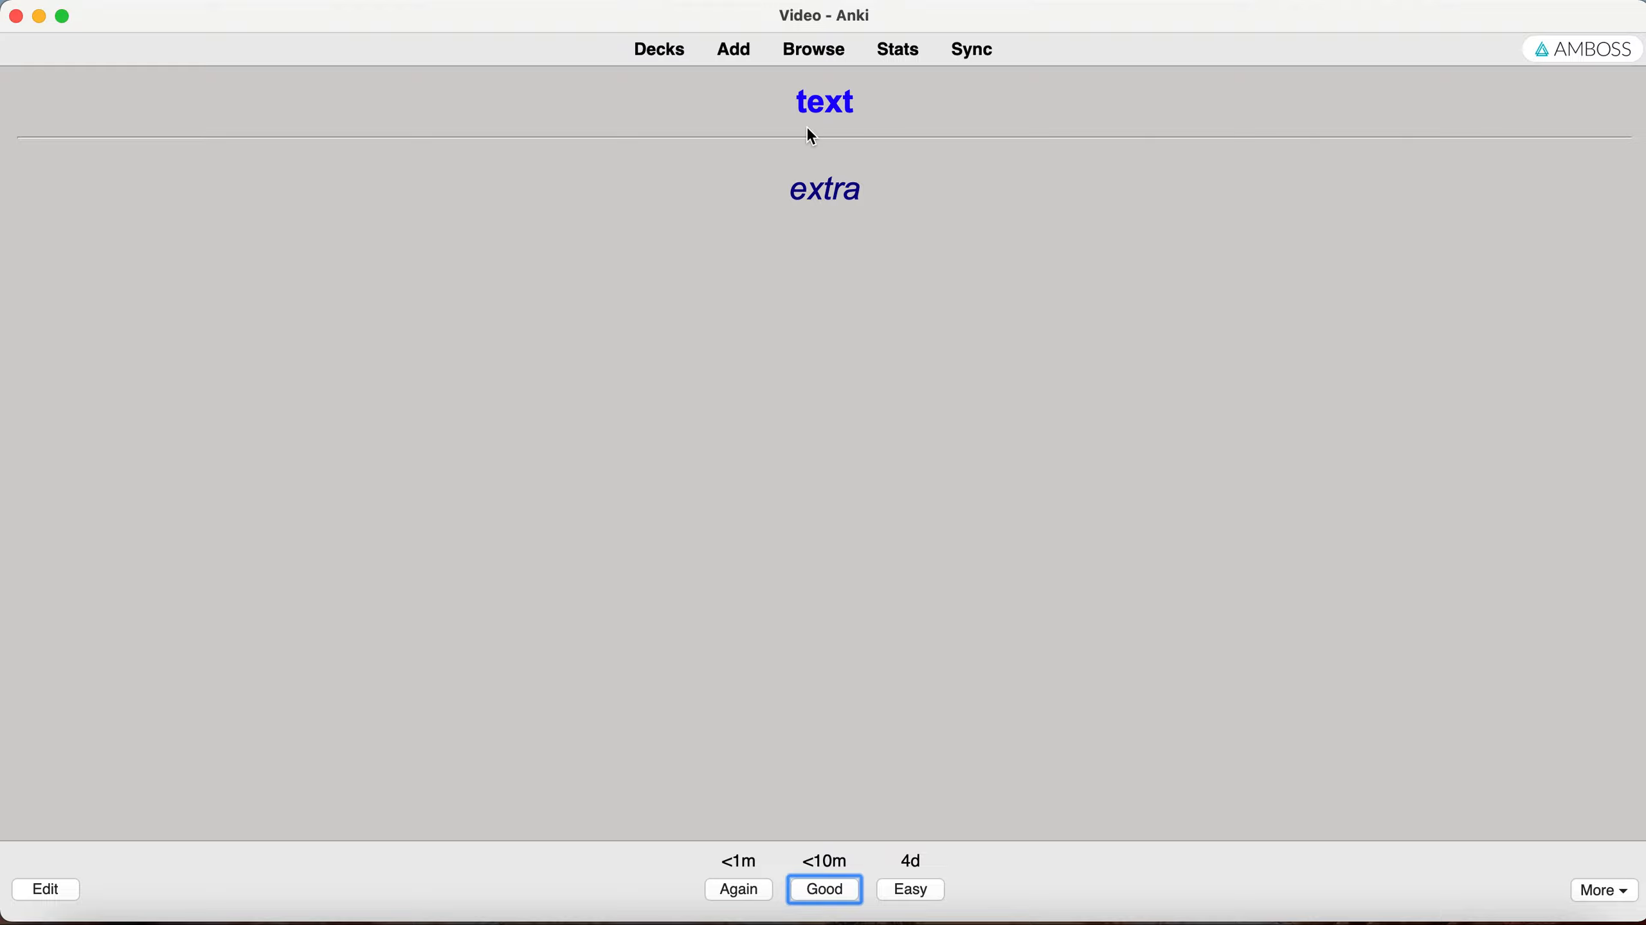
key("space")
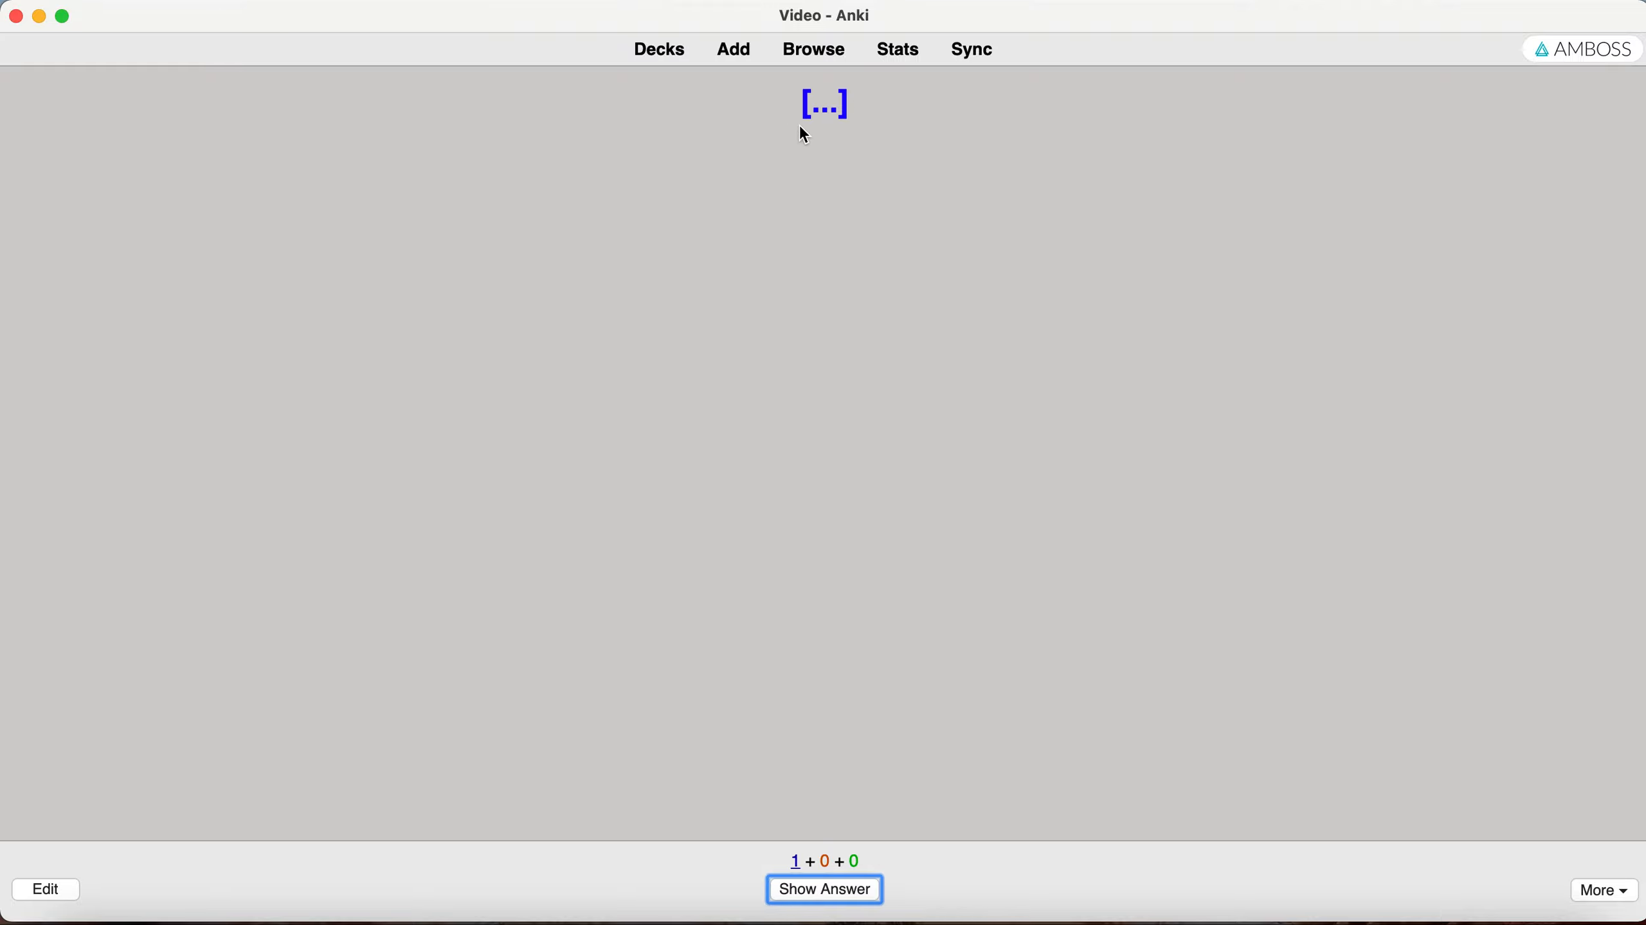
key("space")
left_click_drag(784, 98, 885, 97)
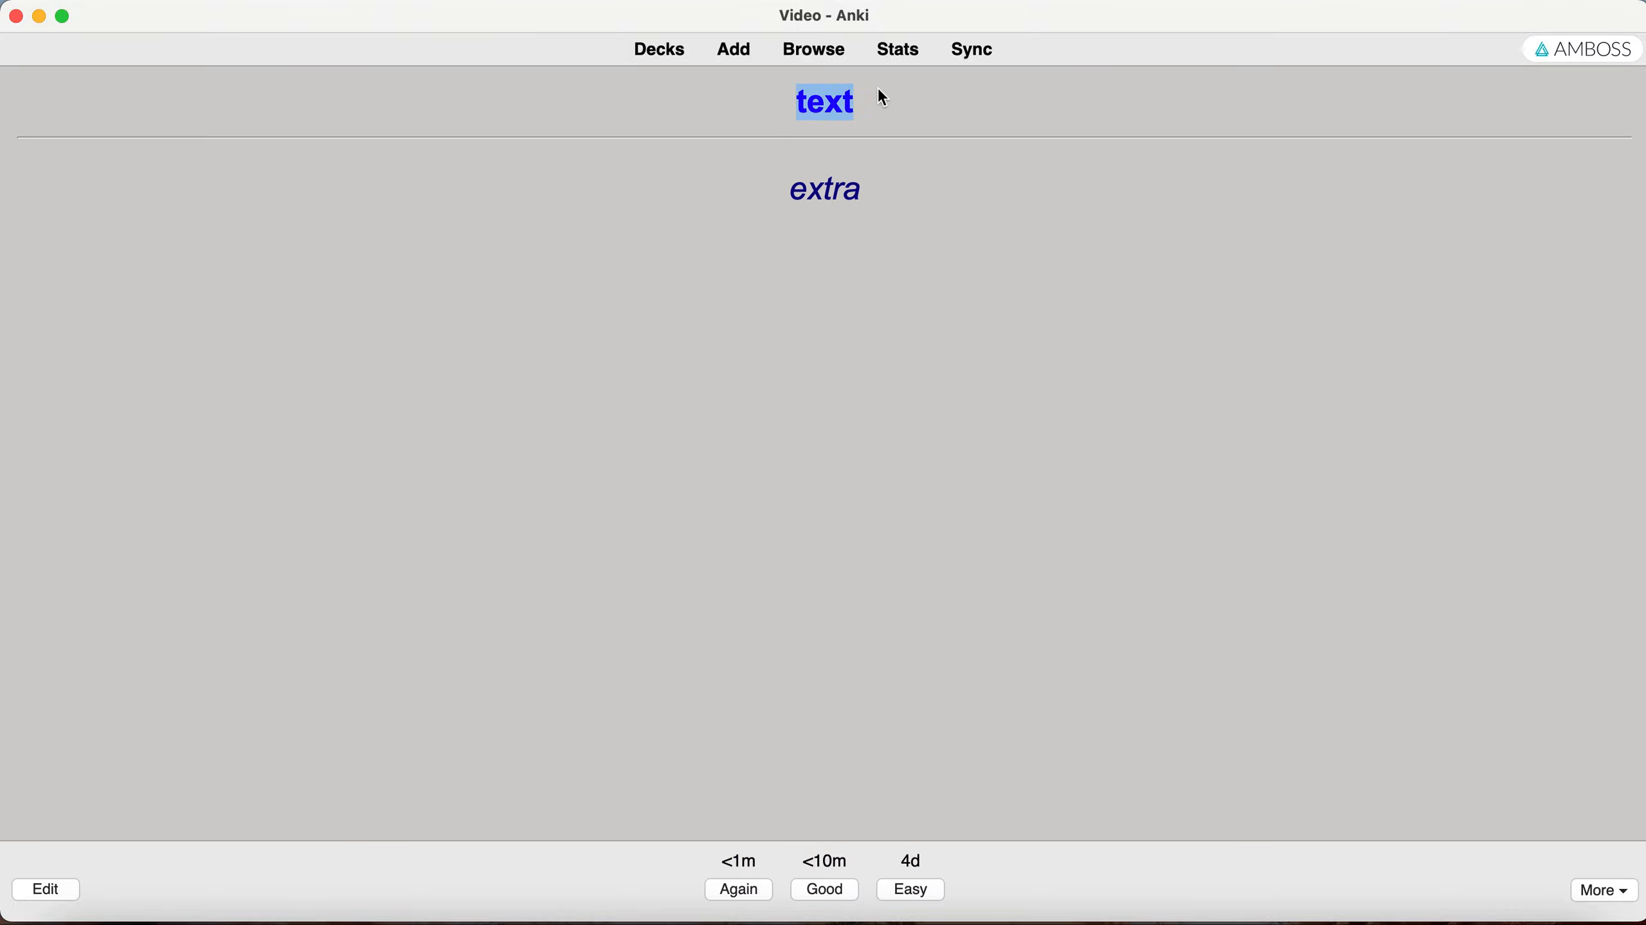
double_click(819, 187)
left_click(801, 334)
Edit the current card, entering "lecture notes" in its Lecture Notes field, and close the editor.
left_click(44, 889)
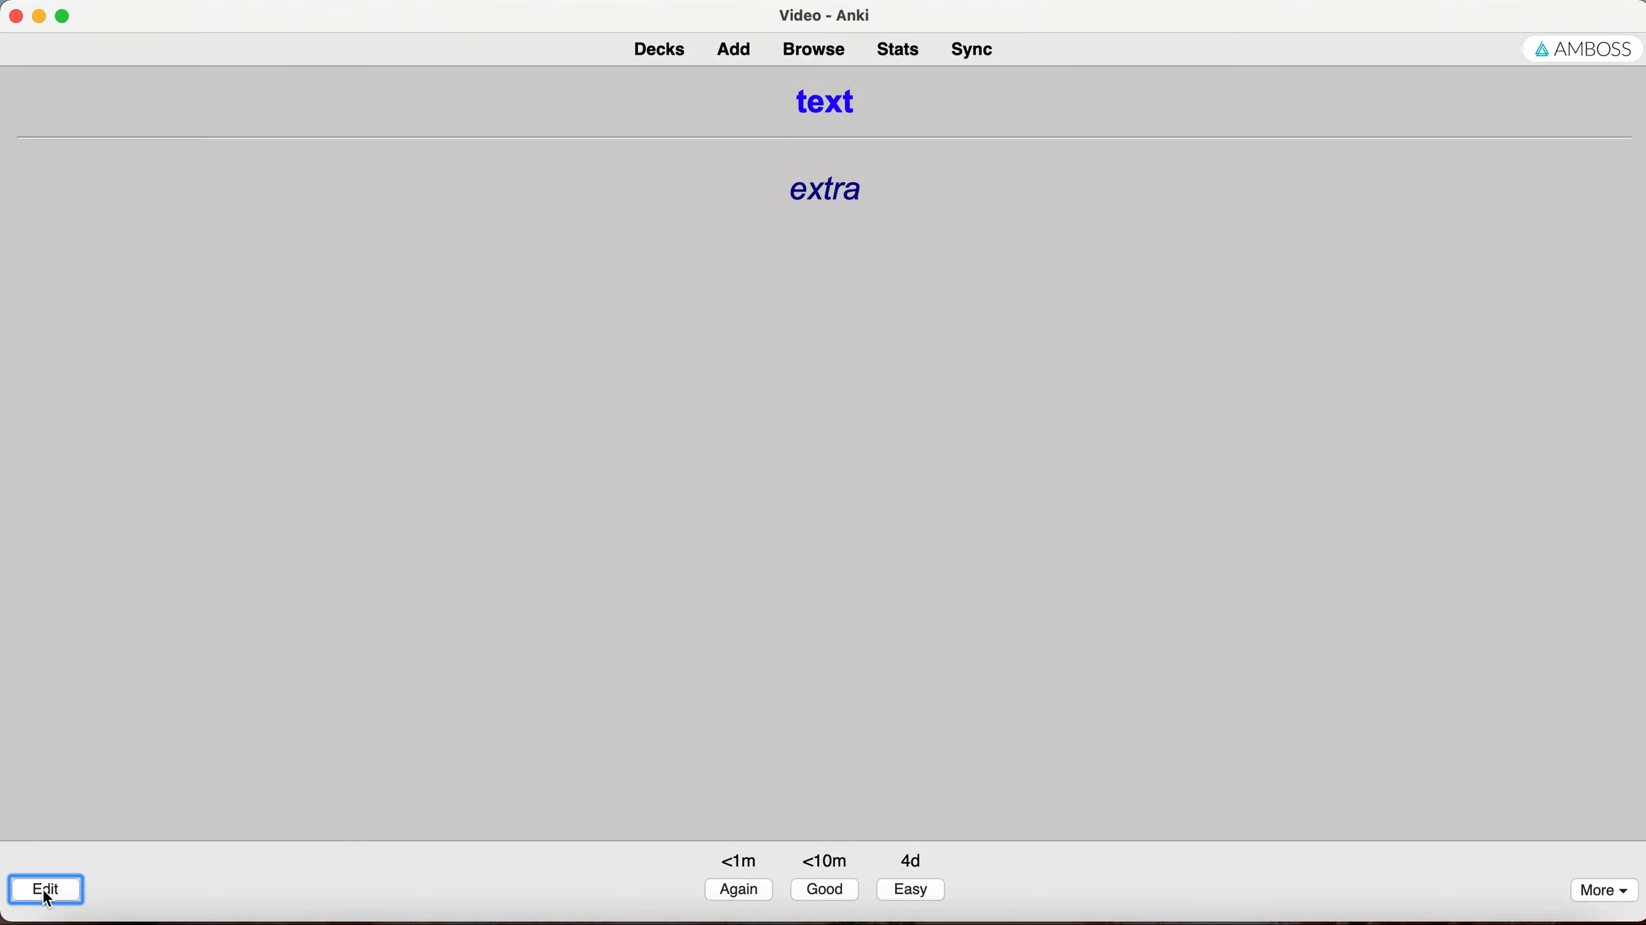
left_click(649, 452)
scroll(740, 509, "down", 5)
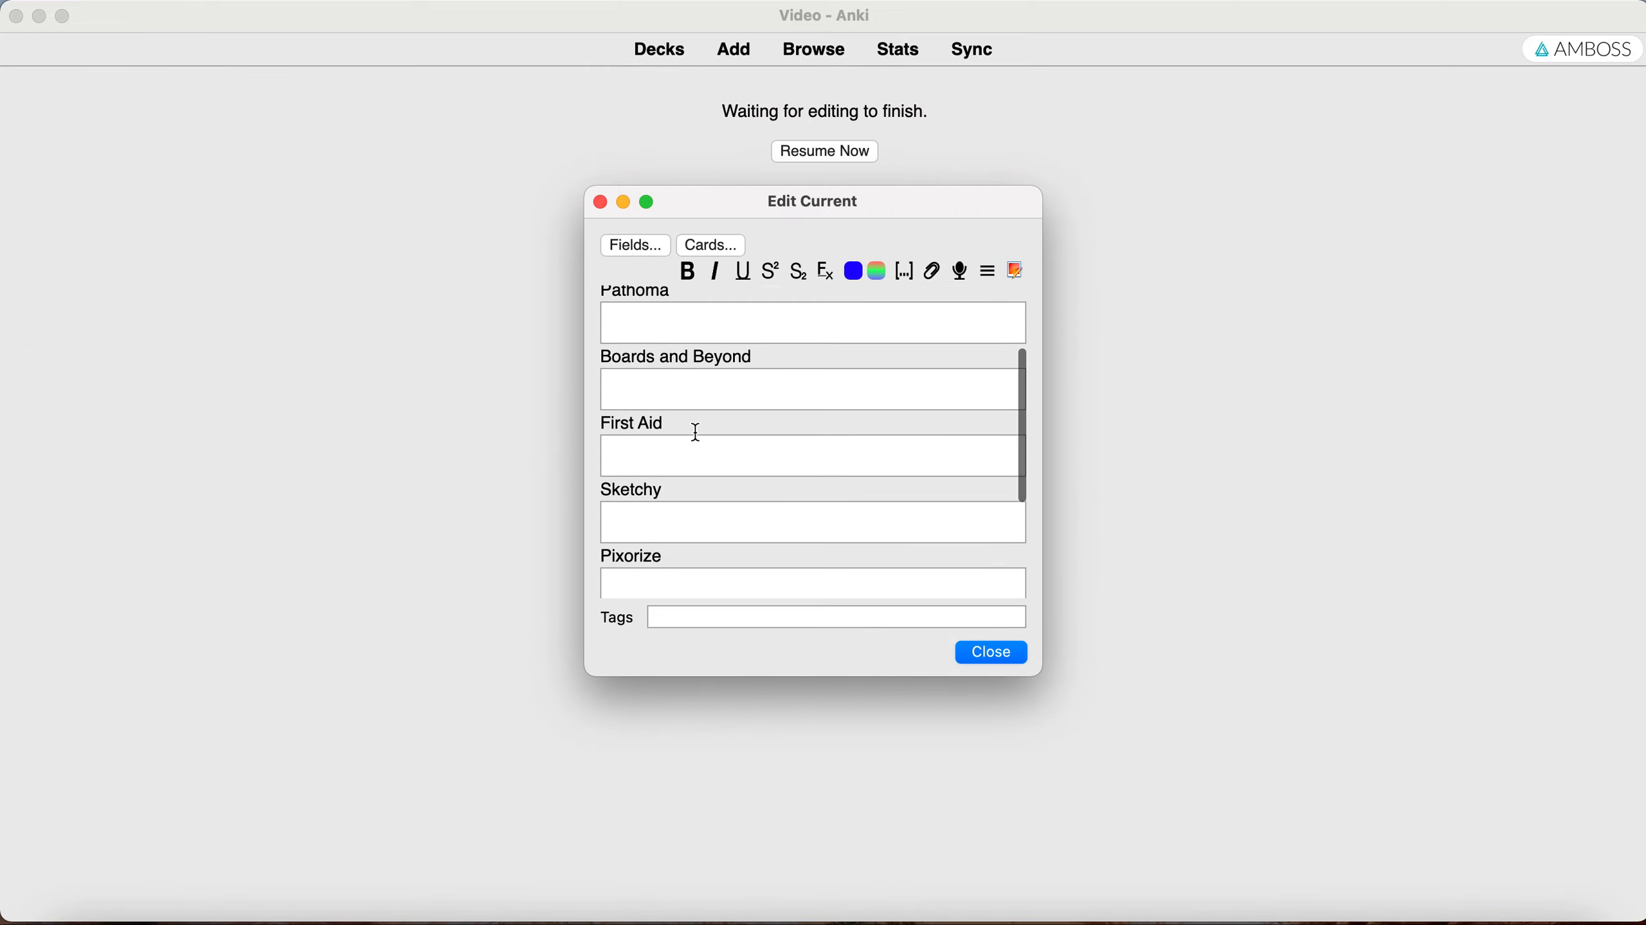
scroll(687, 460, "up", 3)
scroll(651, 408, "down", 1)
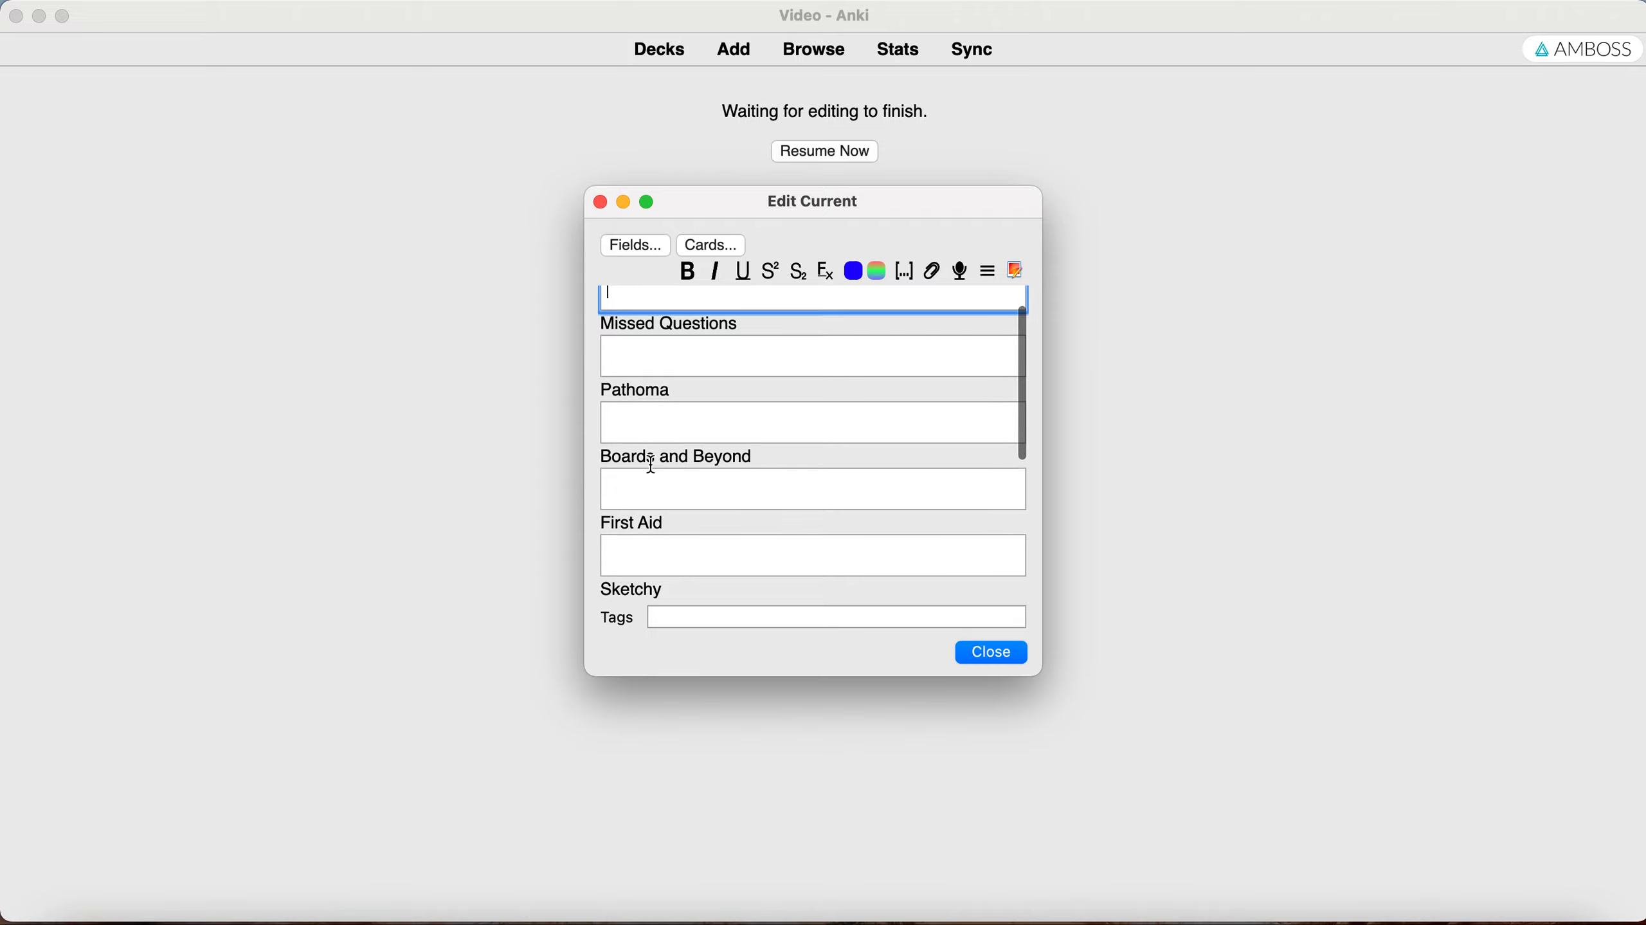
scroll(724, 434, "up", 4)
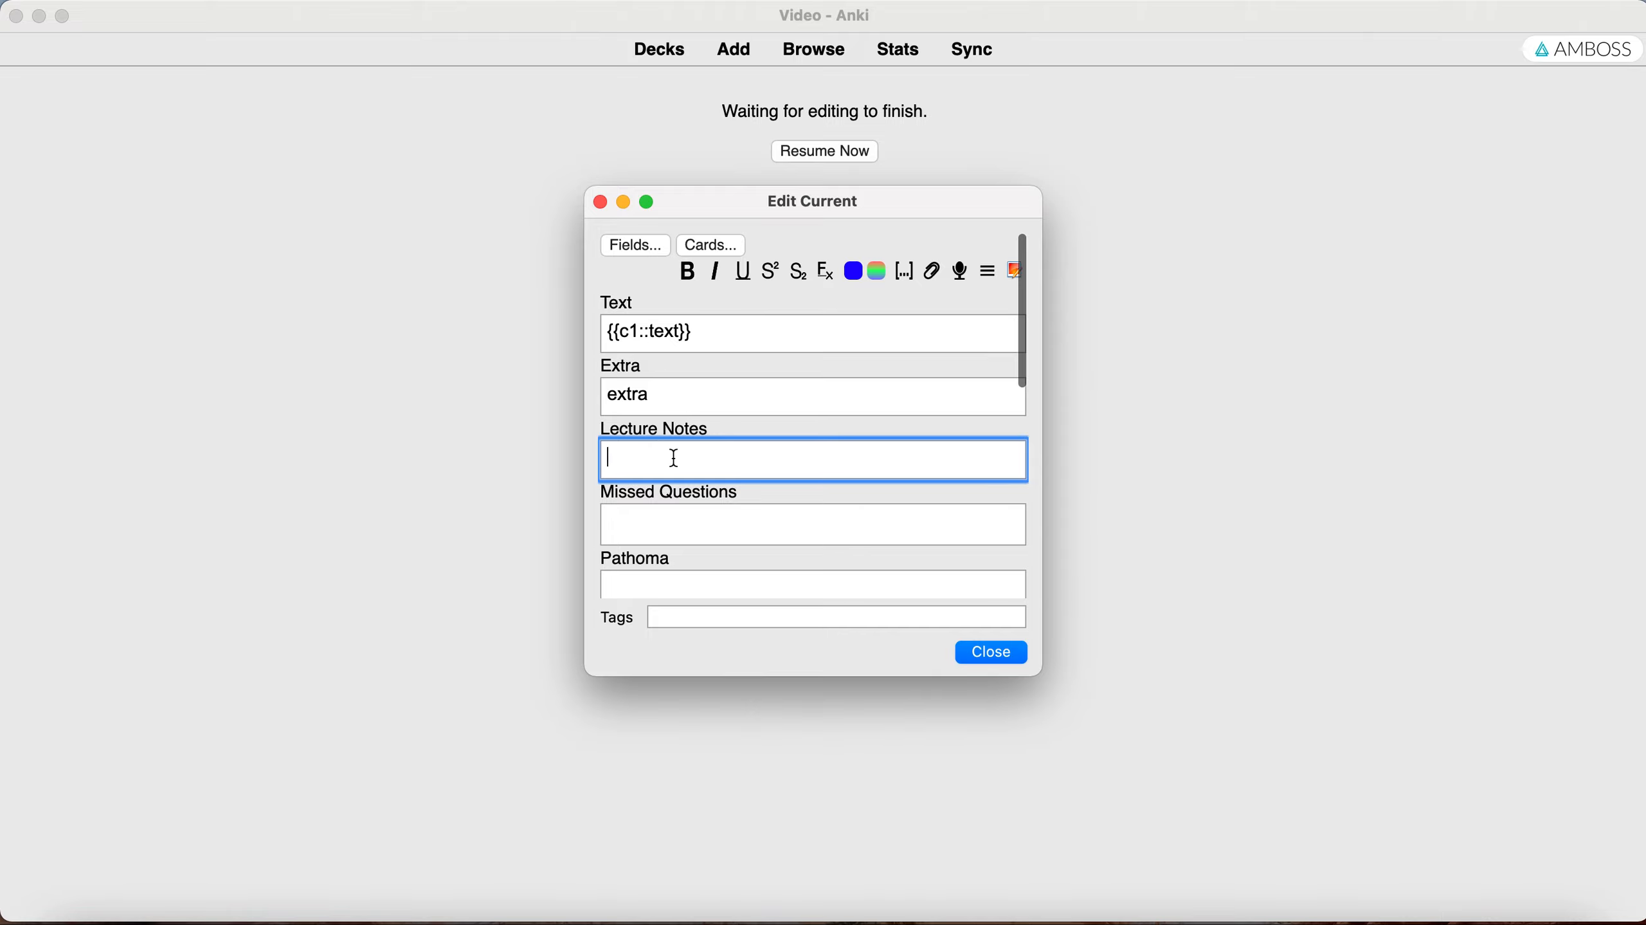
type("fdnsafdjaf")
key("BackSpace")
key("BackSpace")
key("BackSpace")
key("BackSpace")
key("BackSpace")
key("BackSpace")
key("BackSpace")
key("BackSpace")
key("BackSpace")
key("BackSpace")
type("lecture notes")
left_click(990, 652)
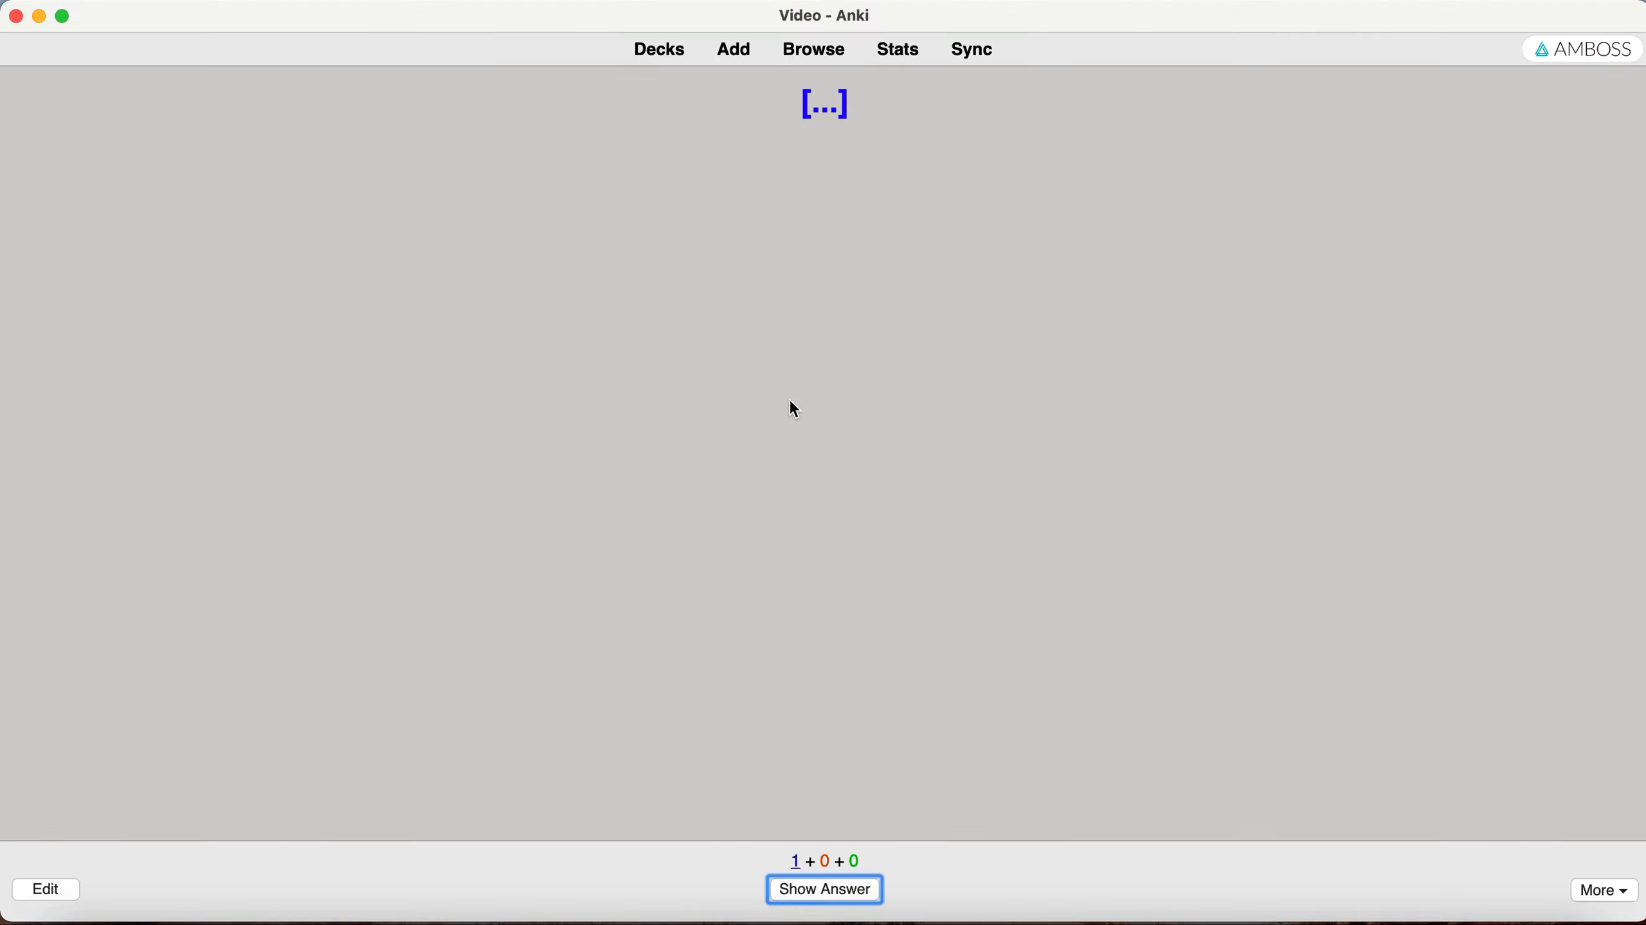
Reveal the card's answer, expand its Lecture Notes section to examine the content, and return to the deck list.
key("space")
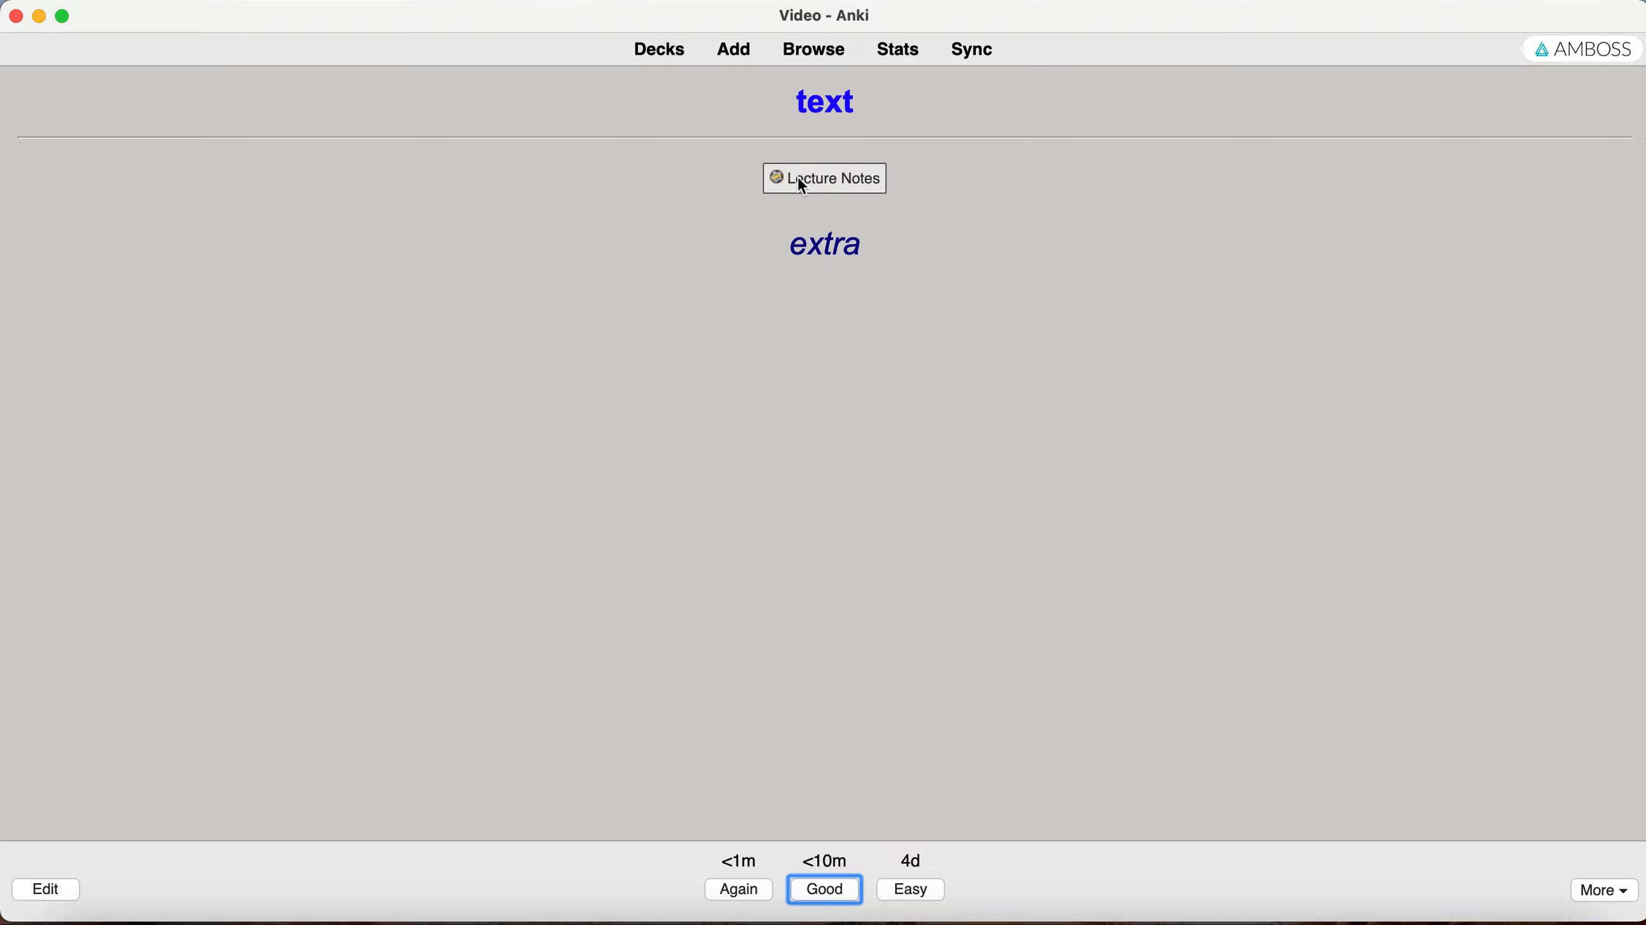
left_click(845, 185)
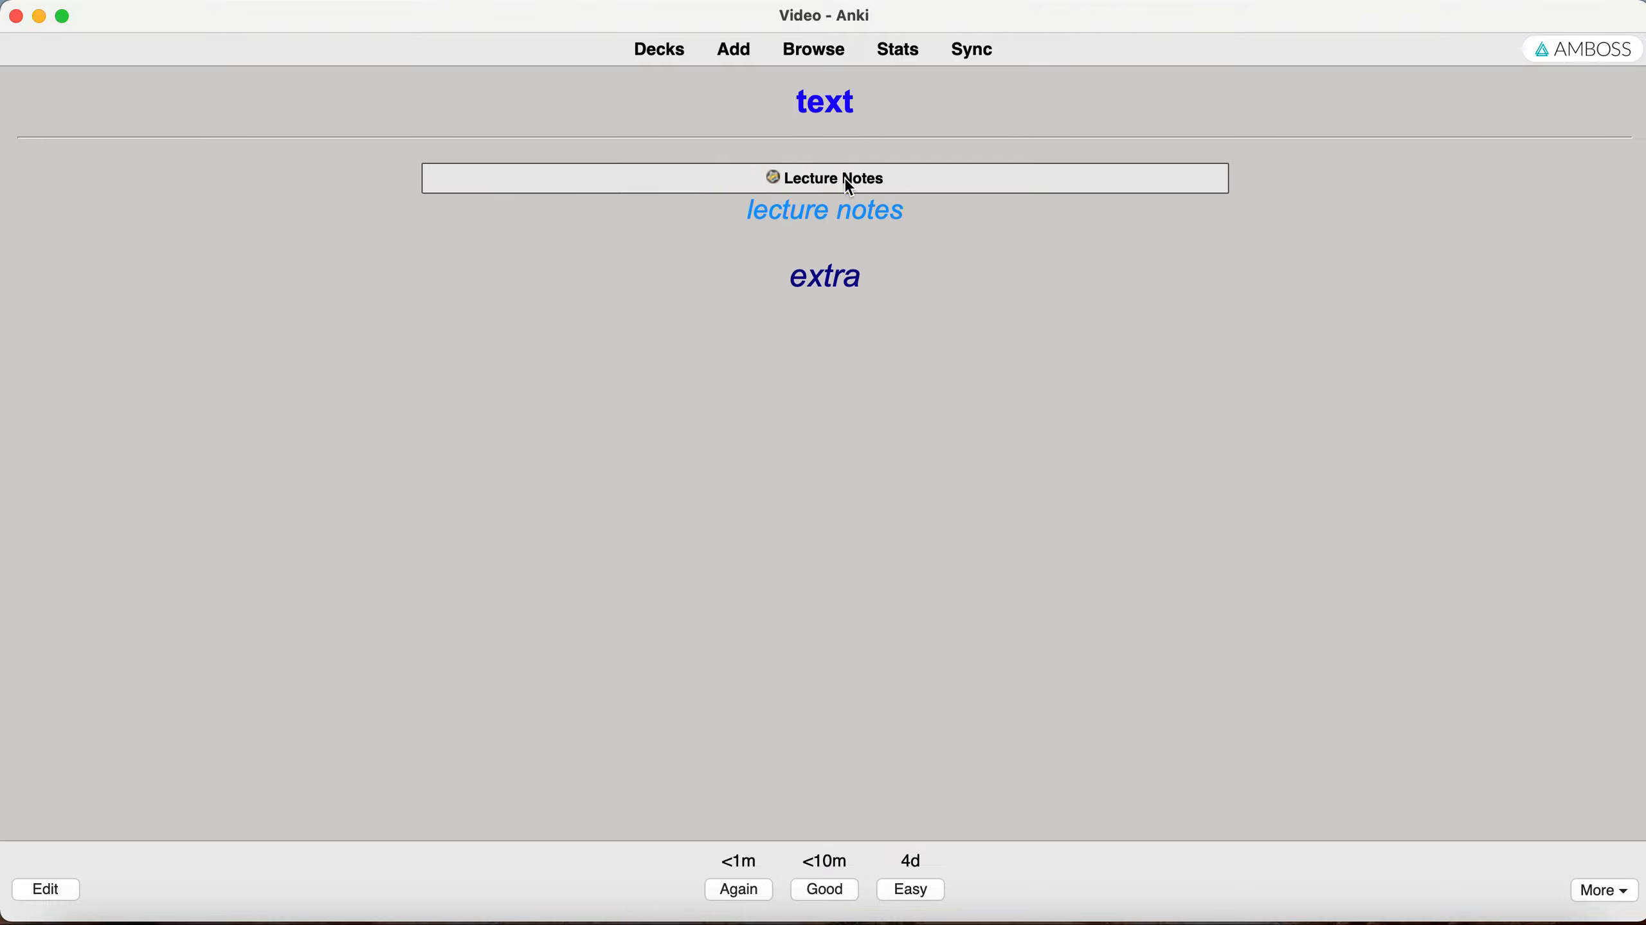
left_click_drag(749, 216, 968, 219)
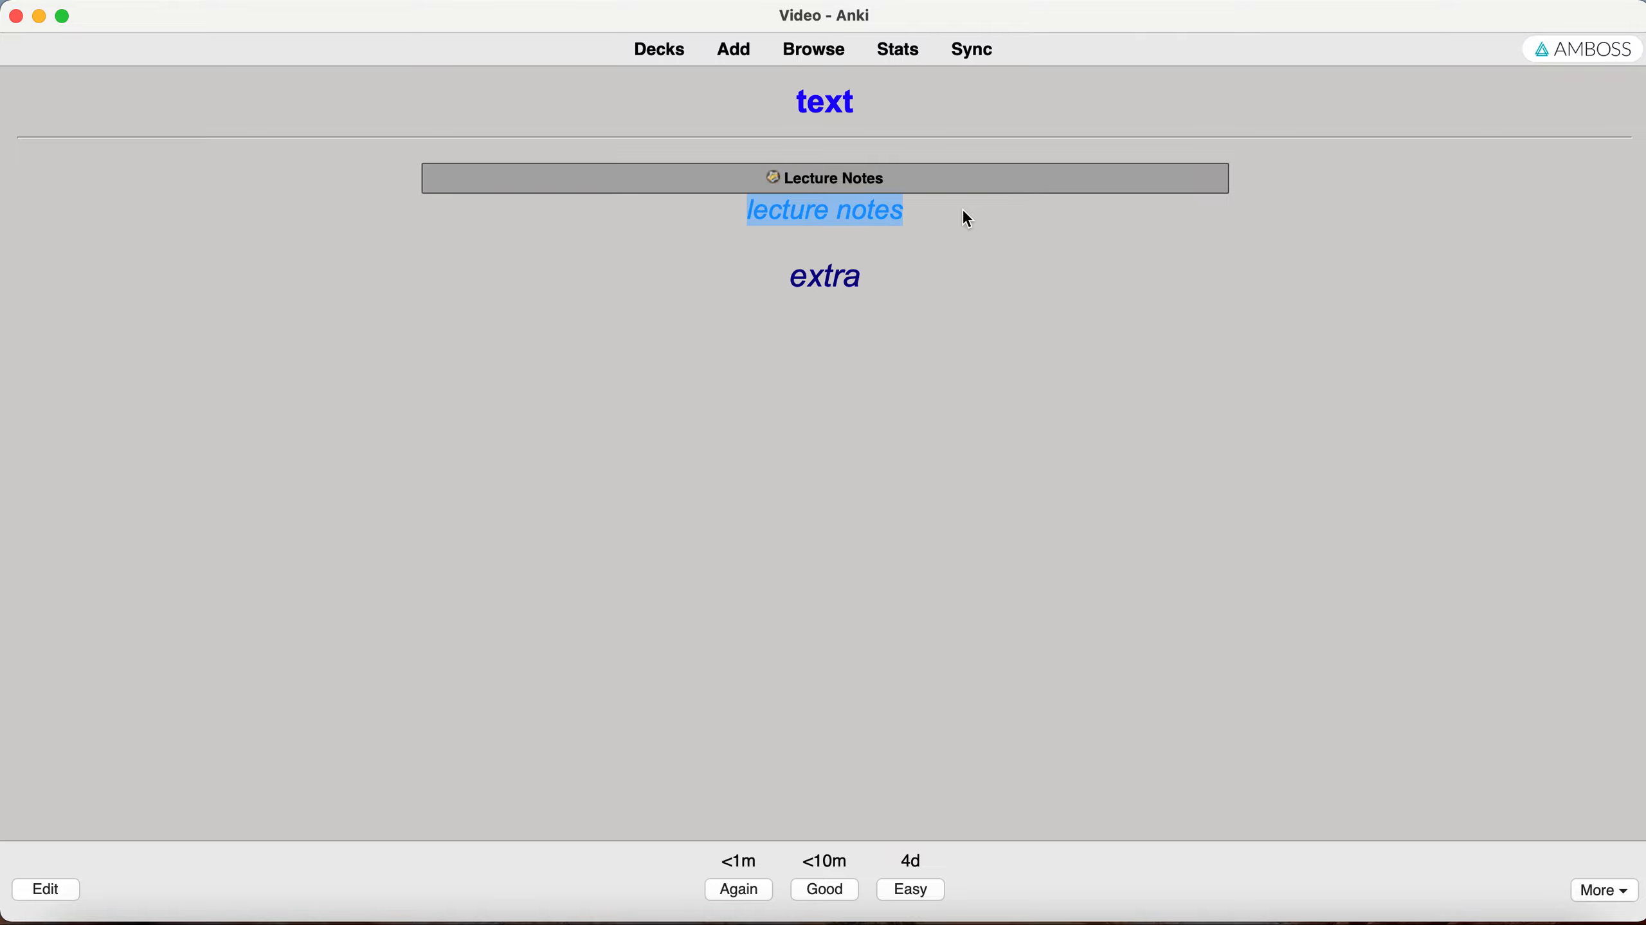
left_click(963, 211)
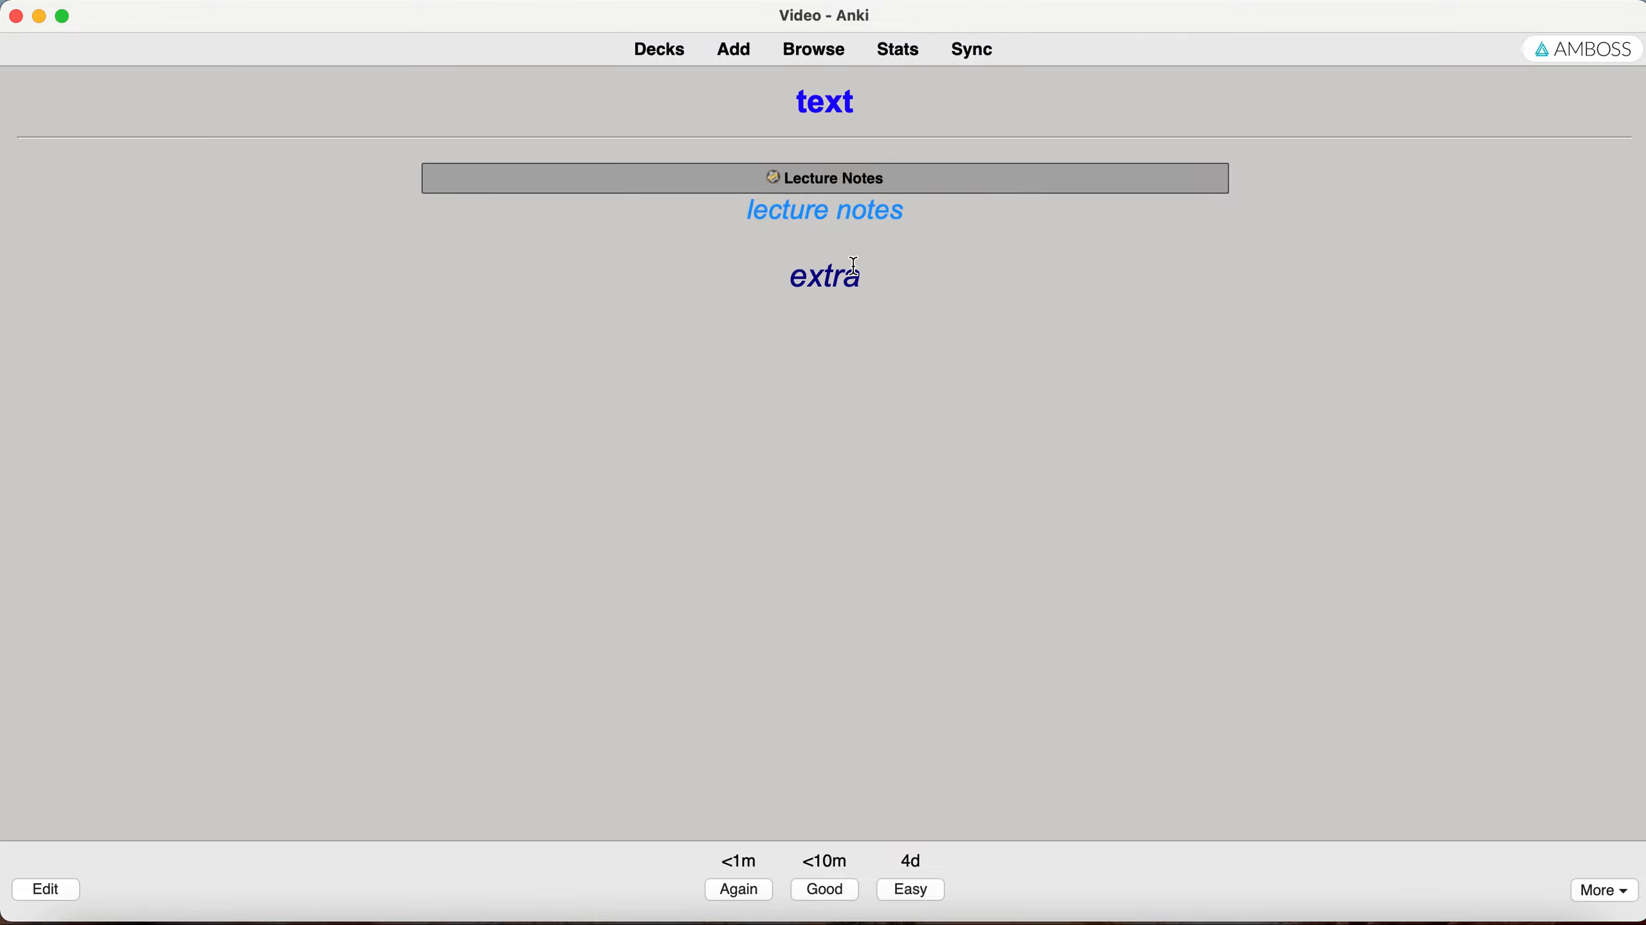
left_click_drag(791, 211, 909, 203)
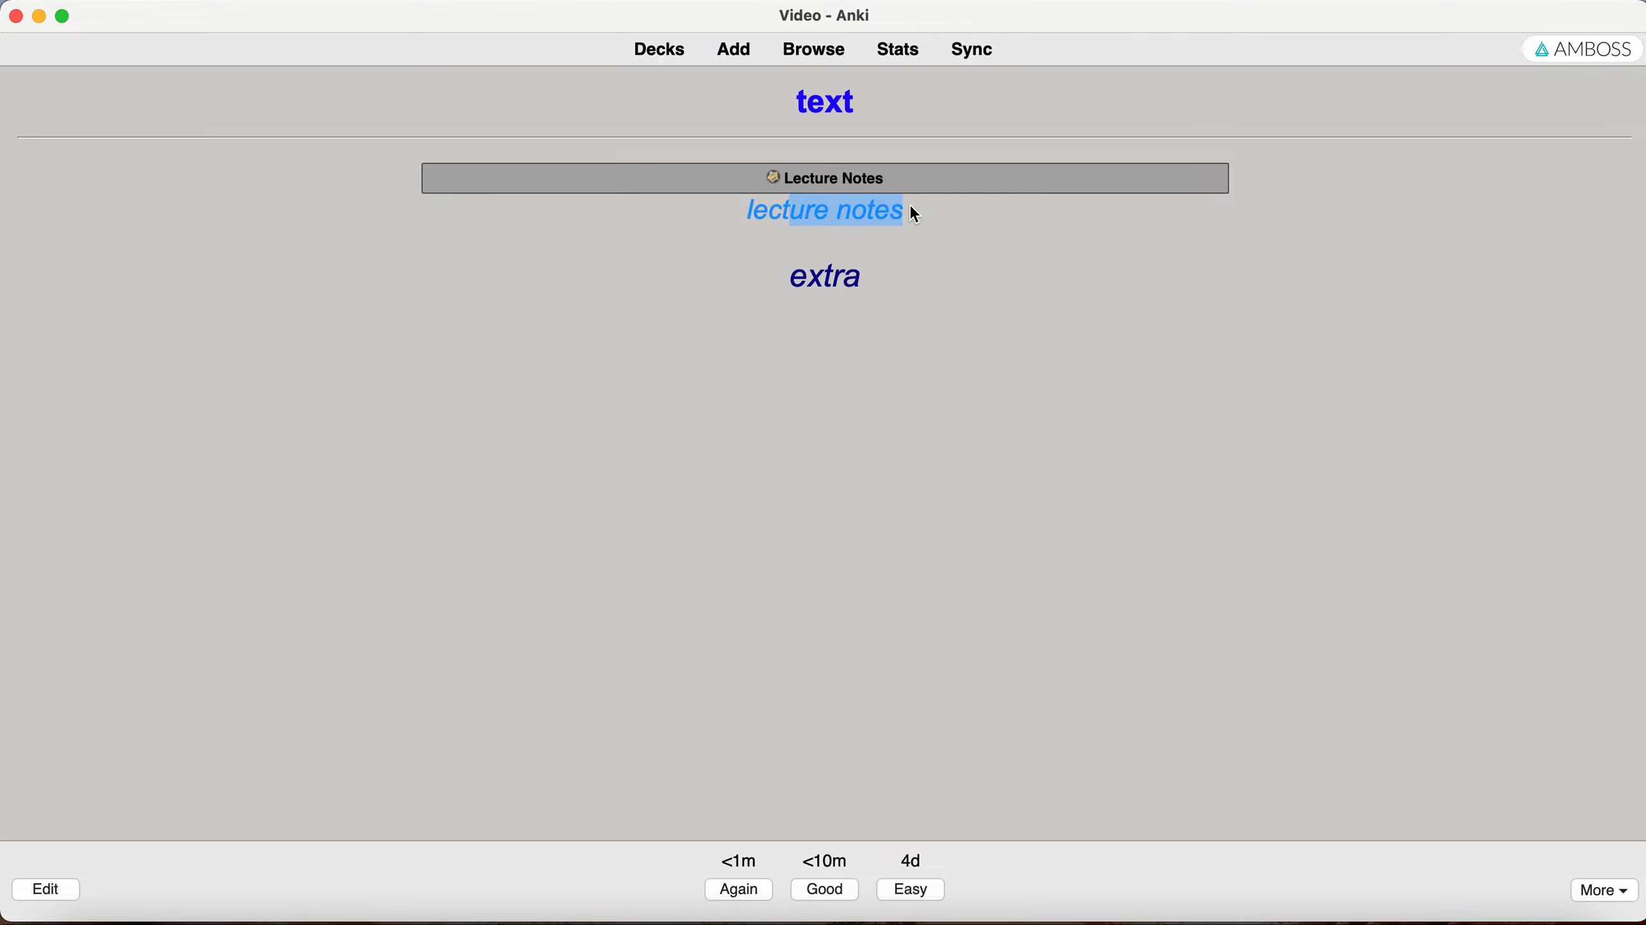
left_click(835, 187)
left_click(667, 52)
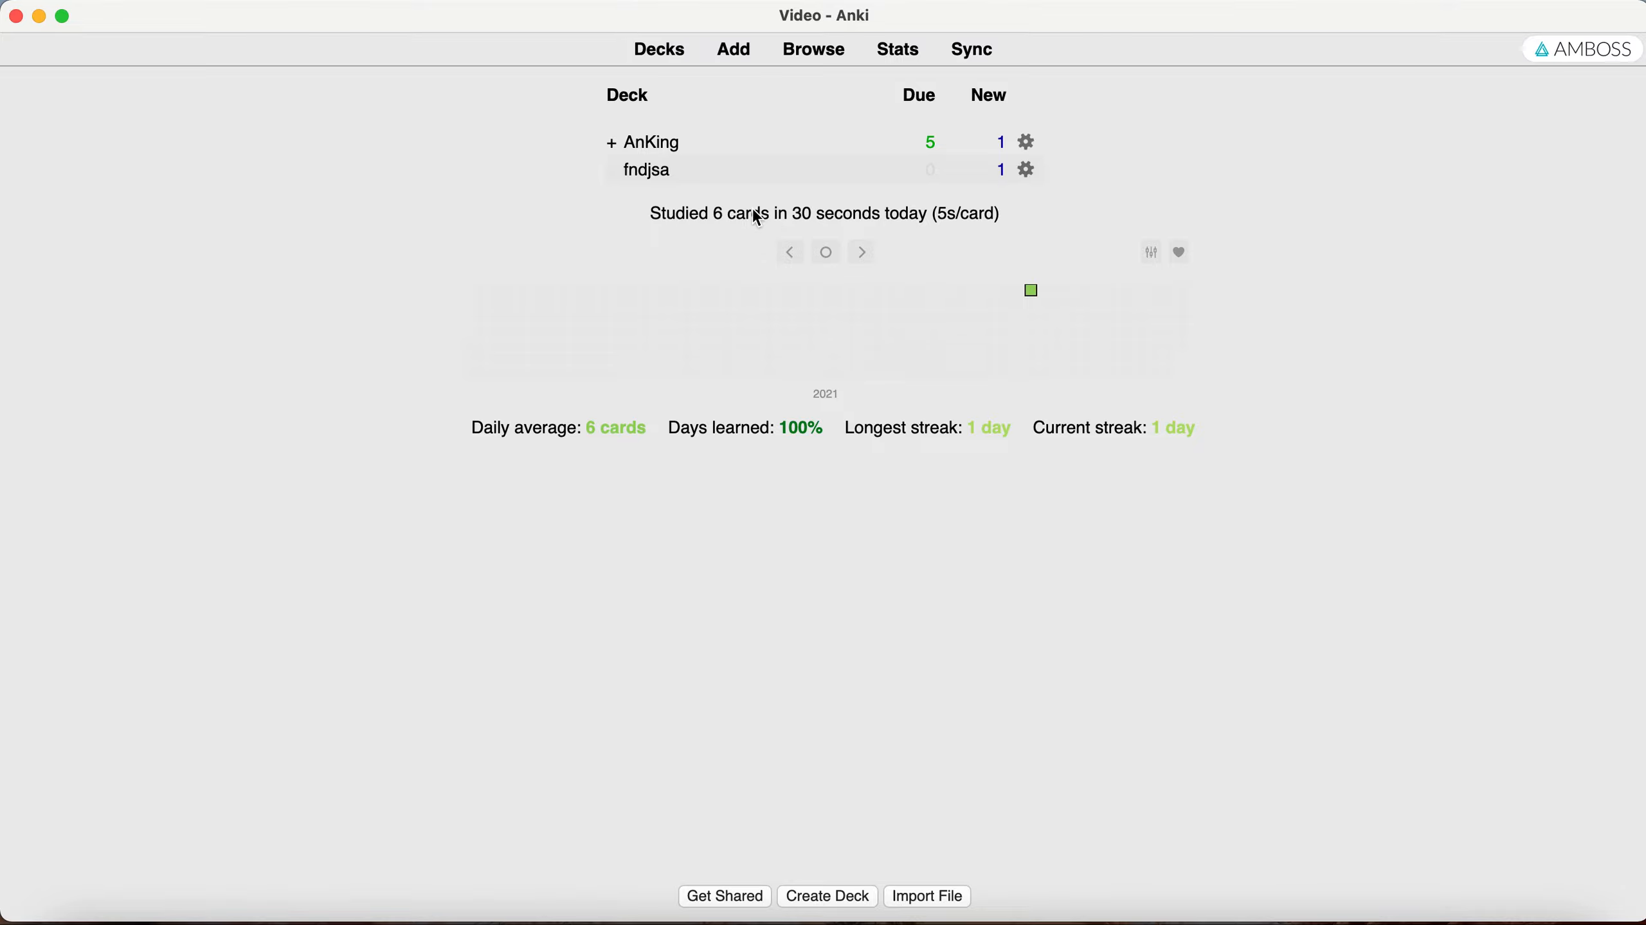
Create another deck named "subdeck".
left_click(835, 896)
type("subdeck")
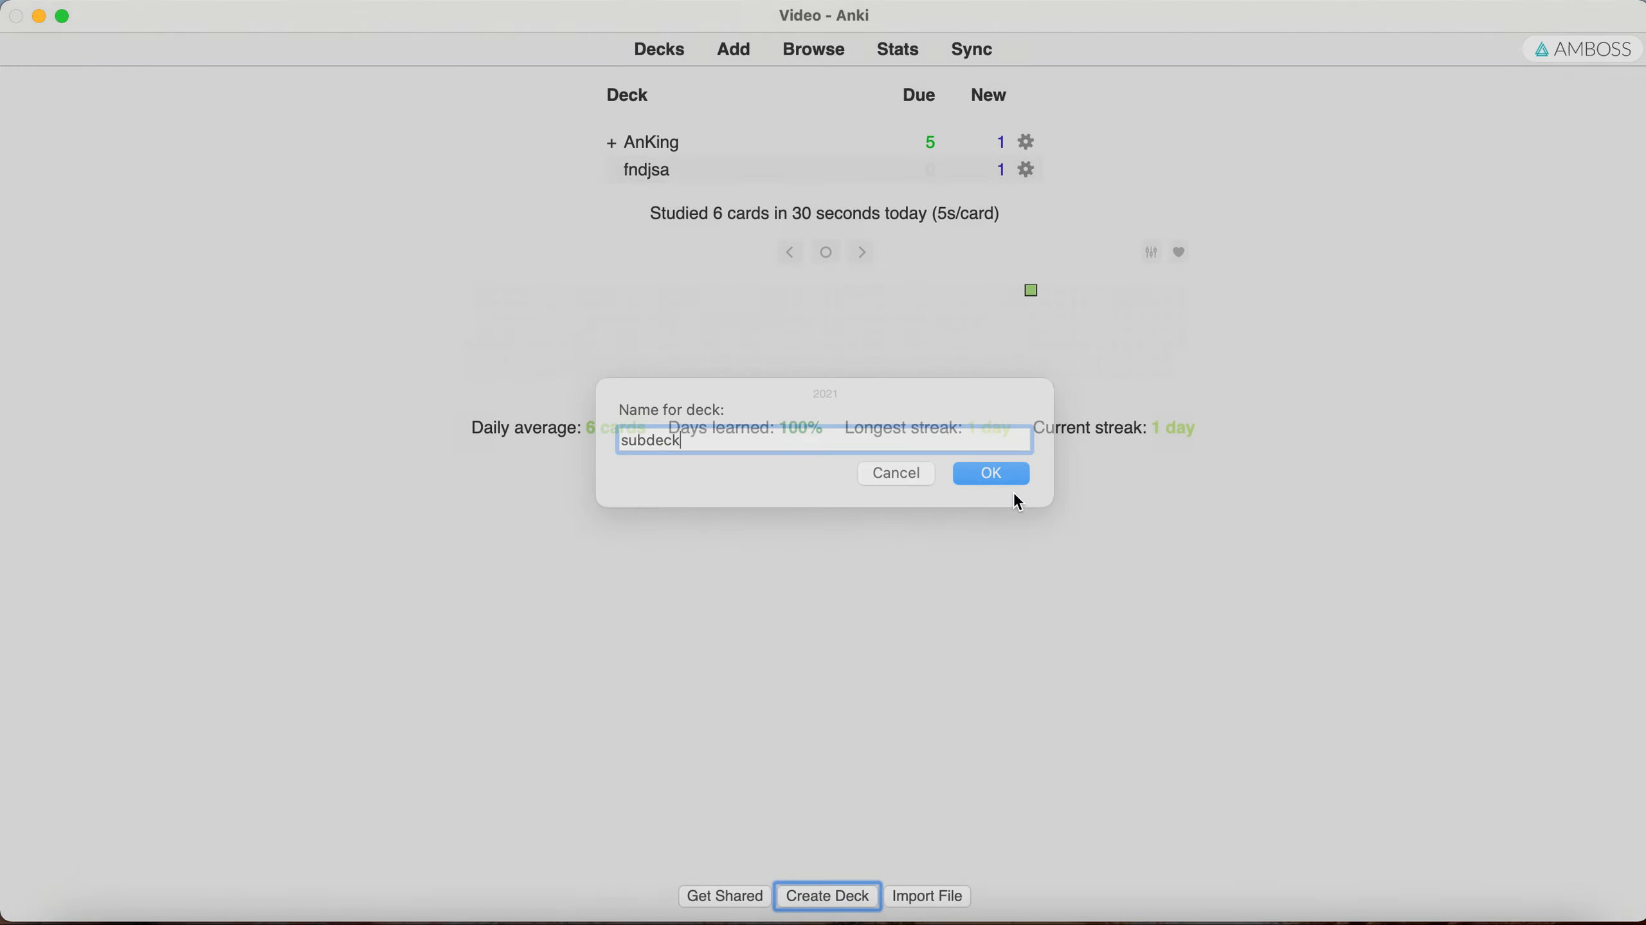
left_click(1013, 490)
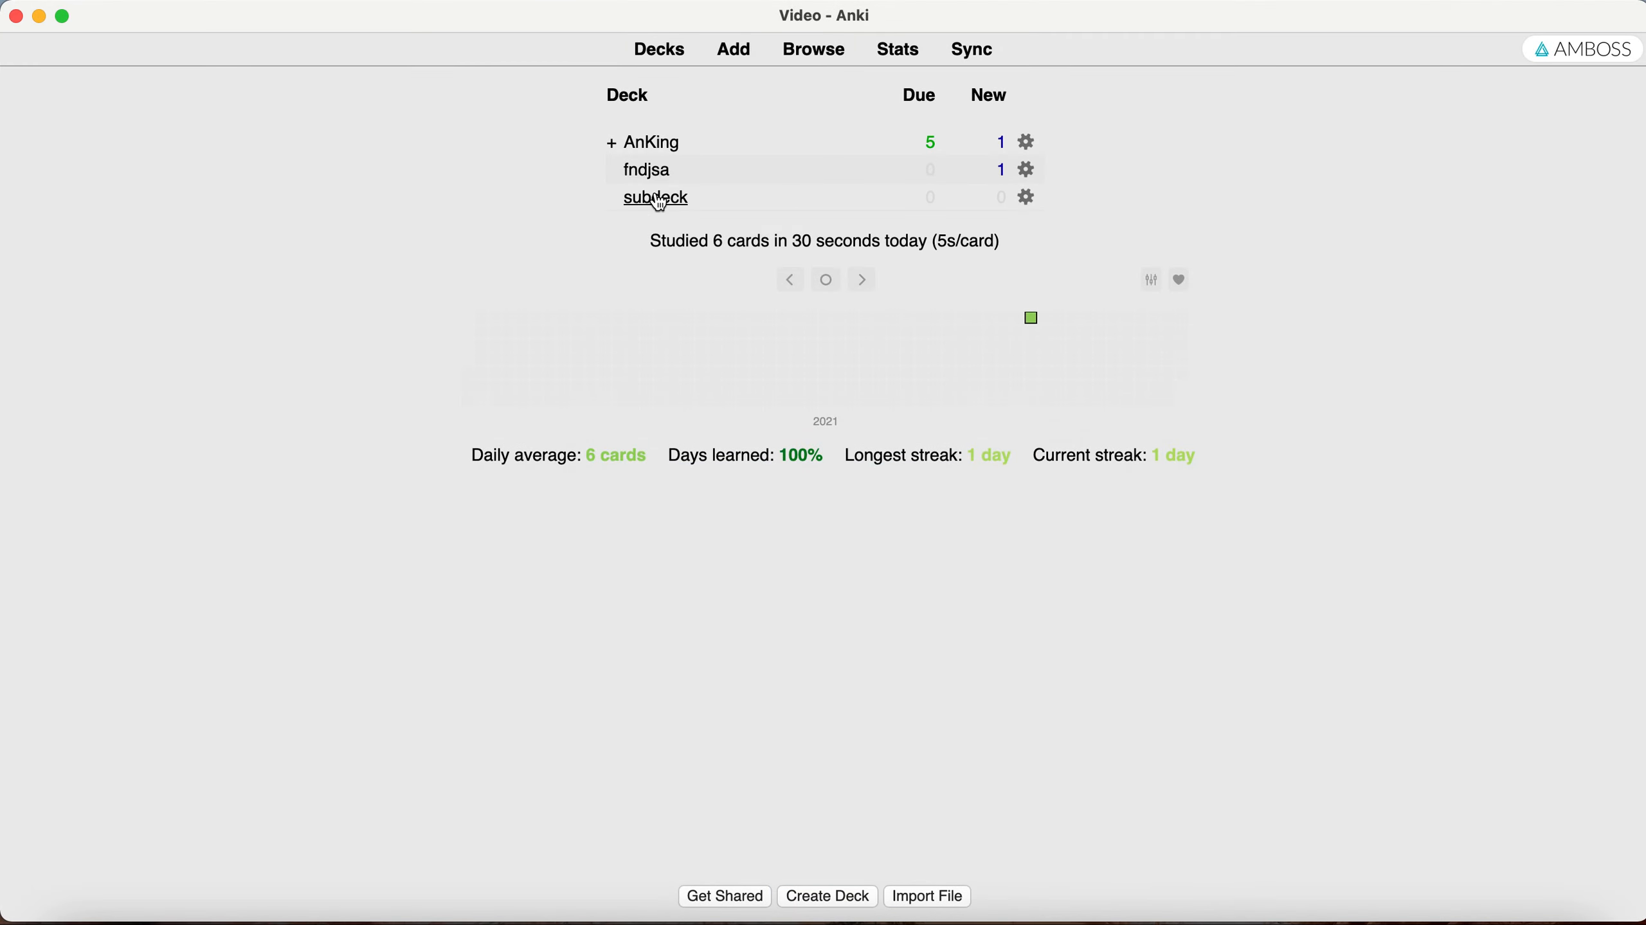
Nest the subdeck deck under fndjsa, then collapse the parent deck and leave it expanded.
left_click_drag(661, 202, 611, 174)
left_click(611, 173)
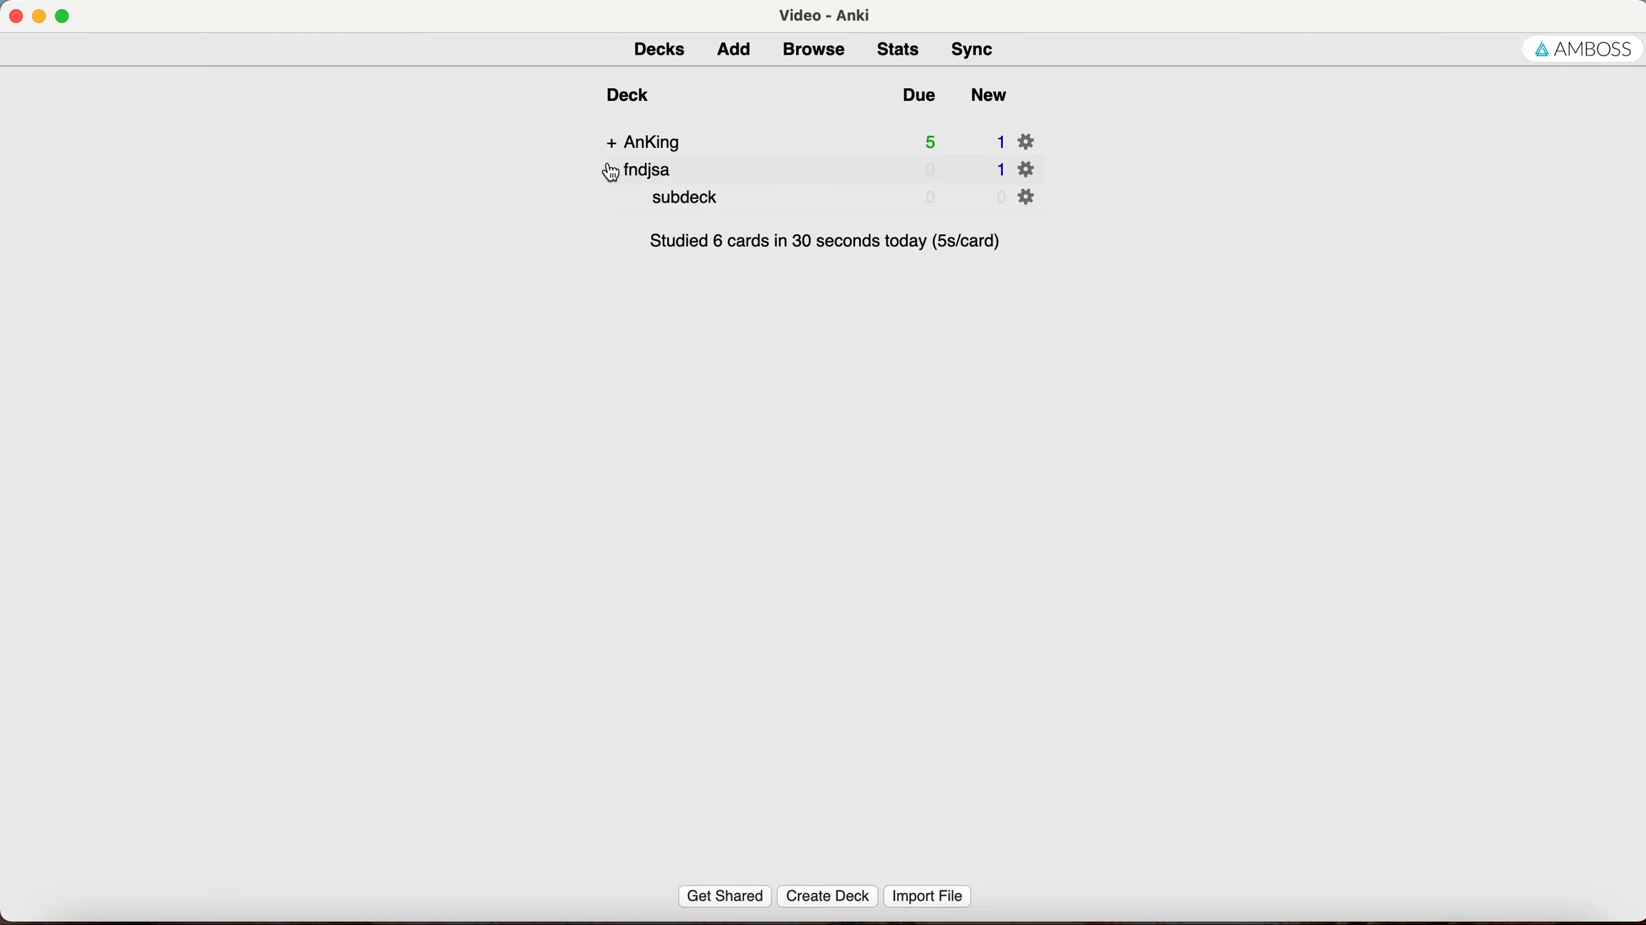
left_click(611, 172)
left_click(611, 173)
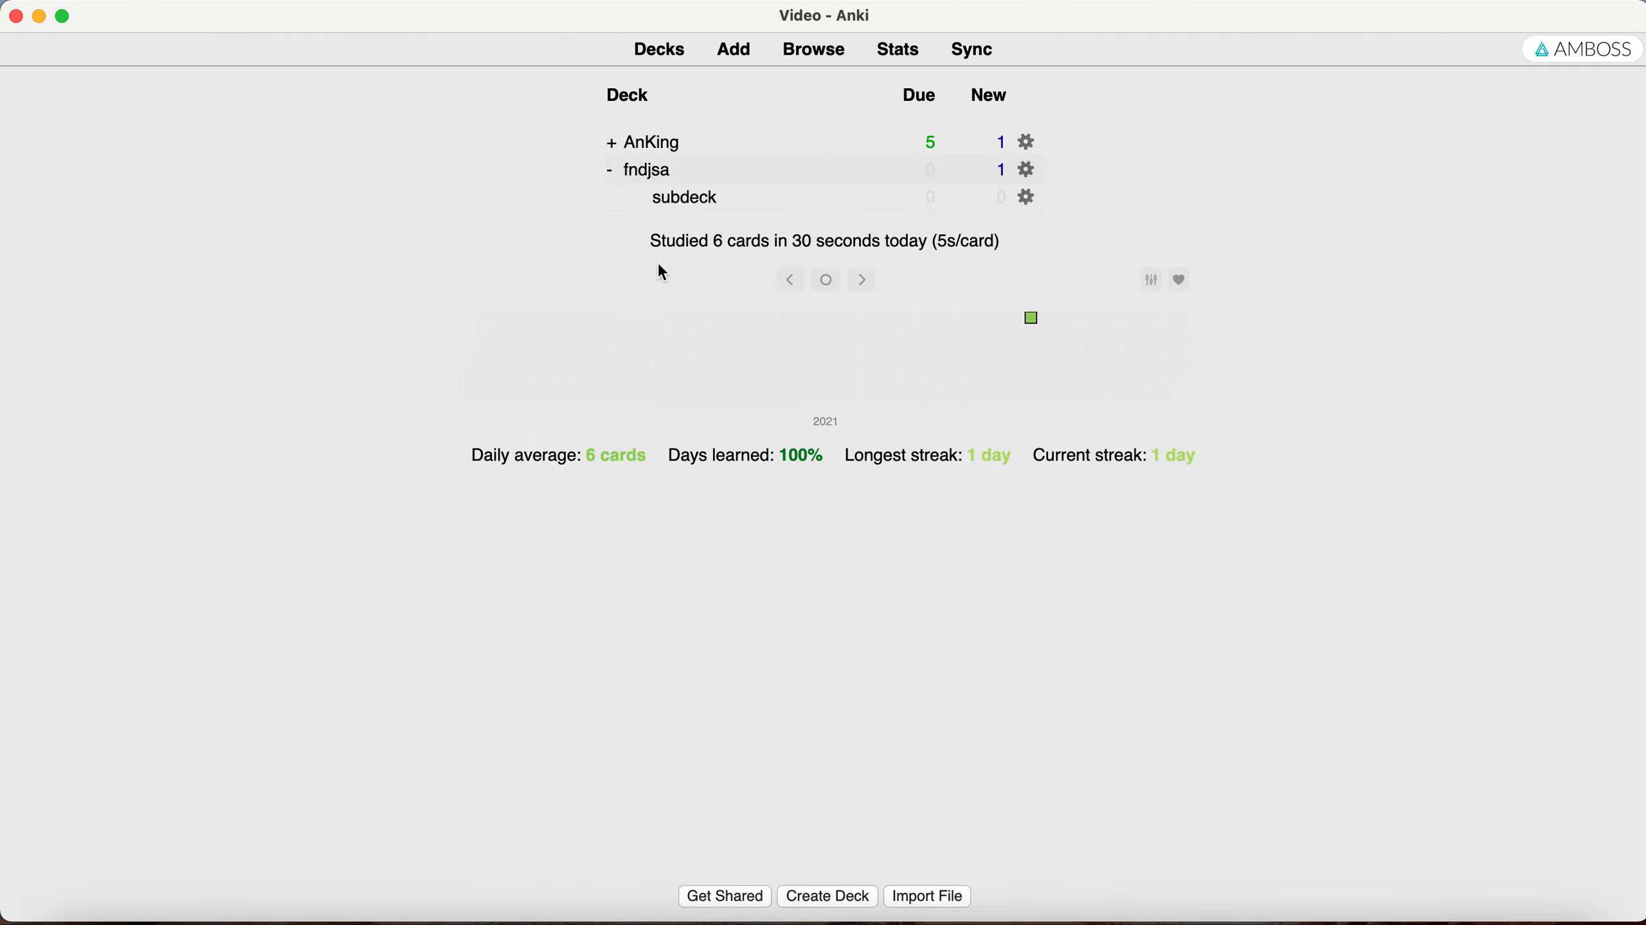